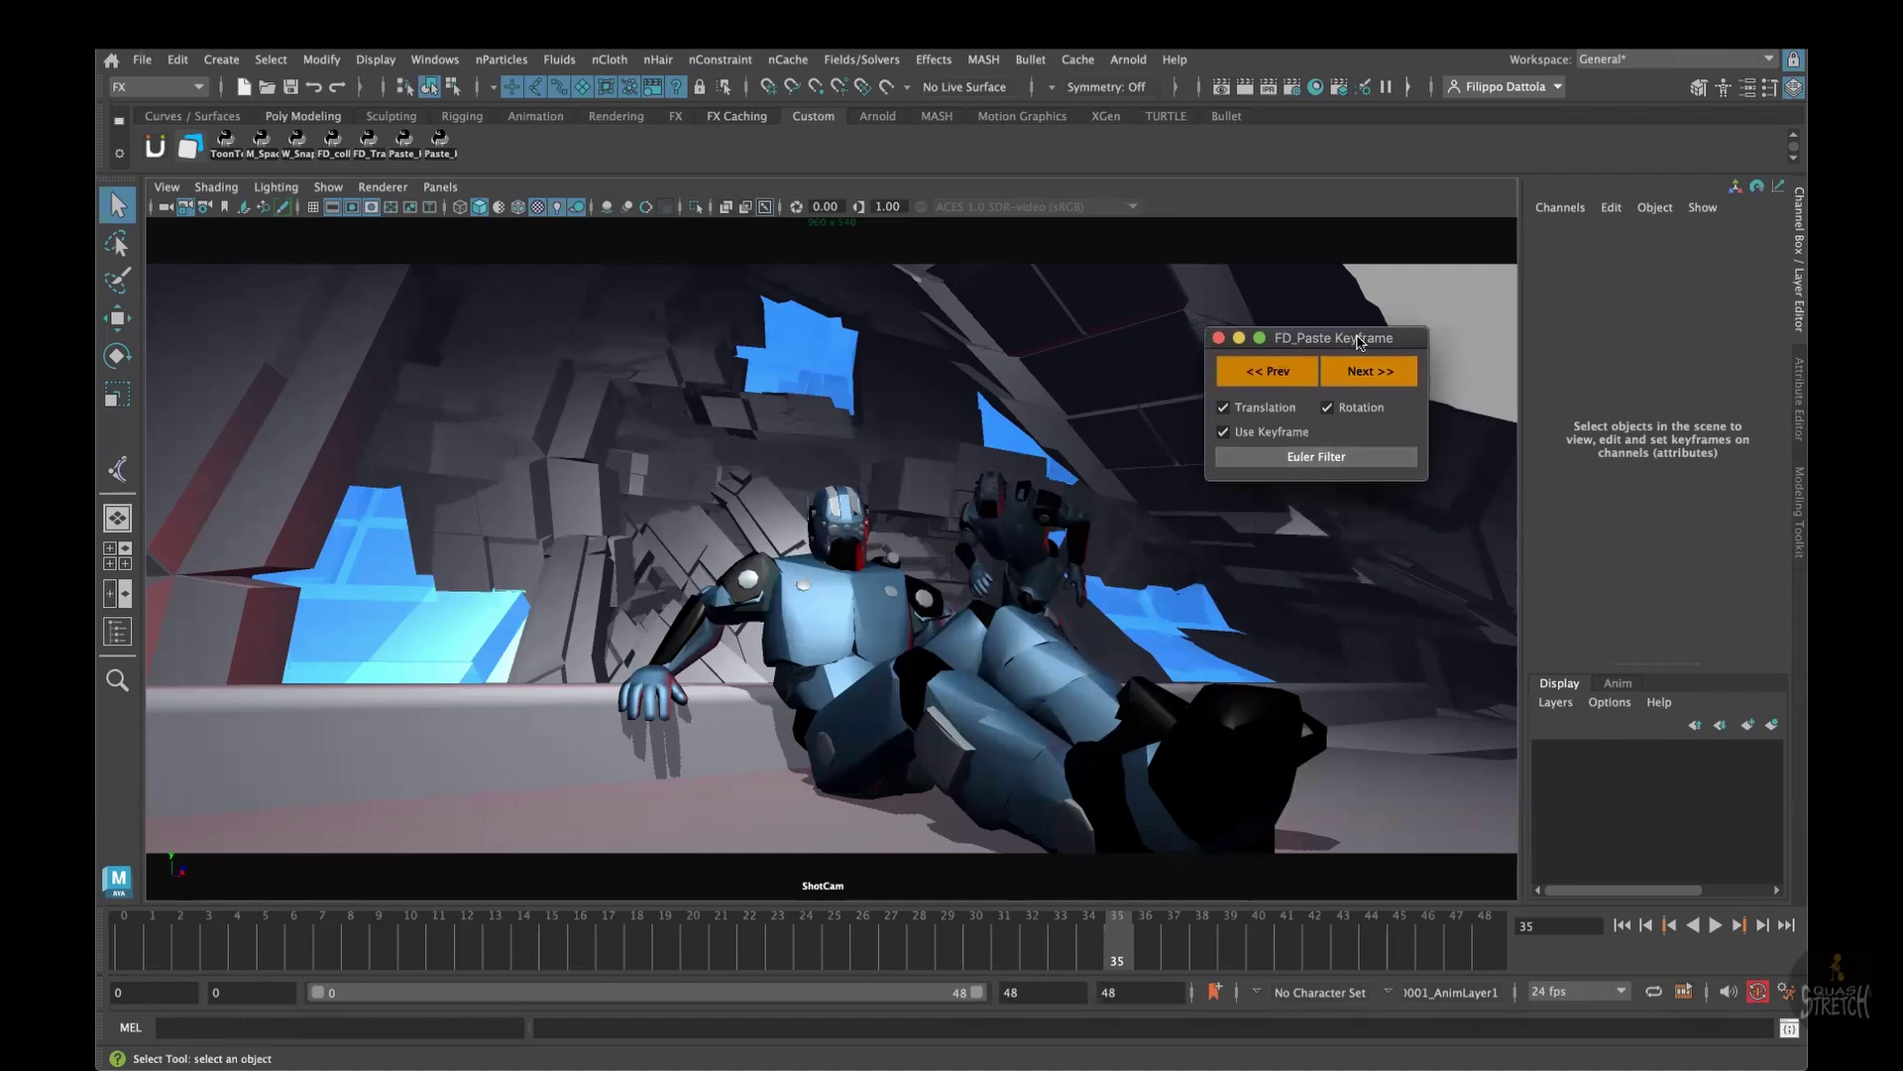
# Step: Move the FD_Paste Keyframe window clear of the viewport and play back the shot through ShotCam
pyautogui.moveTo(1400, 340); pyautogui.dragTo(1569, 139)
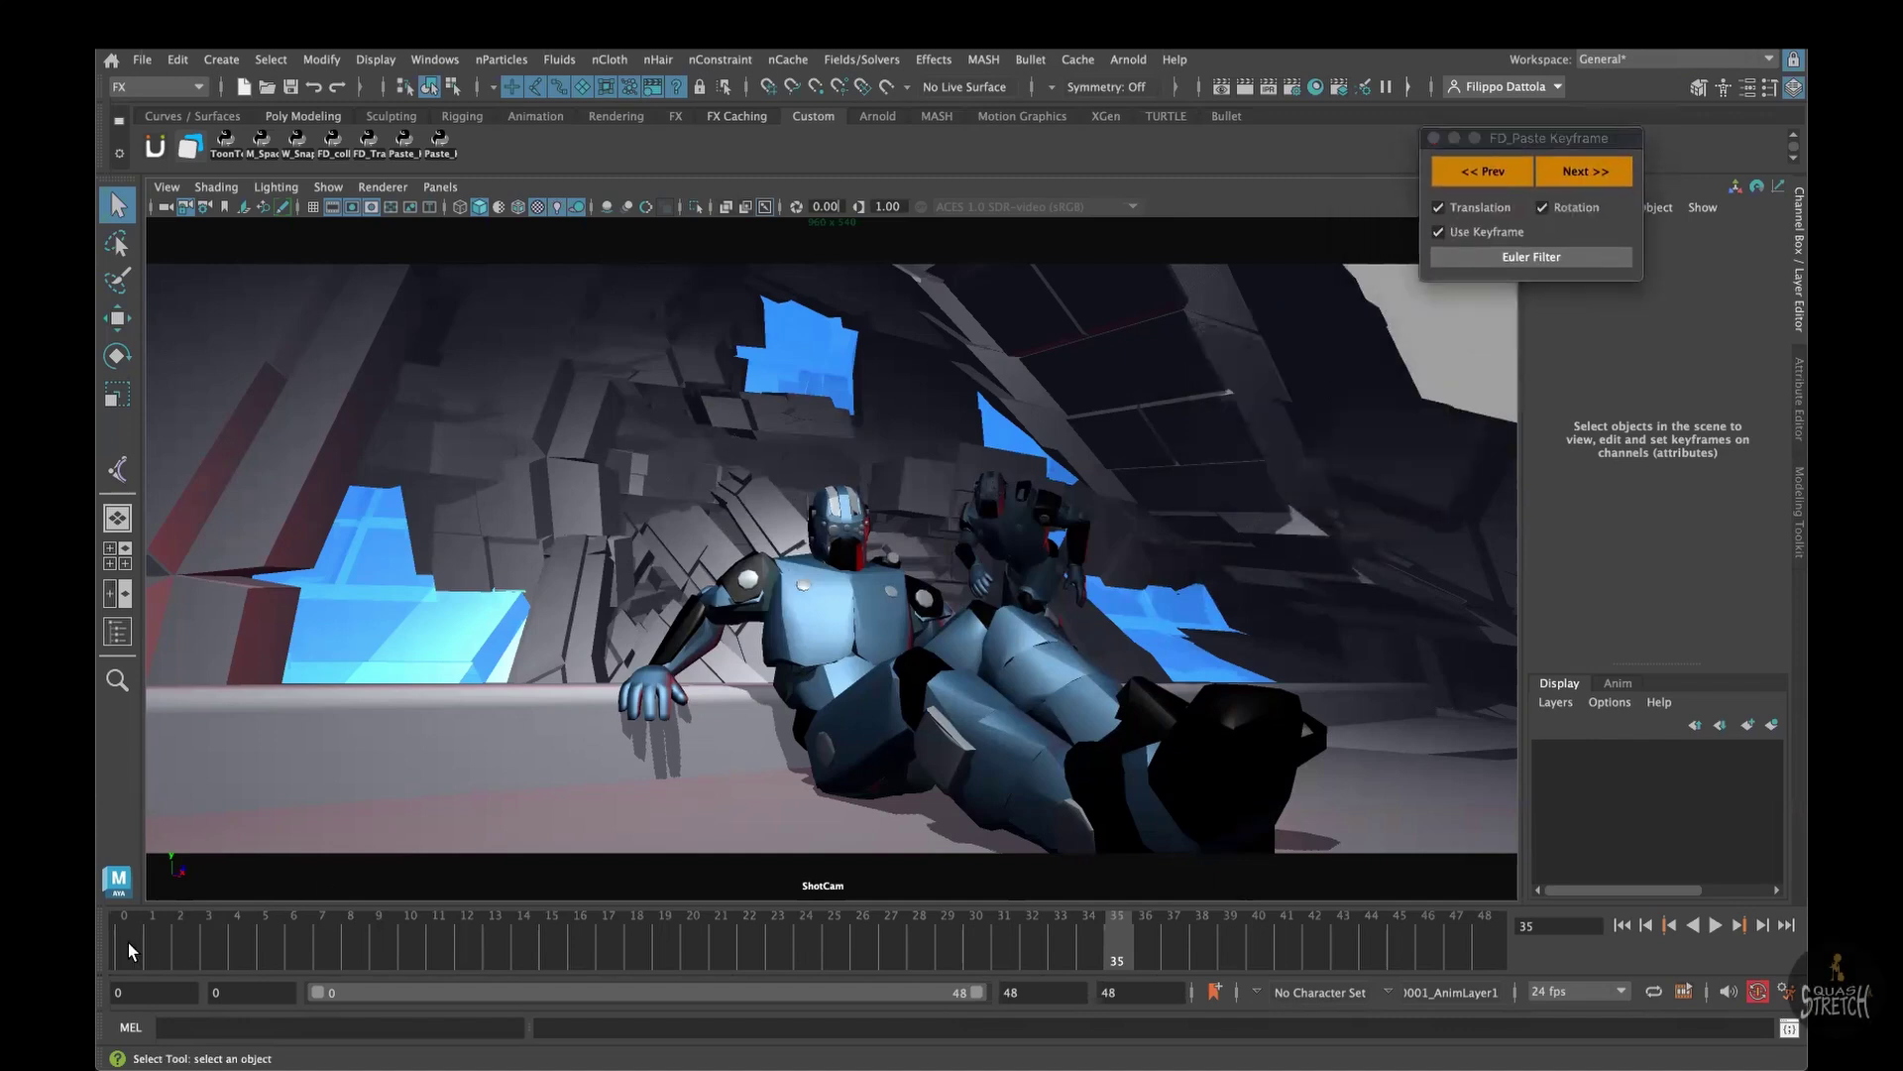
pyautogui.hotkey('alt', 'v')
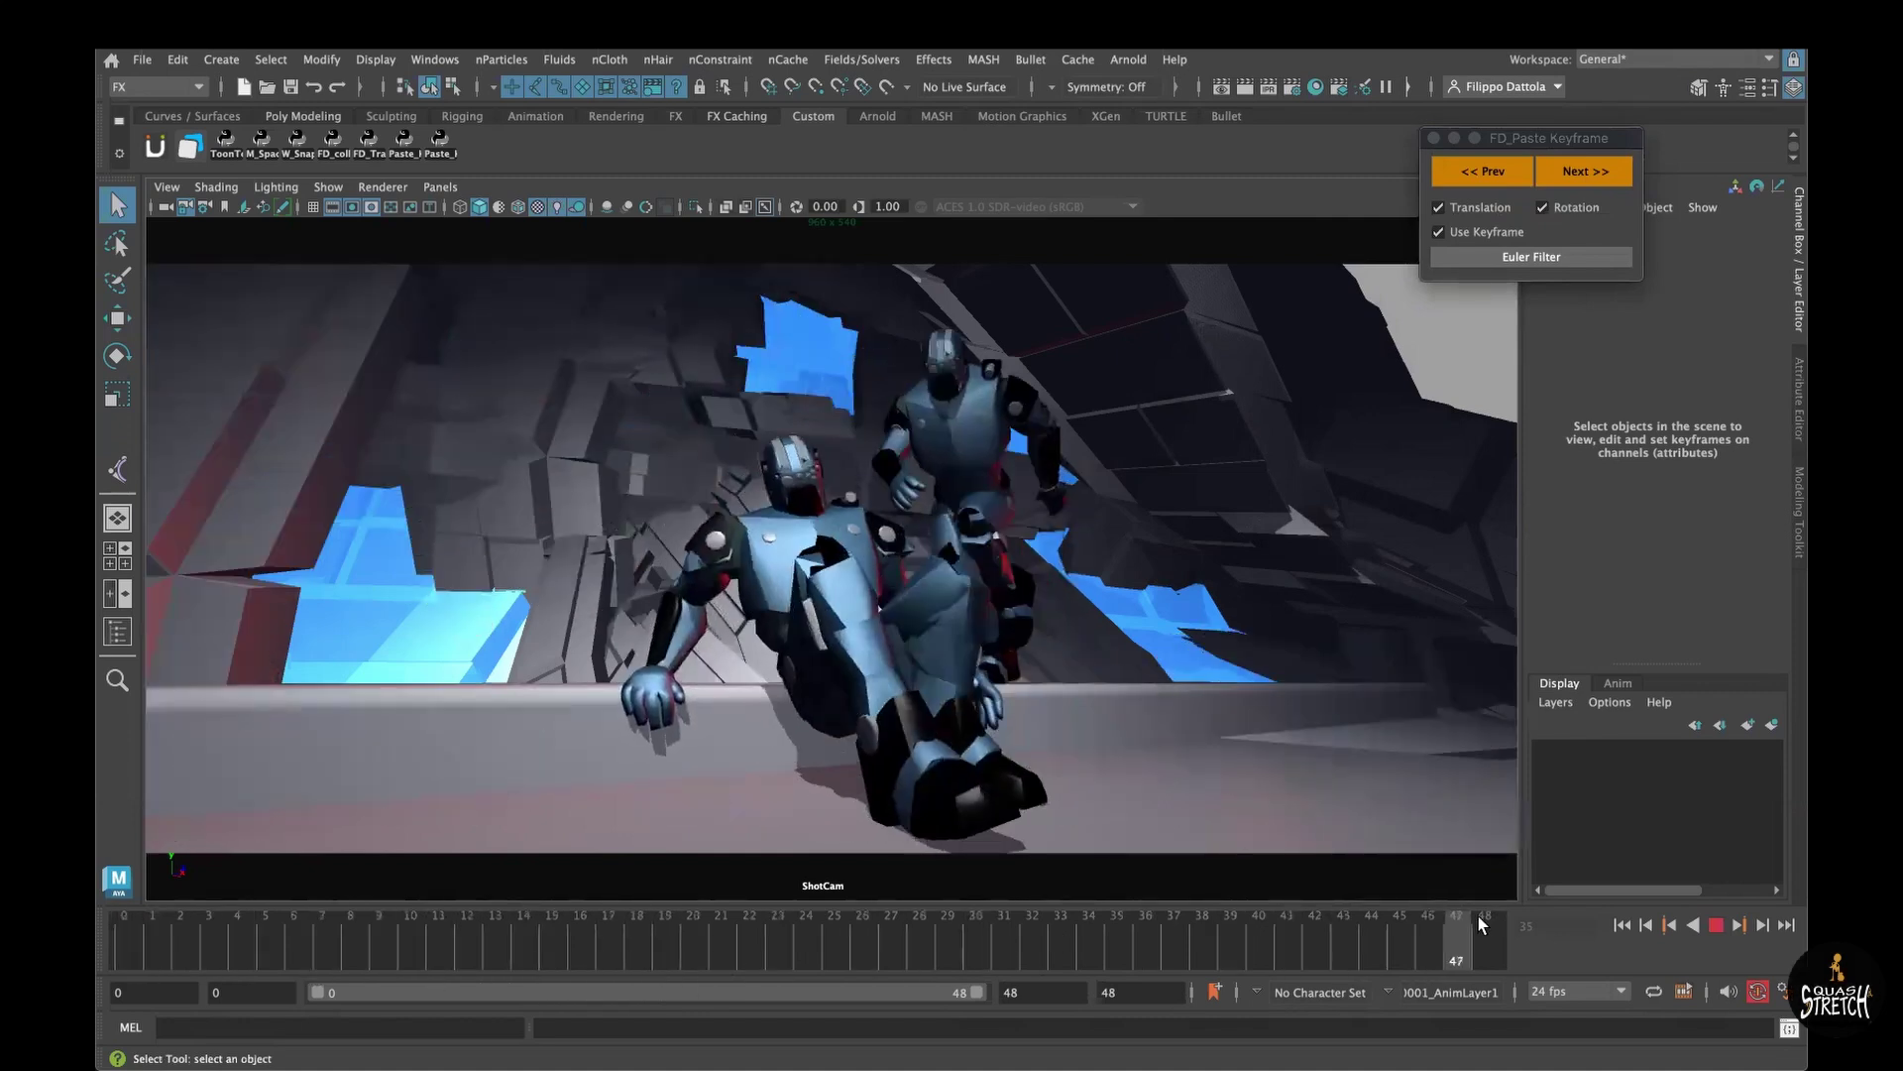
pyautogui.press('Escape')
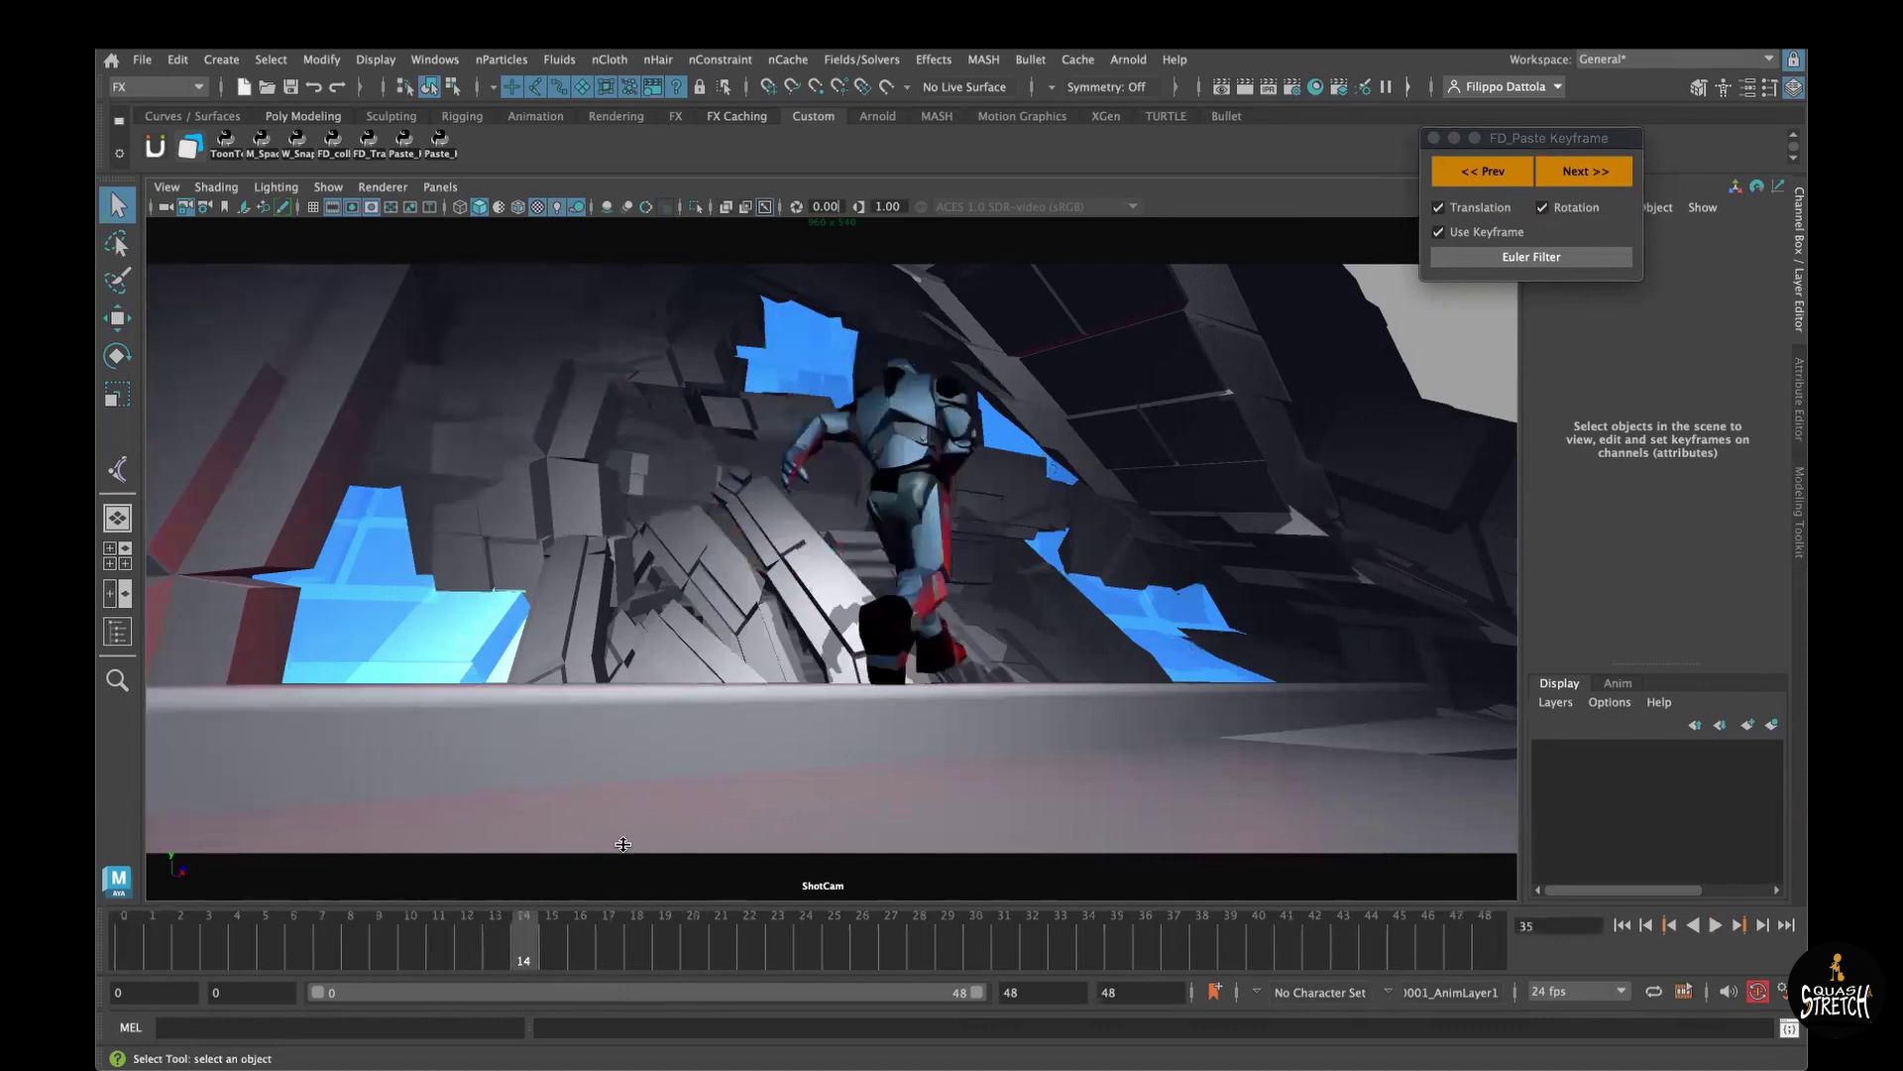
# Step: Switch the viewport to the persp camera and turn off shadows and the use of all lights
pyautogui.click(442, 186)
pyautogui.moveTo(600, 207)
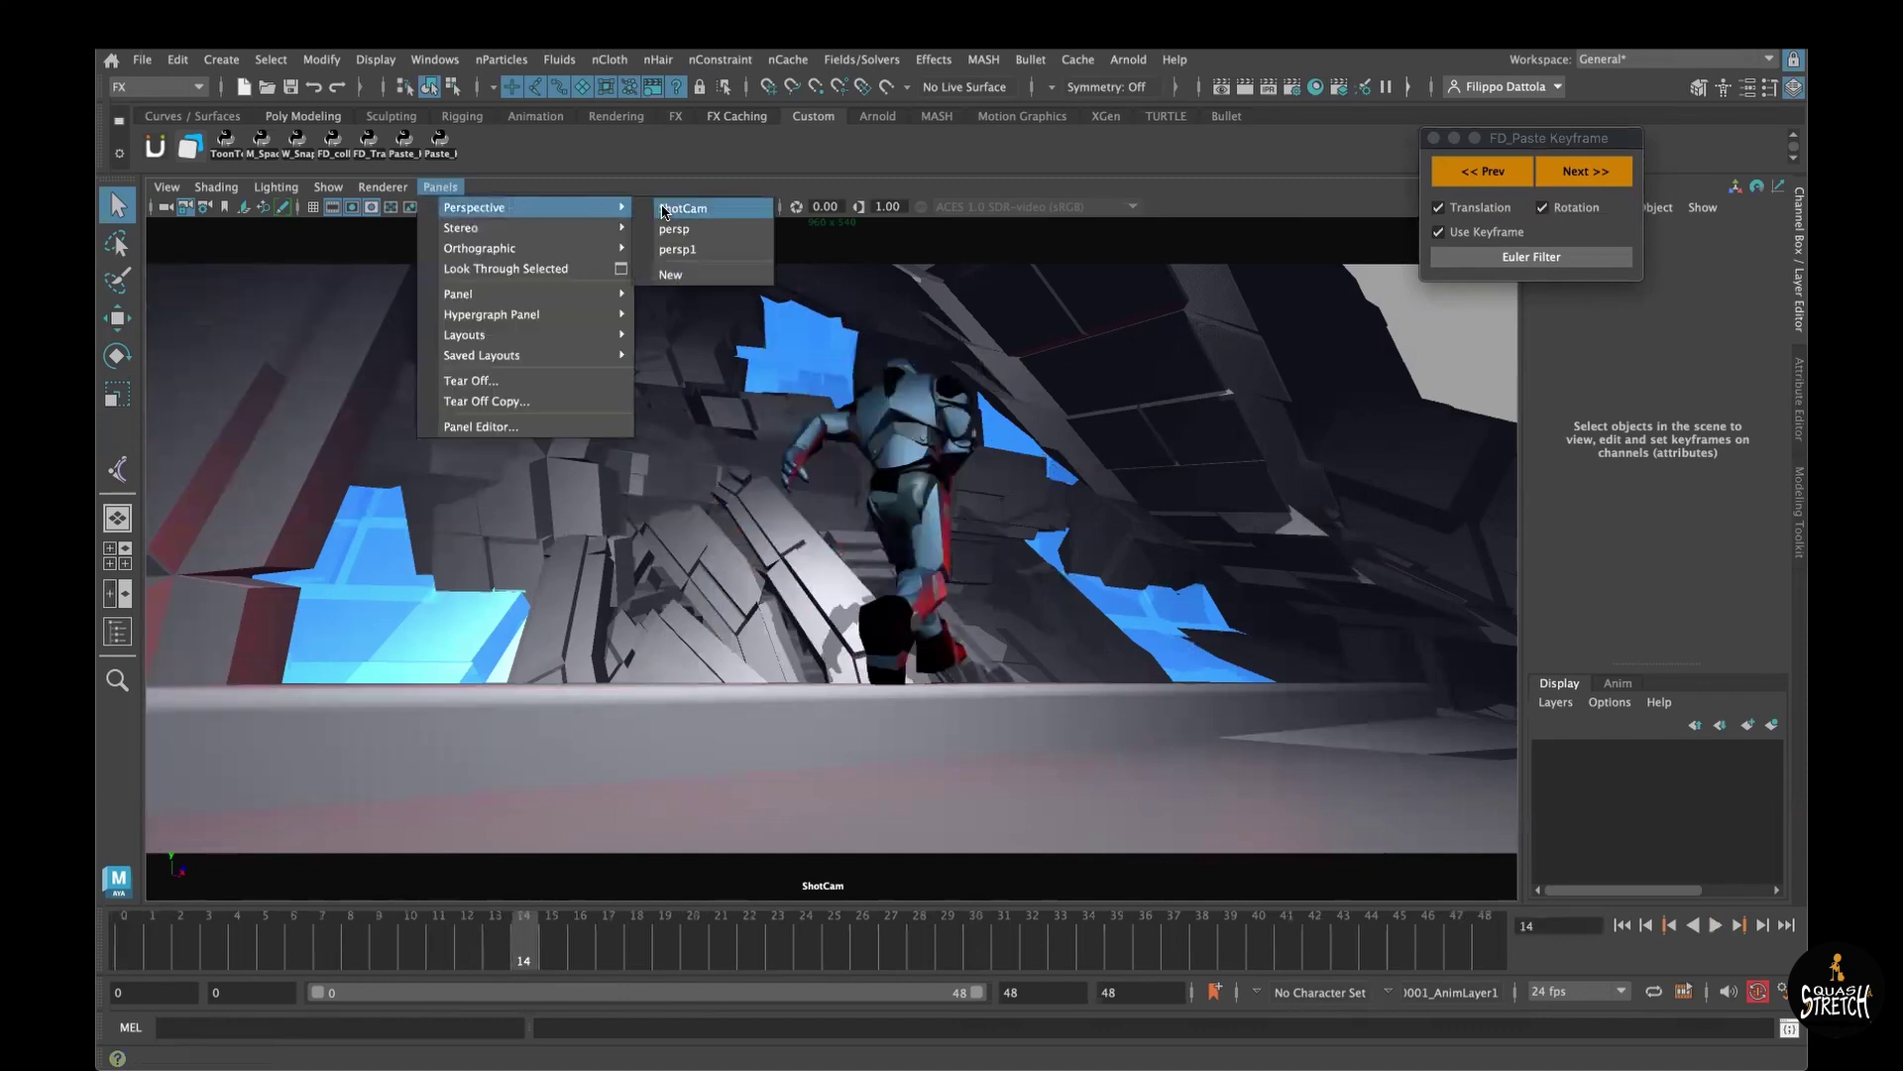
pyautogui.click(671, 230)
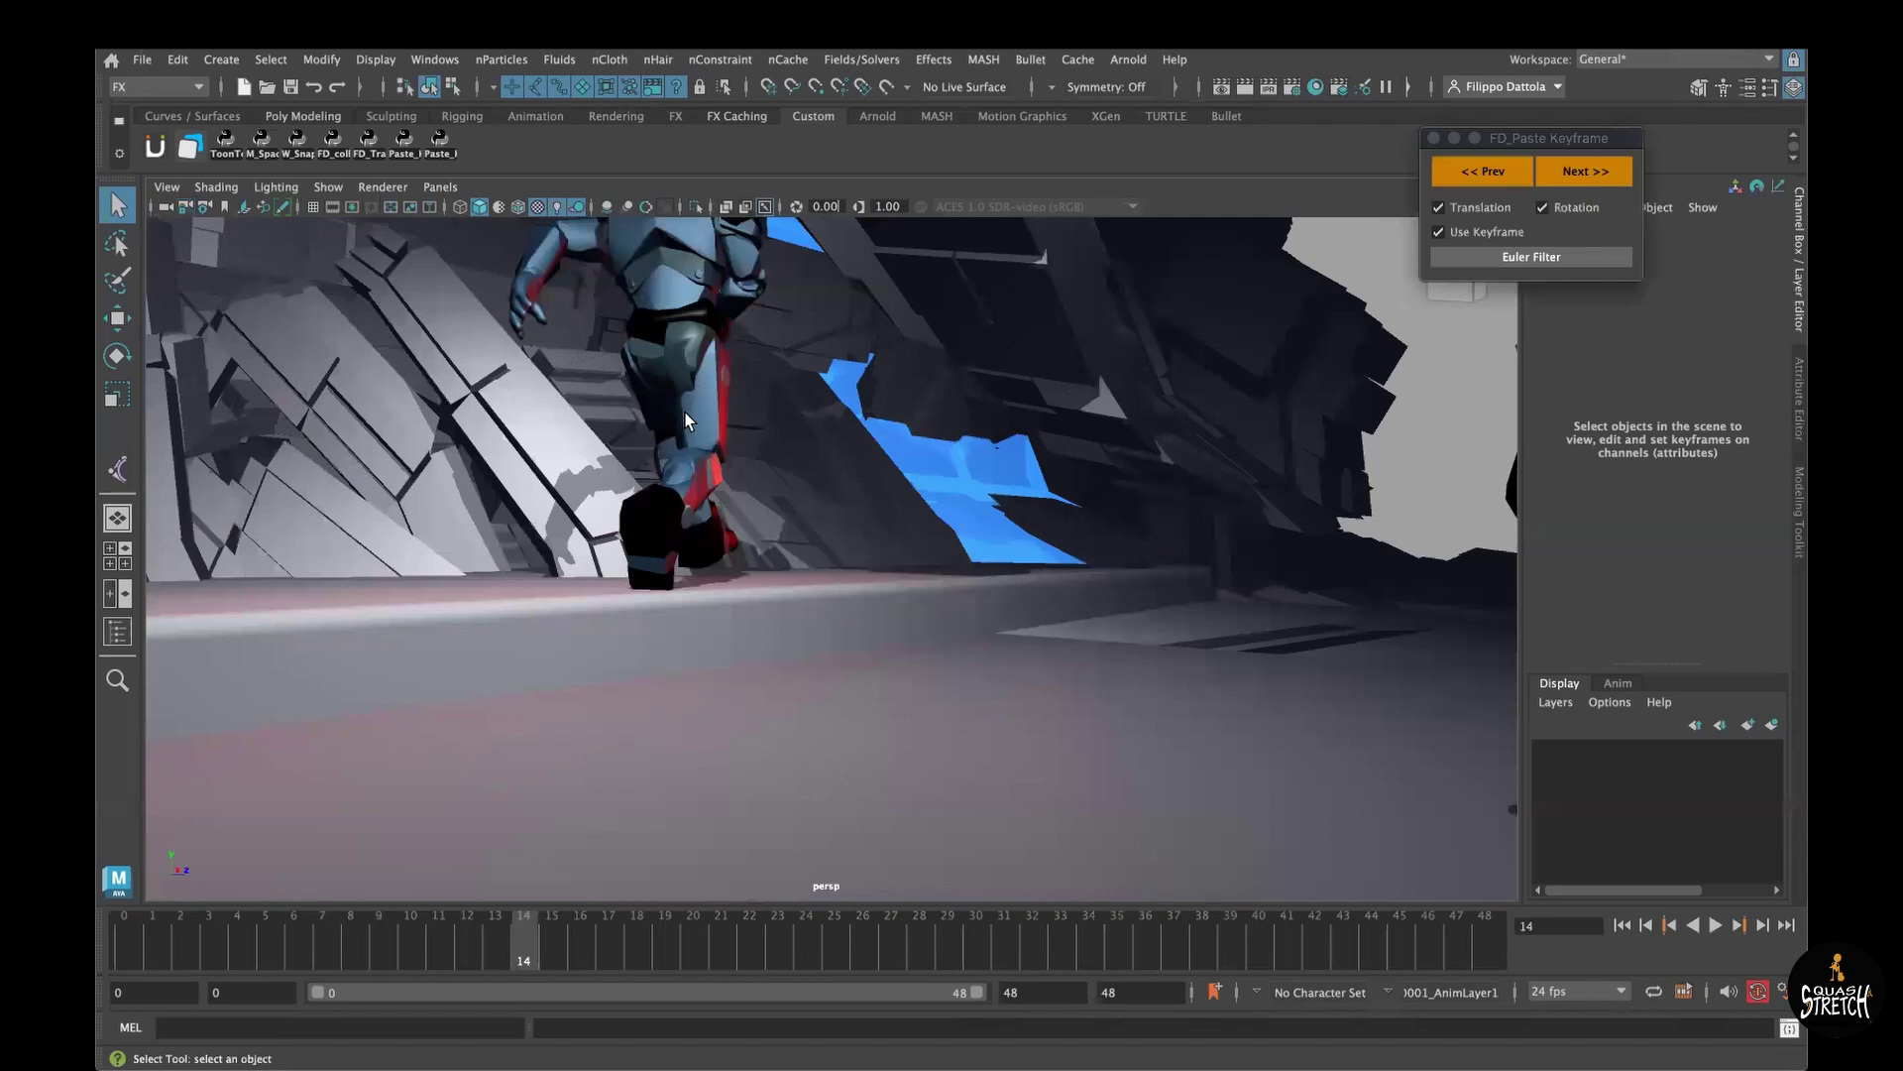
pyautogui.click(571, 207)
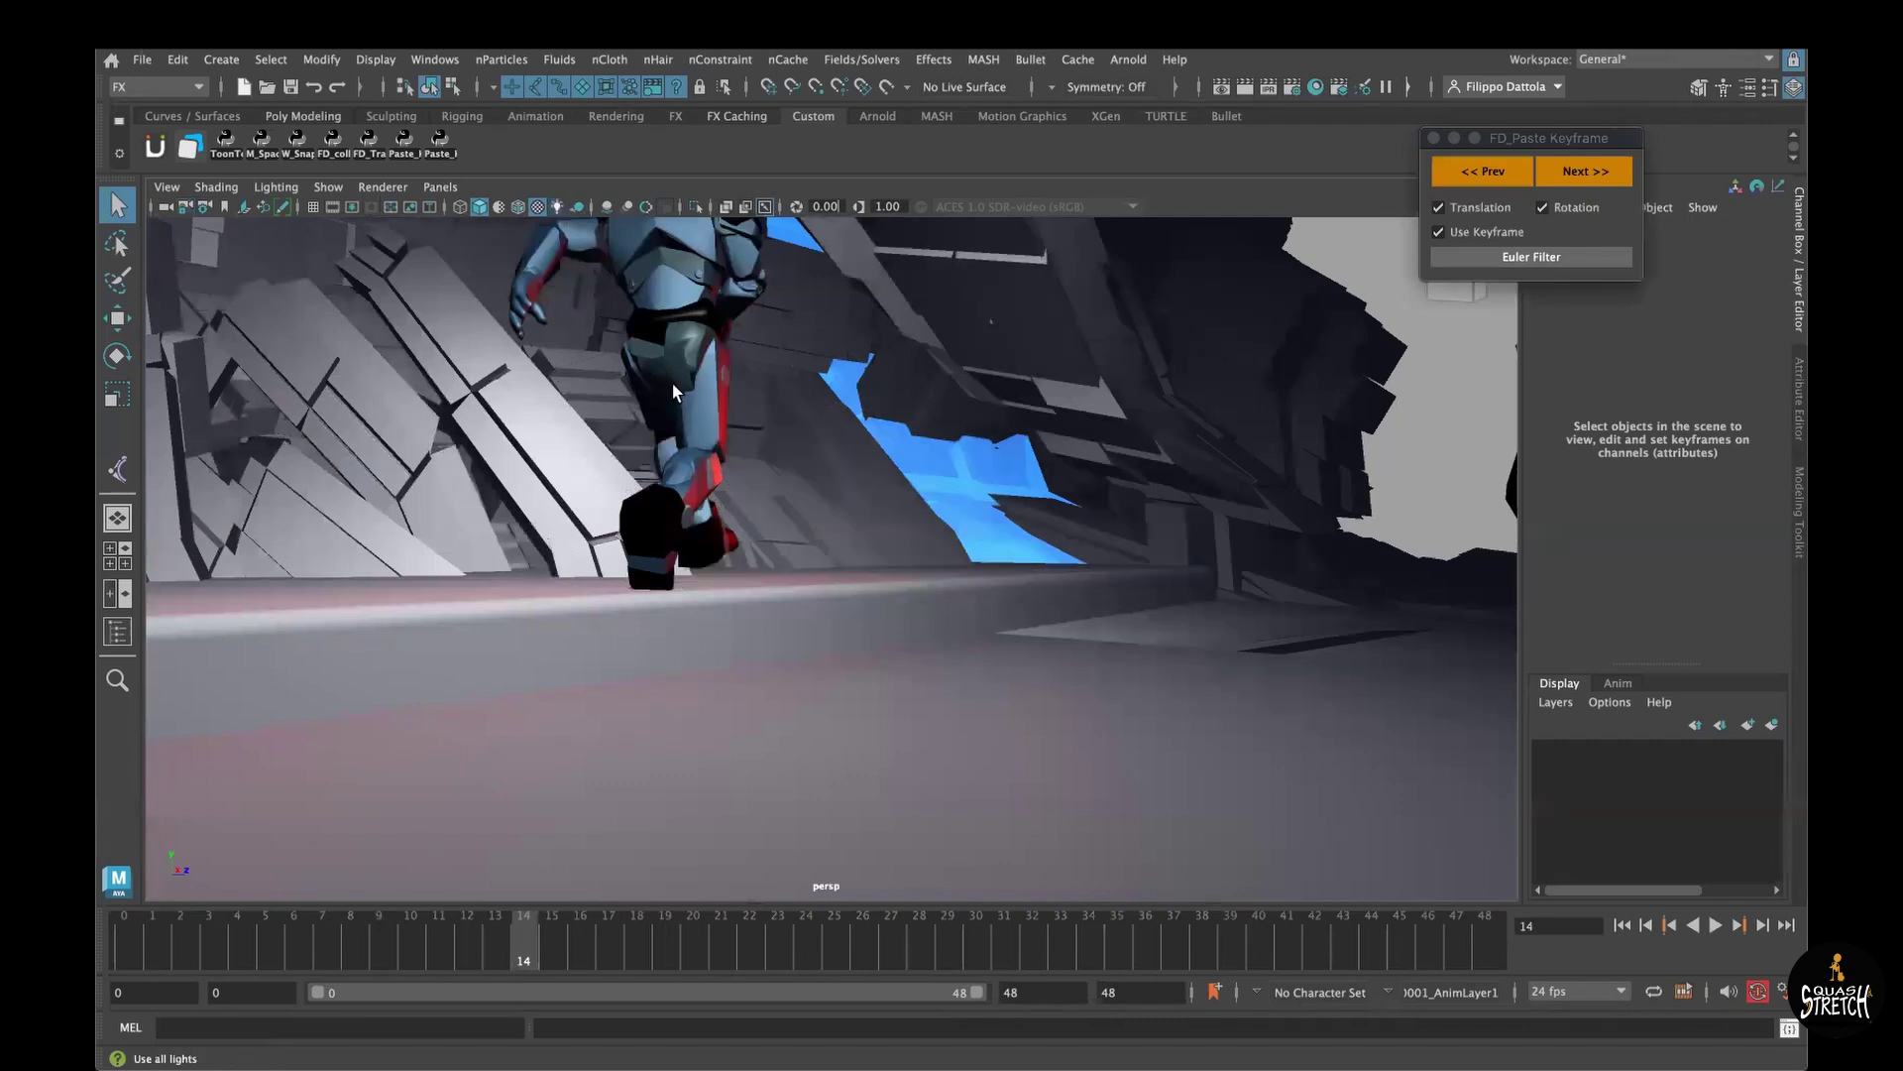
pyautogui.click(559, 207)
# Step: Try moving the running robot's spine root control at frame 9, and undo the move
pyautogui.keyDown('alt'); pyautogui.moveTo(640, 451); pyautogui.dragTo(679, 647); pyautogui.keyUp('alt')
pyautogui.moveTo(273, 952); pyautogui.dragTo(380, 954)
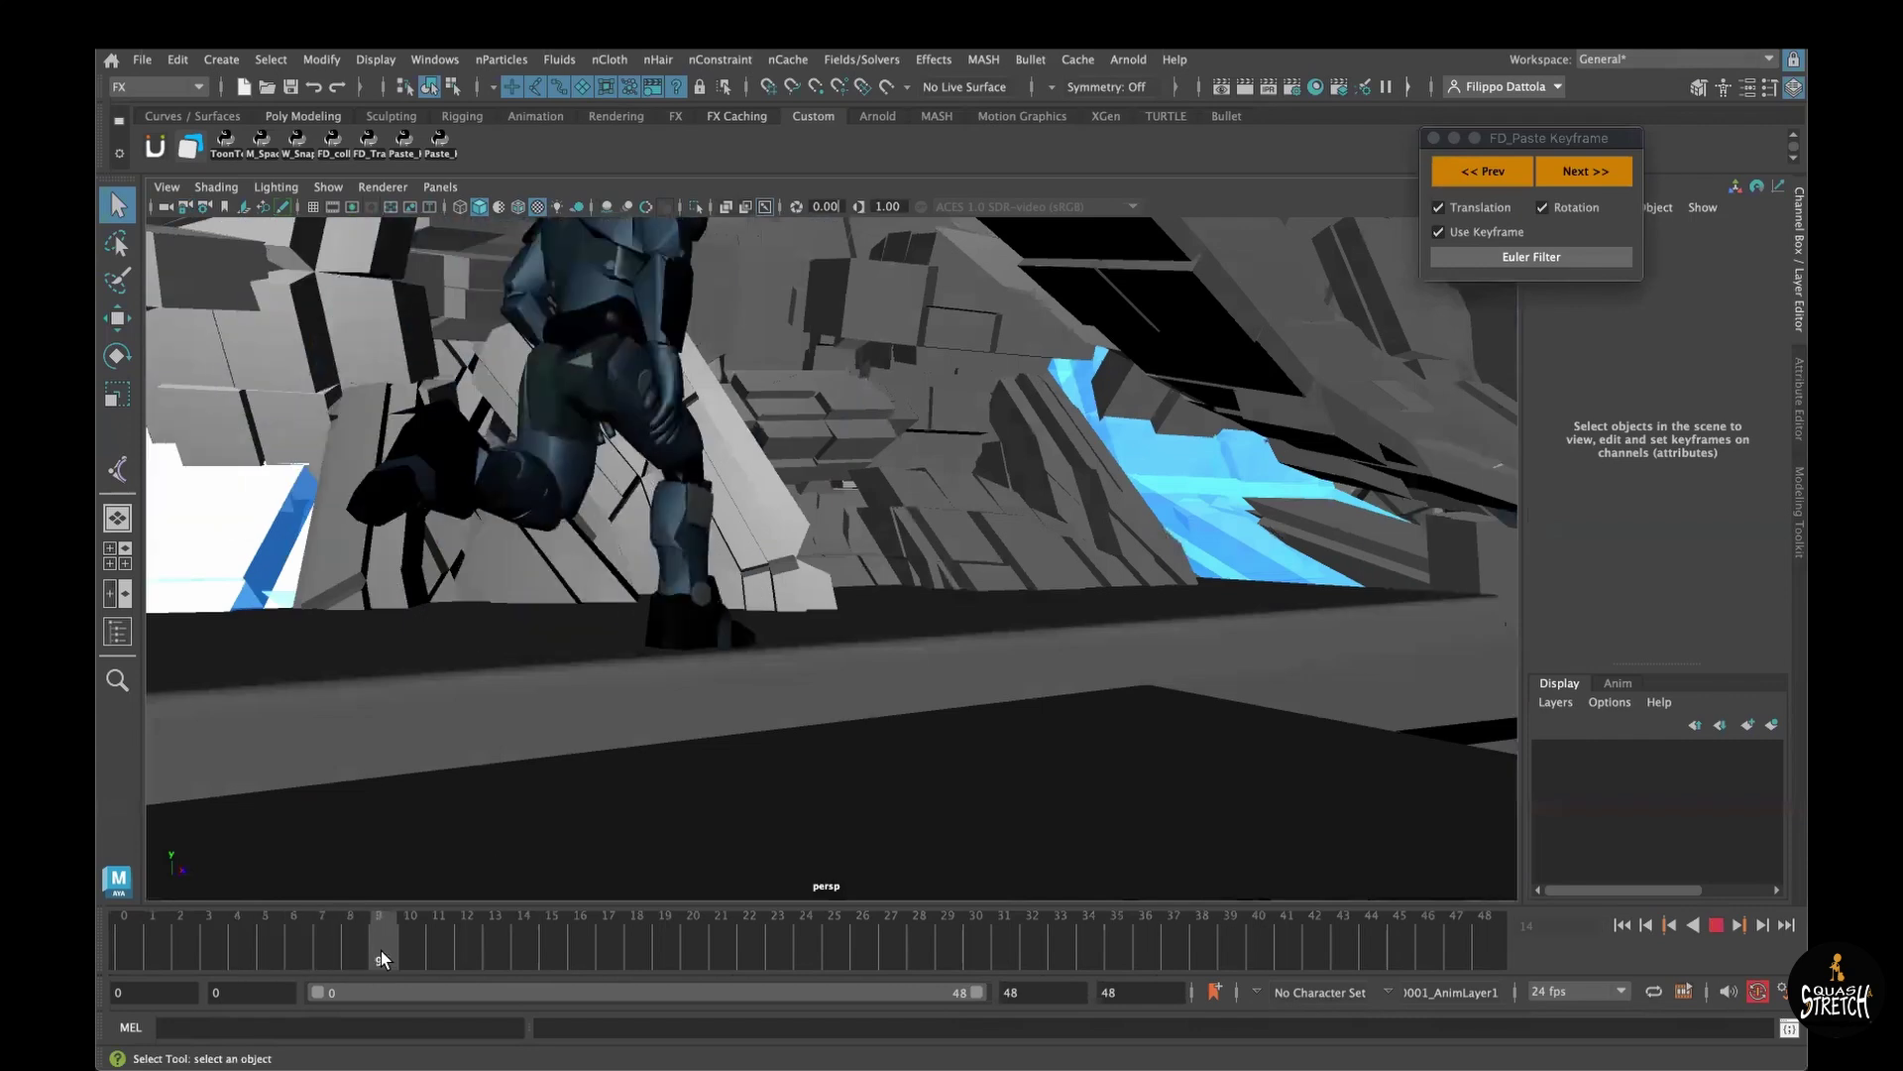
pyautogui.keyDown('alt'); pyautogui.moveTo(750, 600); pyautogui.dragTo(739, 621, button='middle'); pyautogui.keyUp('alt')
pyautogui.keyDown('alt'); pyautogui.moveTo(737, 622); pyautogui.dragTo(686, 561, button='right'); pyautogui.keyUp('alt')
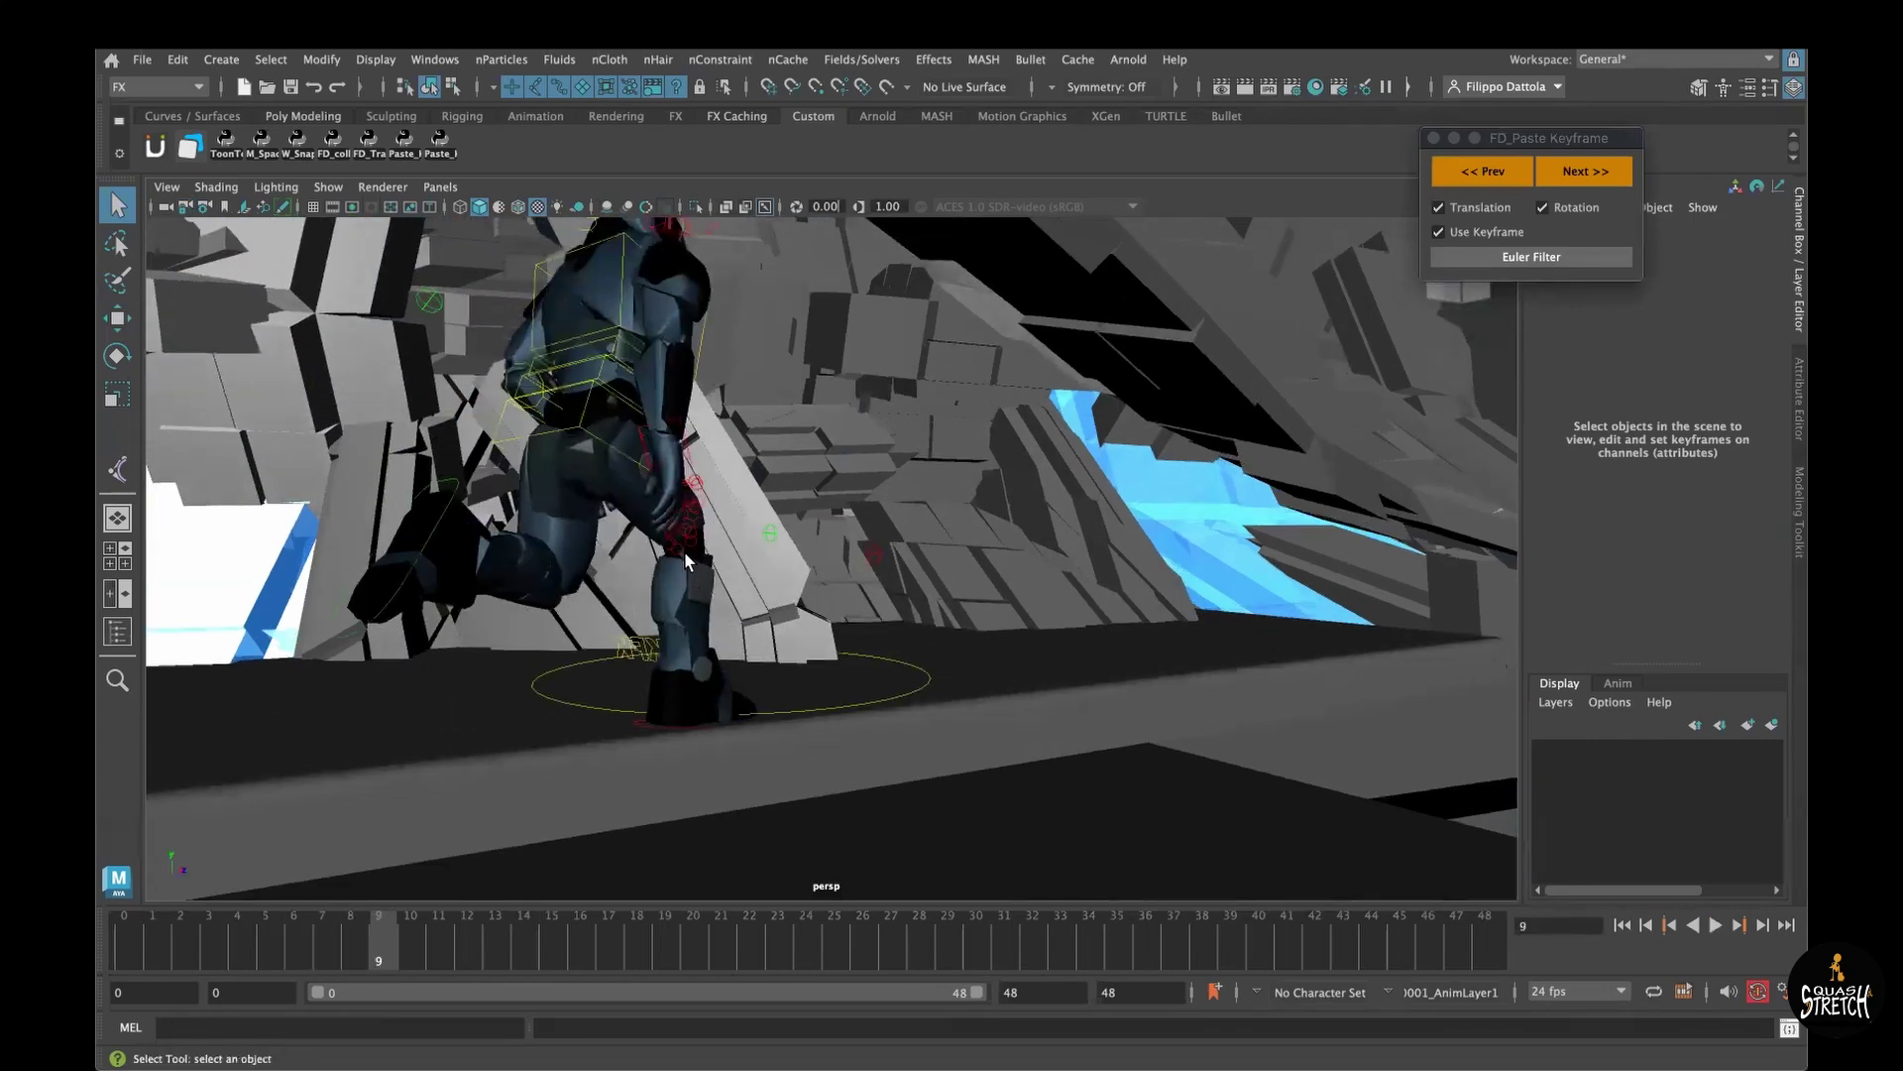
pyautogui.click(680, 428)
pyautogui.keyDown('alt'); pyautogui.moveTo(704, 721); pyautogui.dragTo(581, 422); pyautogui.keyUp('alt')
pyautogui.click(580, 420)
pyautogui.press('w')
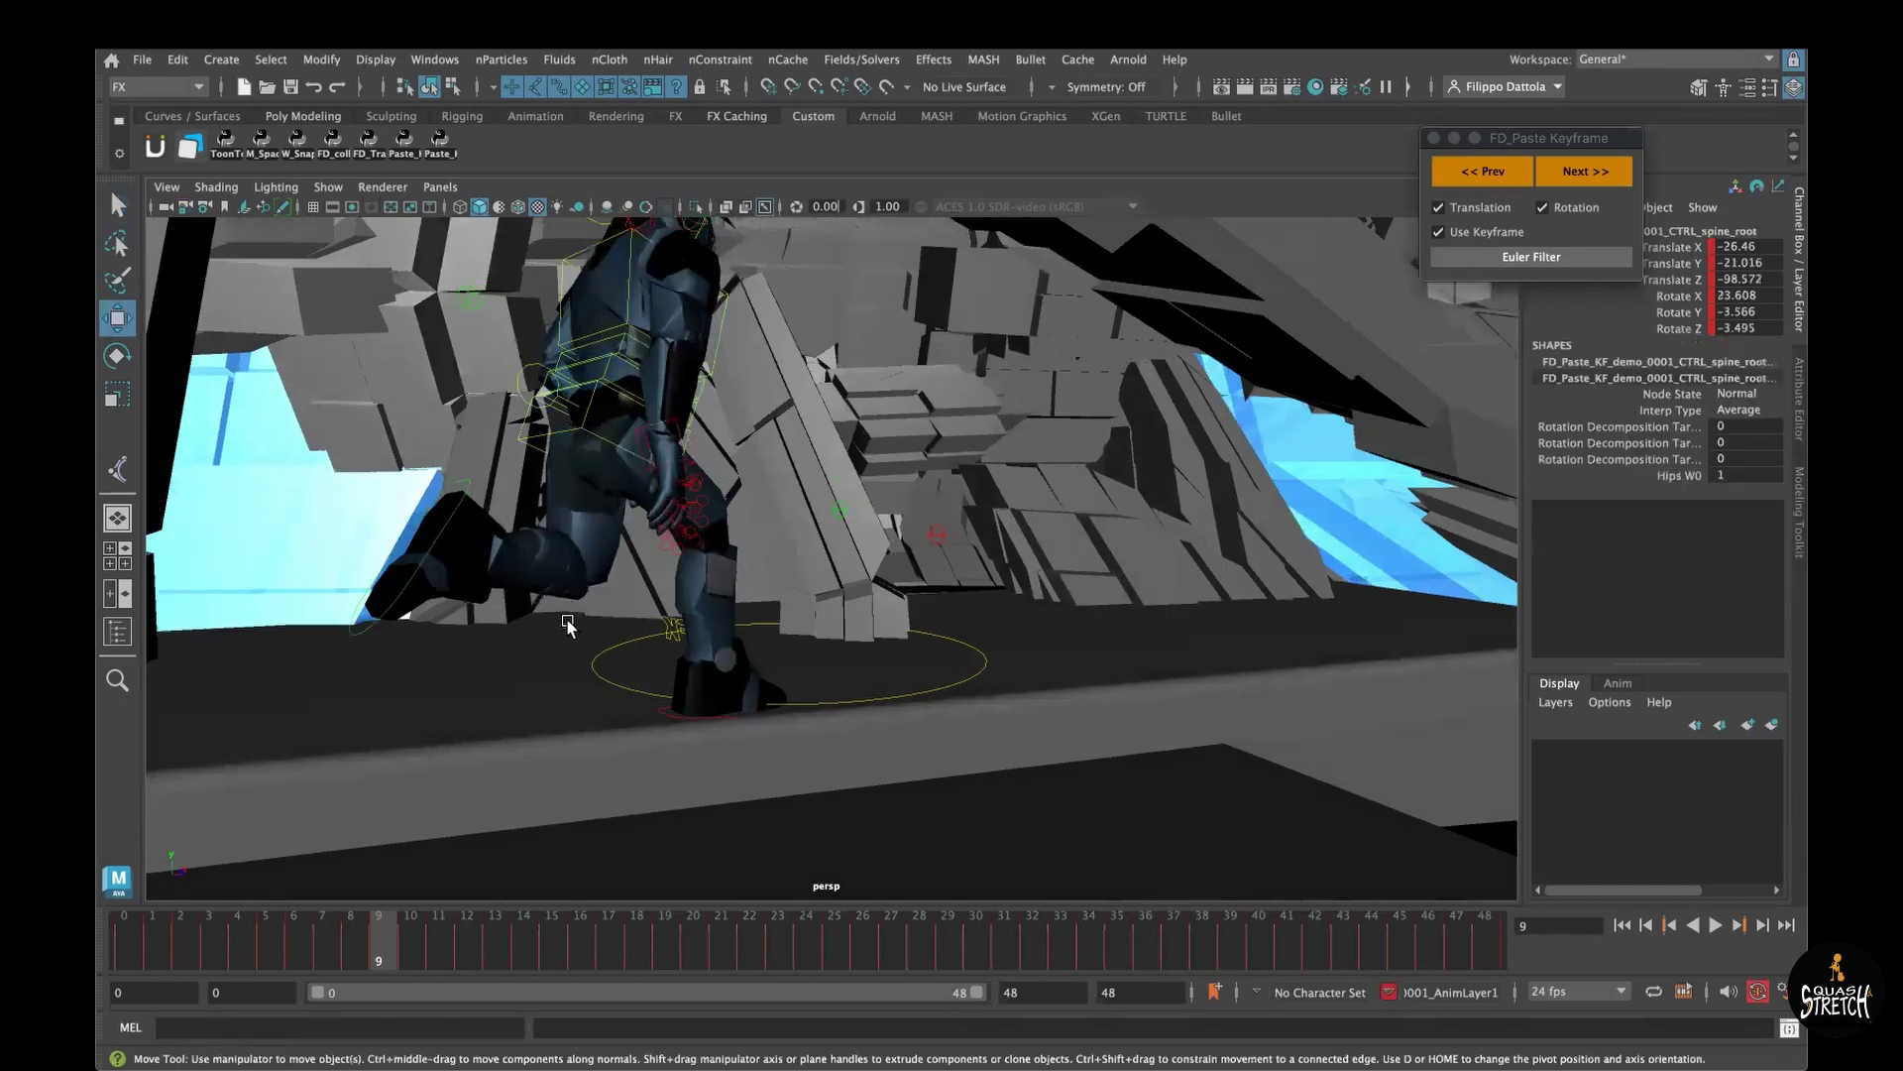
pyautogui.moveTo(575, 606); pyautogui.dragTo(748, 557, button='middle')
pyautogui.press('super+z')
# Step: Review both robots' animation in the perspective view, playing it back and scrubbing the timeline up to frame 34
pyautogui.scroll(-4, 729, 638)
pyautogui.keyDown('alt'); pyautogui.moveTo(697, 645); pyautogui.dragTo(754, 711); pyautogui.keyUp('alt')
pyautogui.keyDown('alt'); pyautogui.moveTo(714, 664); pyautogui.dragTo(688, 663, button='right'); pyautogui.keyUp('alt')
pyautogui.keyDown('alt'); pyautogui.moveTo(688, 663); pyautogui.dragTo(671, 675, button='middle'); pyautogui.keyUp('alt')
pyautogui.hotkey('alt', 'v')
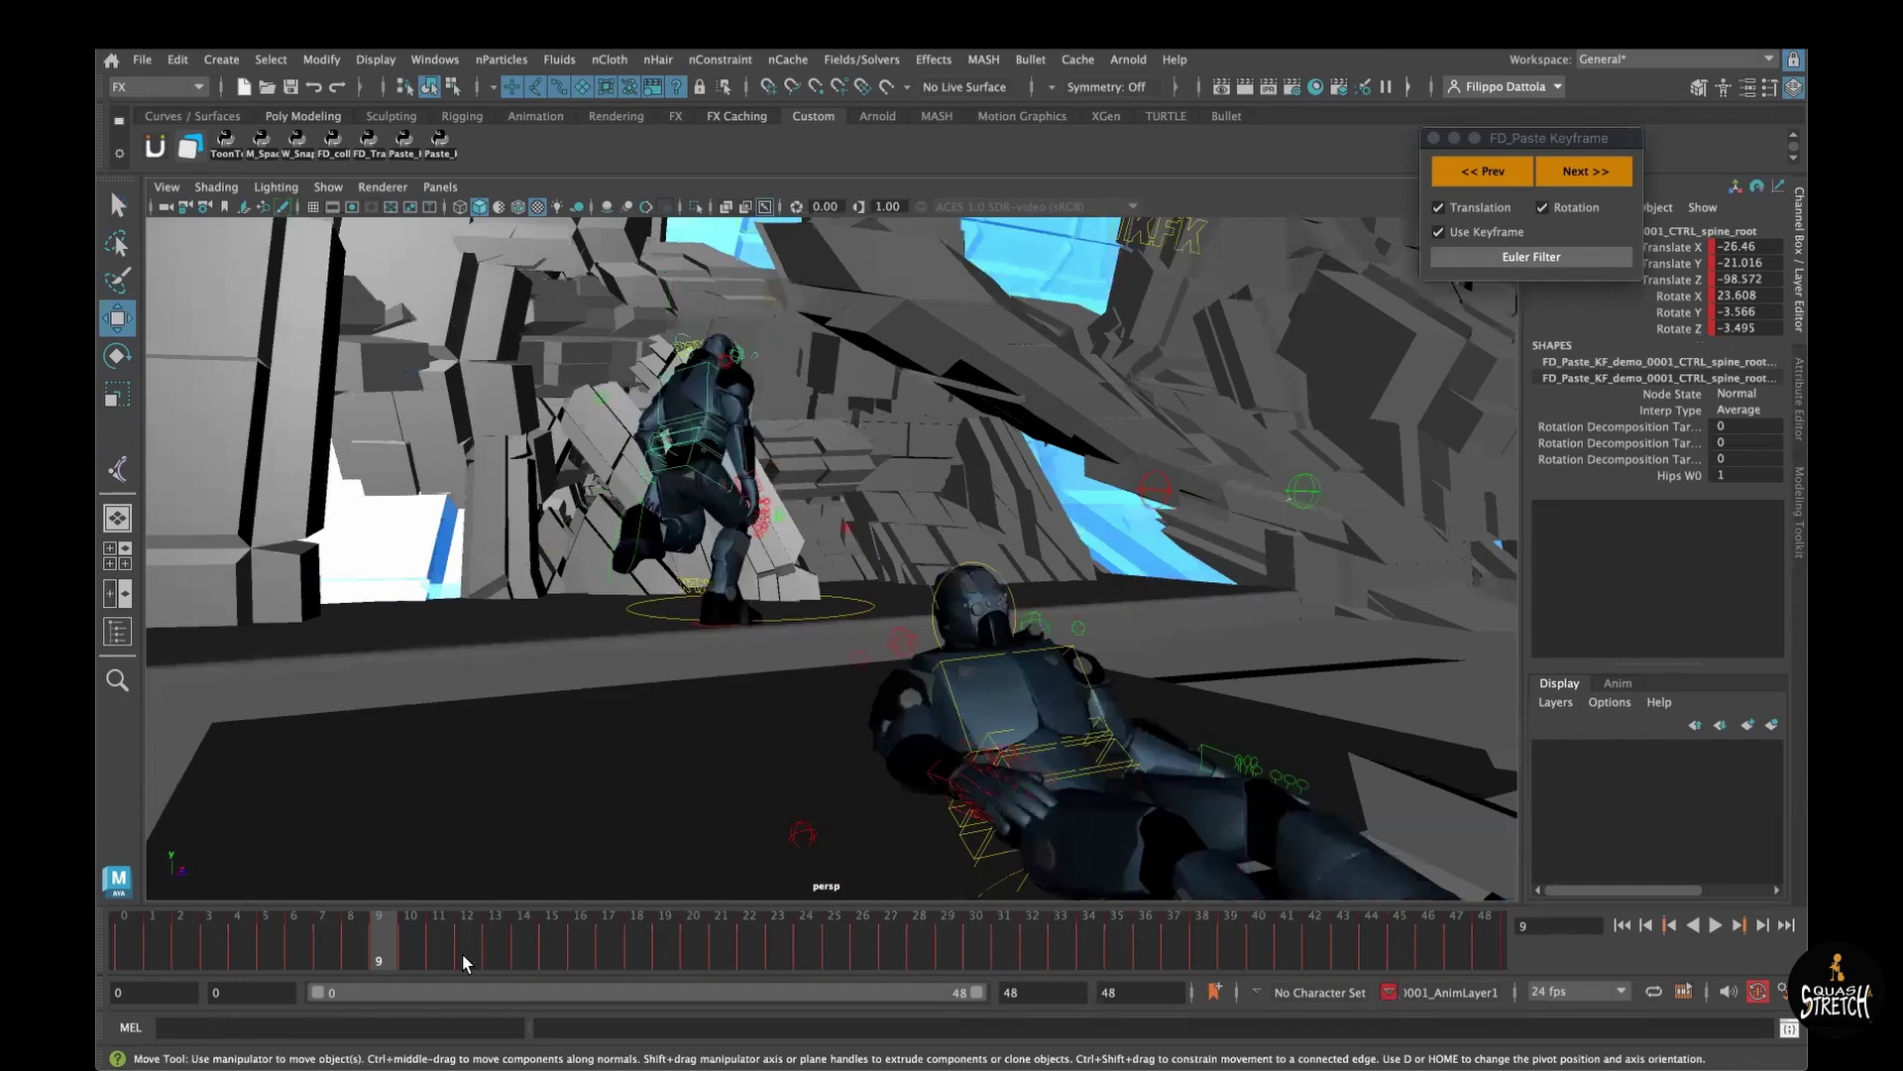
pyautogui.click(617, 953)
pyautogui.moveTo(613, 853)
pyautogui.keyDown('alt'); pyautogui.mouseDown()
pyautogui.moveTo(662, 813)
pyautogui.moveTo(585, 869)
pyautogui.mouseUp(); pyautogui.keyUp('alt')
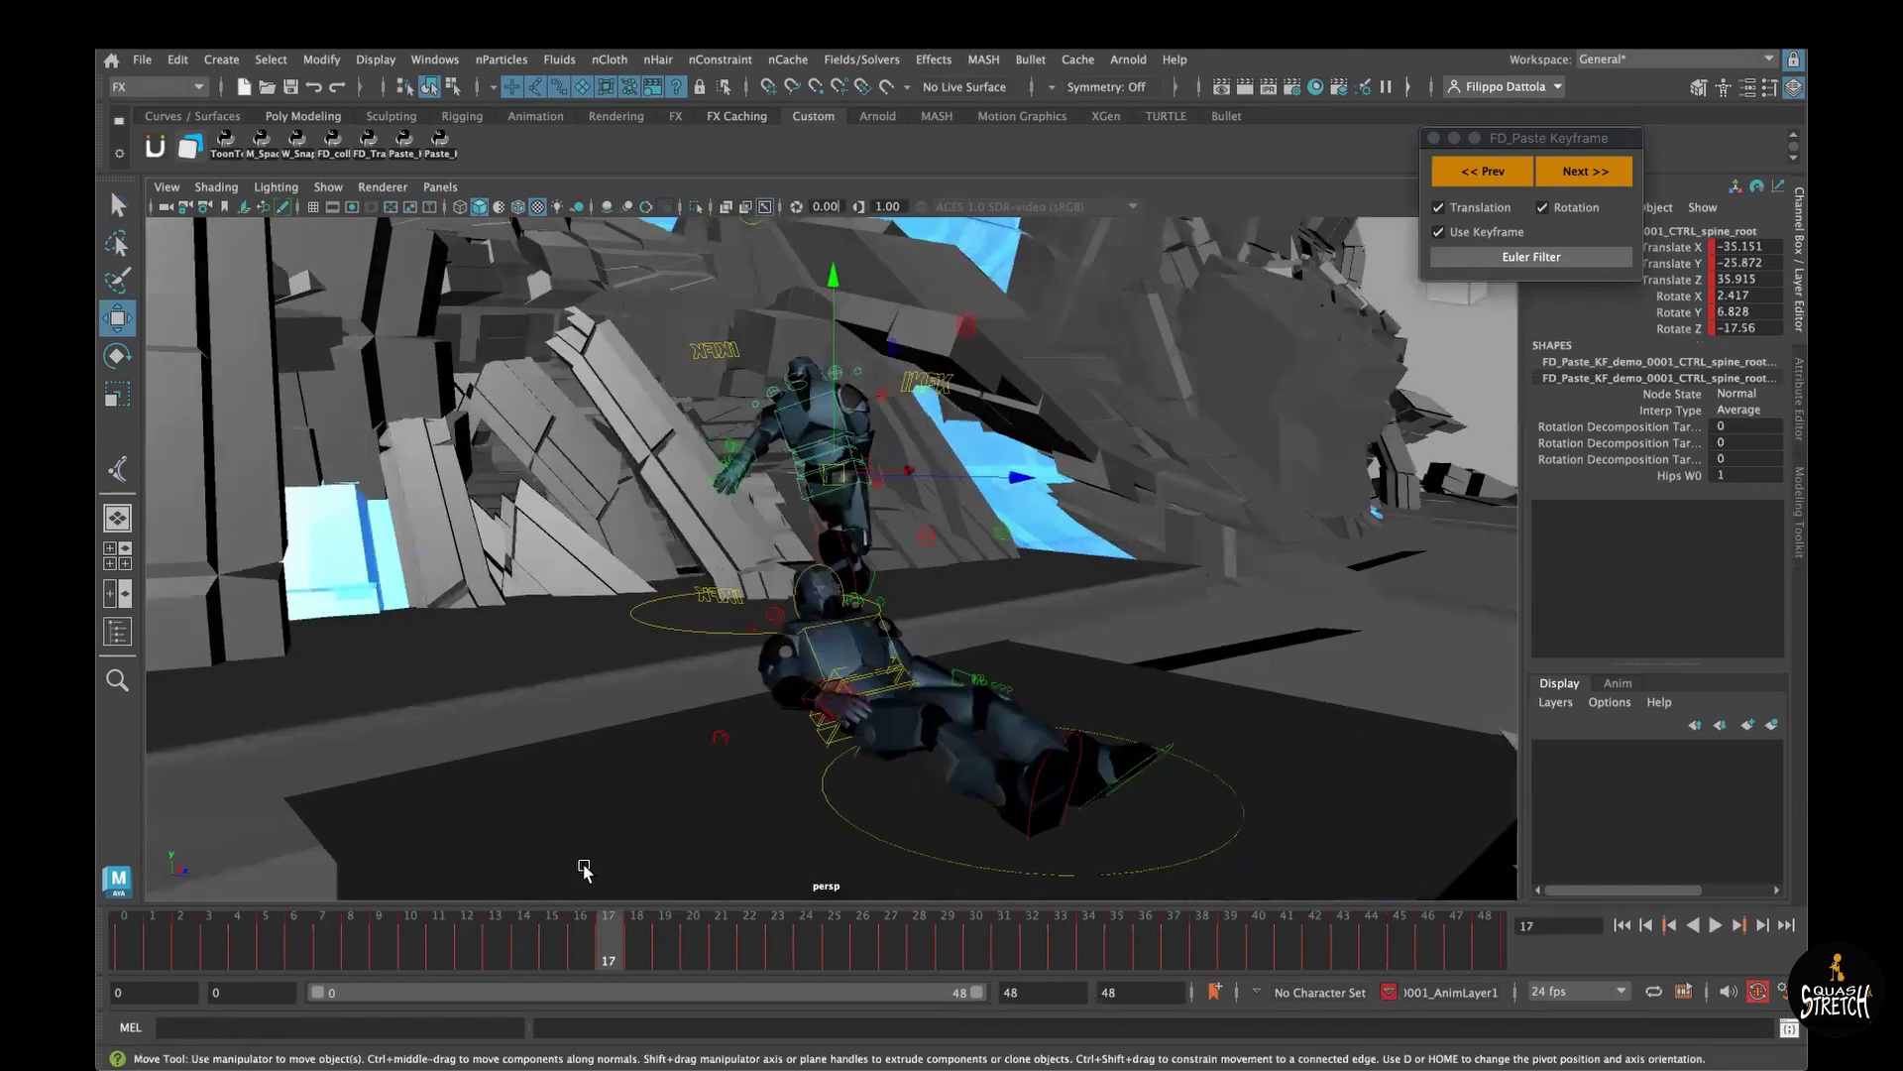
pyautogui.moveTo(260, 952); pyautogui.dragTo(891, 952)
pyautogui.keyDown('alt'); pyautogui.moveTo(906, 785); pyautogui.dragTo(996, 827, button='right'); pyautogui.keyUp('alt')
pyautogui.keyDown('alt'); pyautogui.moveTo(775, 669); pyautogui.dragTo(765, 623, button='middle'); pyautogui.keyUp('alt')
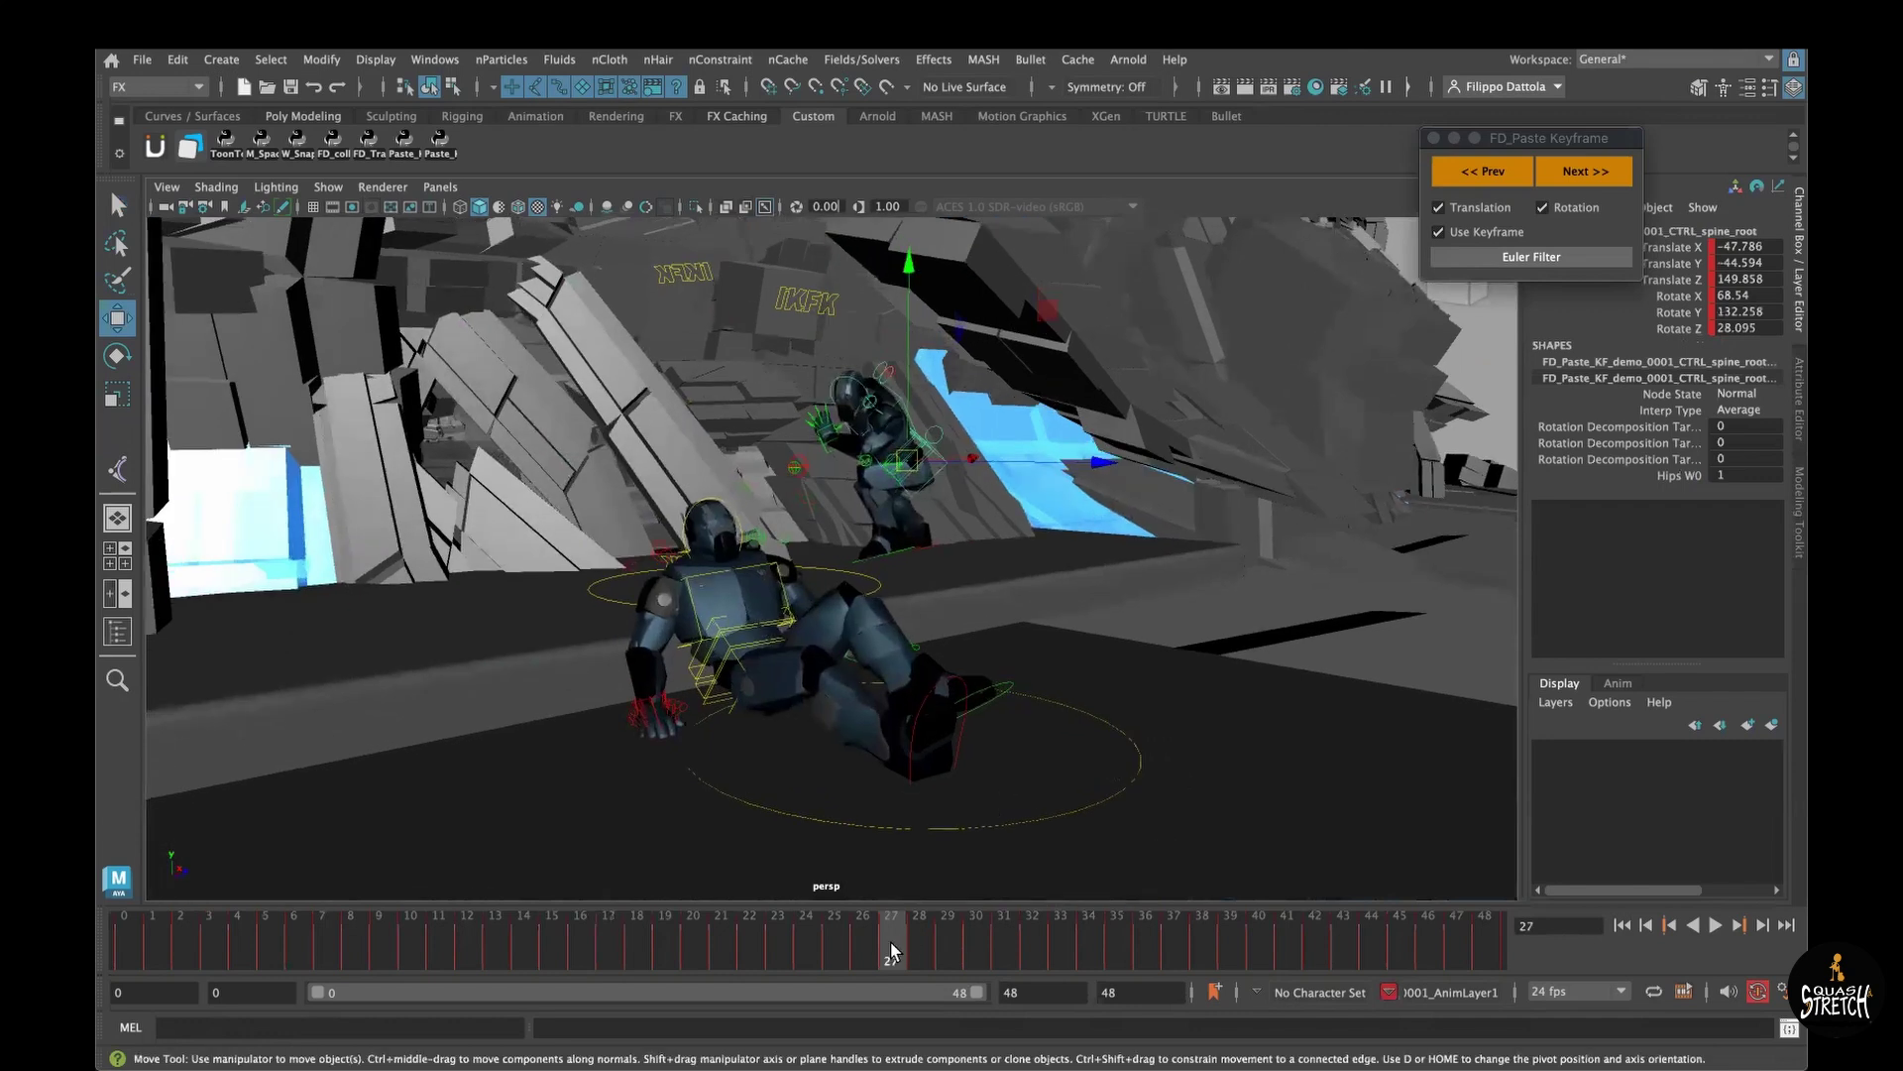
pyautogui.moveTo(891, 944); pyautogui.dragTo(1080, 923)
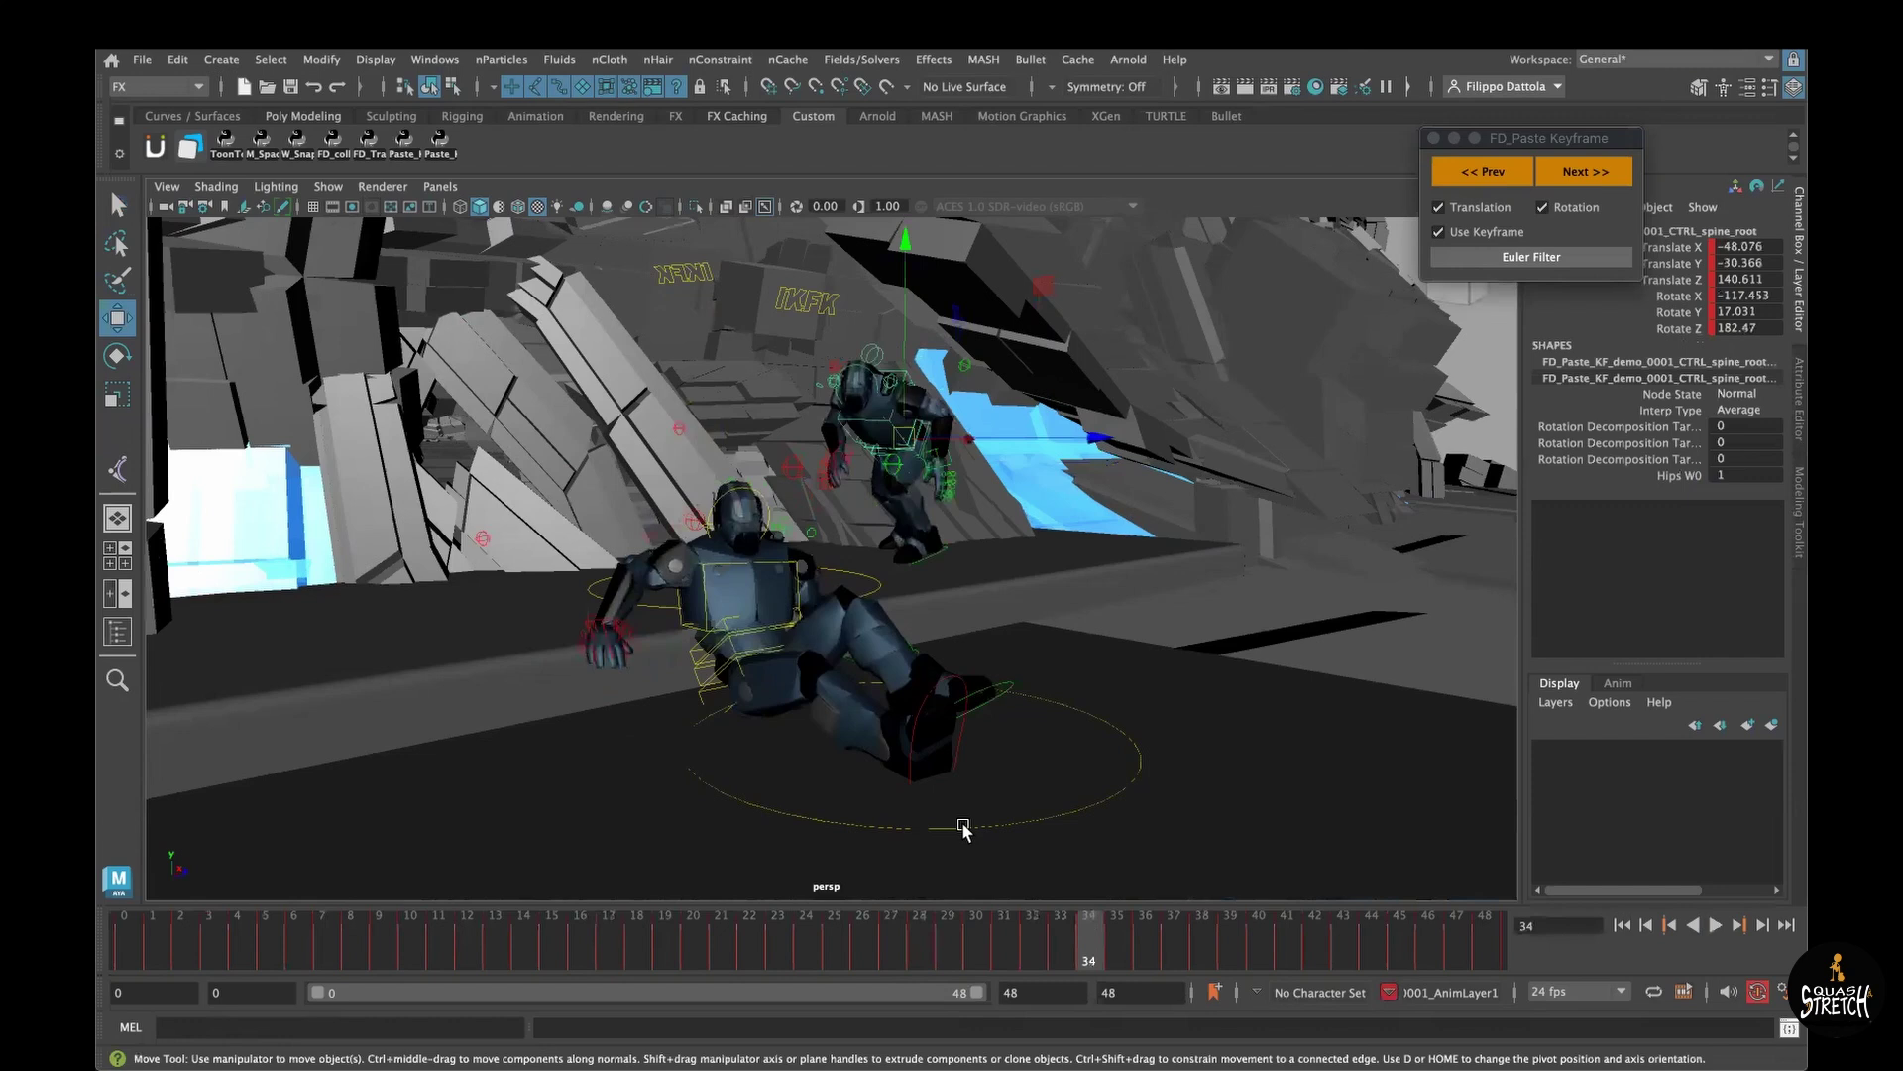
pyautogui.keyDown('alt'); pyautogui.moveTo(963, 829); pyautogui.dragTo(763, 798); pyautogui.keyUp('alt')
# Step: Examine the seated robot's right hand IK control and spine root control between frames 34 and 40
pyautogui.click(723, 817)
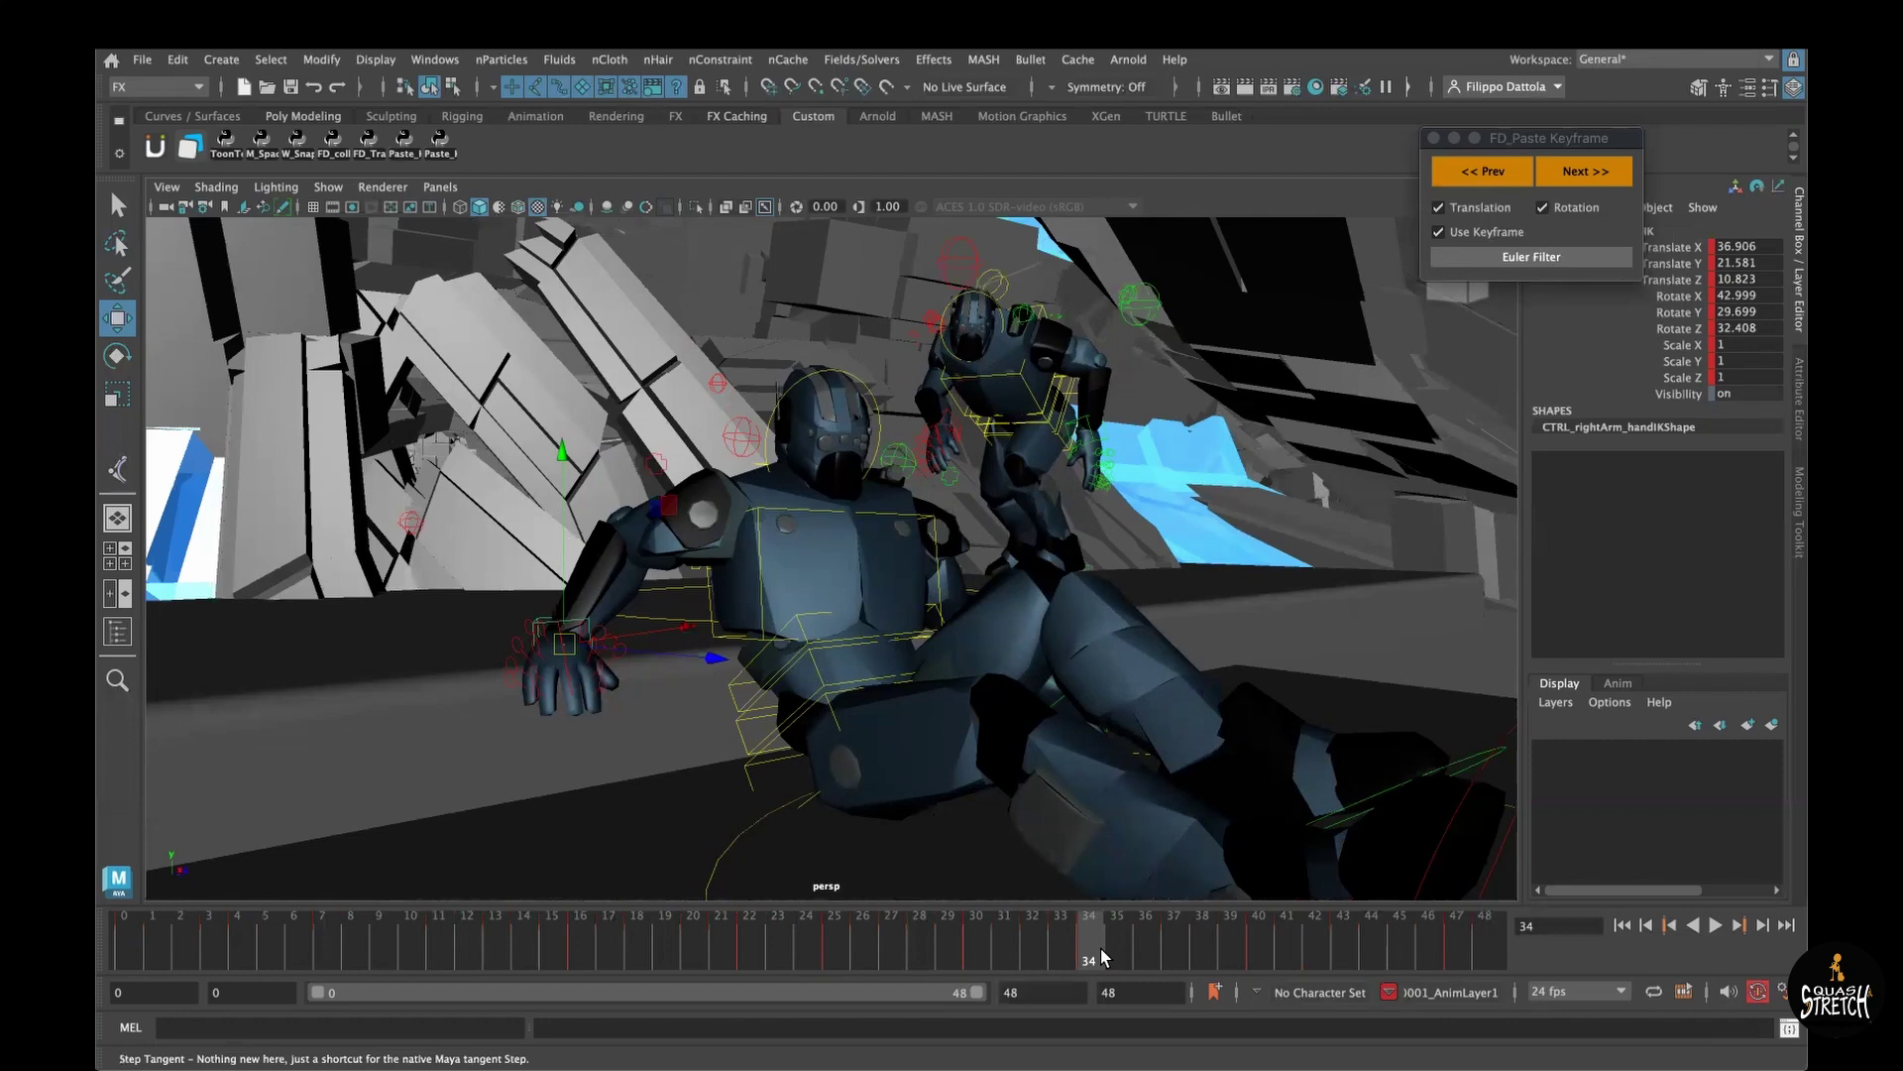
pyautogui.moveTo(1103, 957); pyautogui.dragTo(1251, 939)
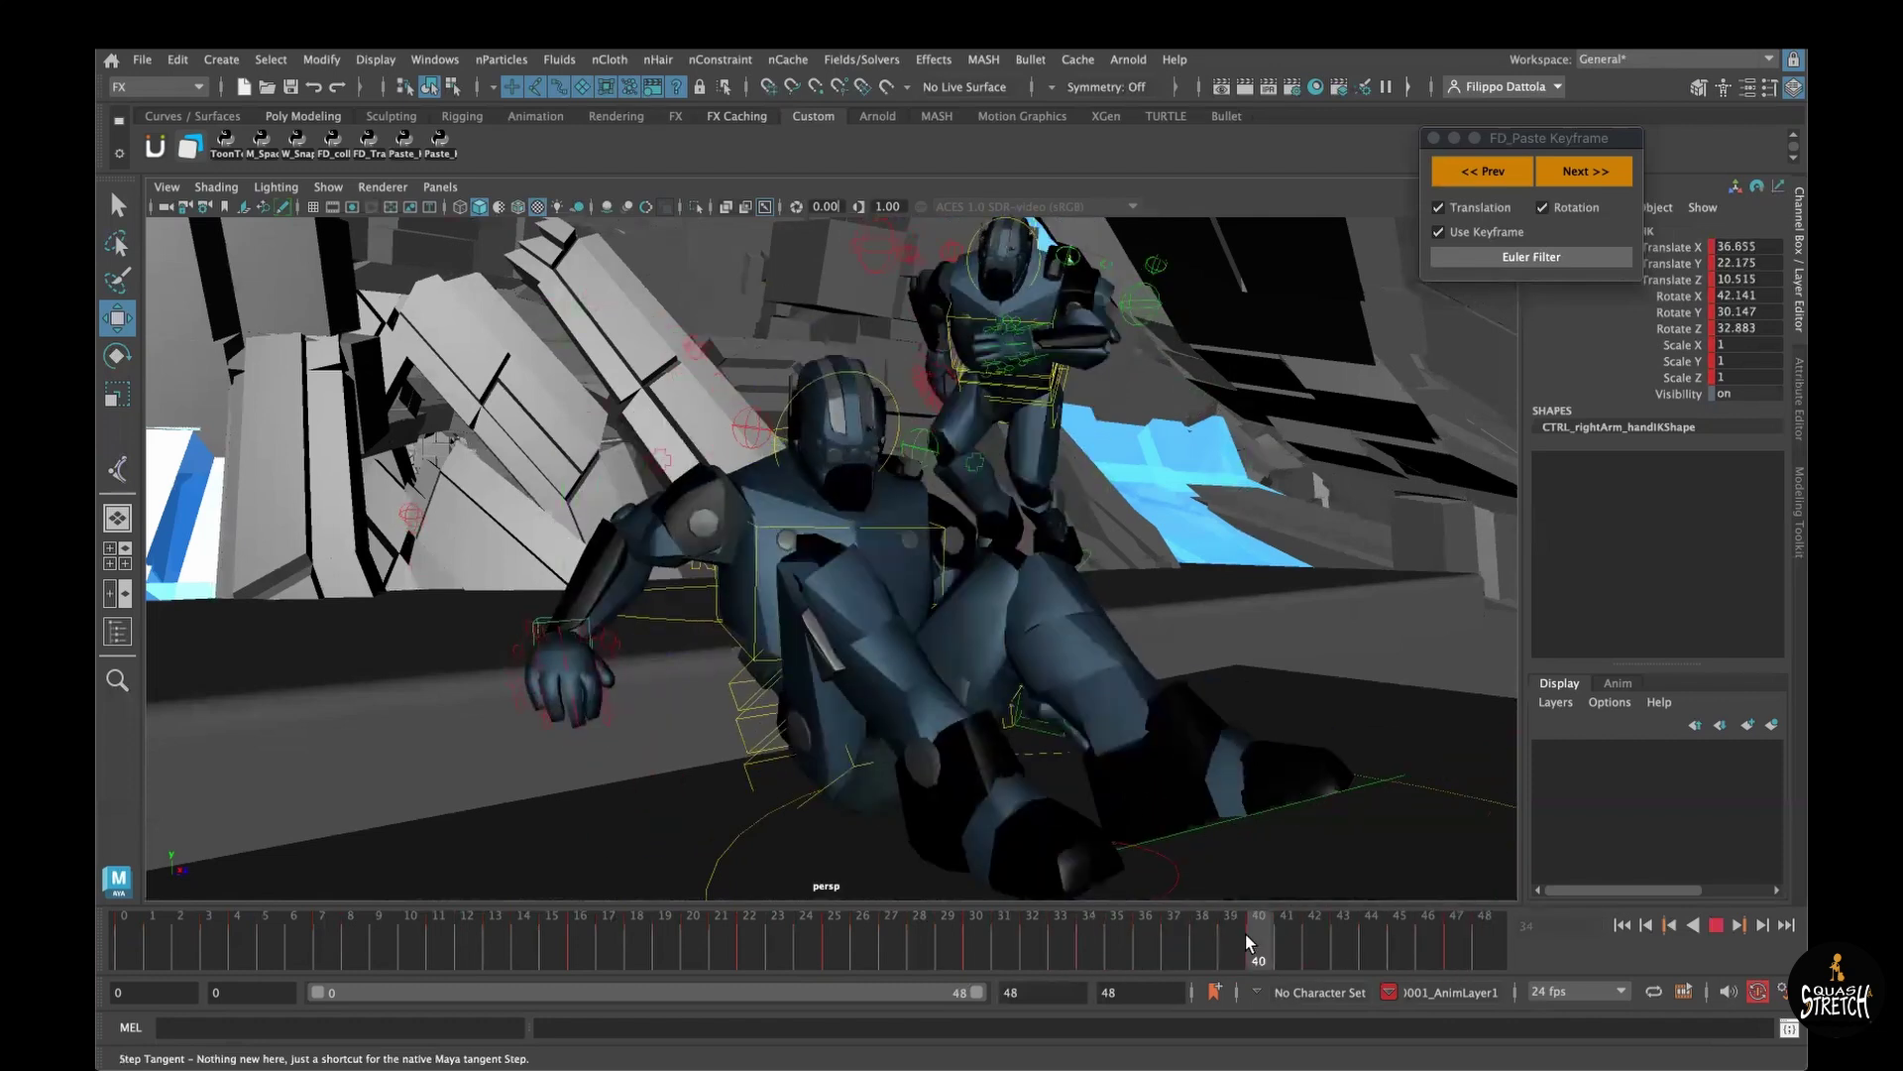
pyautogui.keyDown('alt'); pyautogui.moveTo(915, 706); pyautogui.dragTo(761, 769); pyautogui.keyUp('alt')
pyautogui.click(759, 766)
pyautogui.keyDown('alt'); pyautogui.moveTo(877, 794); pyautogui.dragTo(869, 476); pyautogui.keyUp('alt')
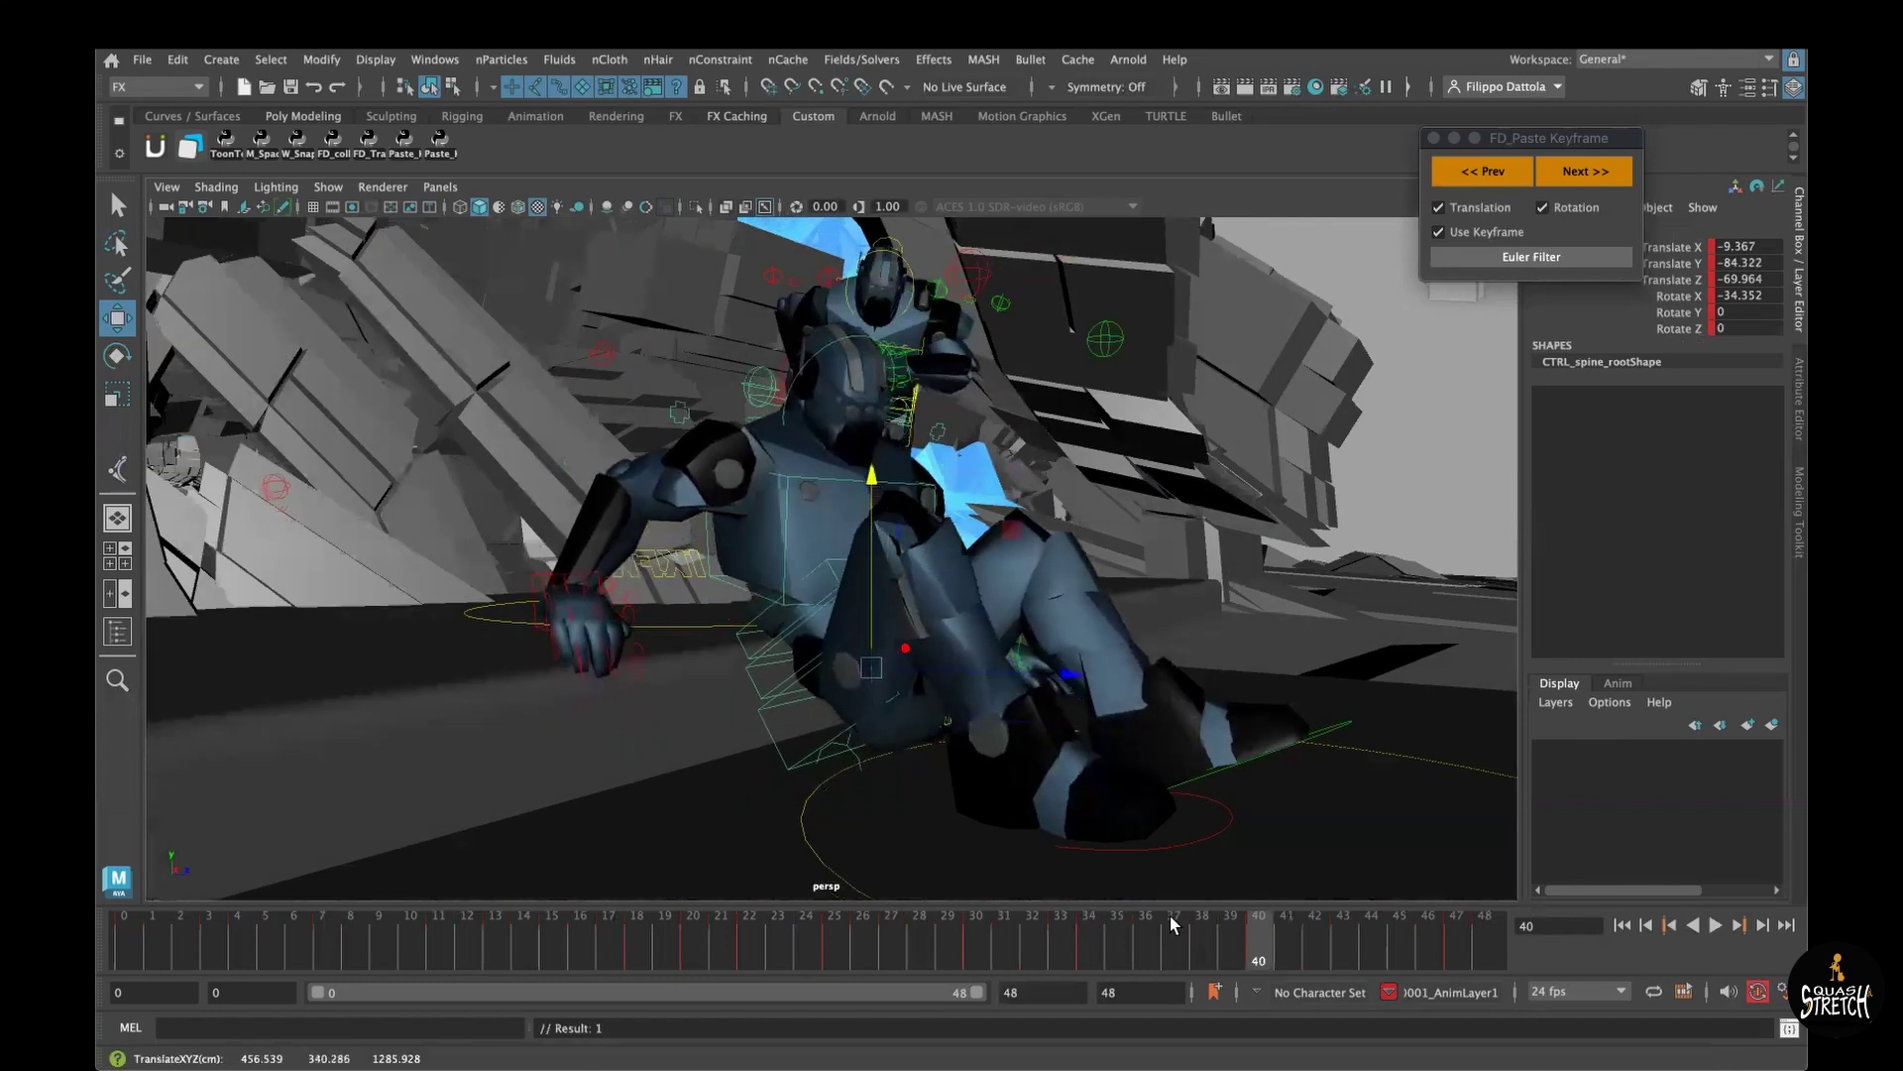
pyautogui.moveTo(1096, 950); pyautogui.dragTo(1229, 934)
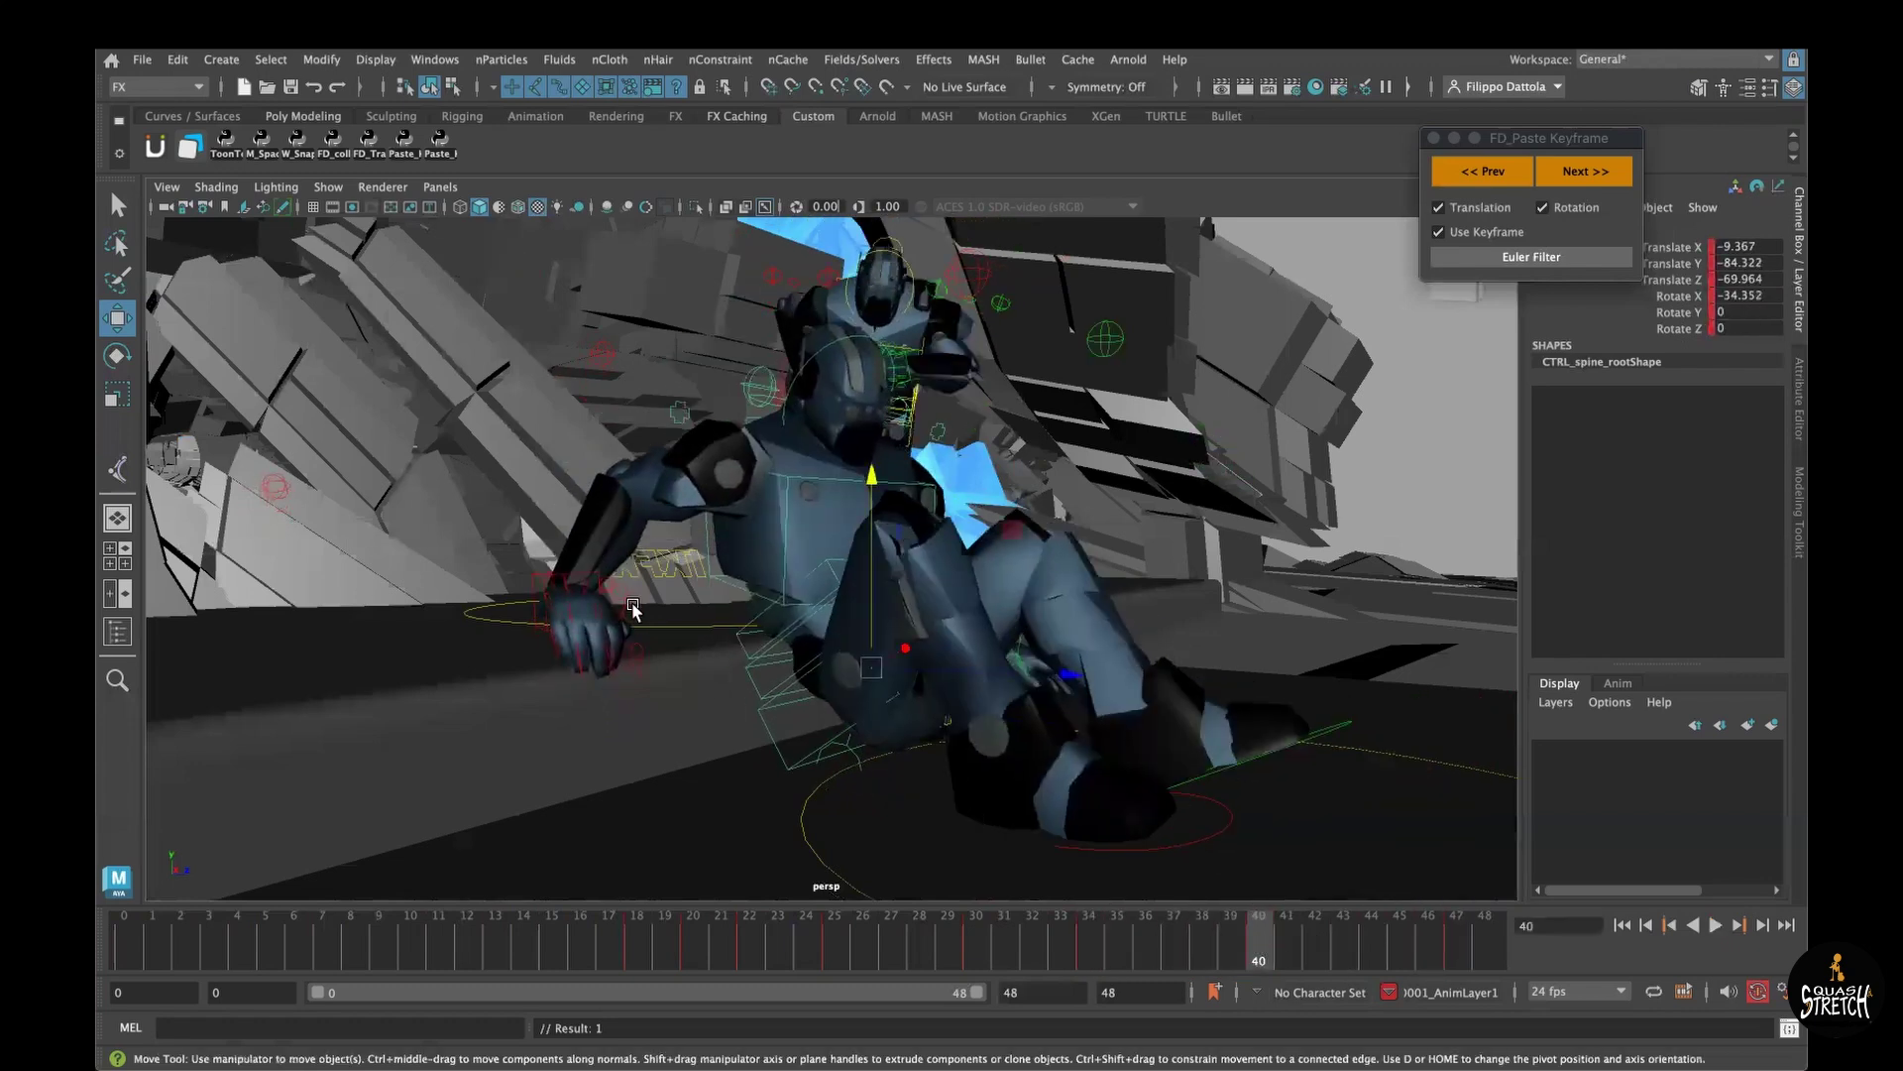
# Step: Copy the seated robot's right hand IK pose from frame 34 to frame 40, key it, and scrub between them
pyautogui.click(578, 575)
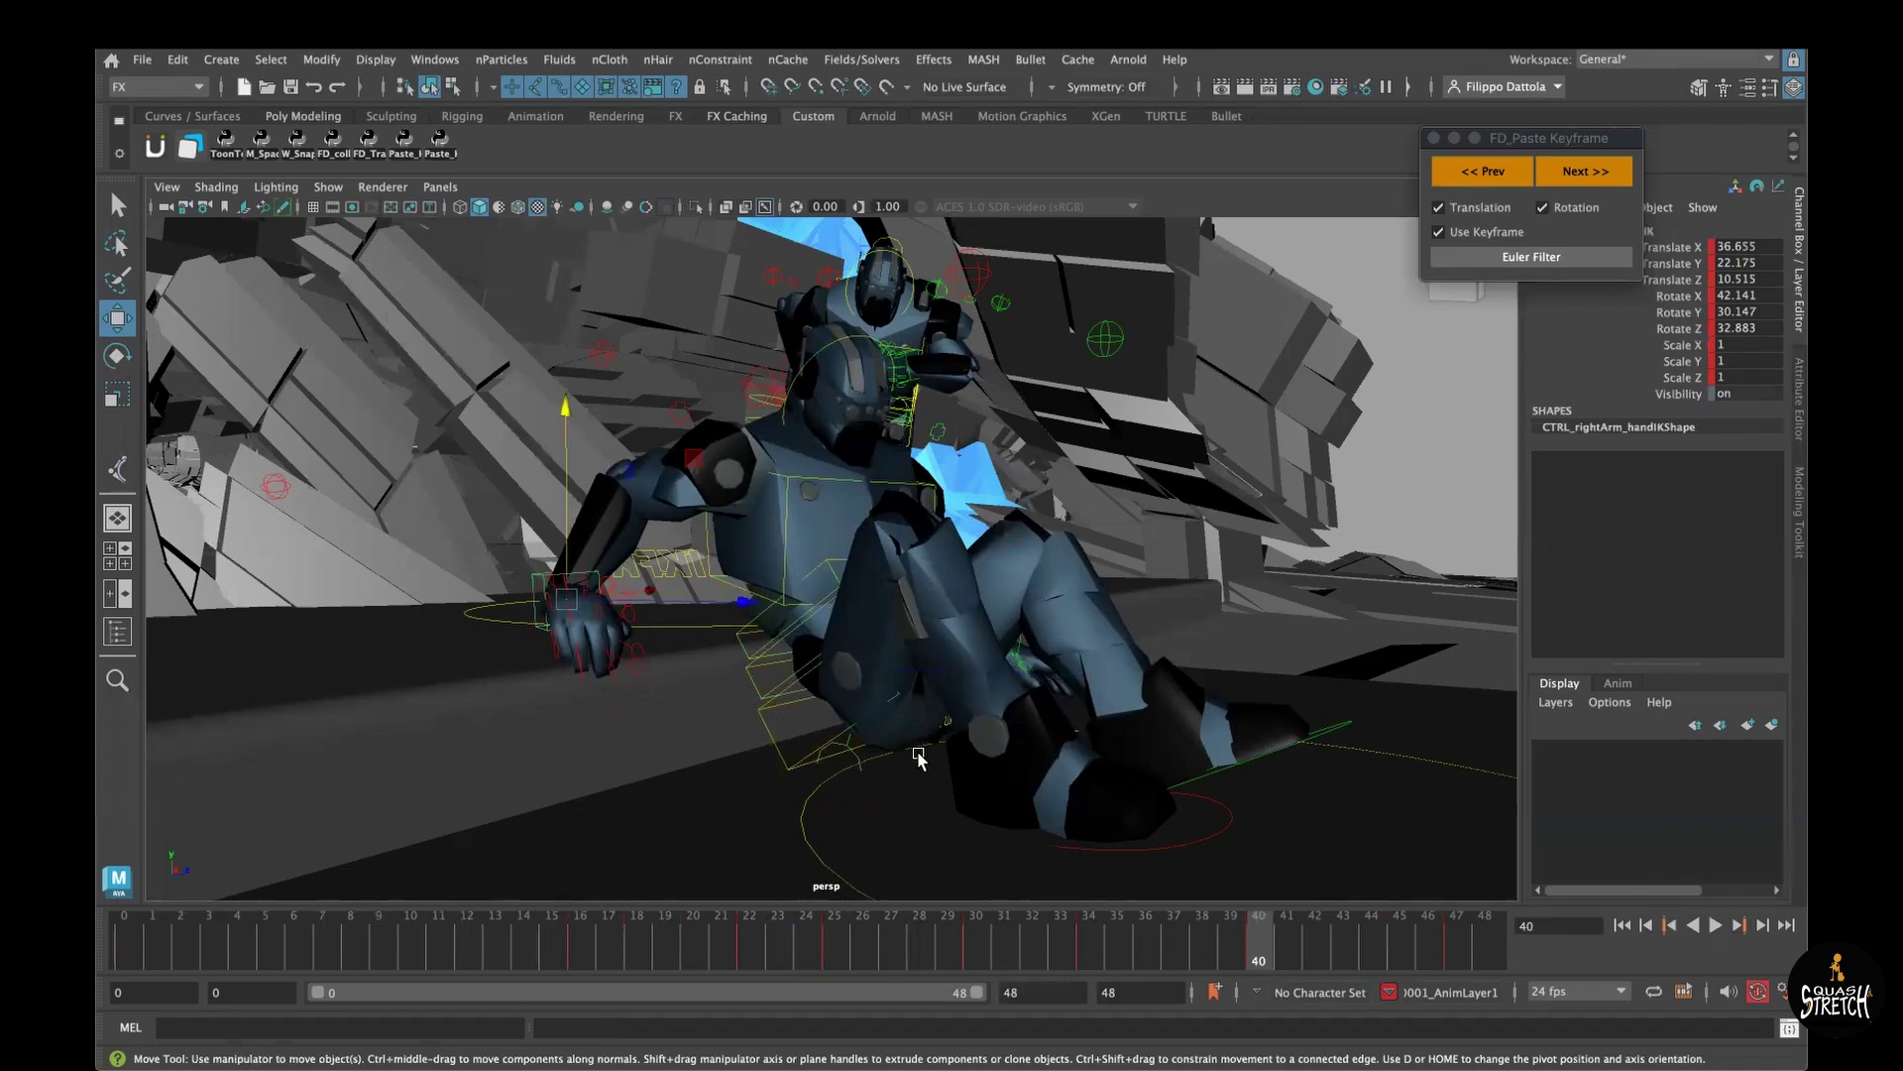
pyautogui.keyDown('alt'); pyautogui.moveTo(920, 758); pyautogui.dragTo(1168, 891); pyautogui.keyUp('alt')
pyautogui.click(1089, 956)
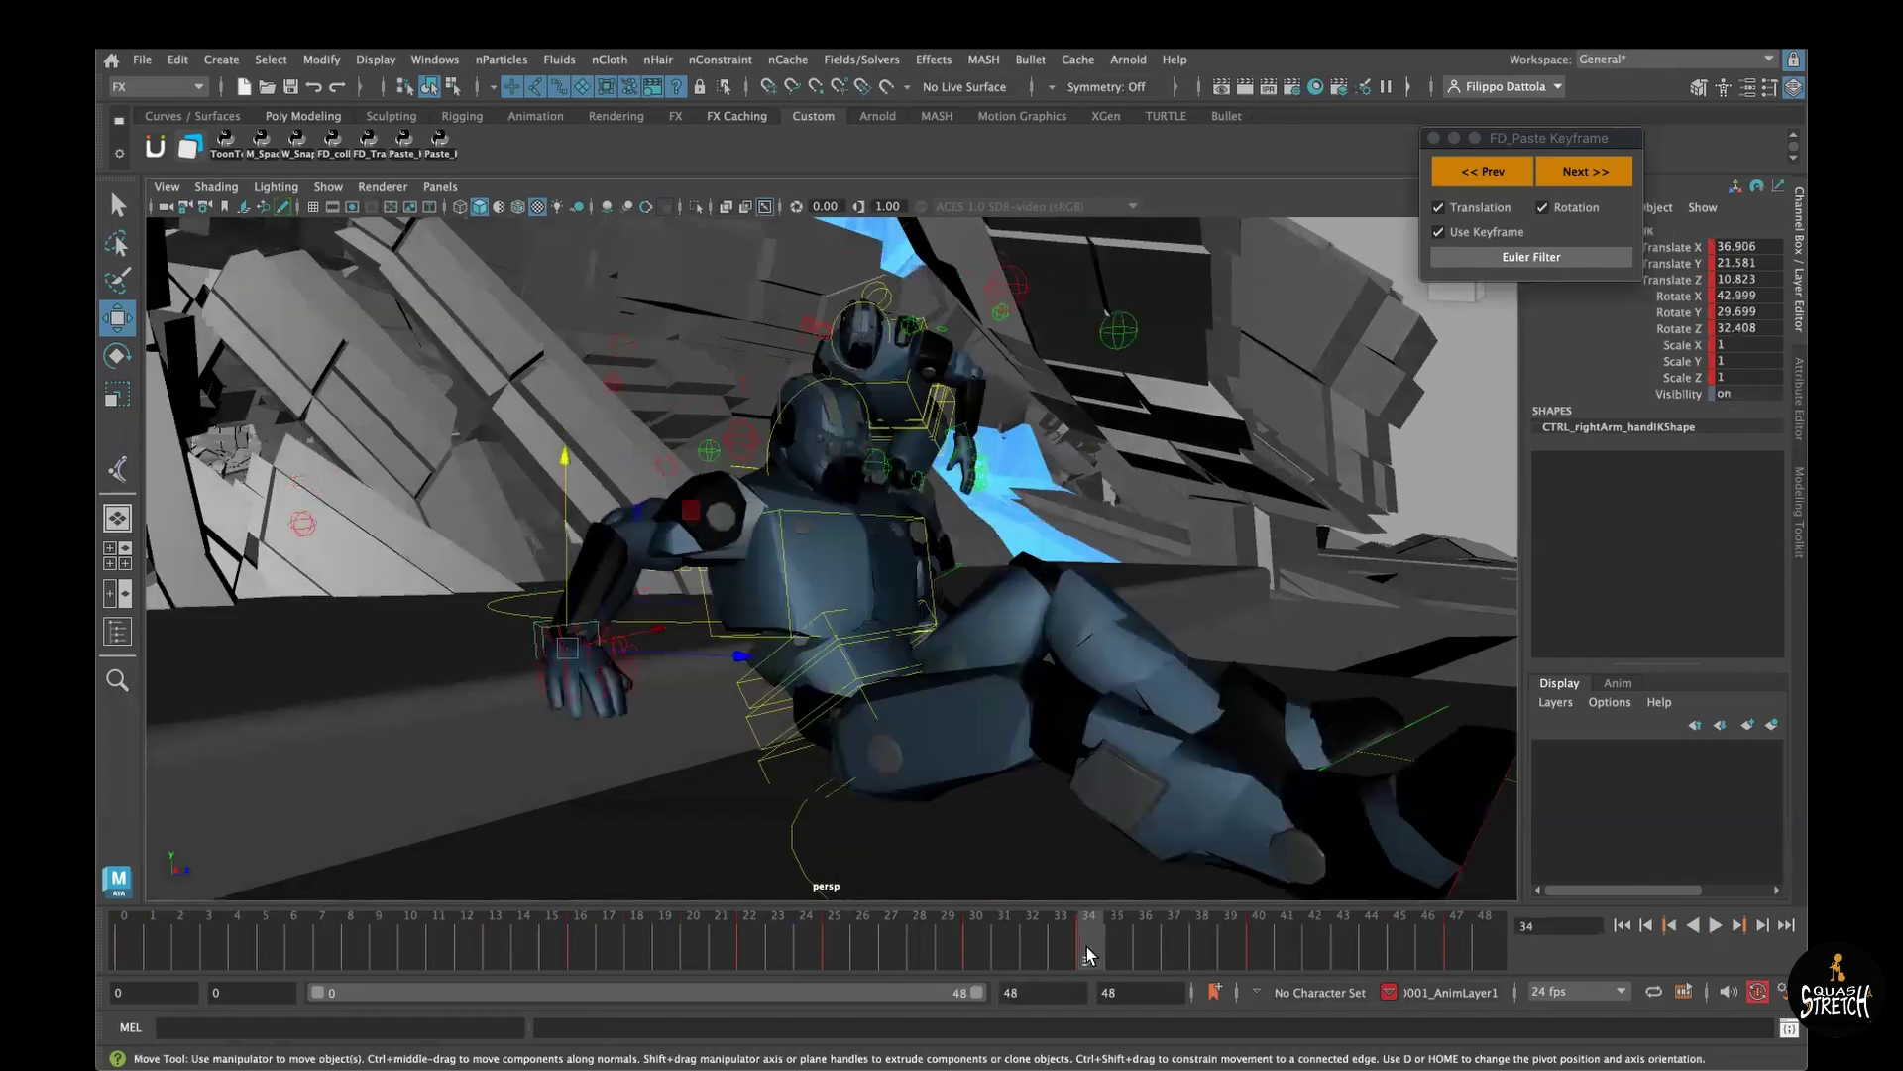
pyautogui.moveTo(1089, 953); pyautogui.dragTo(1254, 958)
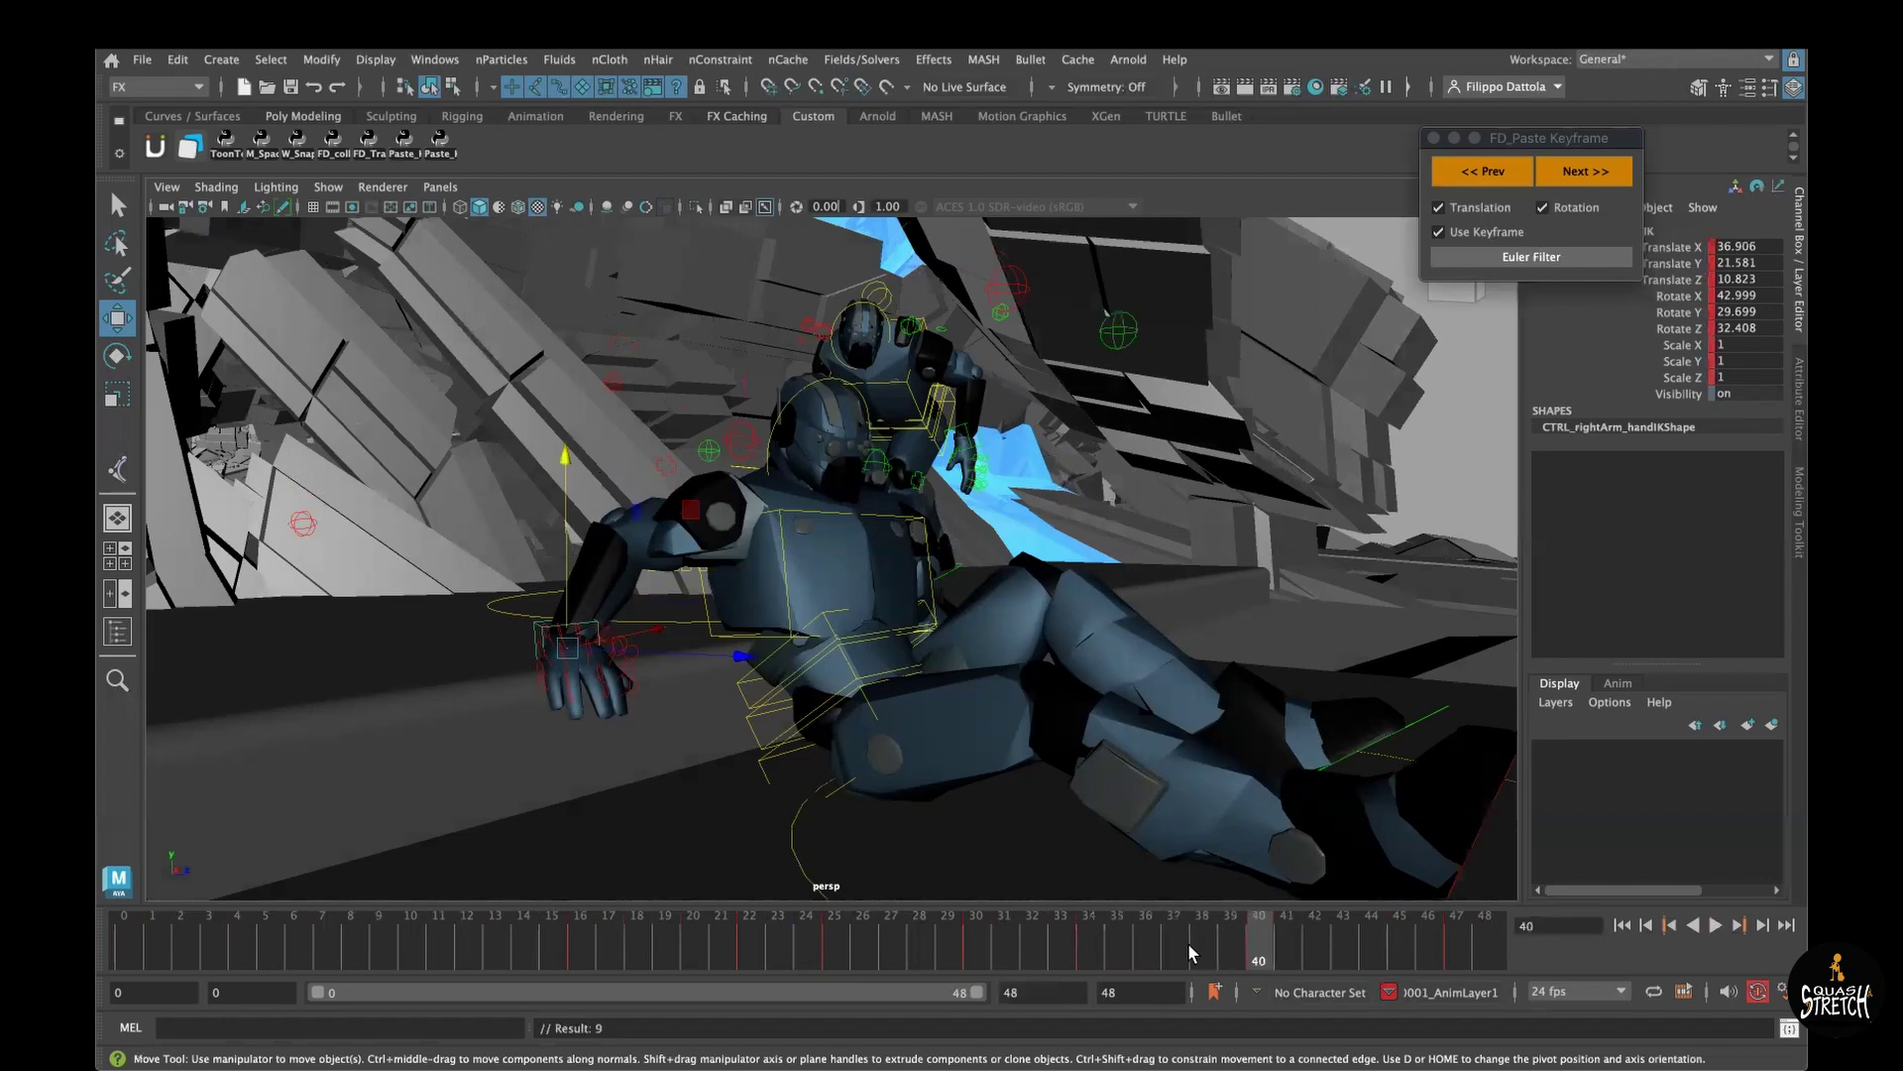
pyautogui.moveTo(1096, 942); pyautogui.dragTo(1230, 952)
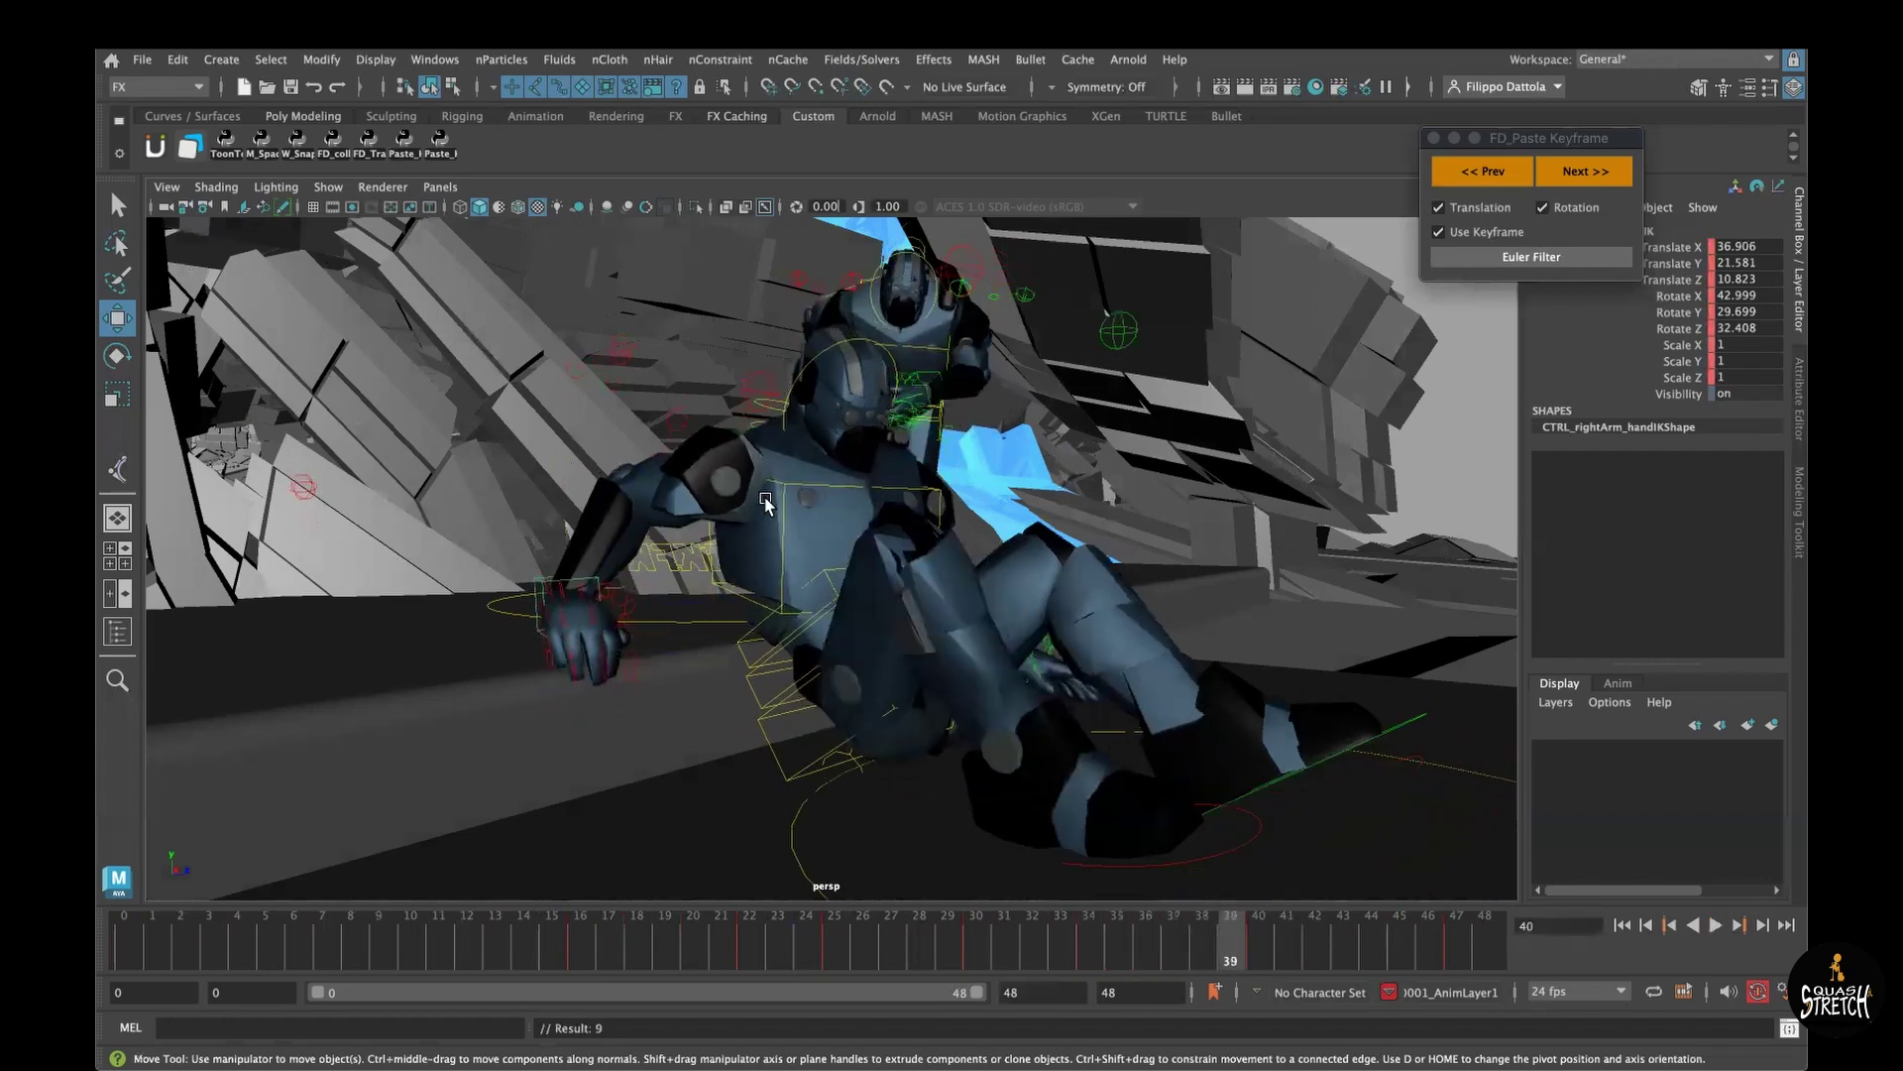
# Step: Split the view into two stacked panes and display all the right hand IK control's animation curves in the Graph Editor
pyautogui.click(441, 187)
pyautogui.moveTo(528, 354)
pyautogui.moveTo(519, 298)
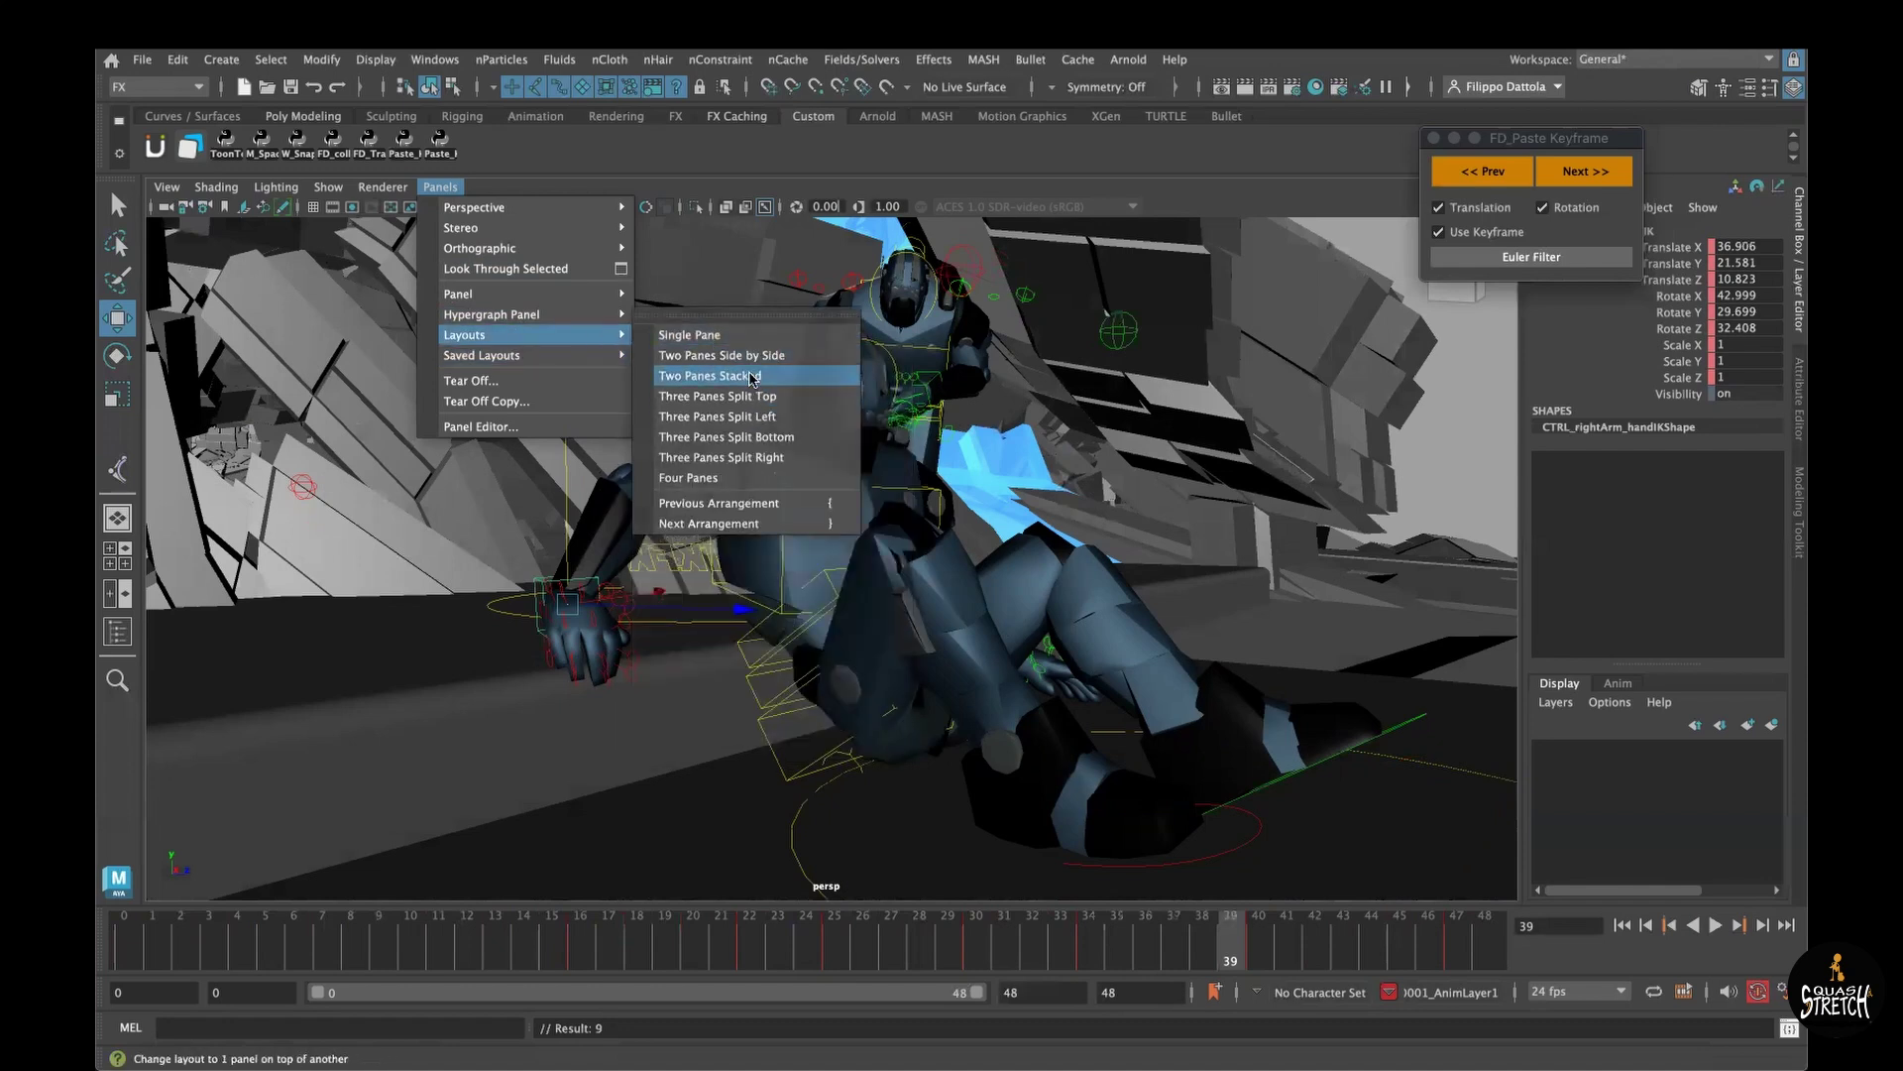
pyautogui.click(752, 377)
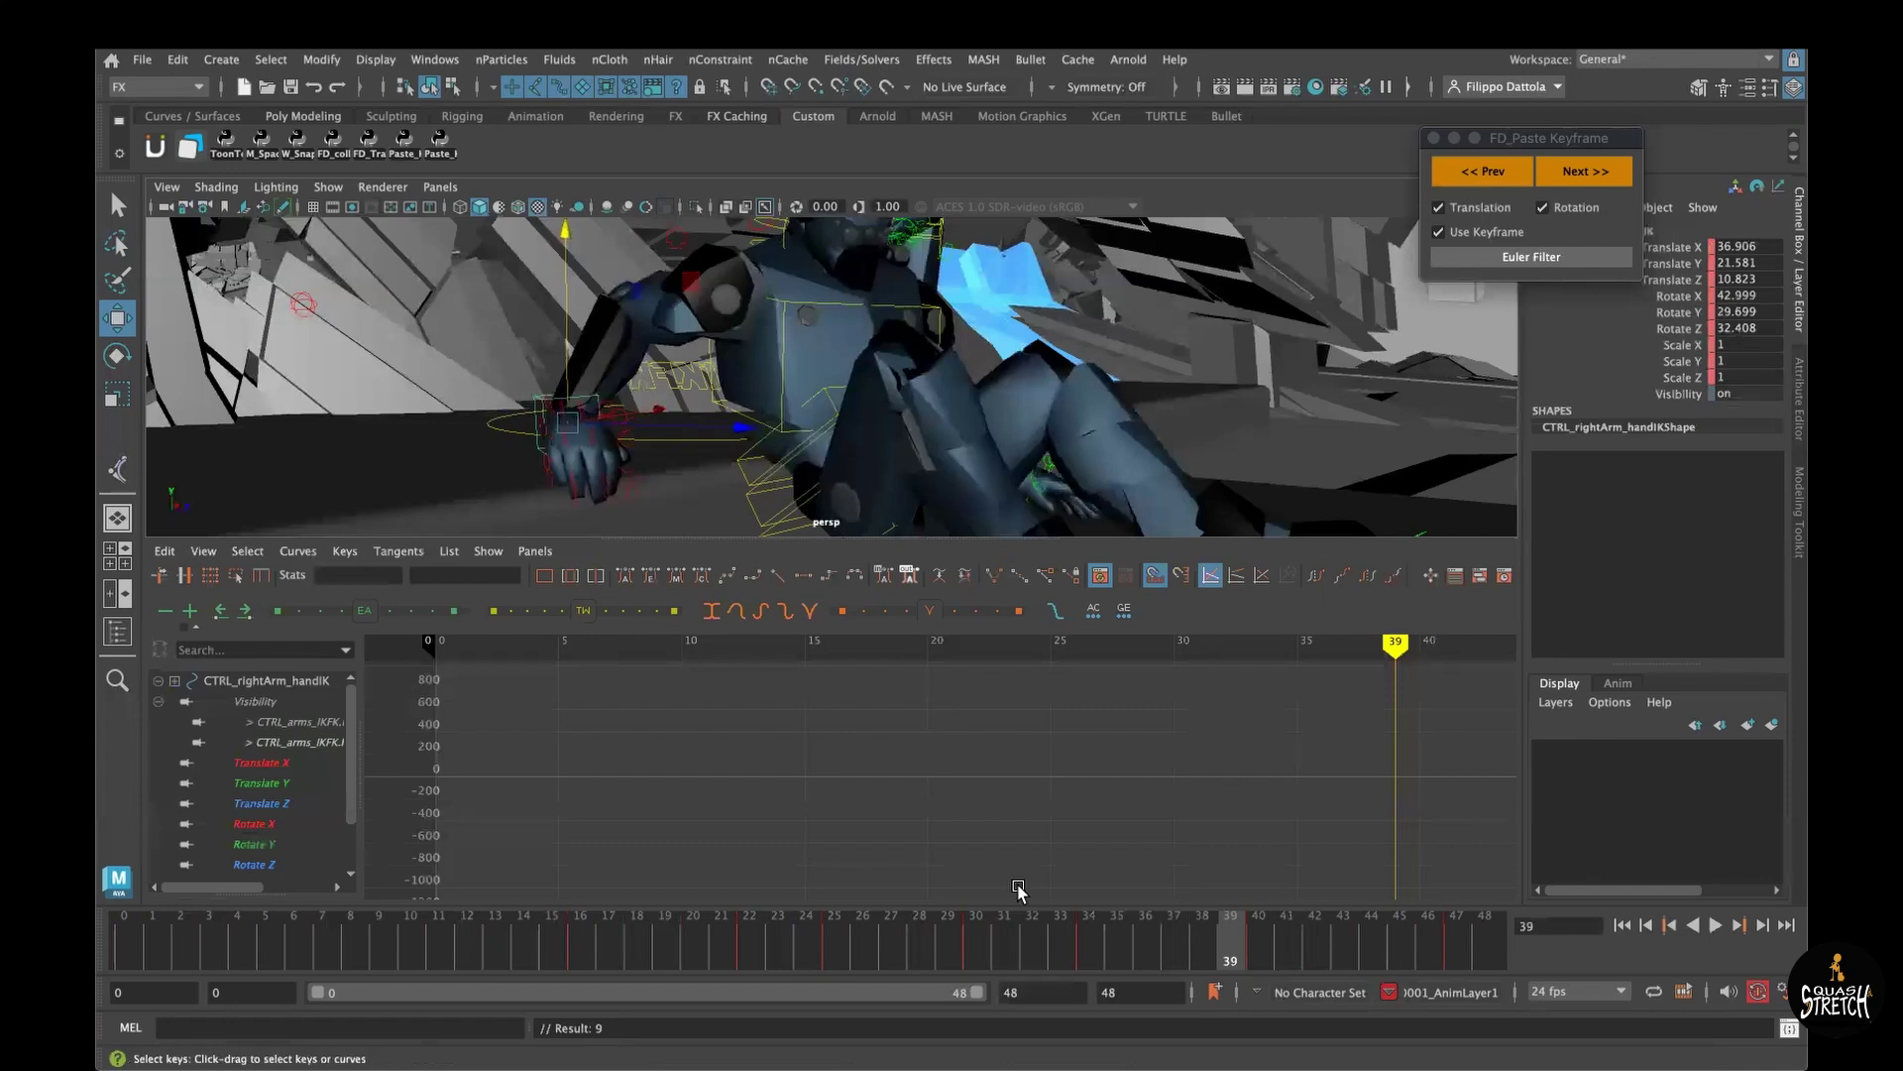
pyautogui.moveTo(988, 956); pyautogui.dragTo(1174, 957)
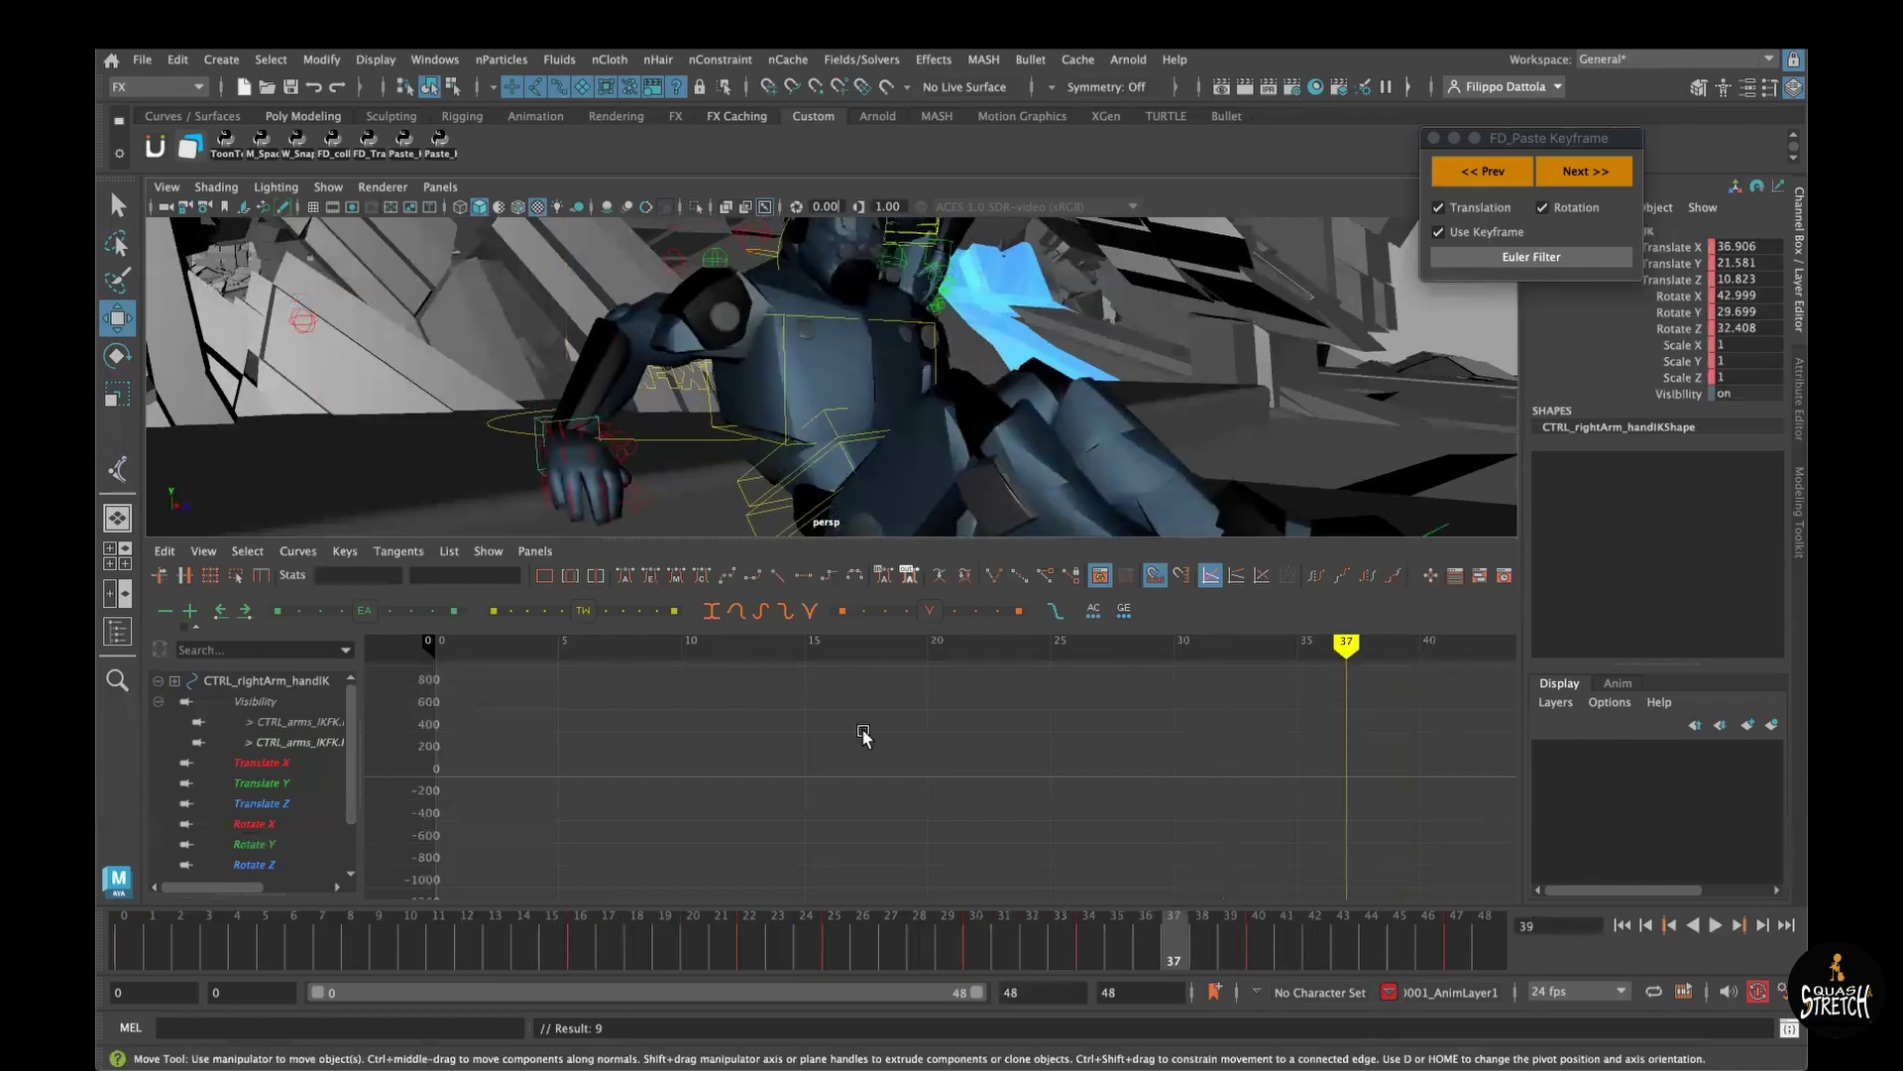
pyautogui.click(541, 424)
pyautogui.click(542, 424)
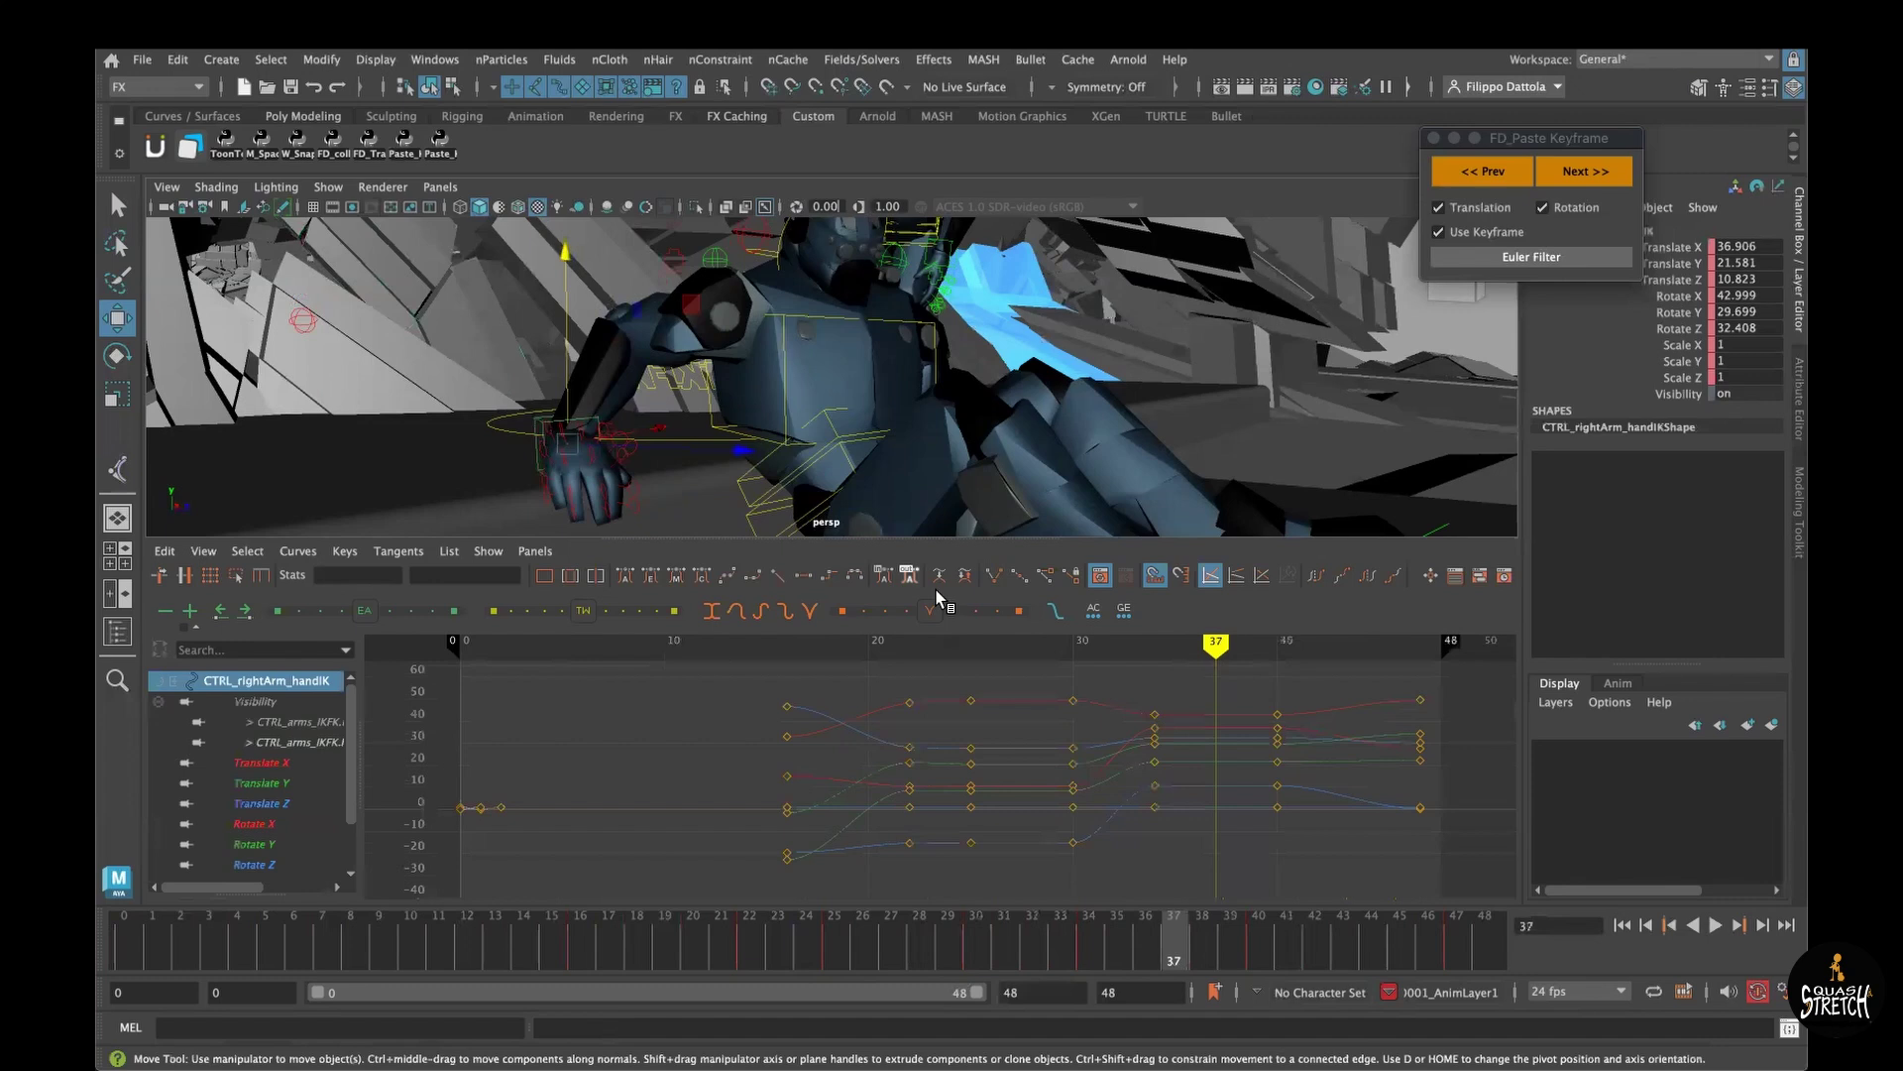
# Step: Compare the right hand's curve keys at frames 34 and 40 while scrubbing, and return to the full perspective view
pyautogui.moveTo(1162, 706); pyautogui.dragTo(1304, 852)
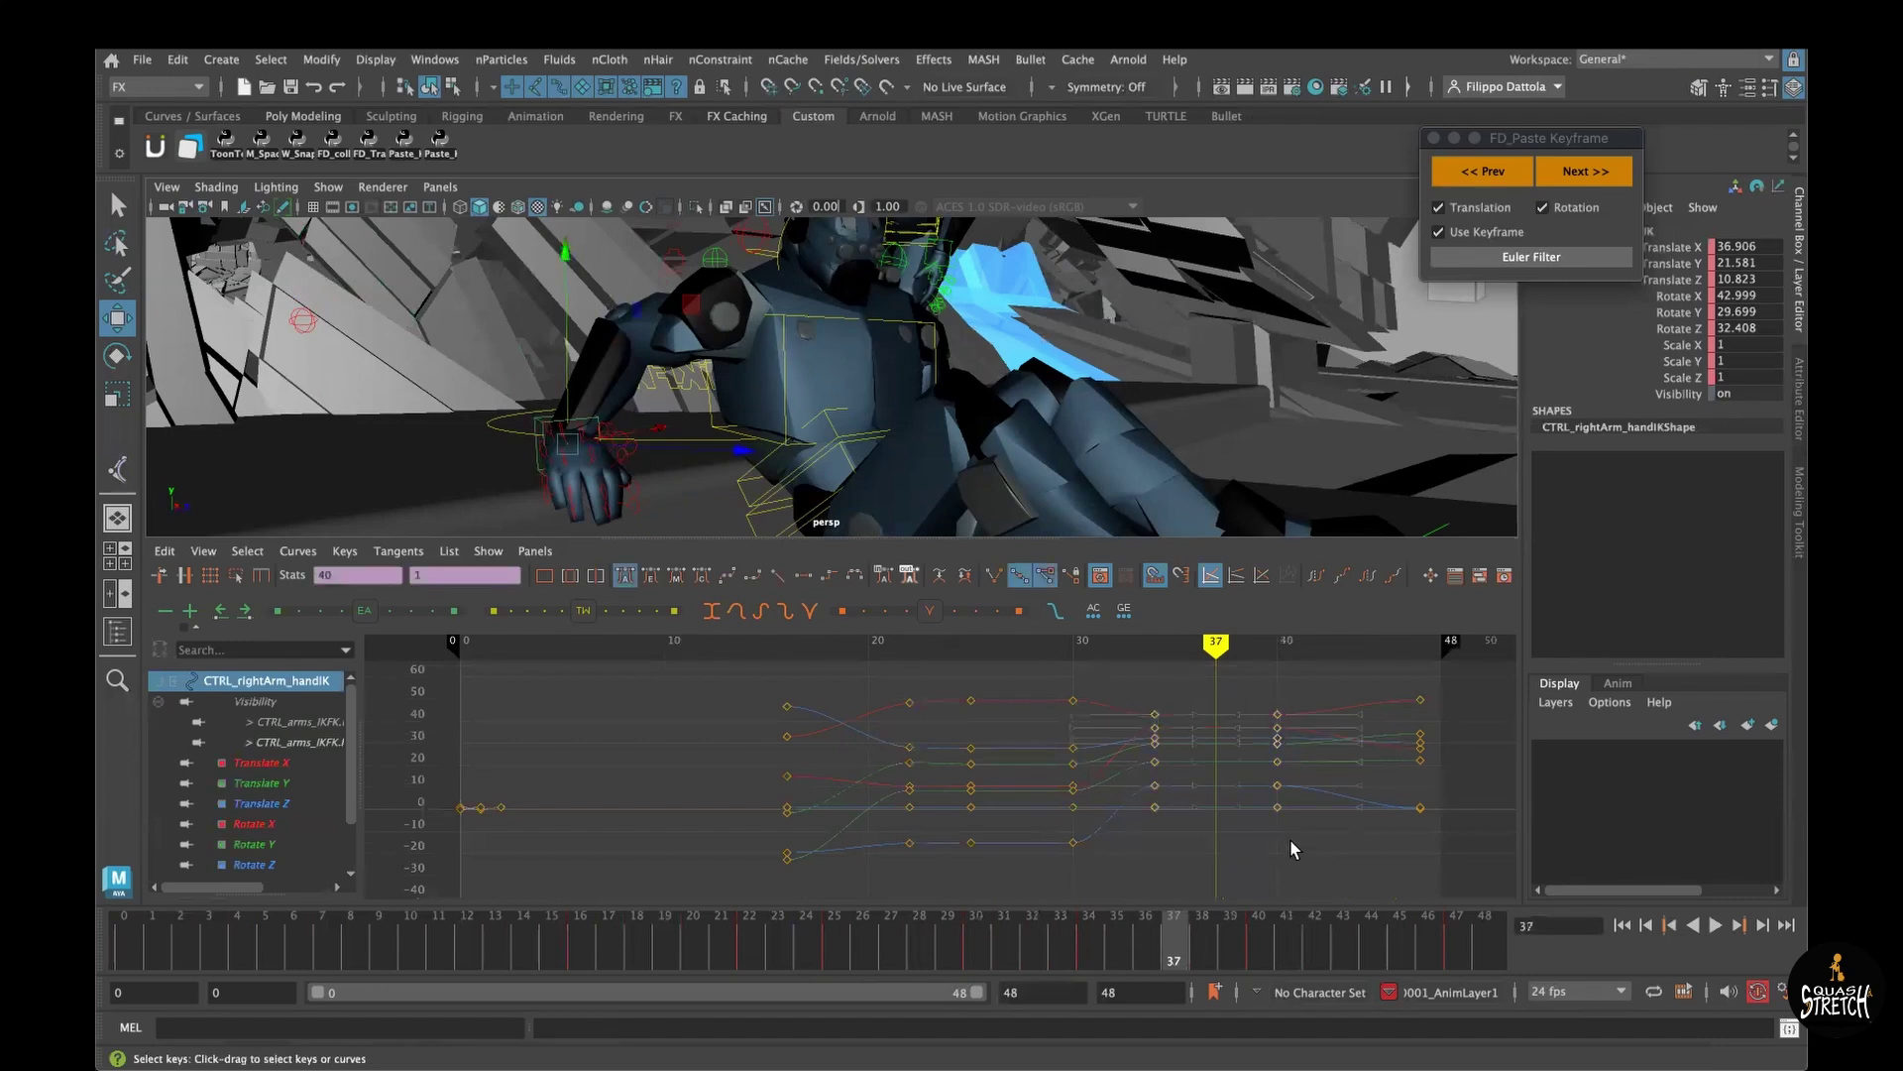
pyautogui.press('f')
pyautogui.keyDown('alt'); pyautogui.keyDown('shift'); pyautogui.moveTo(1010, 811); pyautogui.dragTo(1061, 843, button='right'); pyautogui.keyUp('shift'); pyautogui.keyUp('alt')
pyautogui.moveTo(1087, 934); pyautogui.dragTo(1259, 946)
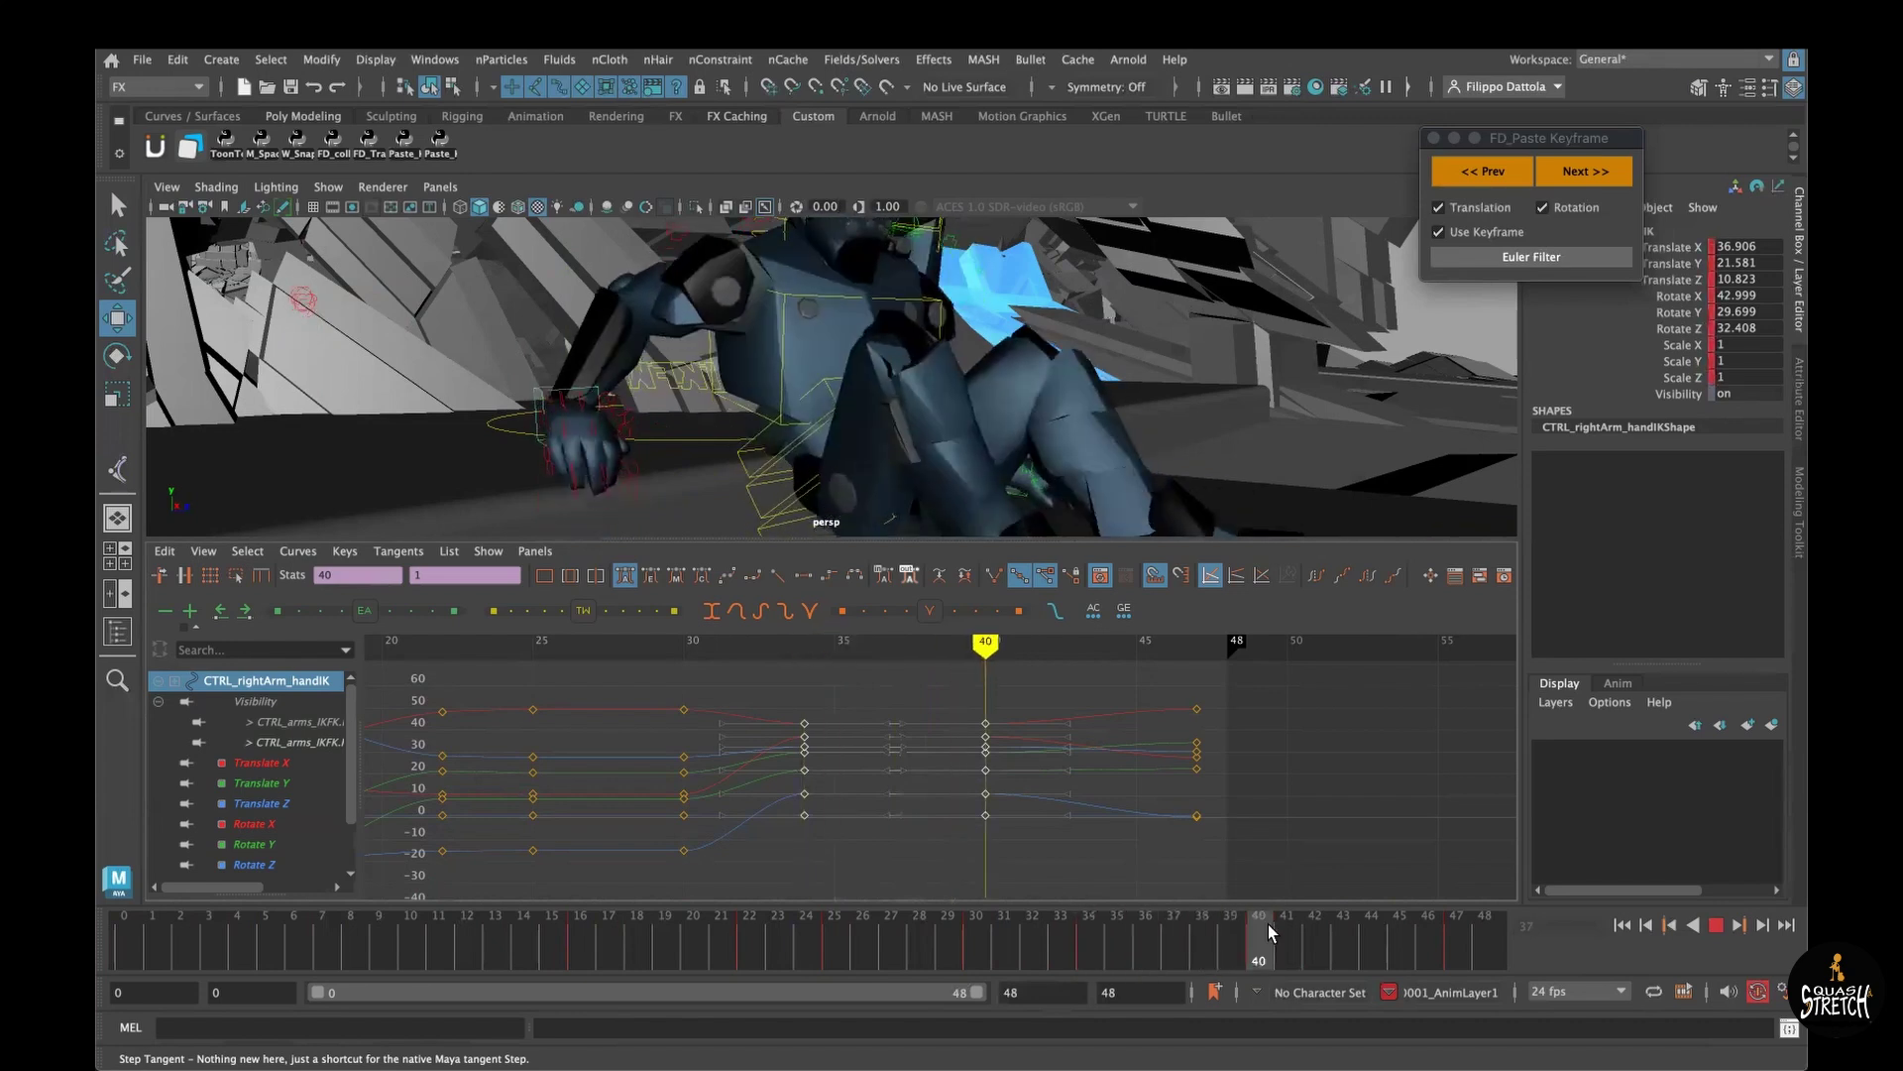
pyautogui.press('space')
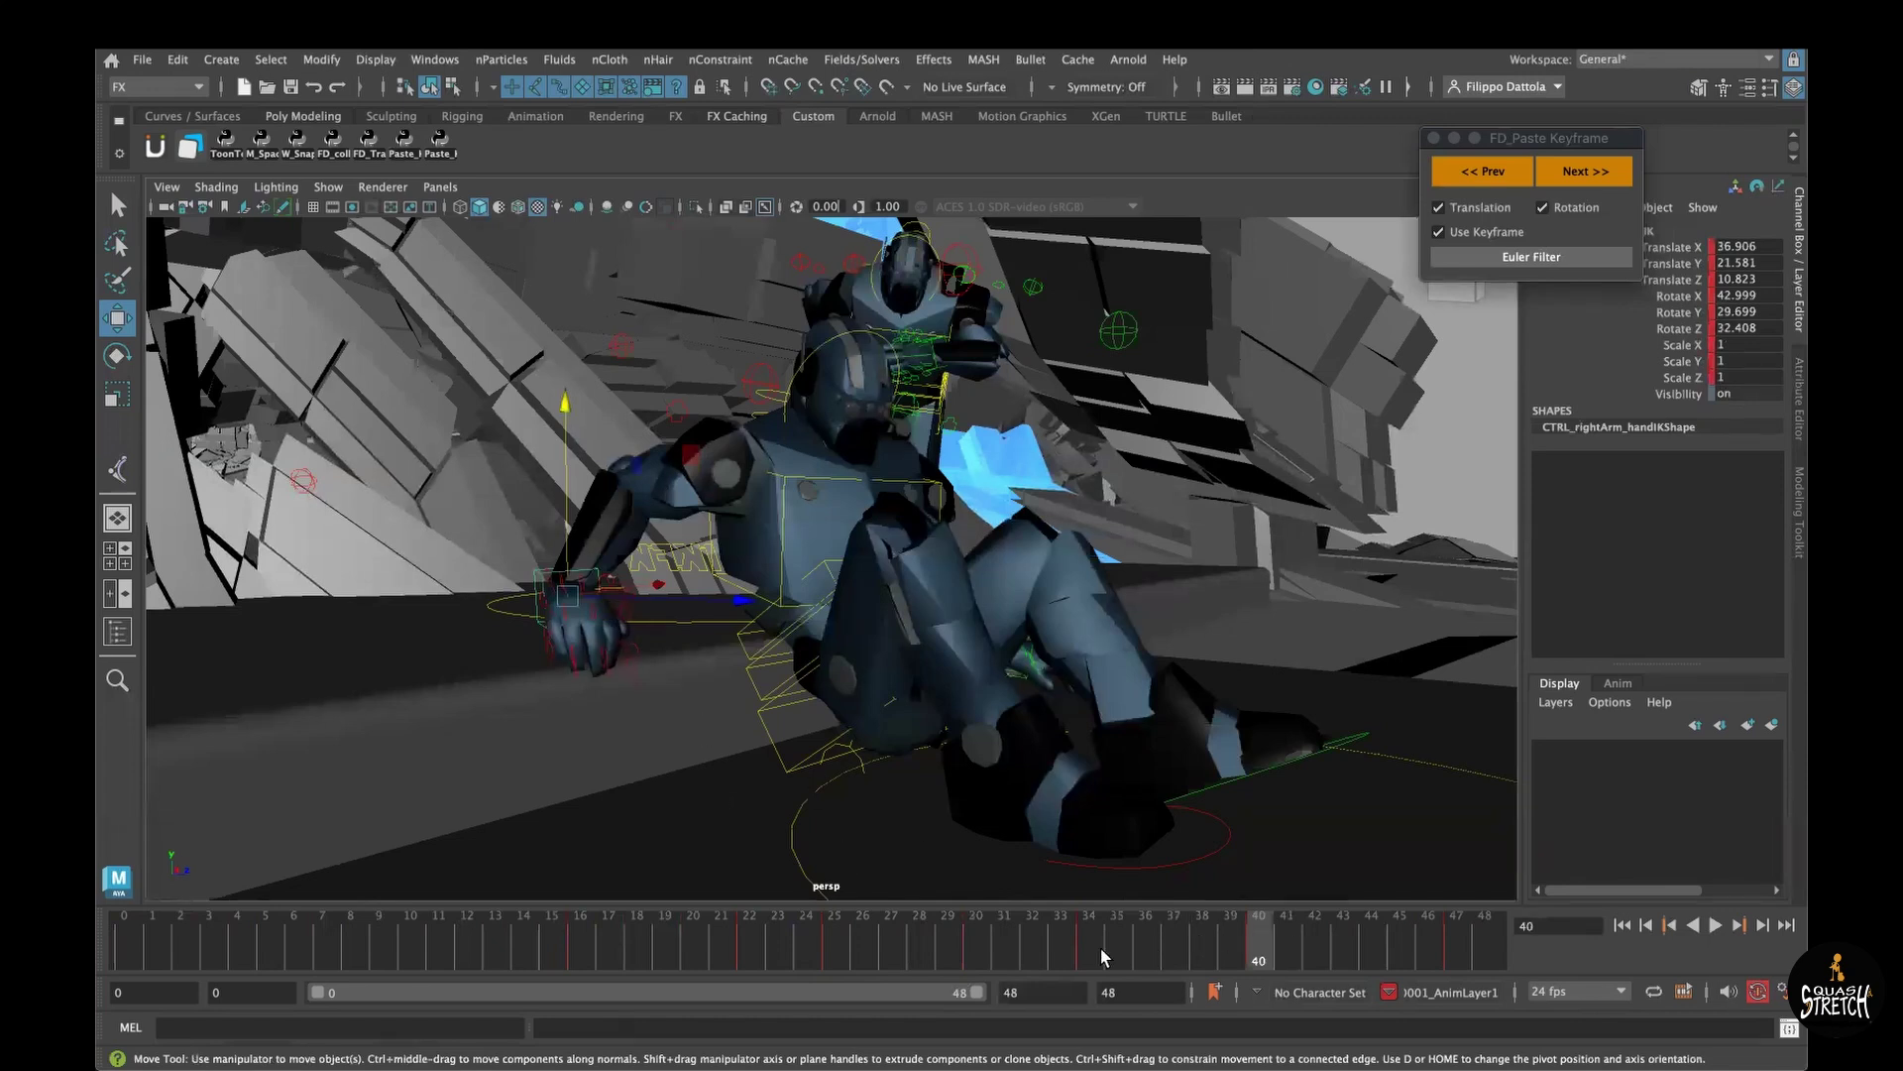
# Step: Scrub the timeline through frame 48 and between frames 34 and 40 to check the planted right hand for sliding
pyautogui.moveTo(943, 939); pyautogui.dragTo(1127, 954)
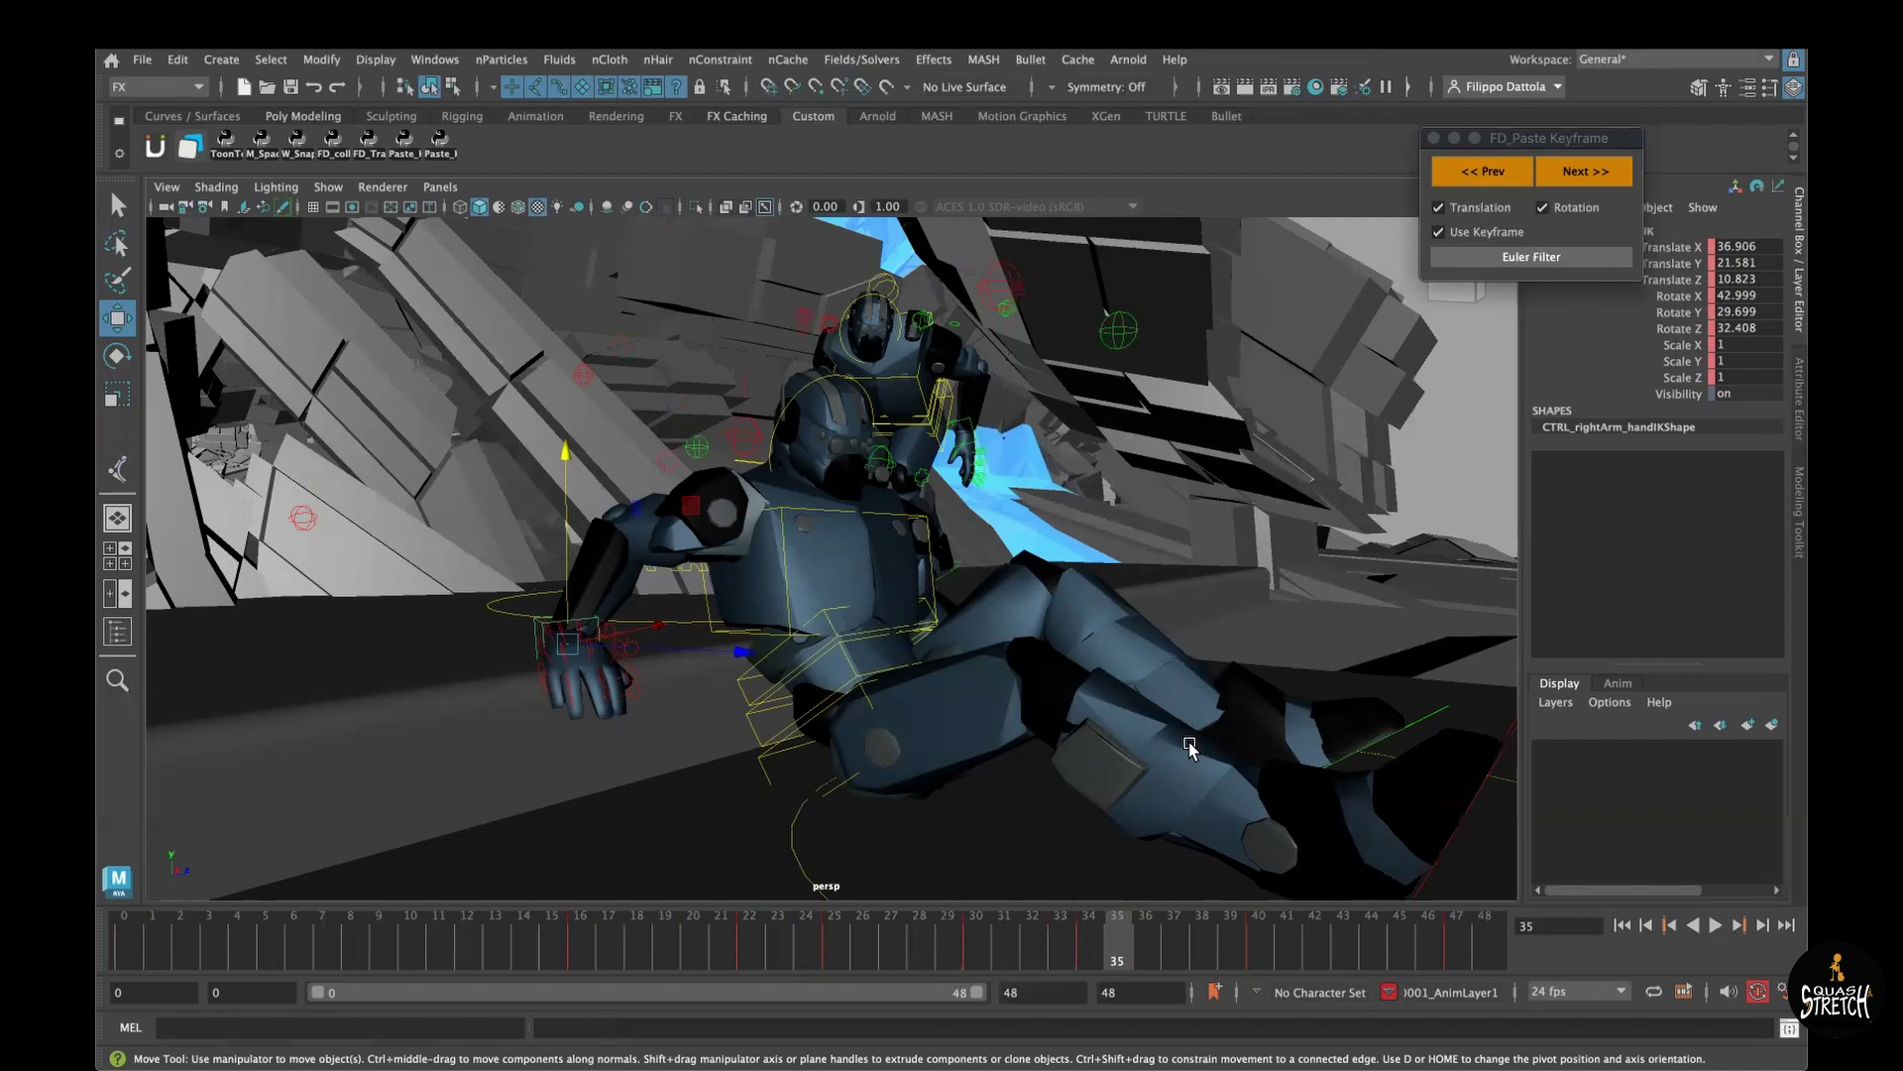
pyautogui.moveTo(1194, 938); pyautogui.dragTo(1494, 949)
pyautogui.keyDown('alt'); pyautogui.moveTo(927, 691); pyautogui.dragTo(1160, 600); pyautogui.keyUp('alt')
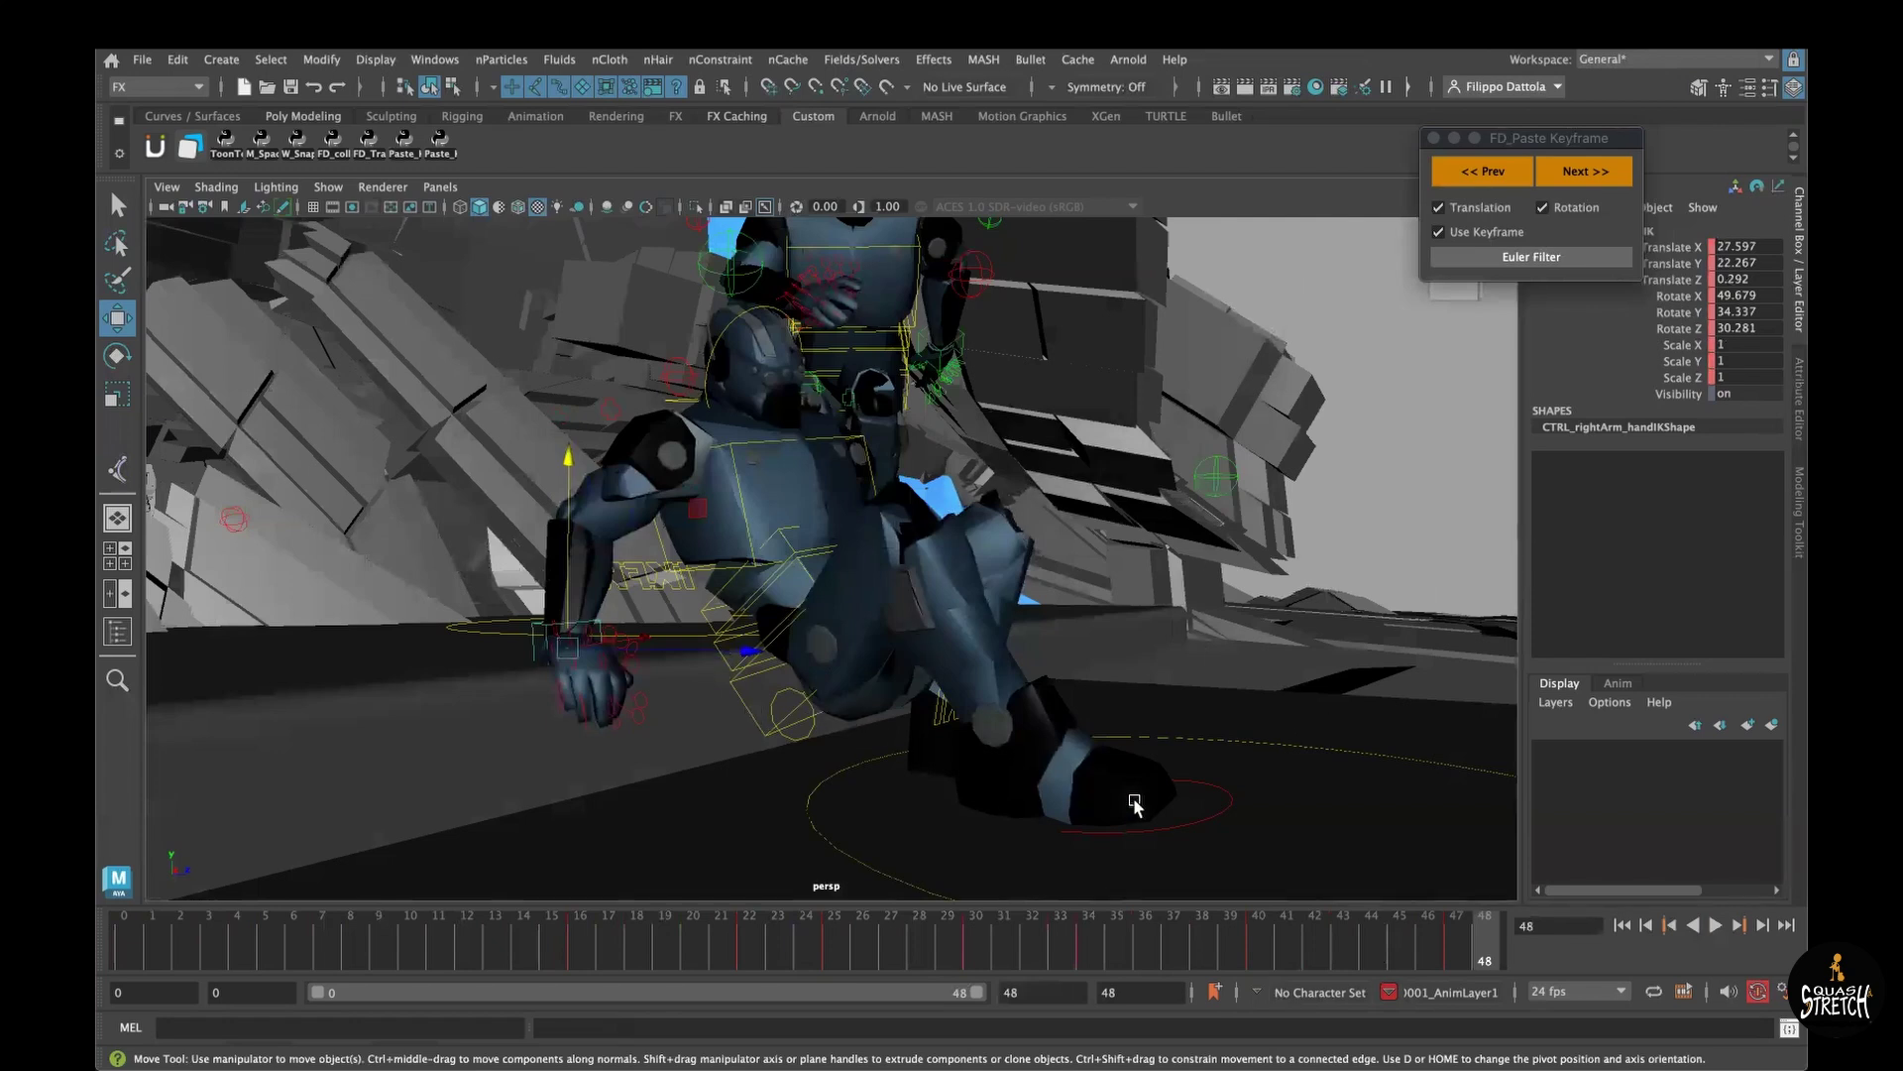
pyautogui.keyDown('alt'); pyautogui.moveTo(1258, 790); pyautogui.dragTo(878, 634); pyautogui.keyUp('alt')
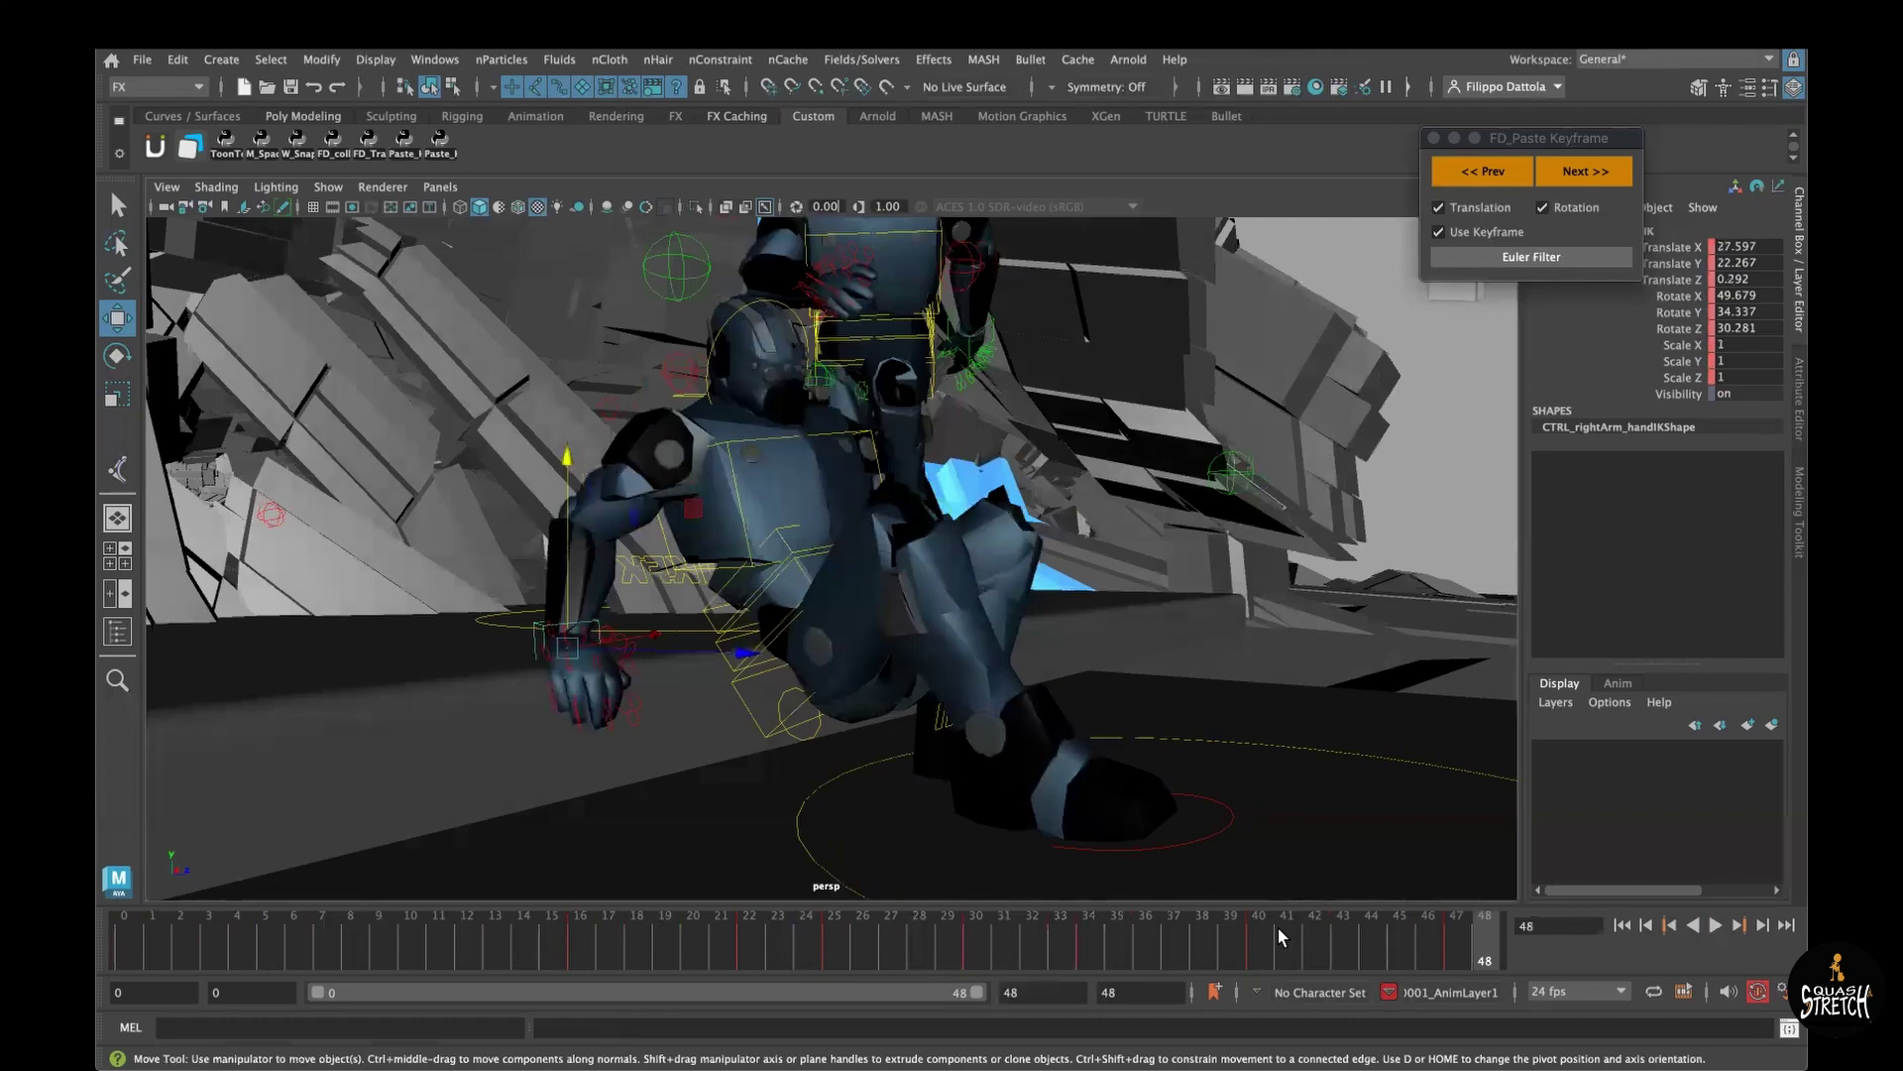
pyautogui.moveTo(1076, 945); pyautogui.dragTo(1259, 945)
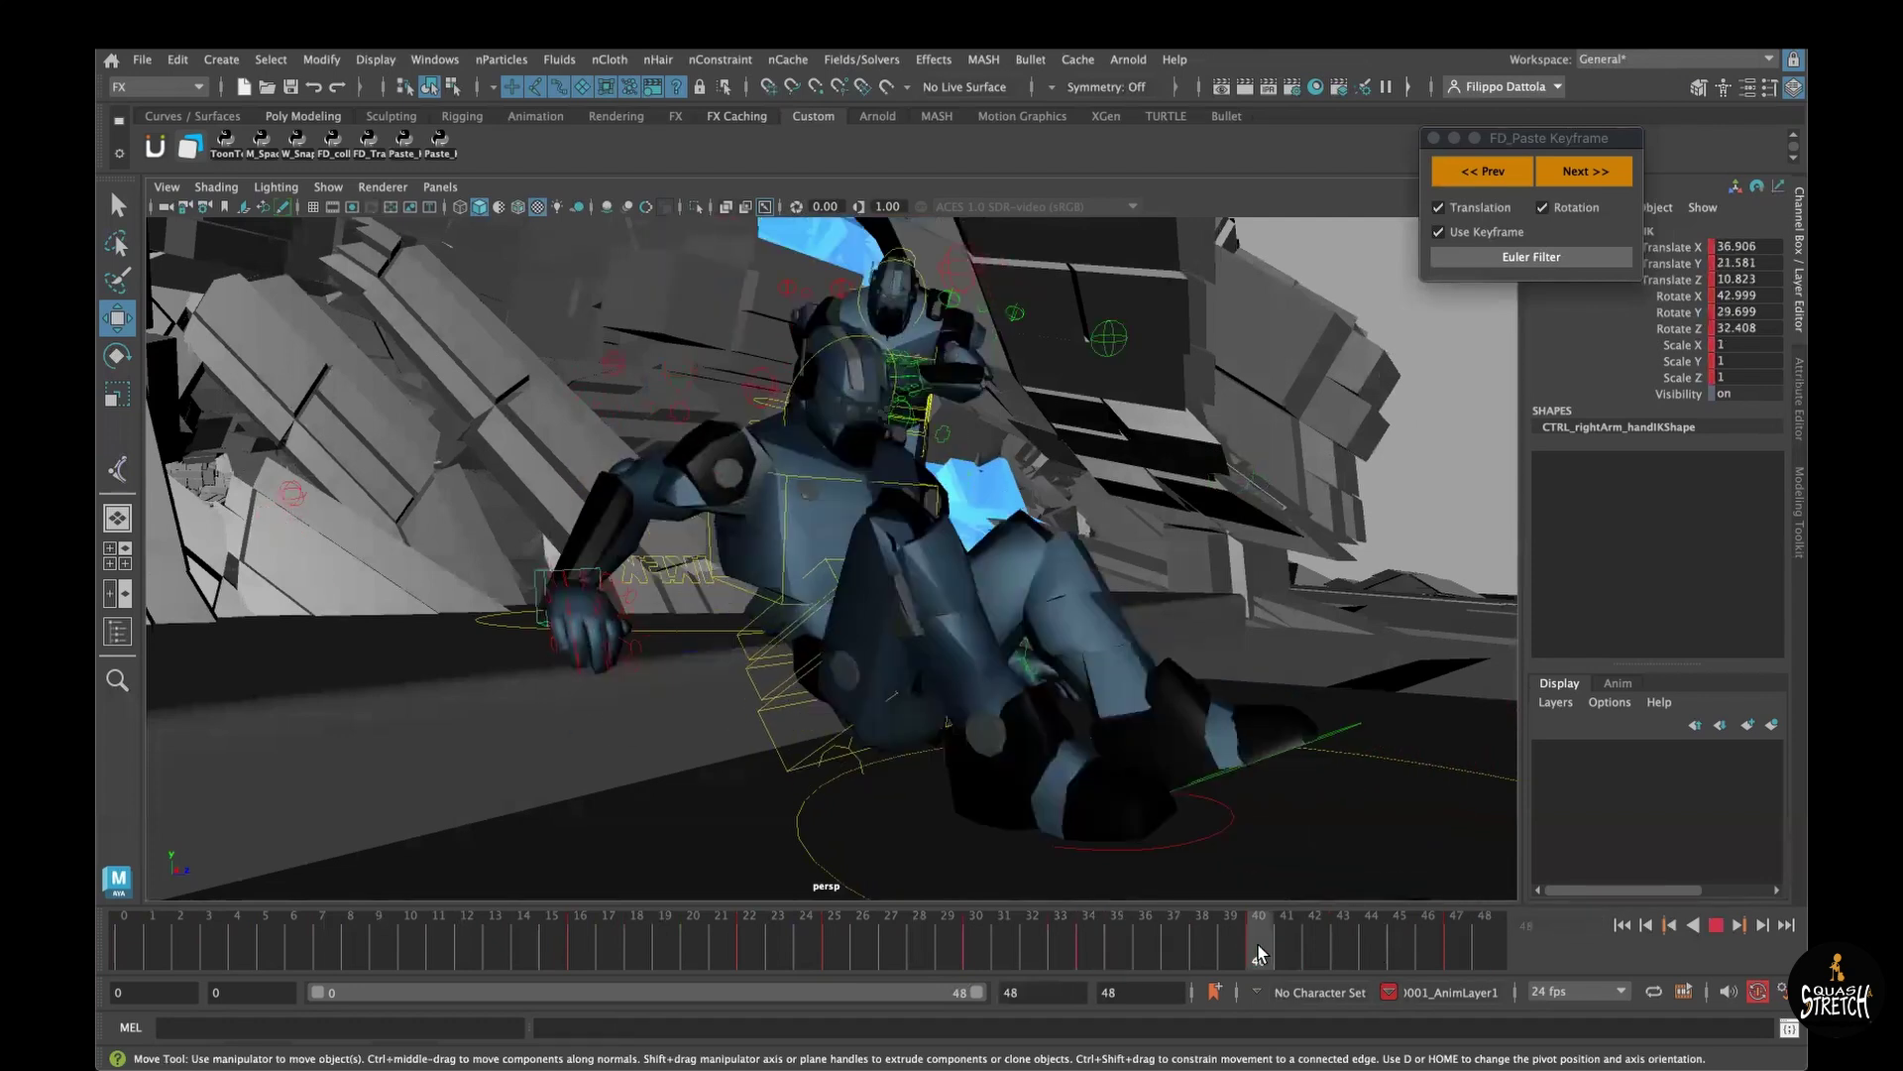
# Step: Place the FD_Paste Keyframe window over the viewport and go to frame 34 with the right hand IK control selected
pyautogui.moveTo(1527, 138); pyautogui.dragTo(1248, 244)
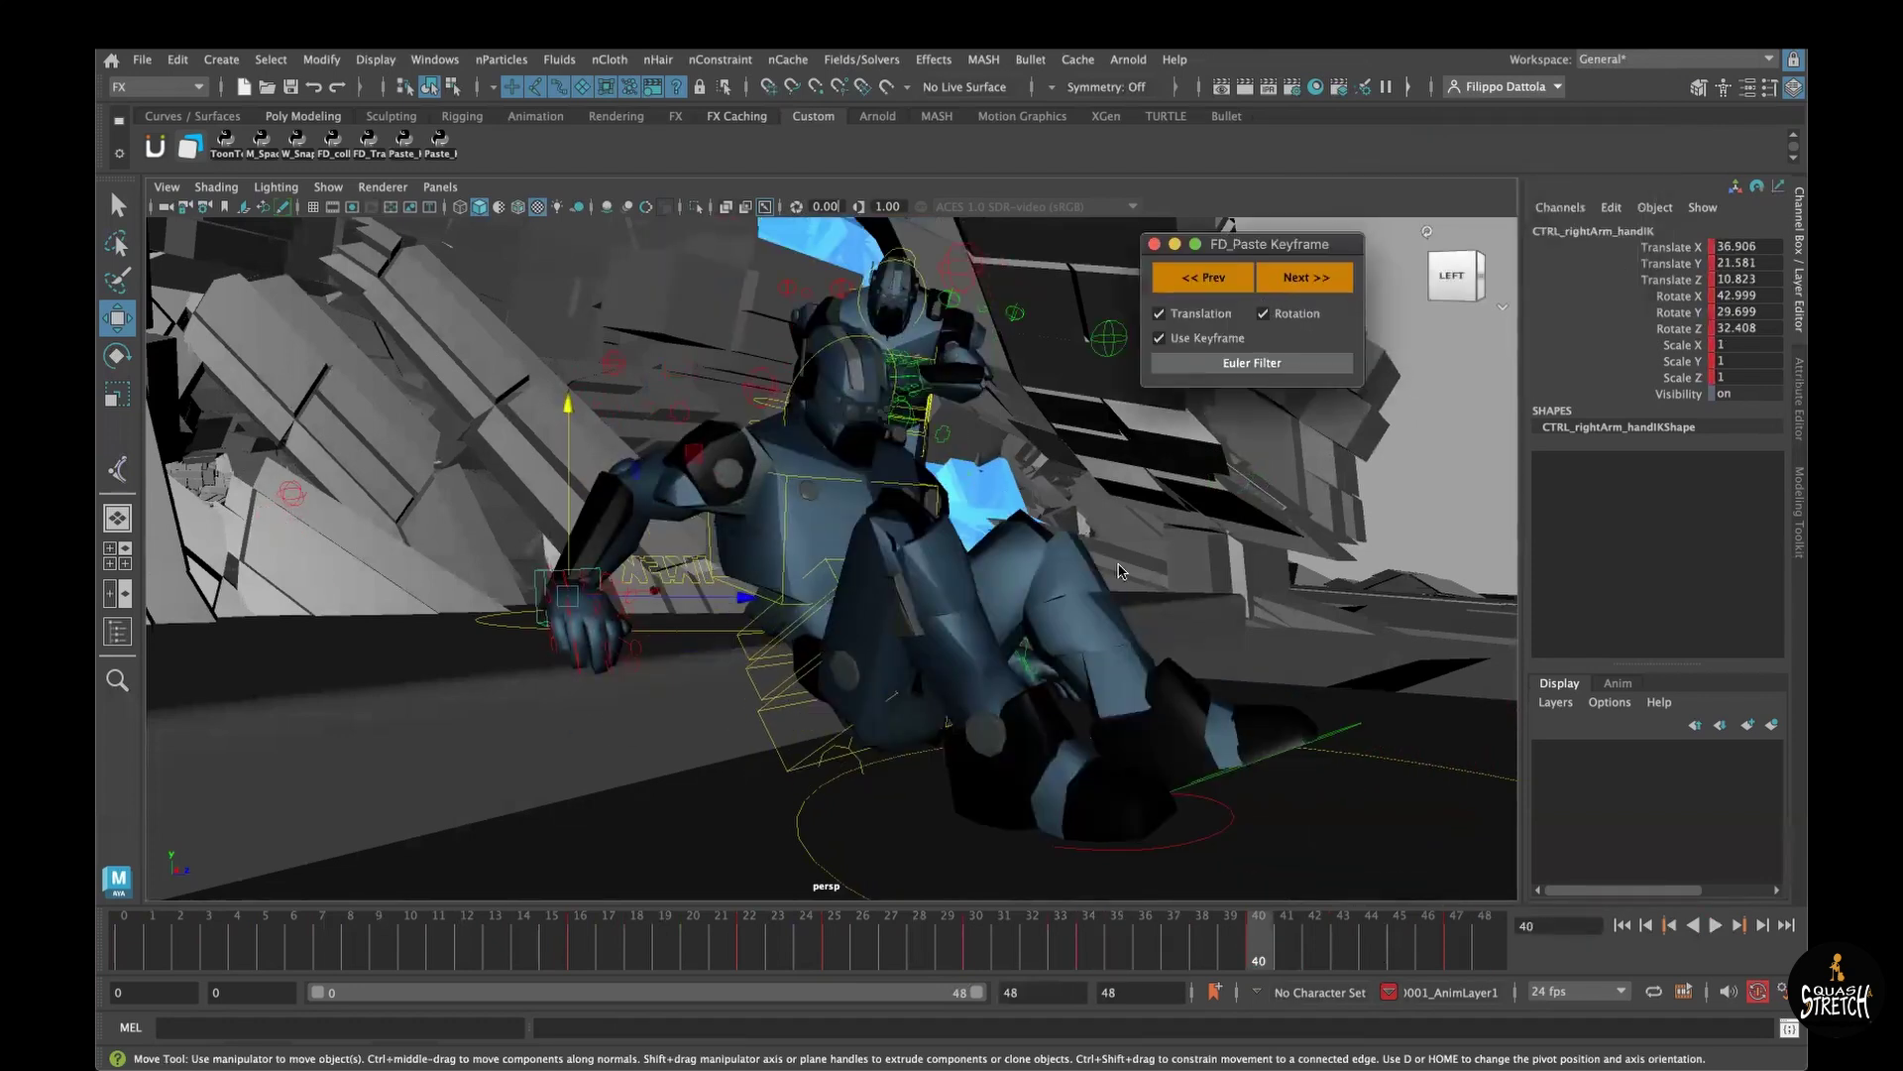
pyautogui.keyDown('alt'); pyautogui.moveTo(936, 694); pyautogui.dragTo(1041, 811); pyautogui.keyUp('alt')
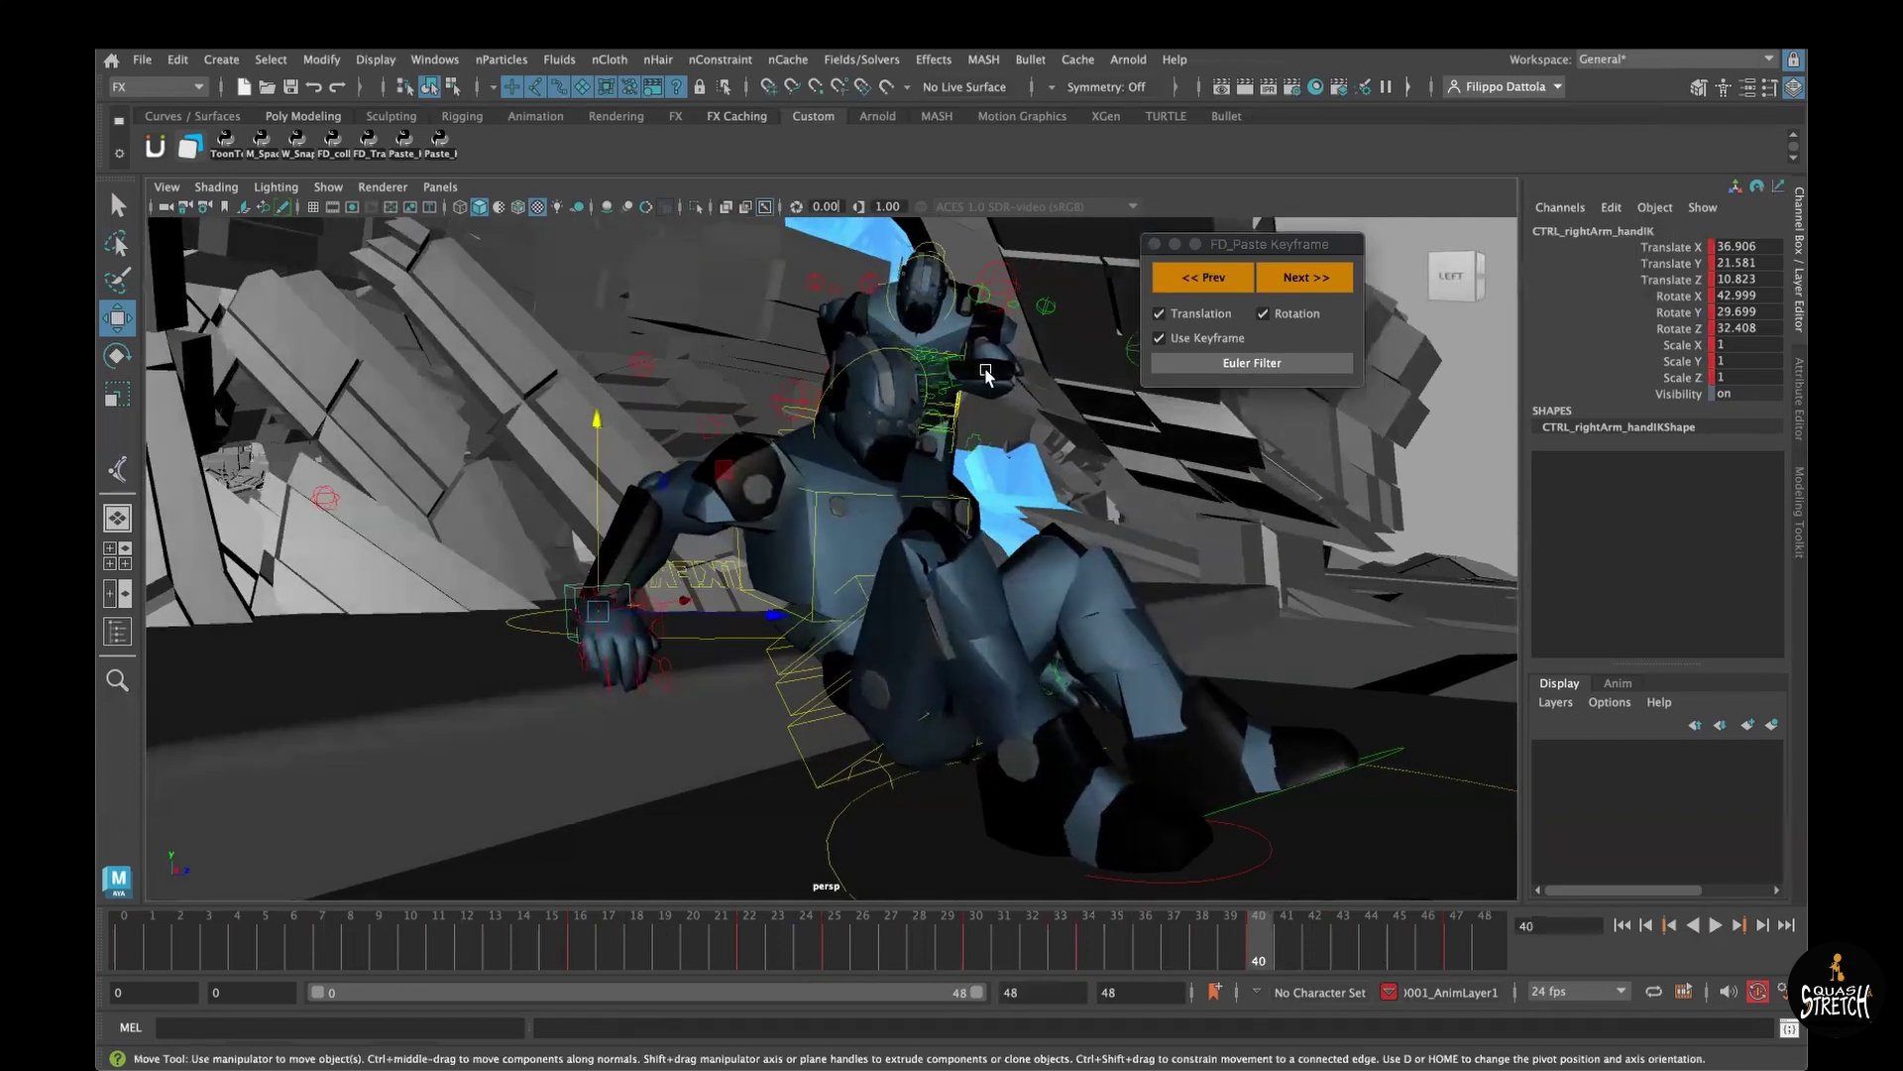
pyautogui.click(1090, 944)
pyautogui.keyDown('alt'); pyautogui.moveTo(1008, 711); pyautogui.dragTo(657, 684); pyautogui.keyUp('alt')
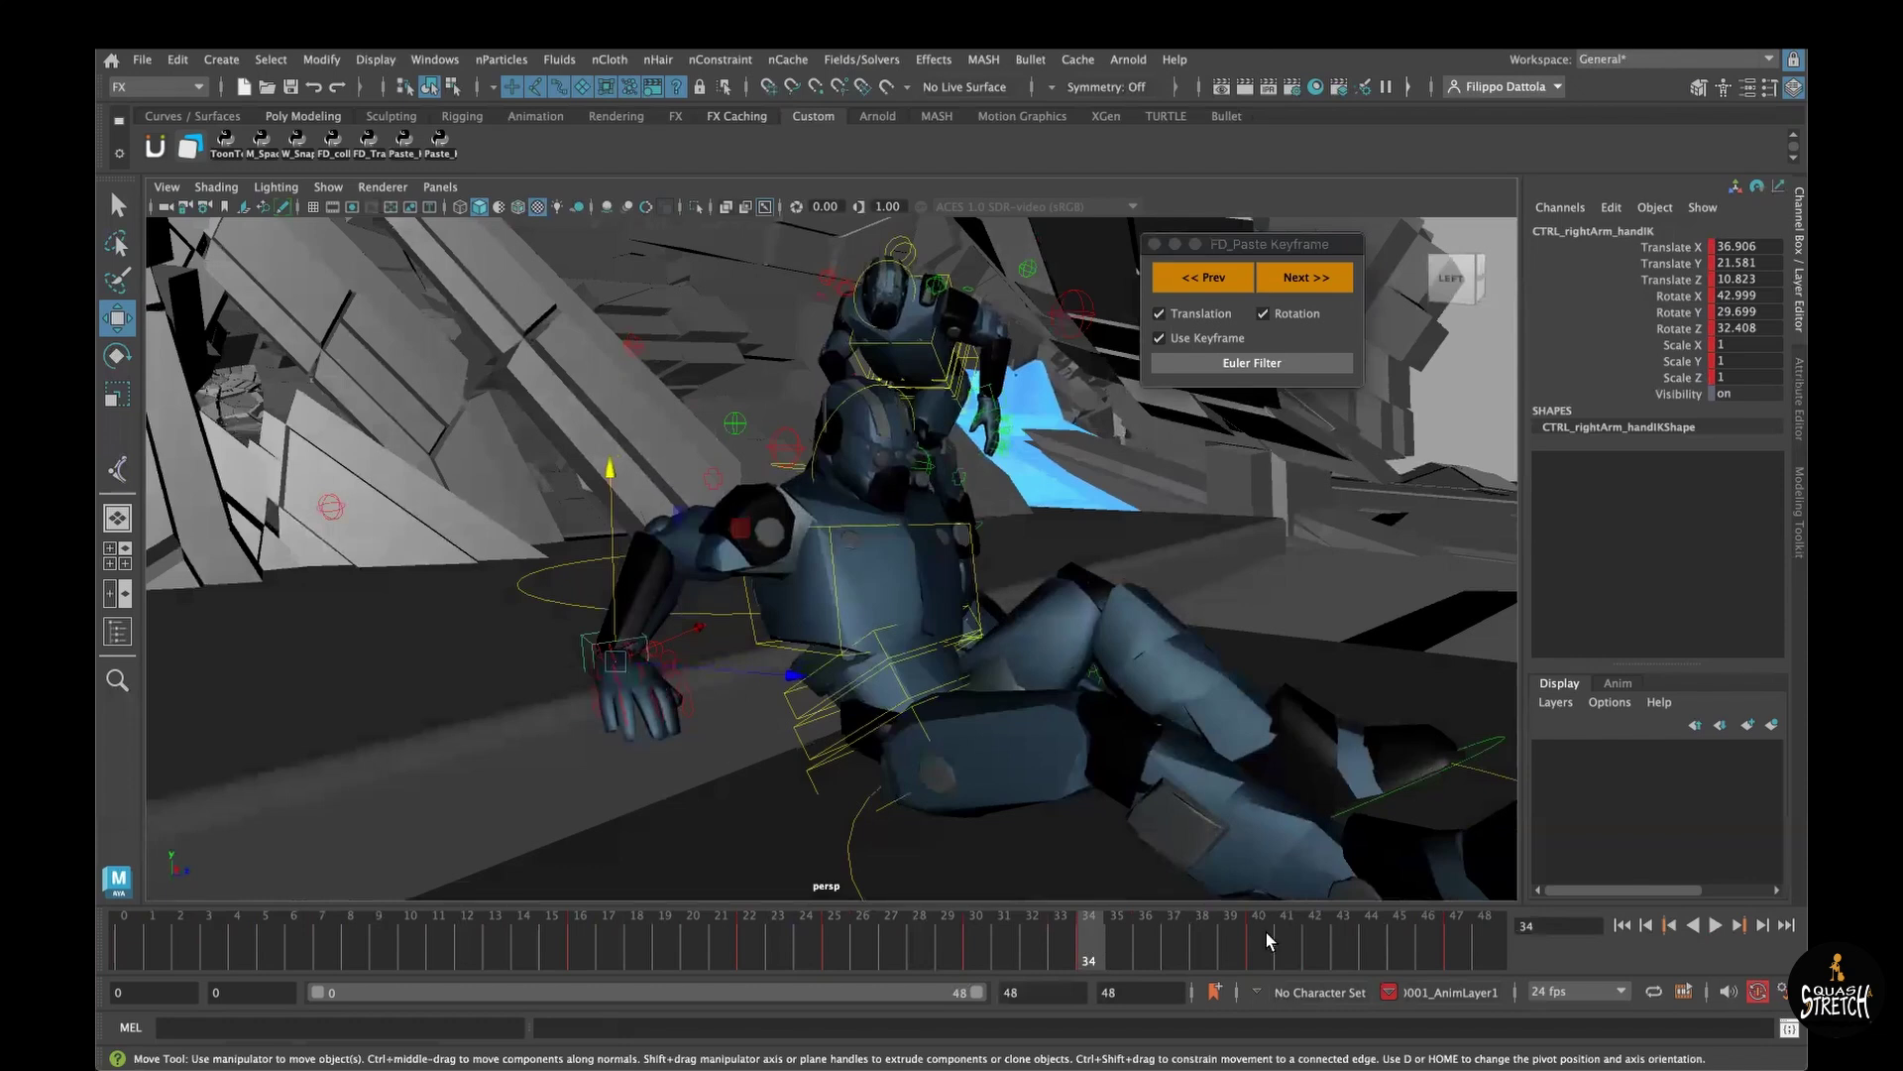
# Step: Paste the right hand control's frame 34 position and rotation onto the frame 40 key, and flip between both keys to check the hand
pyautogui.click(1307, 280)
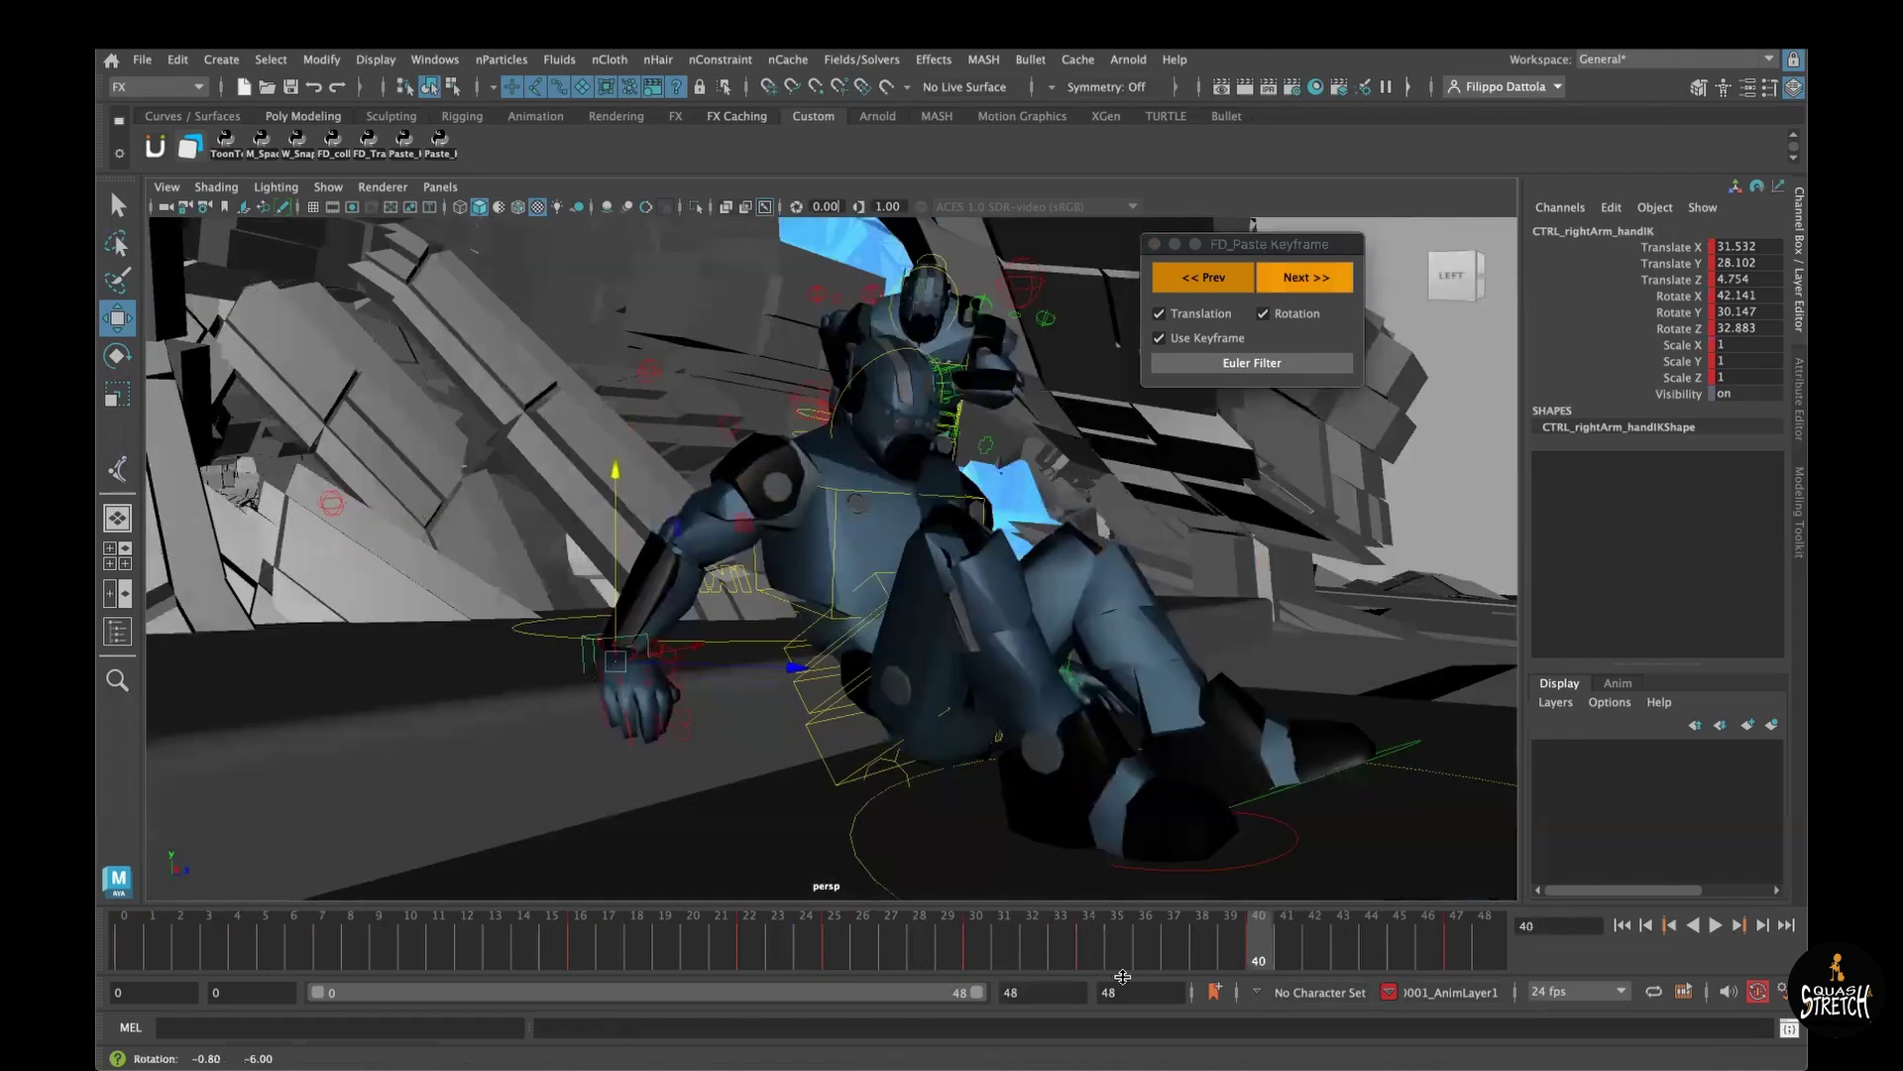
pyautogui.click(1099, 956)
pyautogui.press('.')
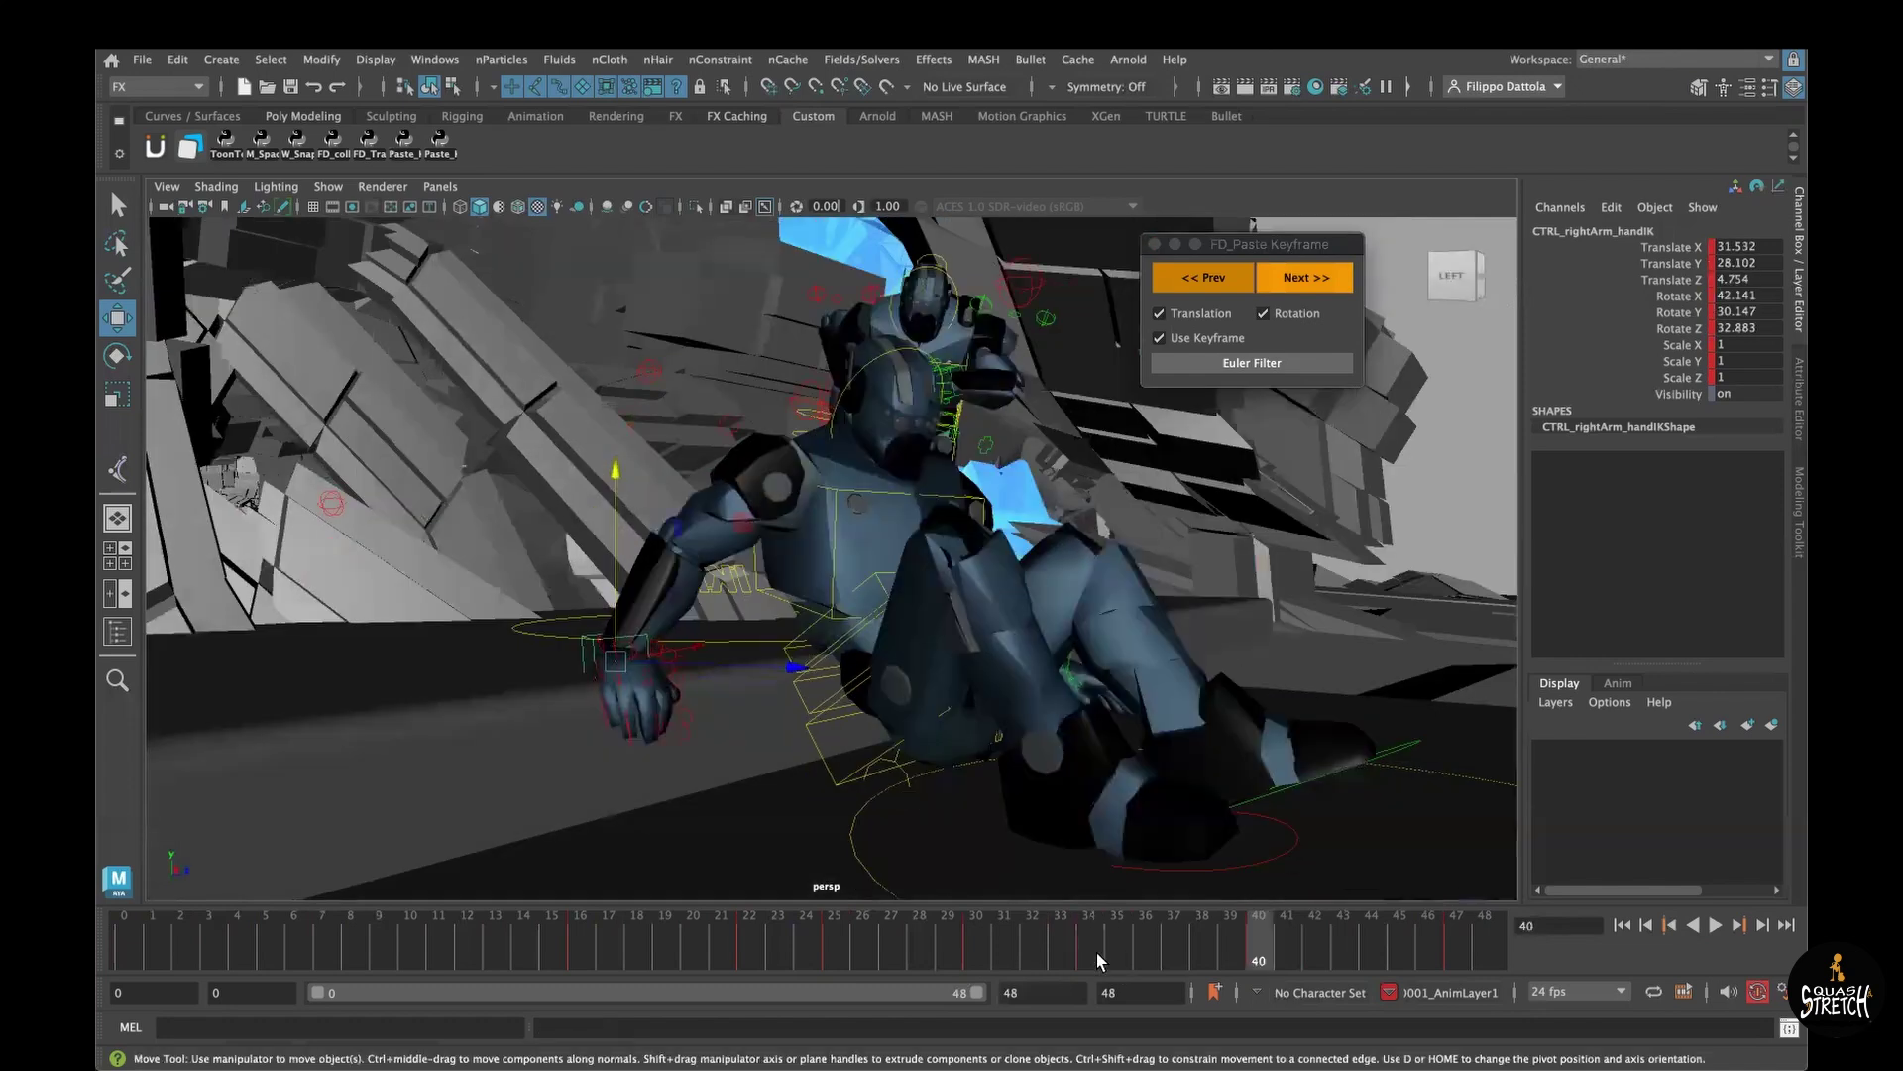
pyautogui.press(',')
pyautogui.press('.')
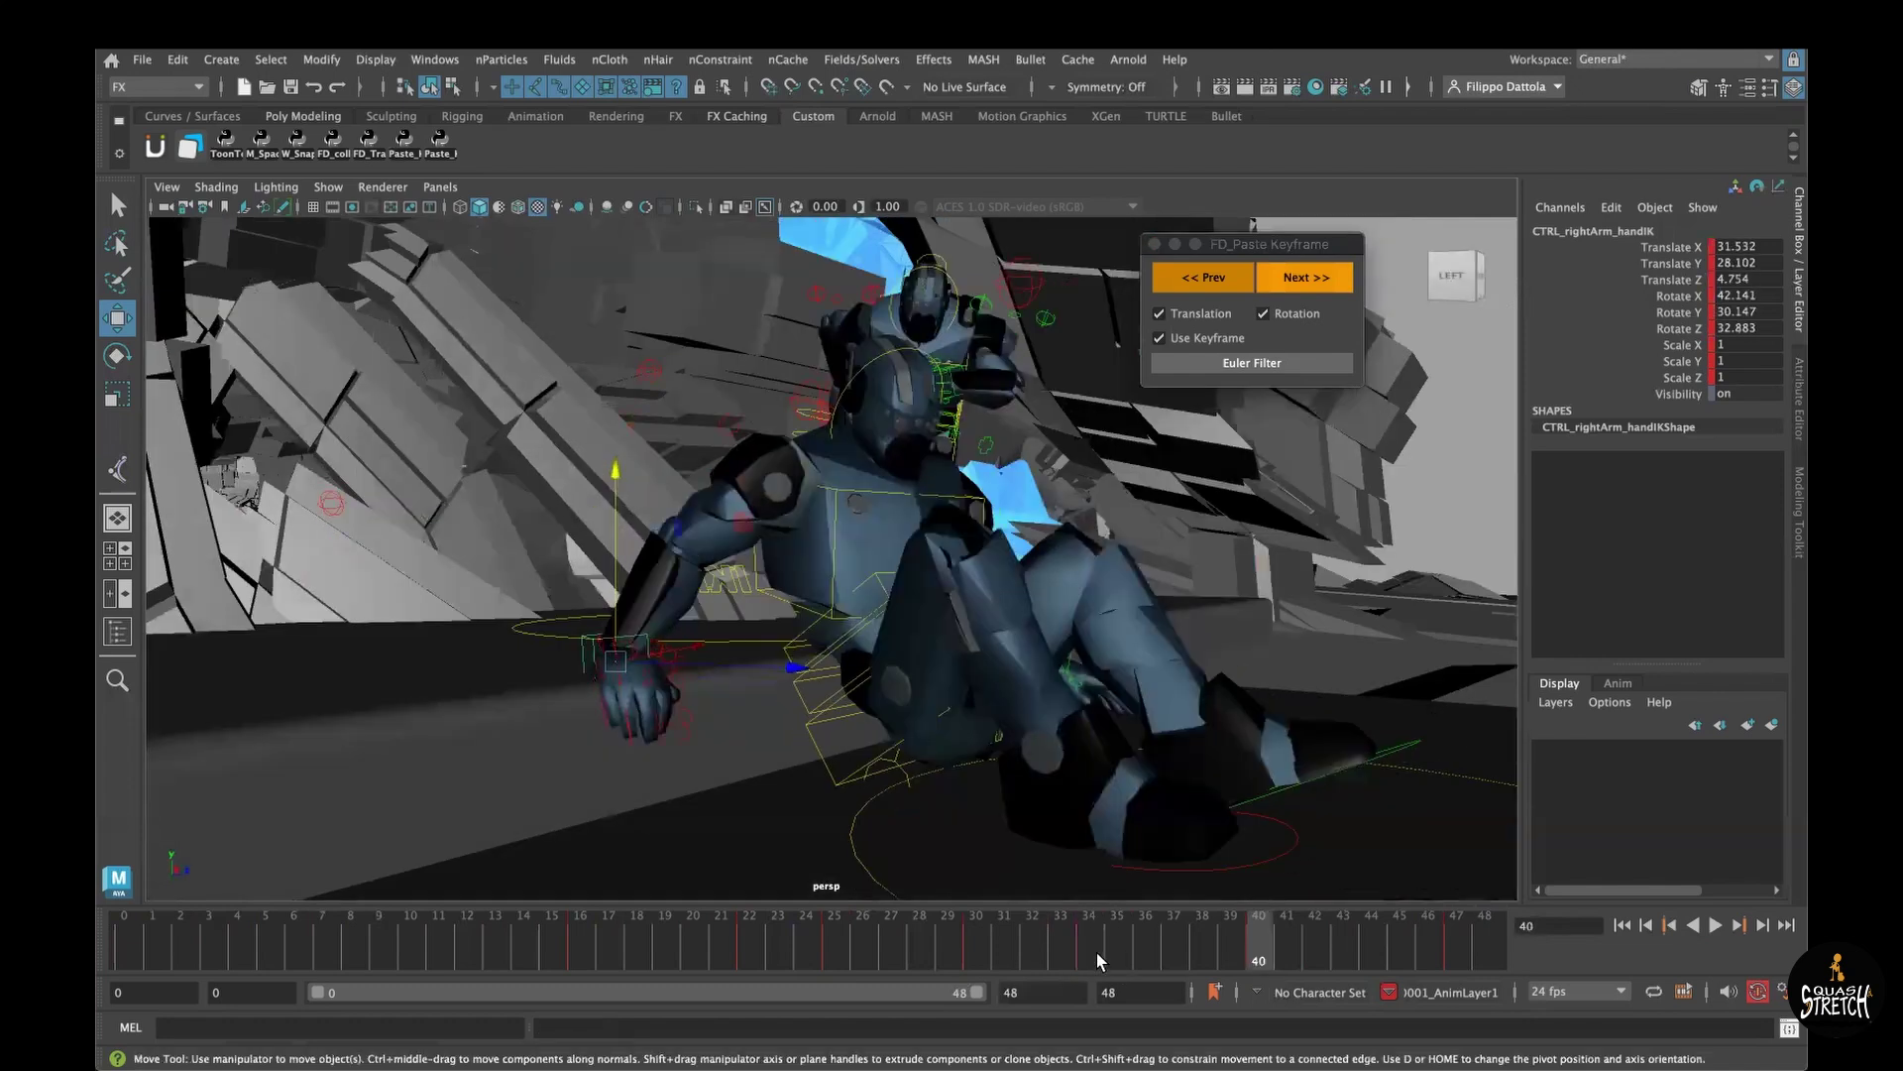
pyautogui.press(',')
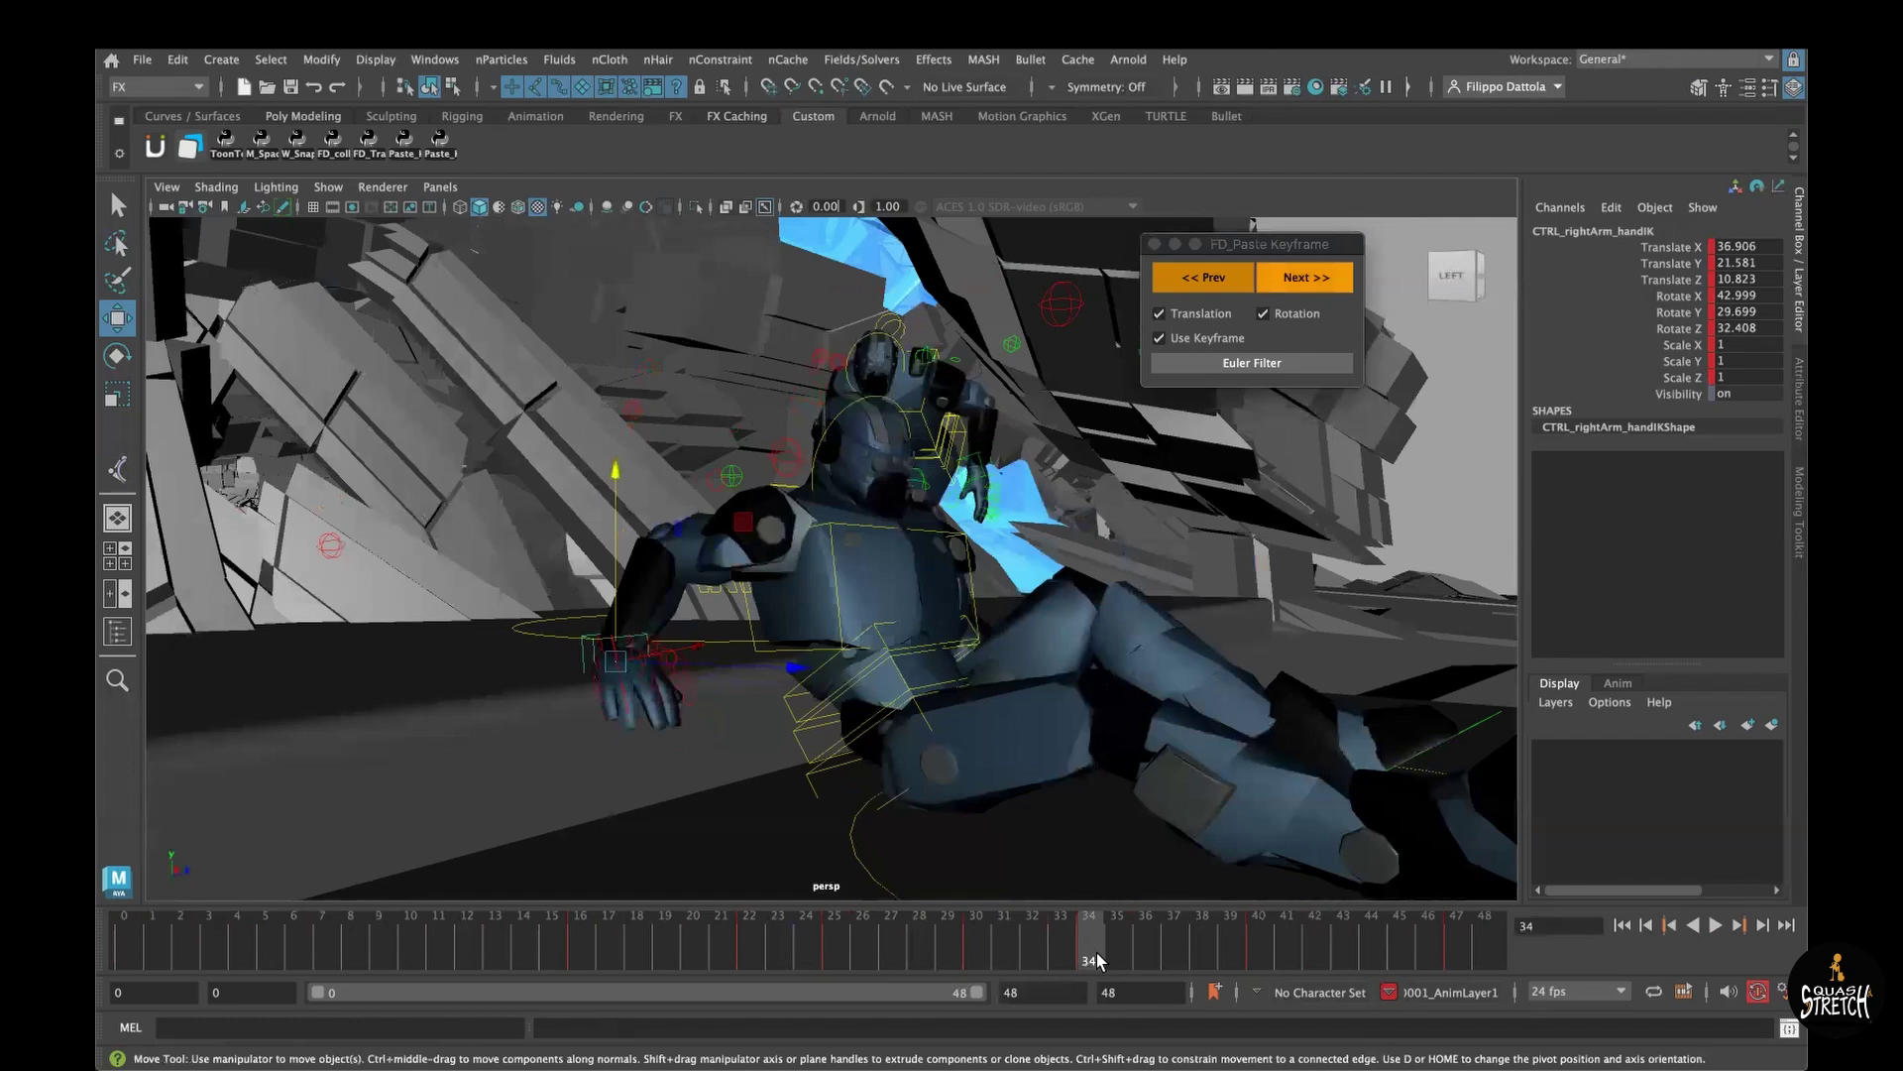
pyautogui.press('.')
pyautogui.press('.')
pyautogui.press(',')
pyautogui.press('.')
pyautogui.press('.')
pyautogui.press(',')
pyautogui.press(',')
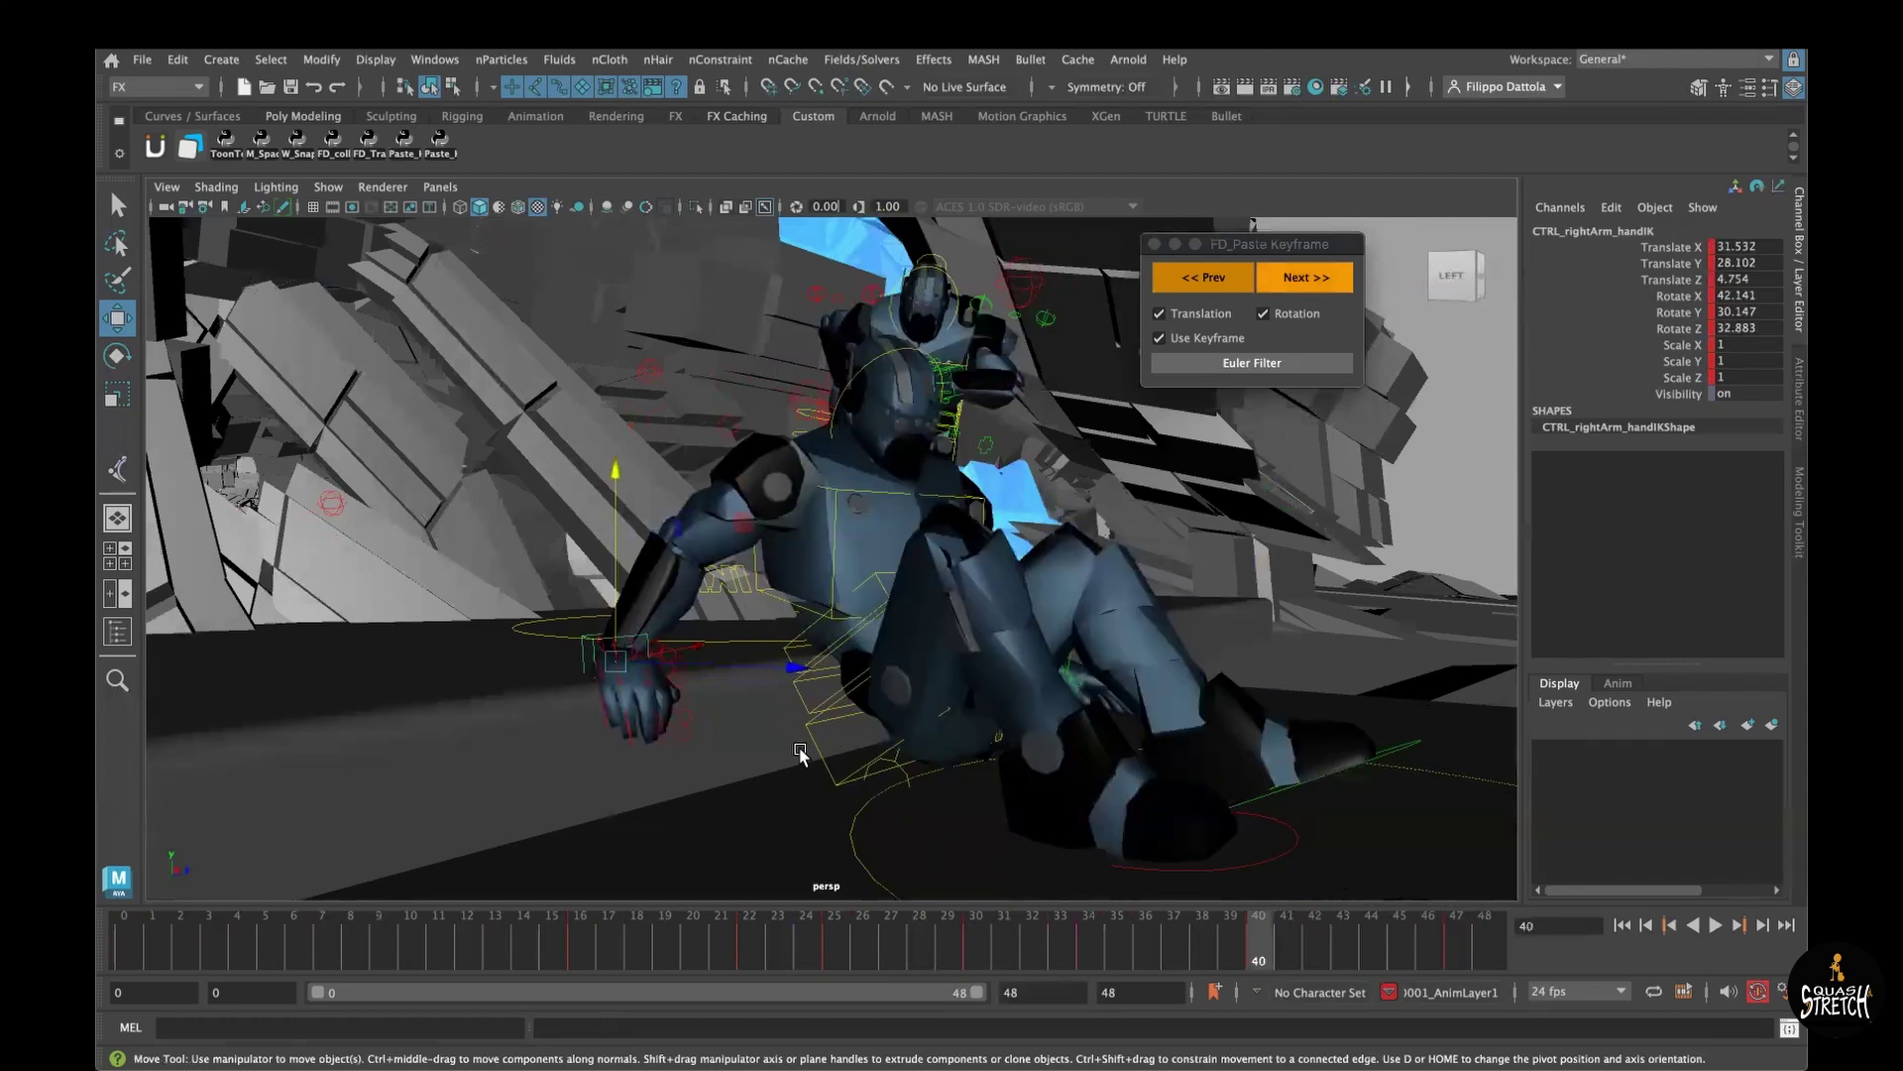
# Step: Rotate the right hand IK control at frame 40 to about 38.5, 34.8, 34.8 and key its rotation
pyautogui.press('e')
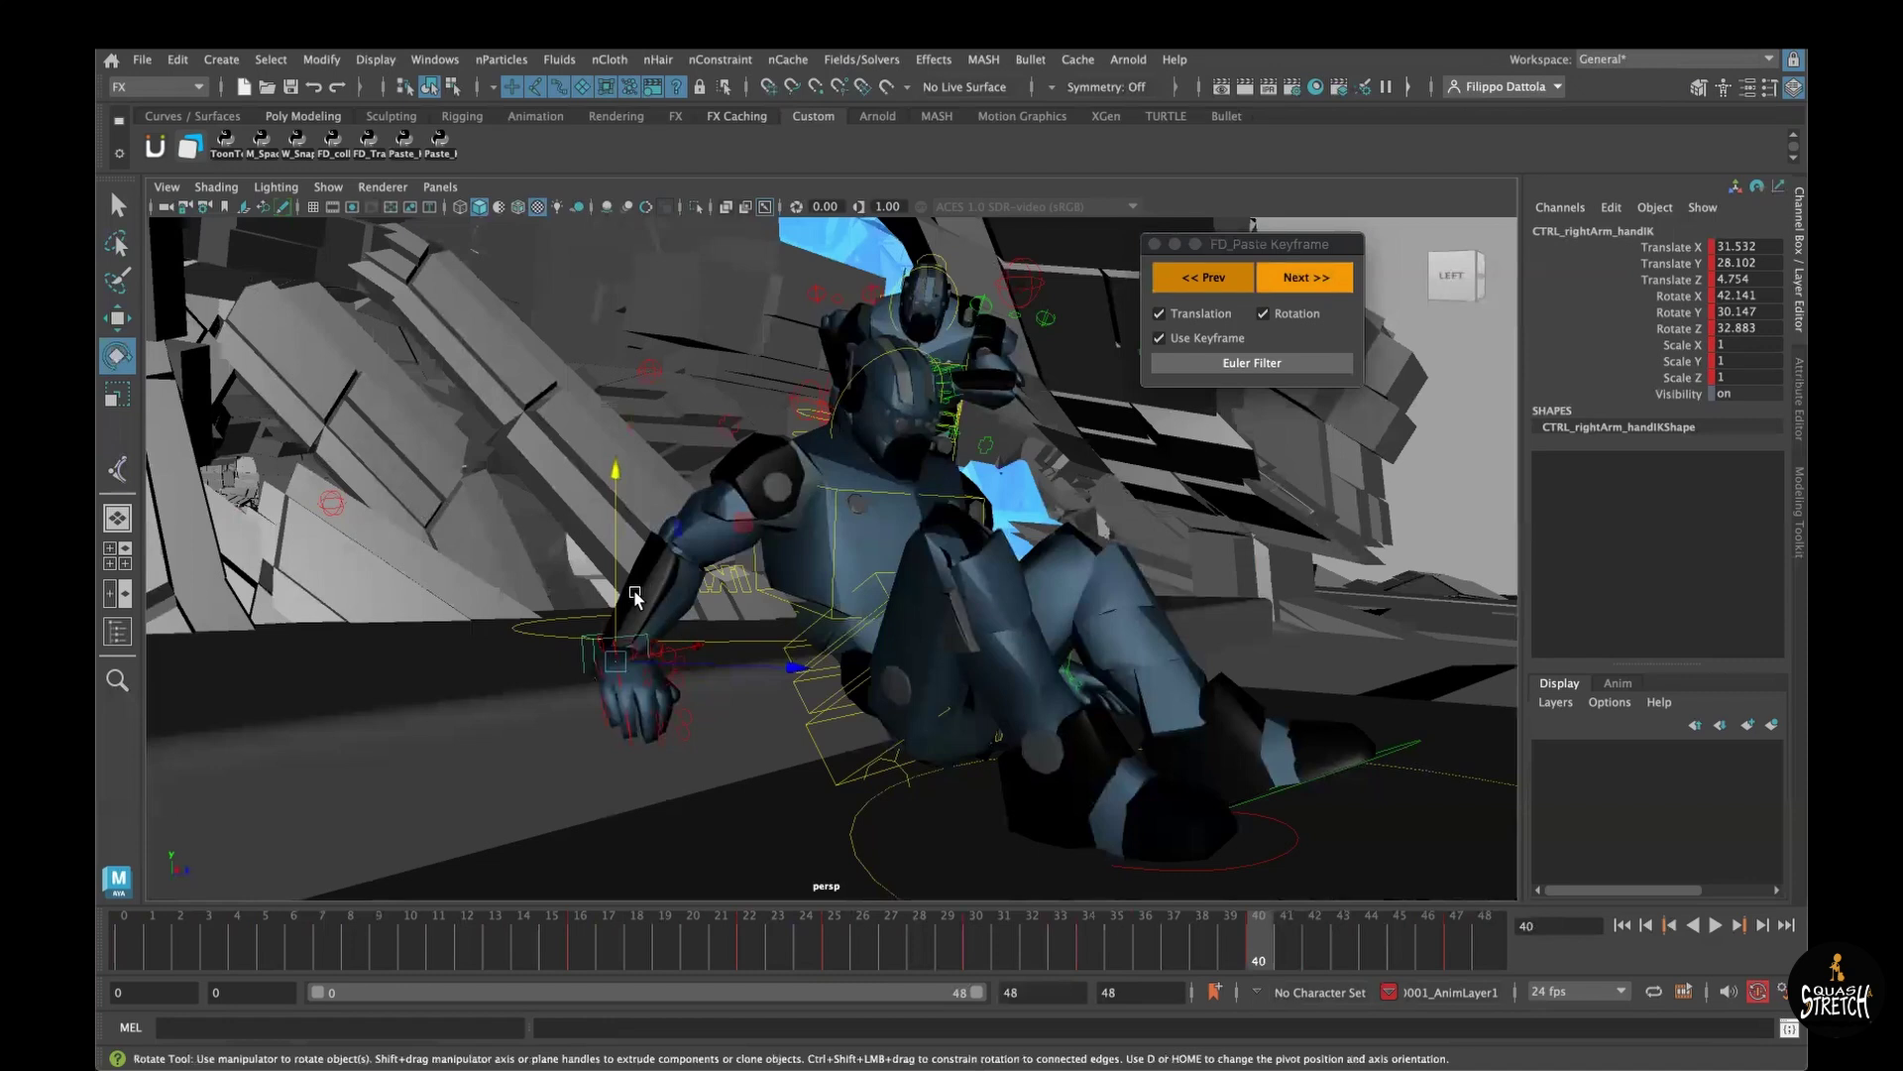
pyautogui.moveTo(635, 595); pyautogui.dragTo(657, 572)
pyautogui.hotkey('shift', 'e')
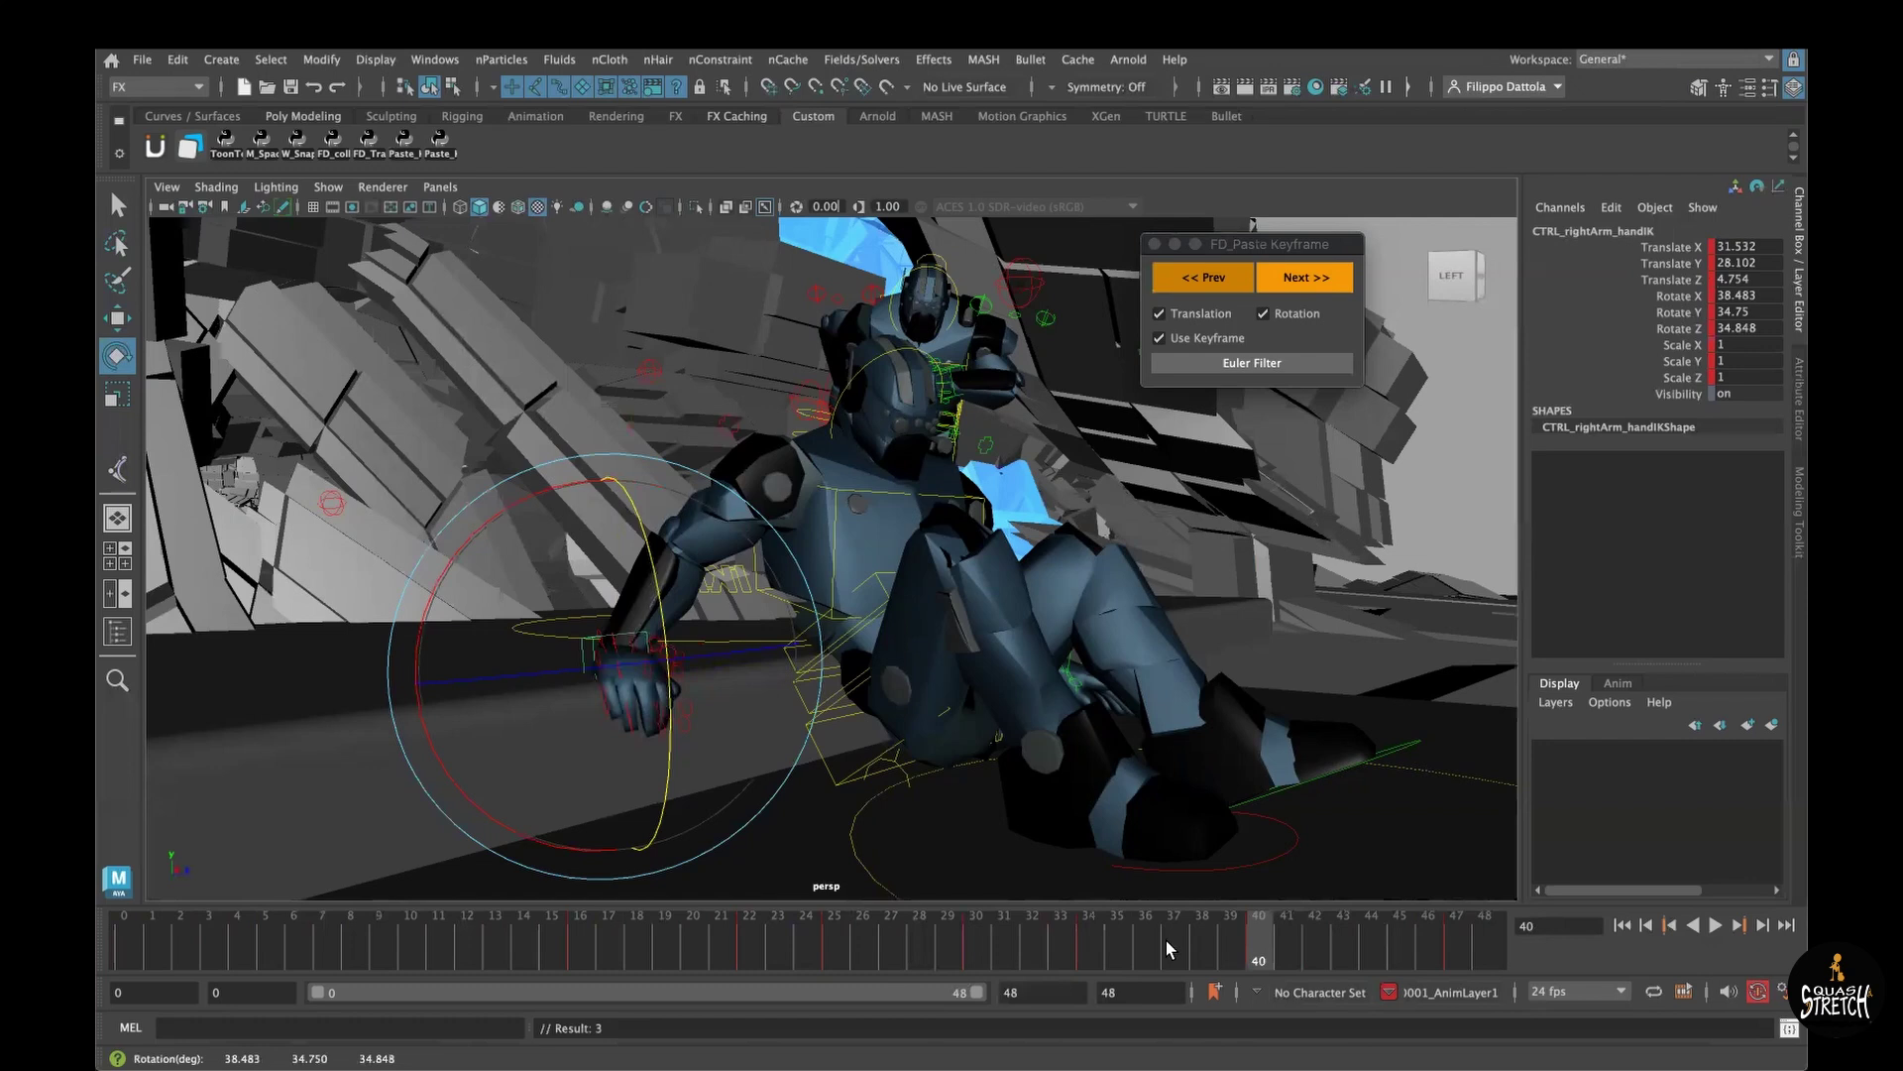
# Step: Disable Rotation in FD_Paste Keyframe, paste only the hand's frame 34 translation onto frame 40, and step through the keys up to frame 47
pyautogui.press(',')
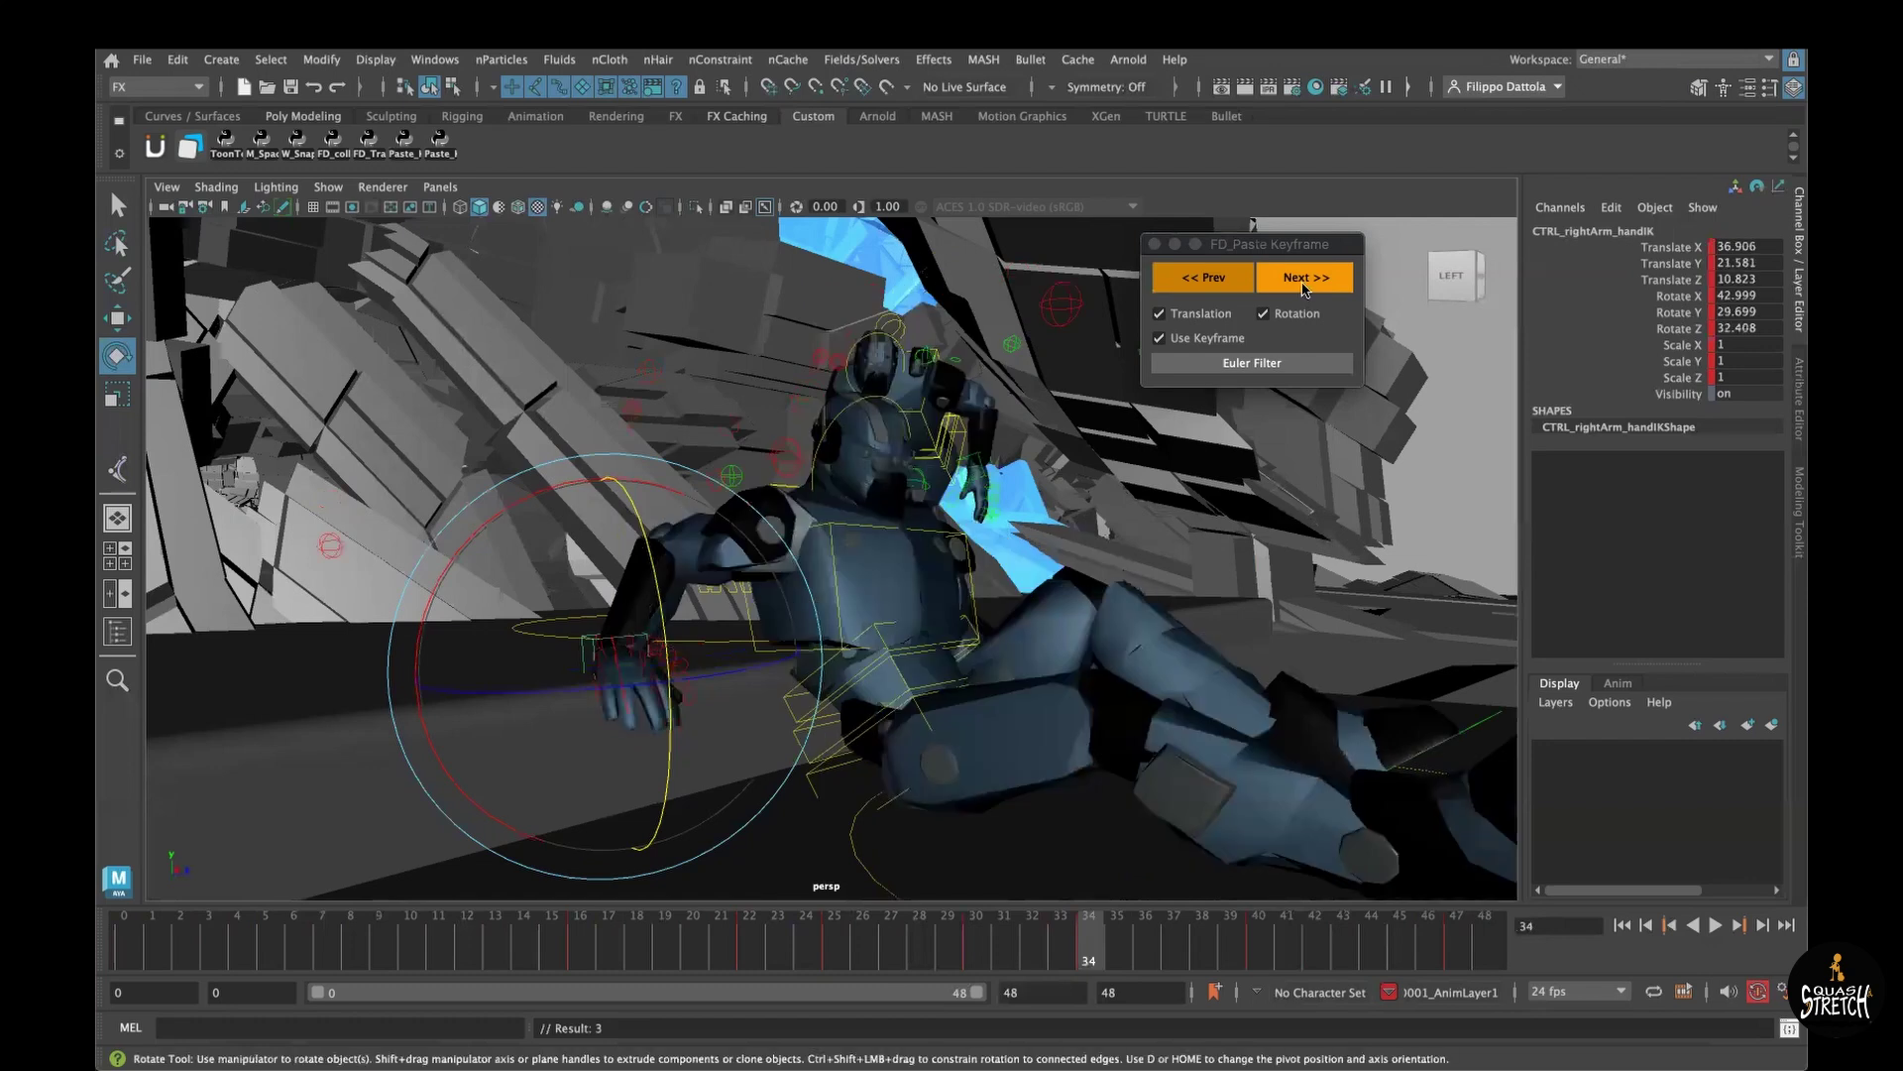
pyautogui.click(1298, 315)
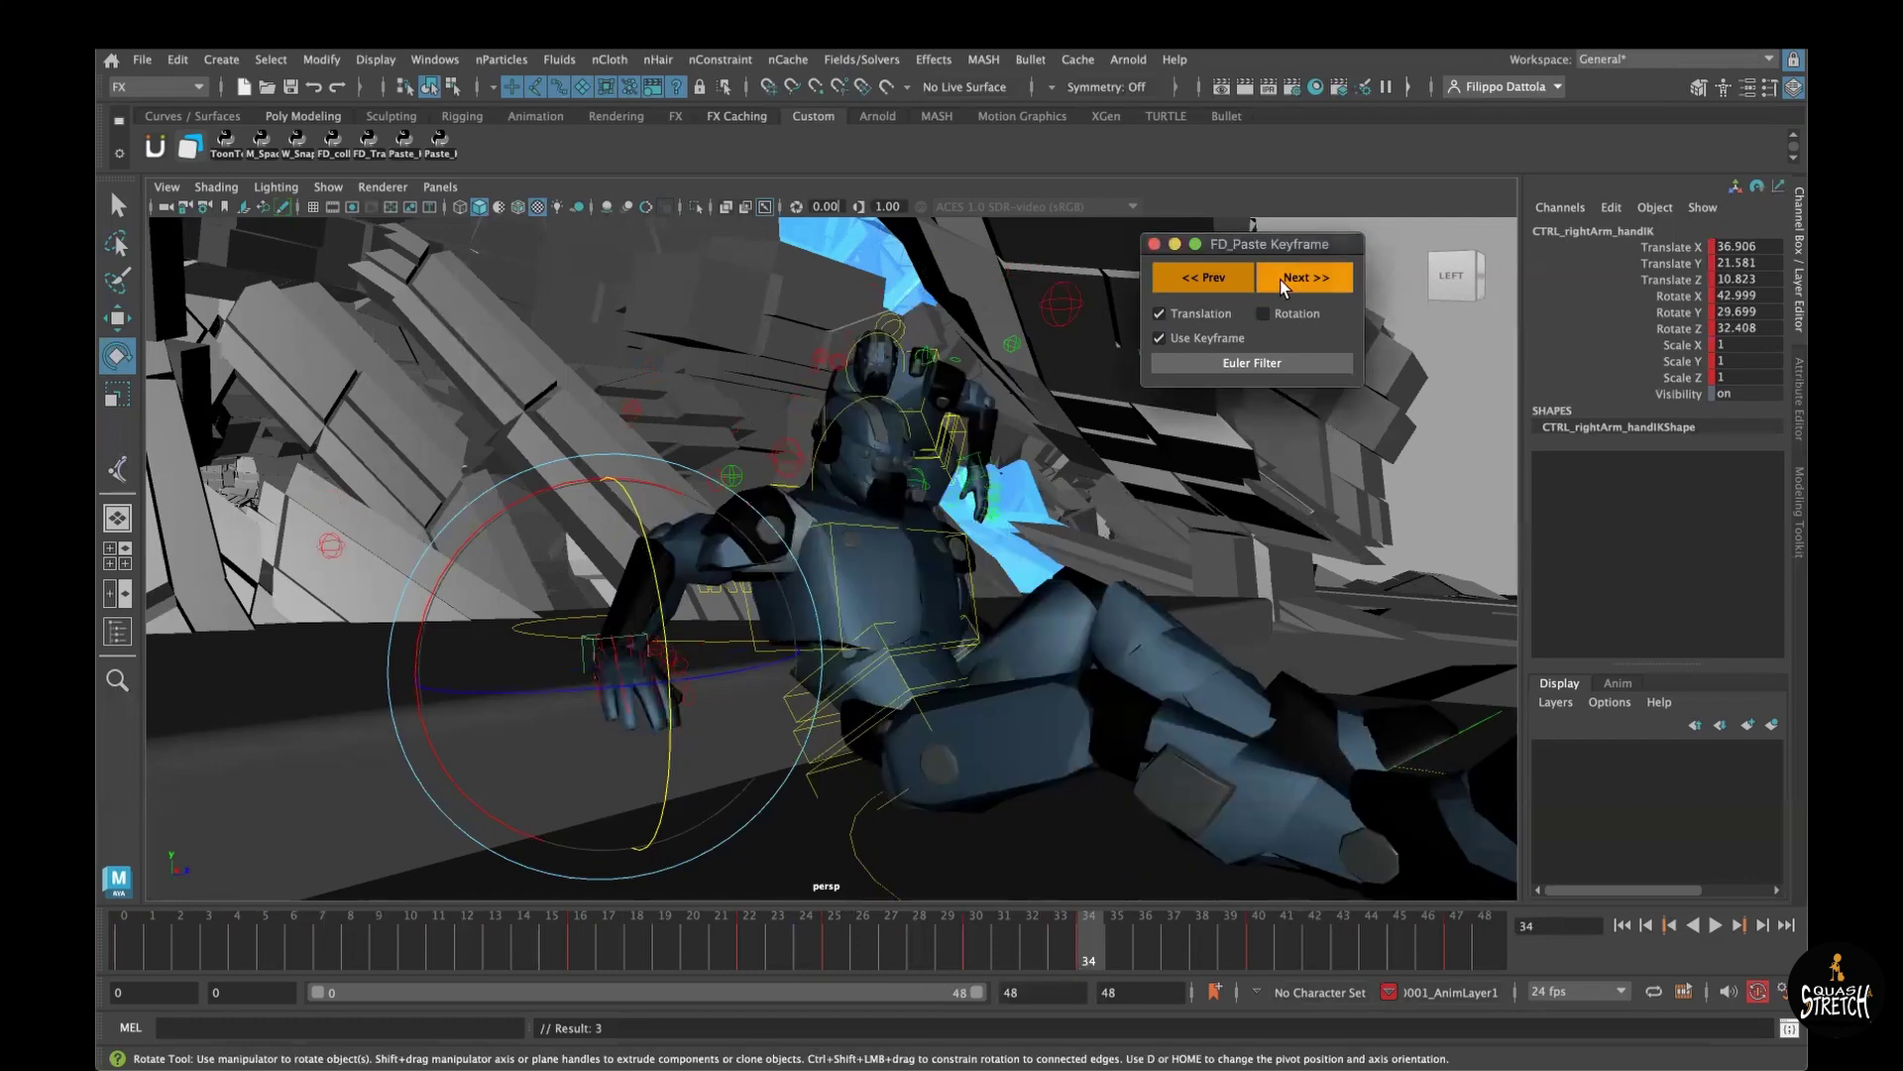
pyautogui.click(1272, 283)
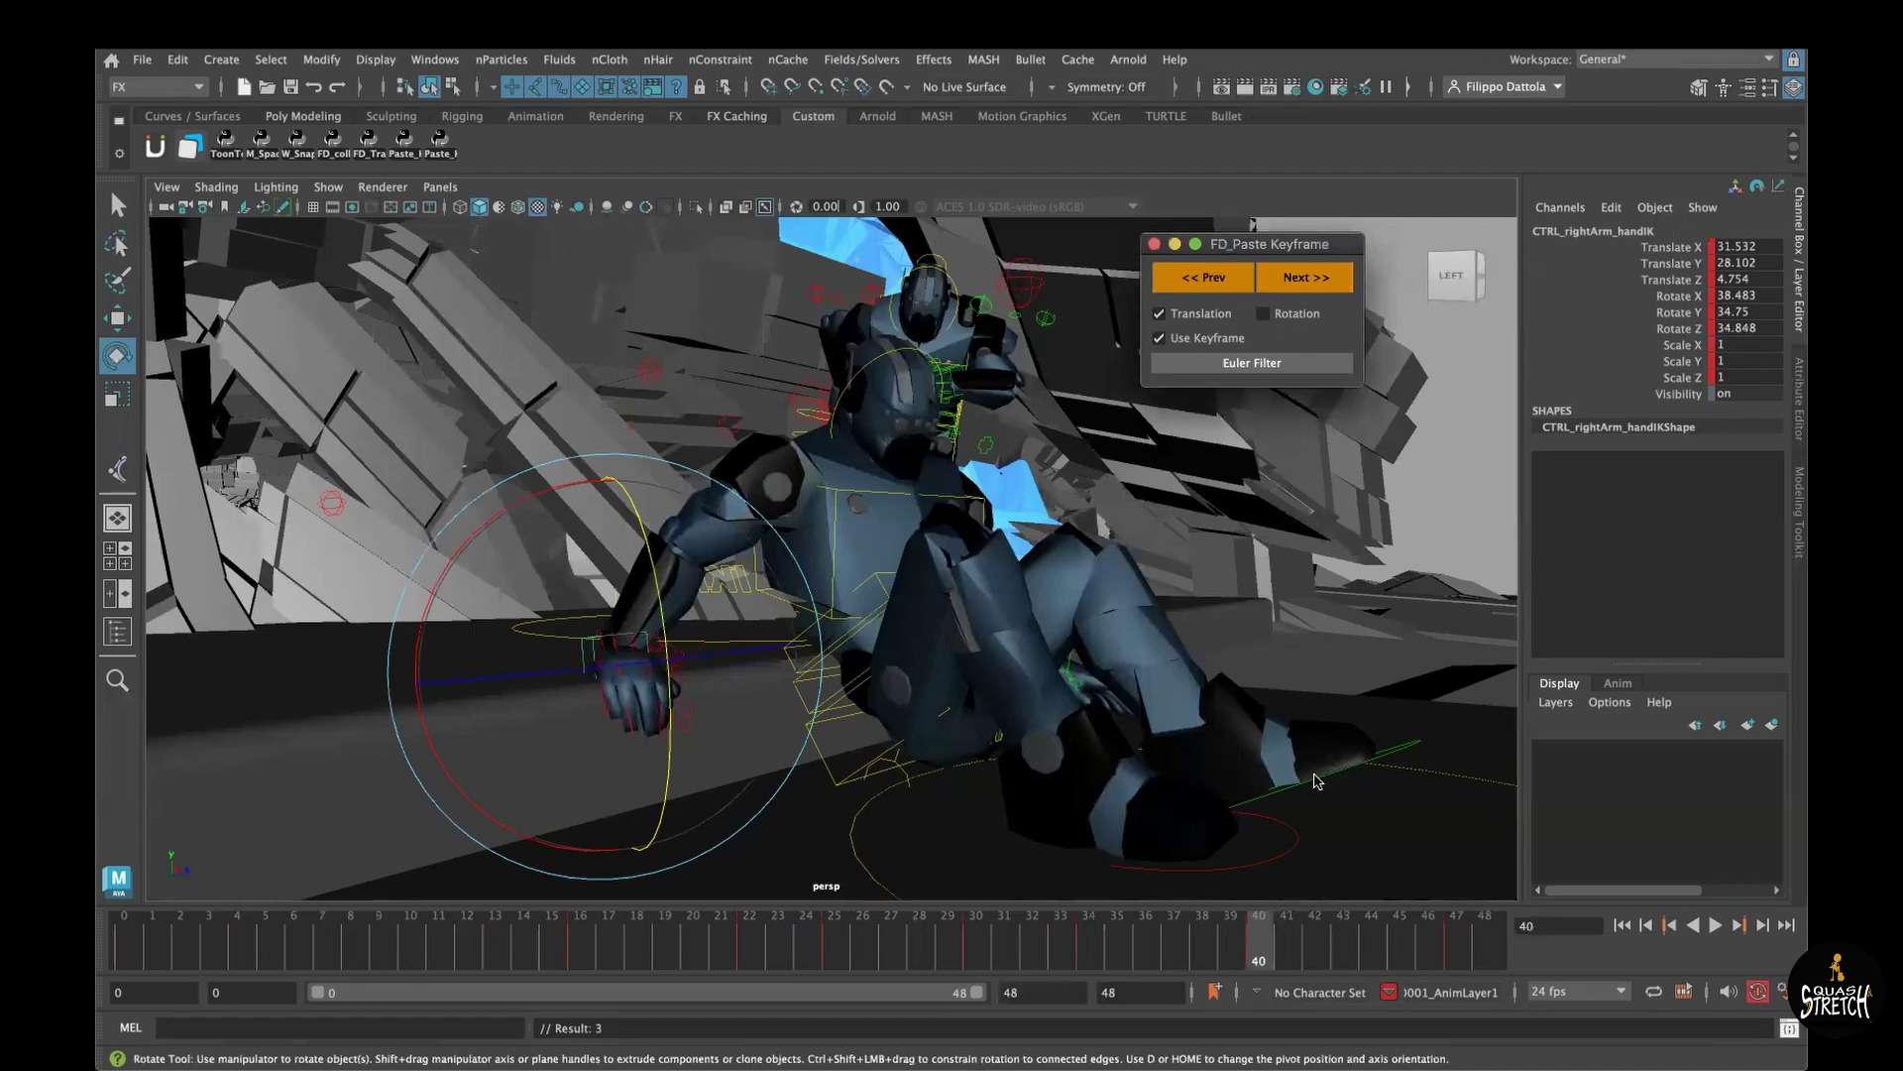
pyautogui.press(',')
pyautogui.press('.')
pyautogui.press('.')
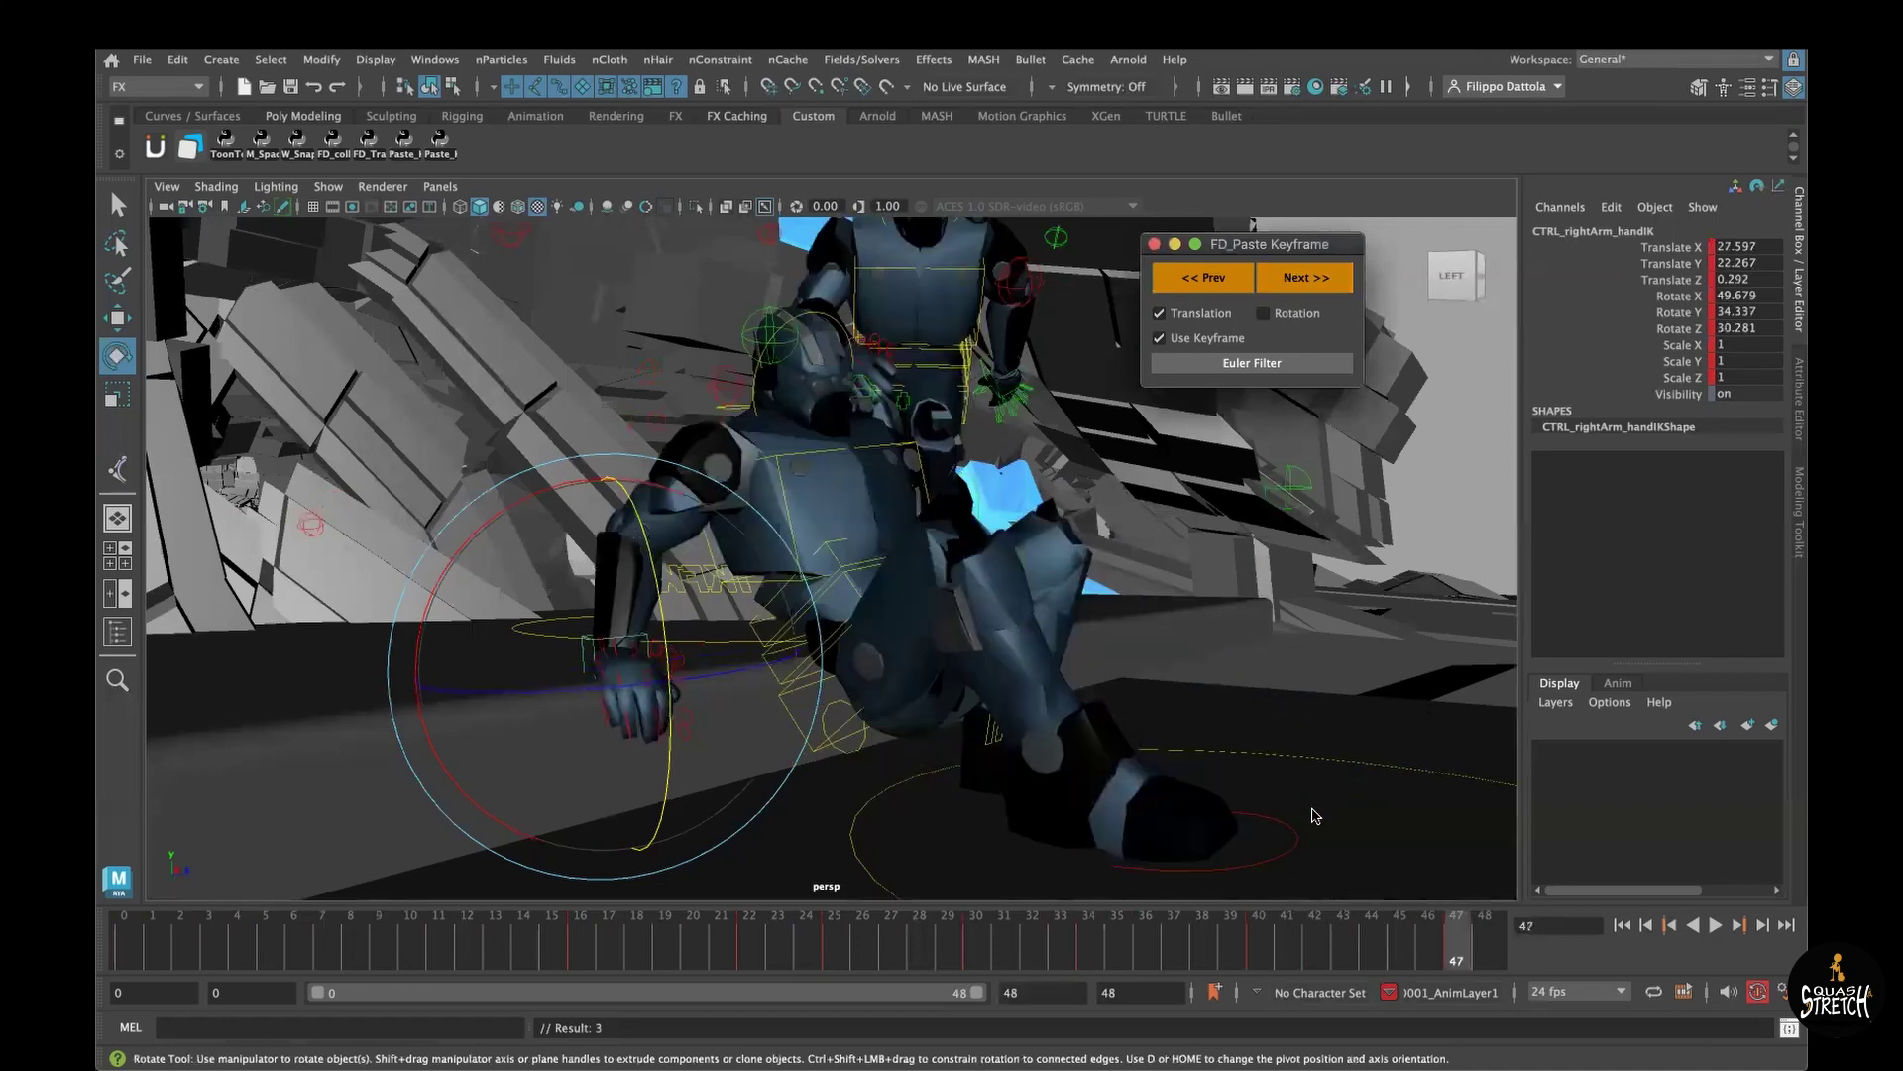
# Step: Show the Graph Editor below the perspective view and inspect the right hand's curves at the frame 40 key
pyautogui.press('space')
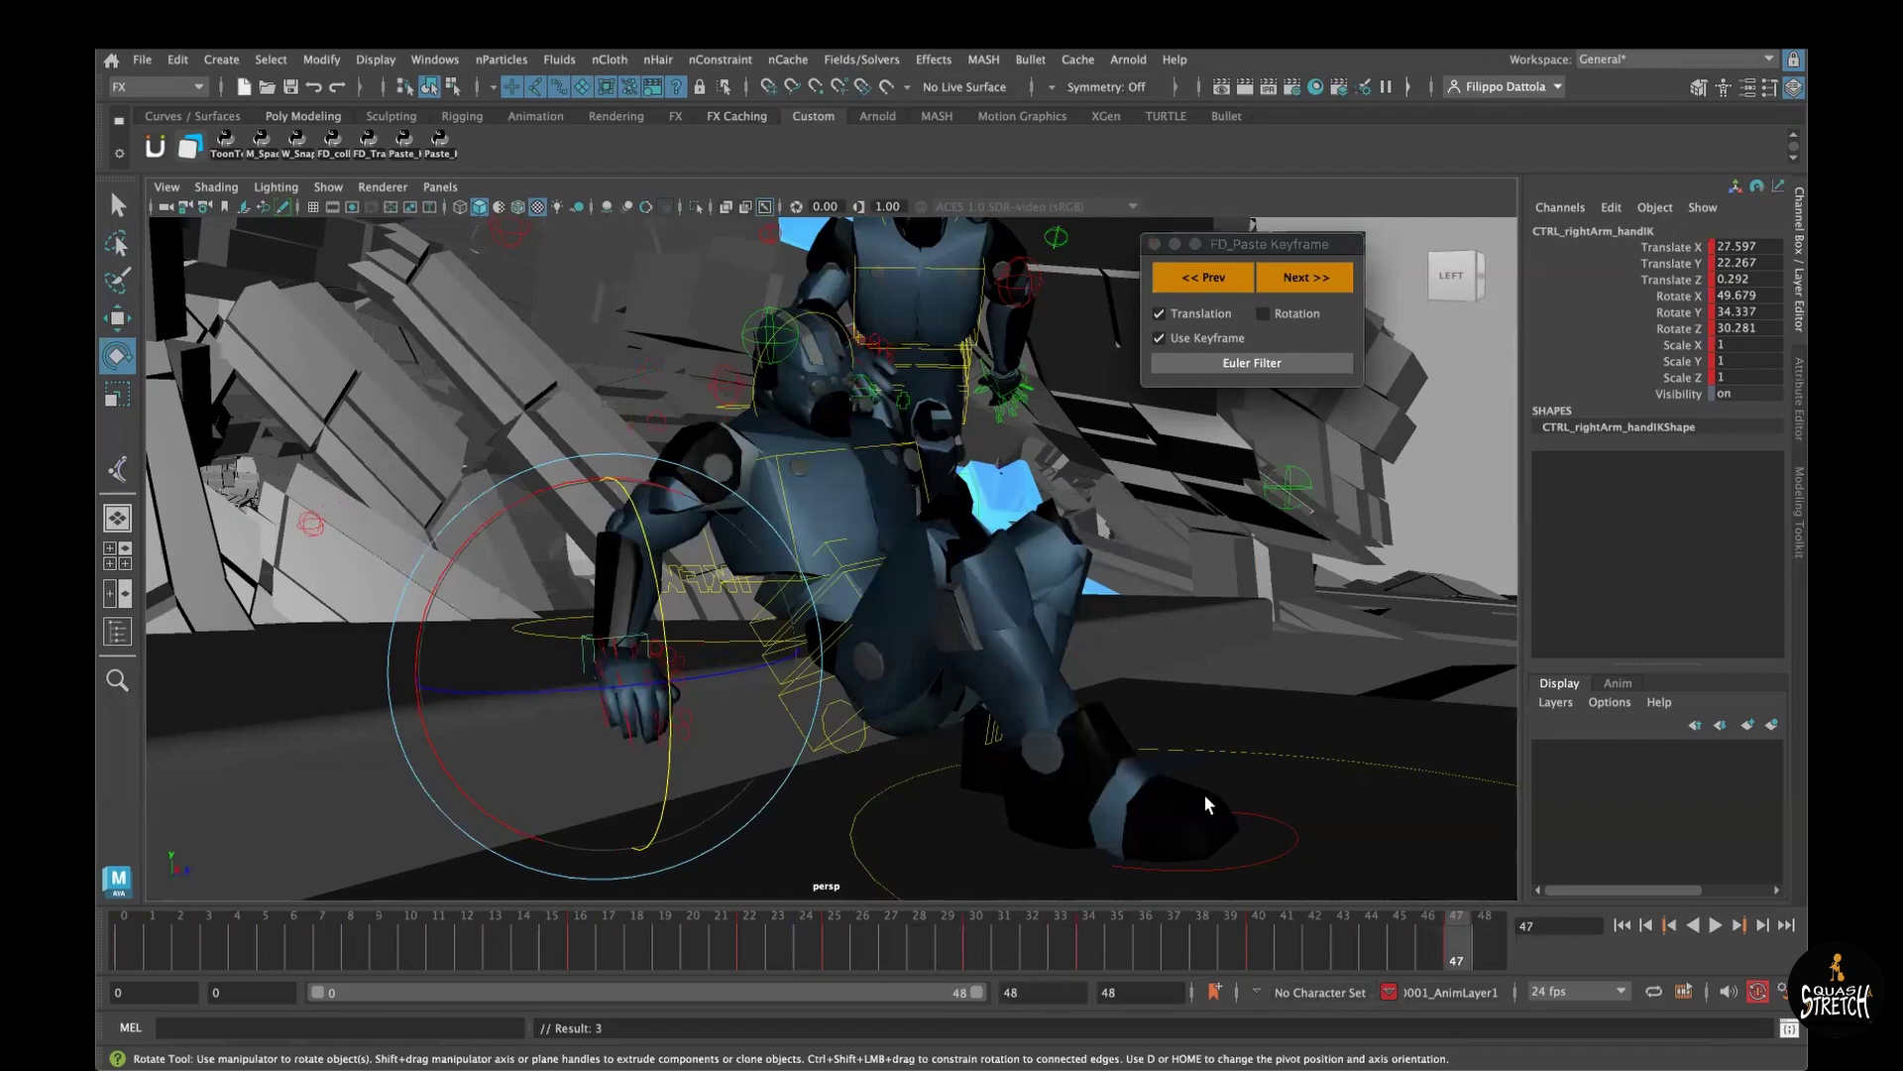
pyautogui.press('space')
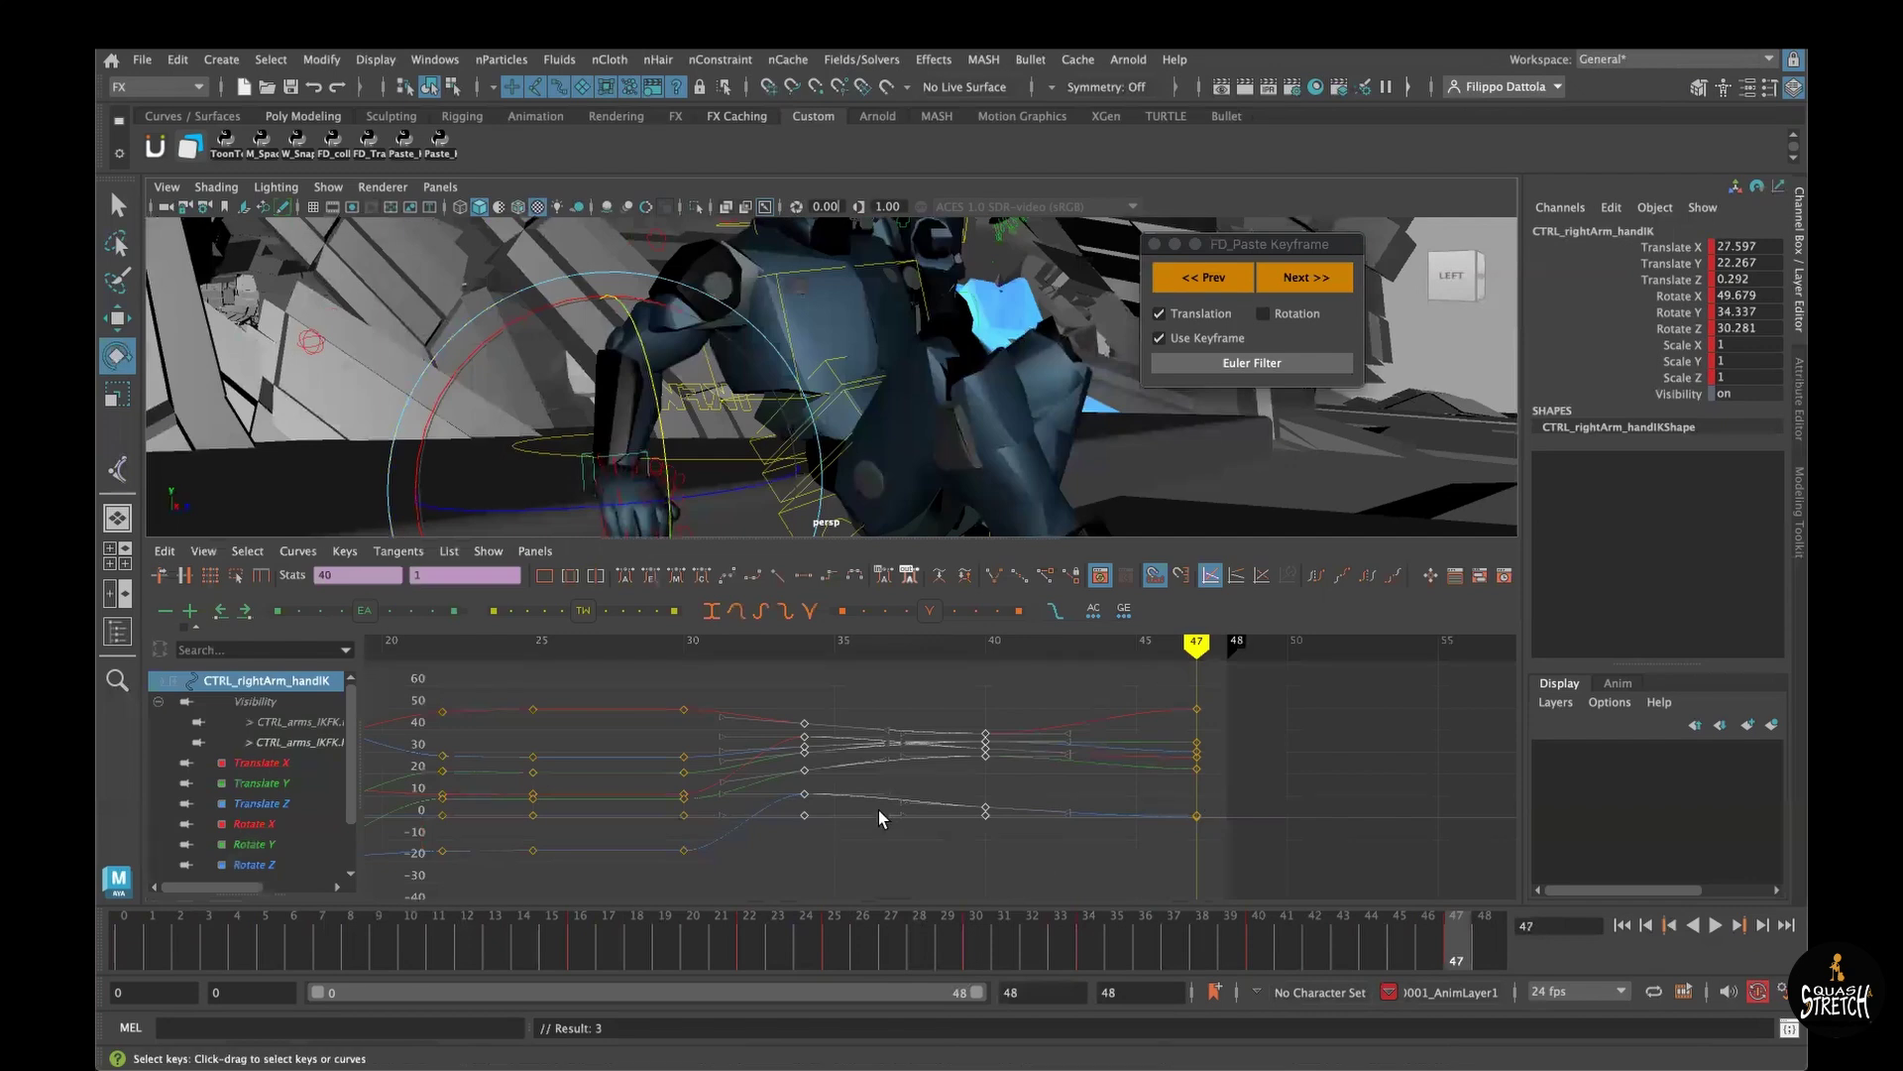
pyautogui.click(1062, 858)
pyautogui.moveTo(1104, 943); pyautogui.dragTo(1096, 924)
pyautogui.press('.')
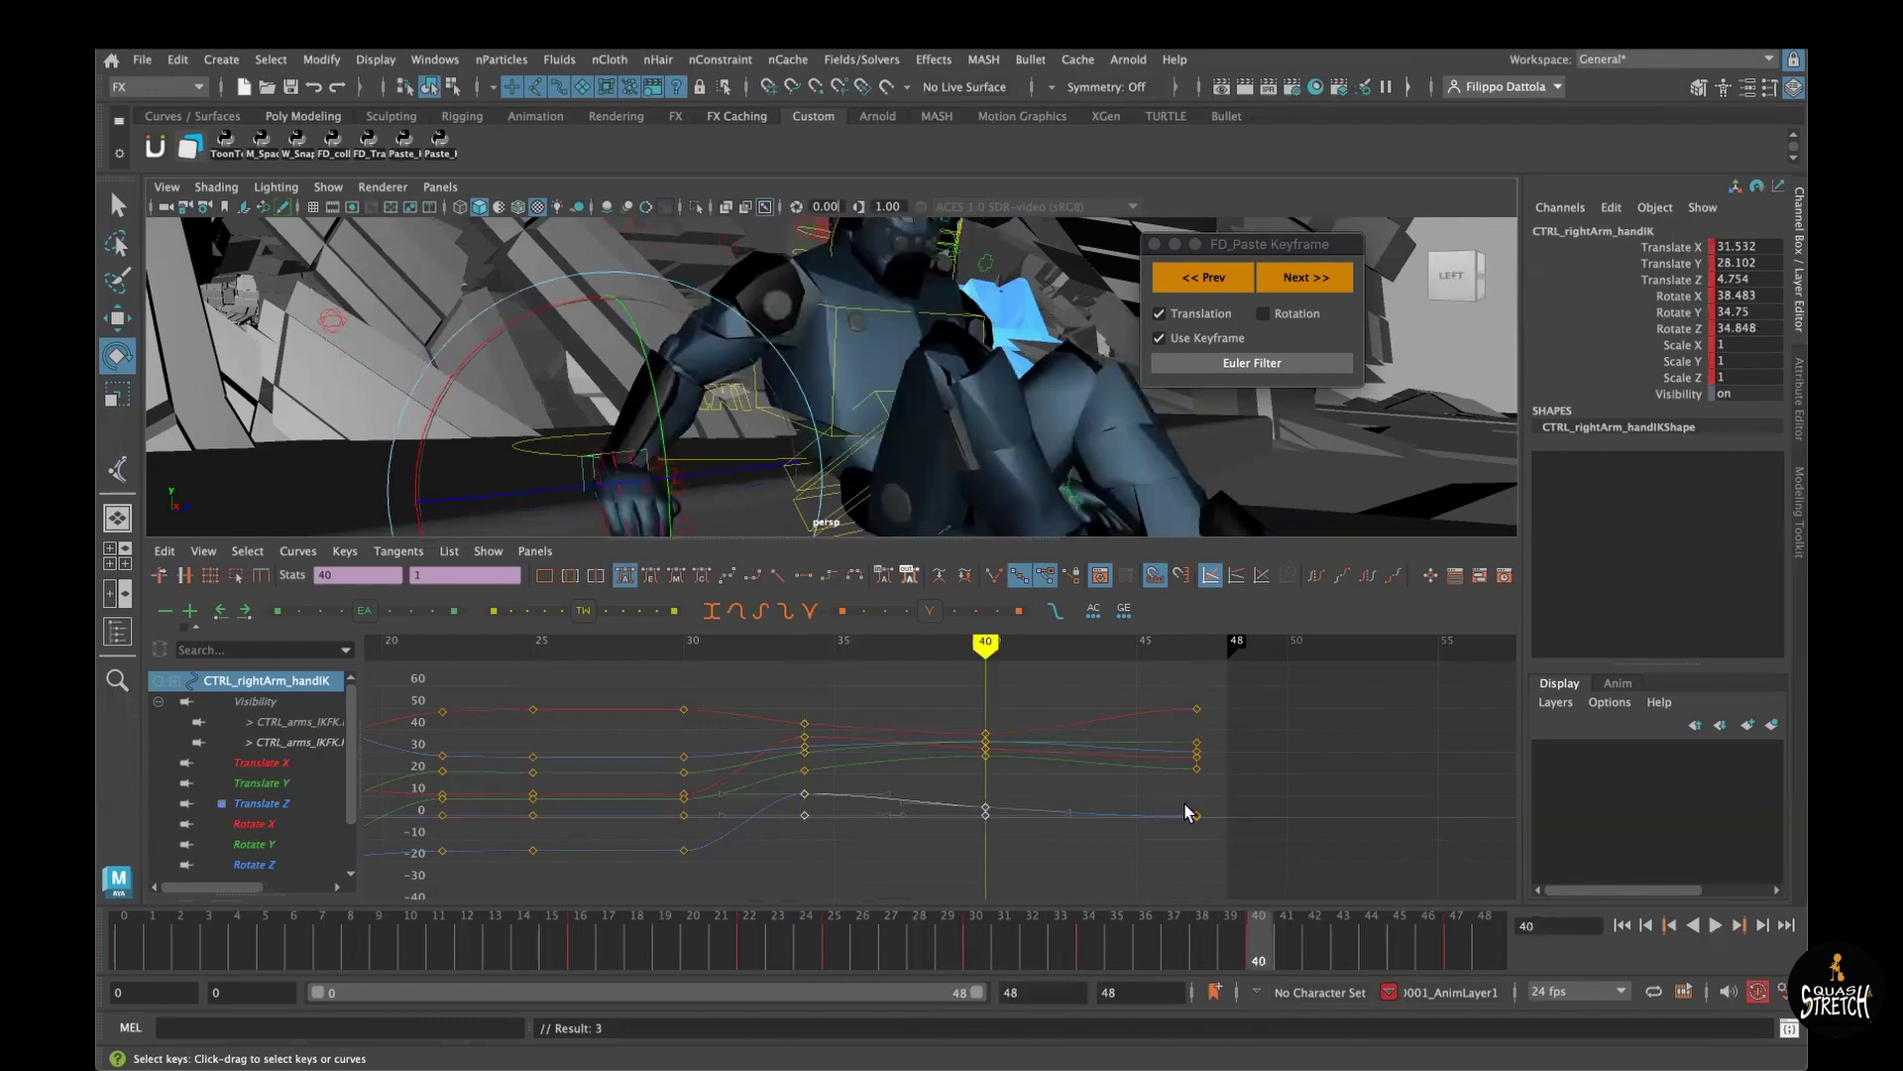
# Step: Compare the right hand's pose and curves by stepping between frames 34 and 40, and return to the full perspective view
pyautogui.press(',')
pyautogui.press('.')
pyautogui.press(',')
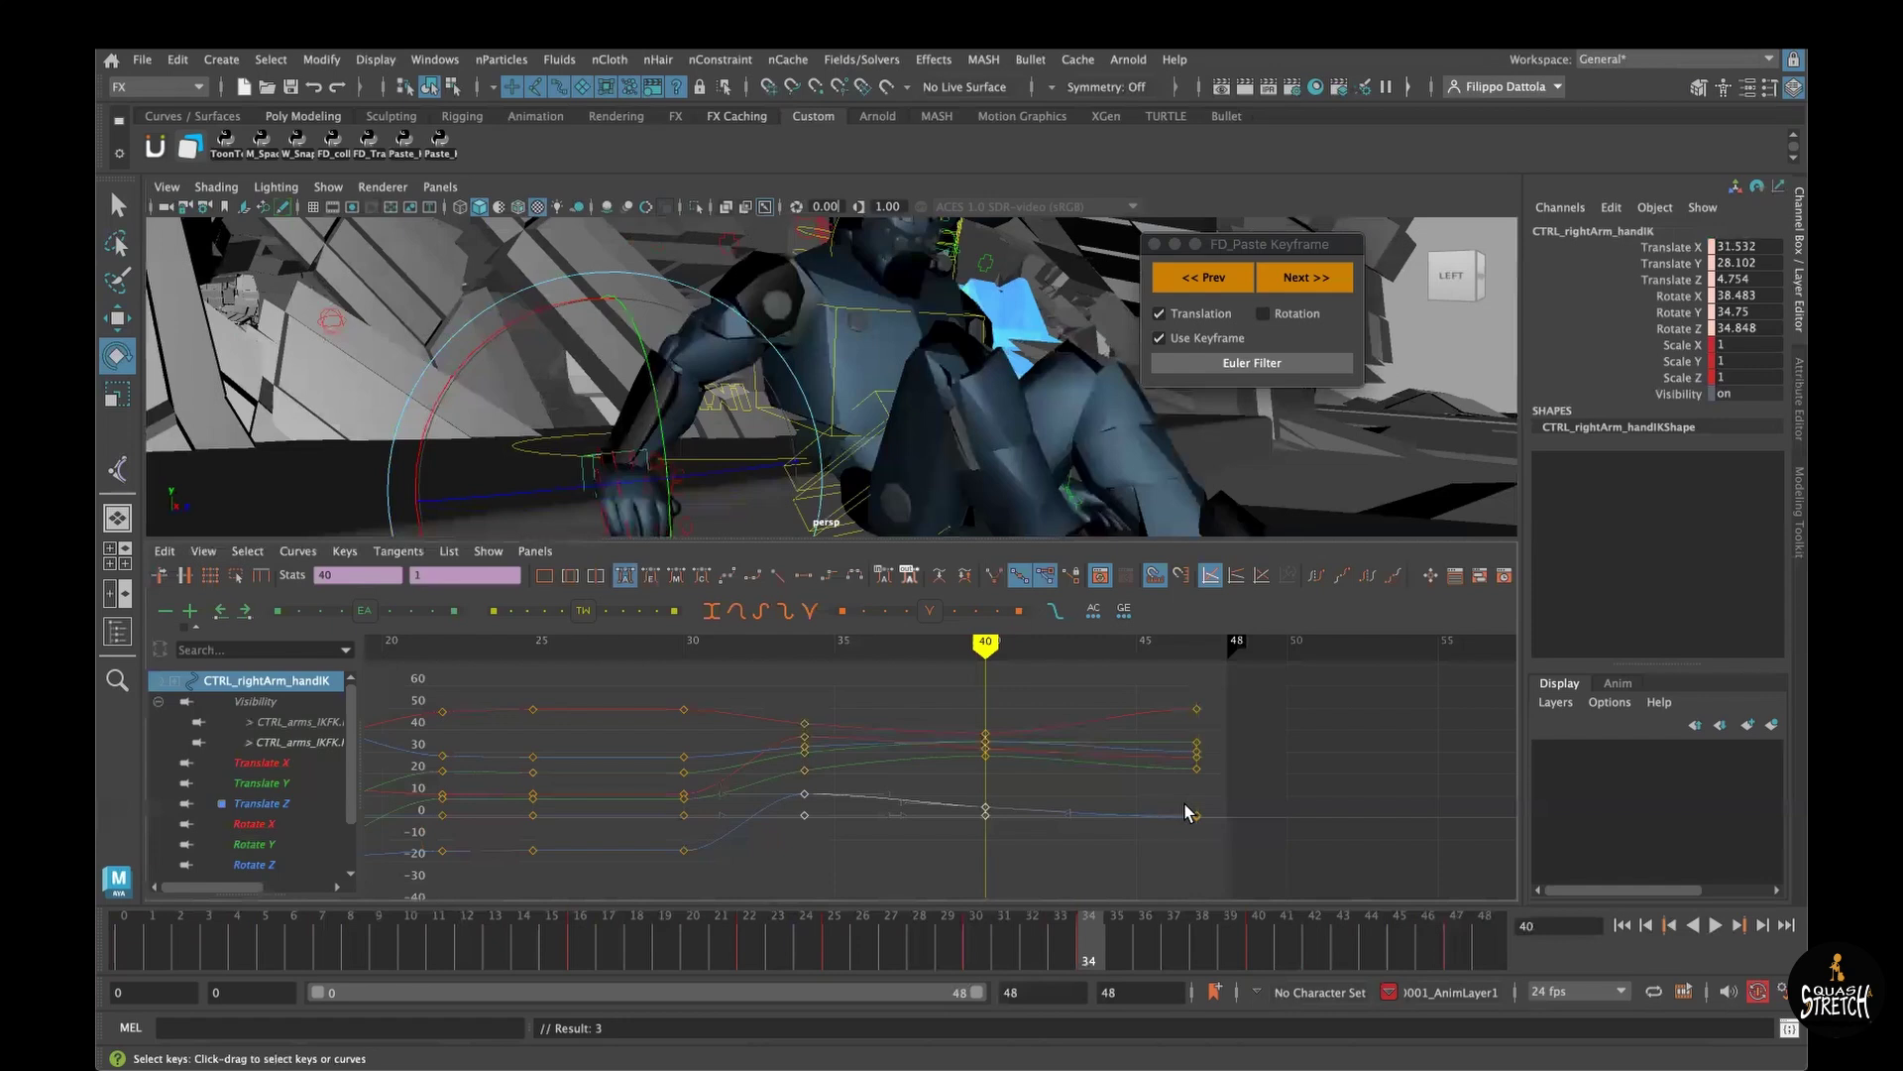
pyautogui.press(',')
pyautogui.press('.')
pyautogui.press(',')
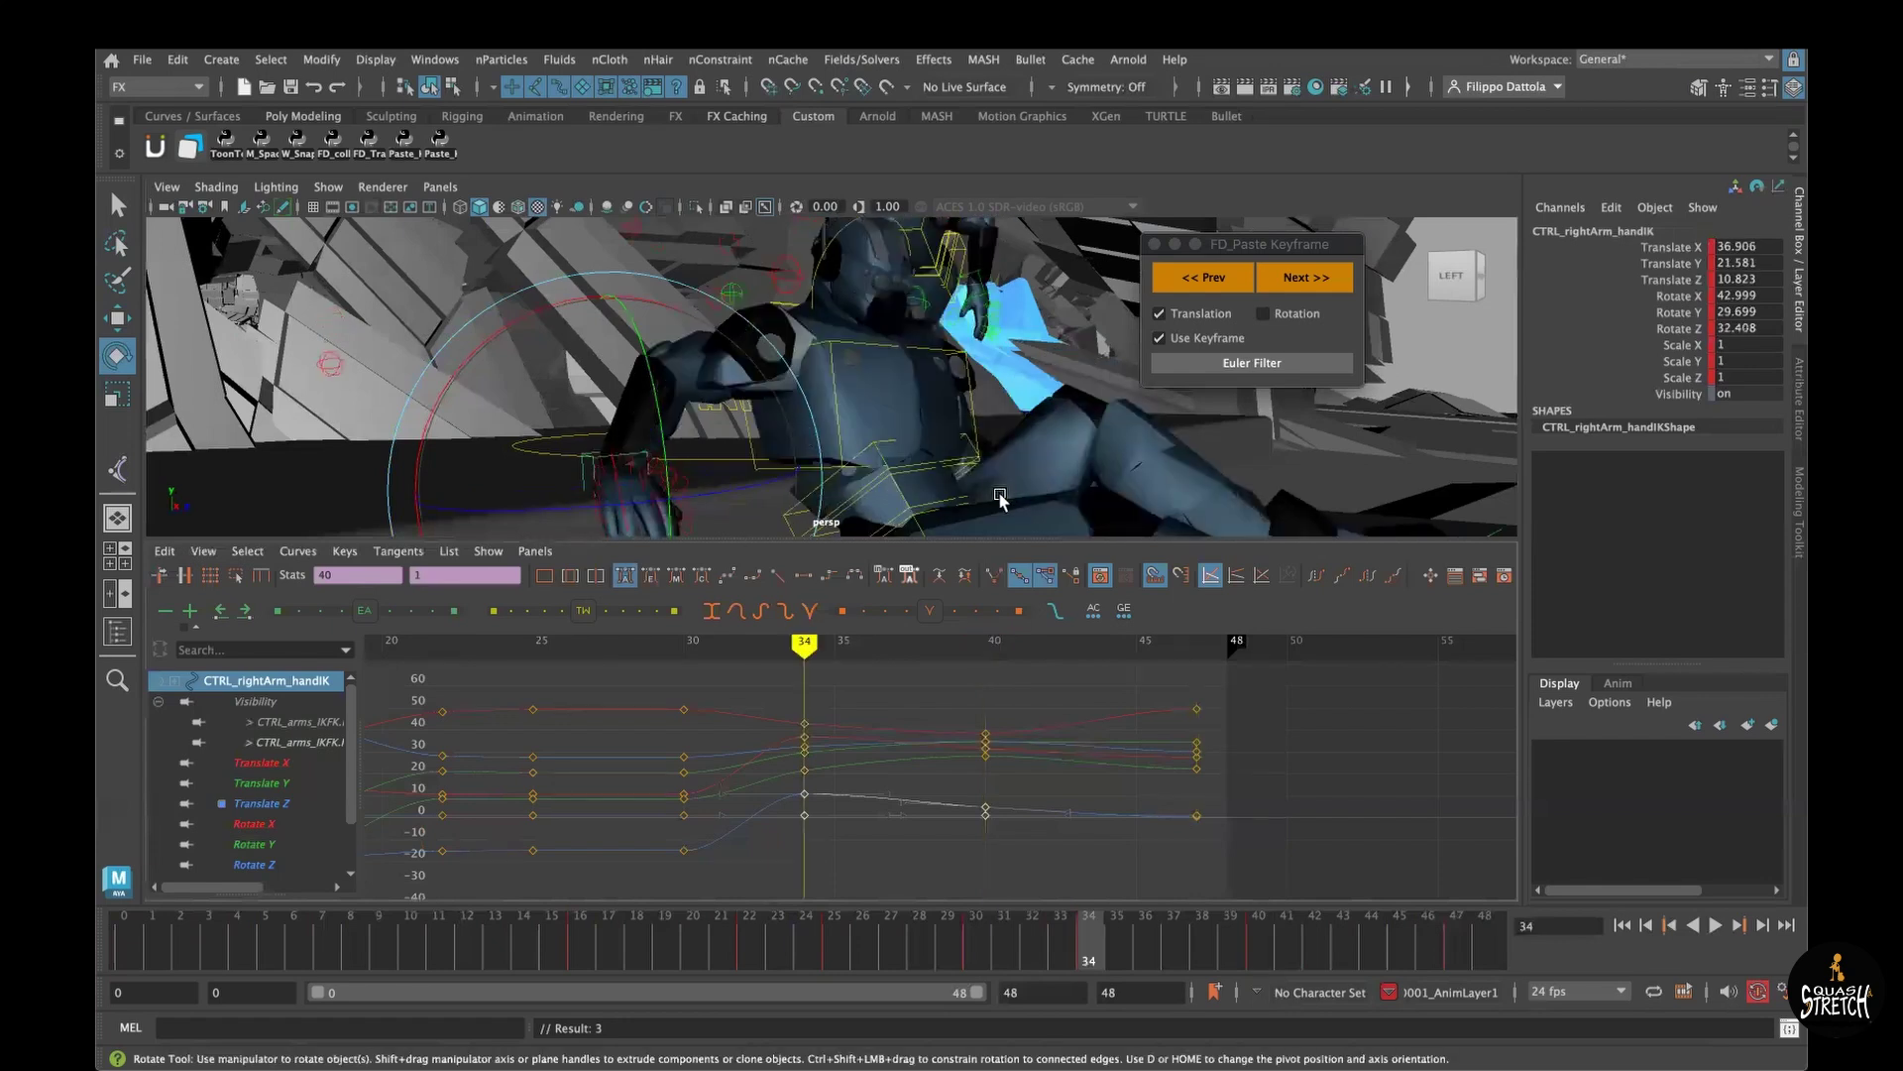
pyautogui.press('.')
pyautogui.press(',')
pyautogui.press('space')
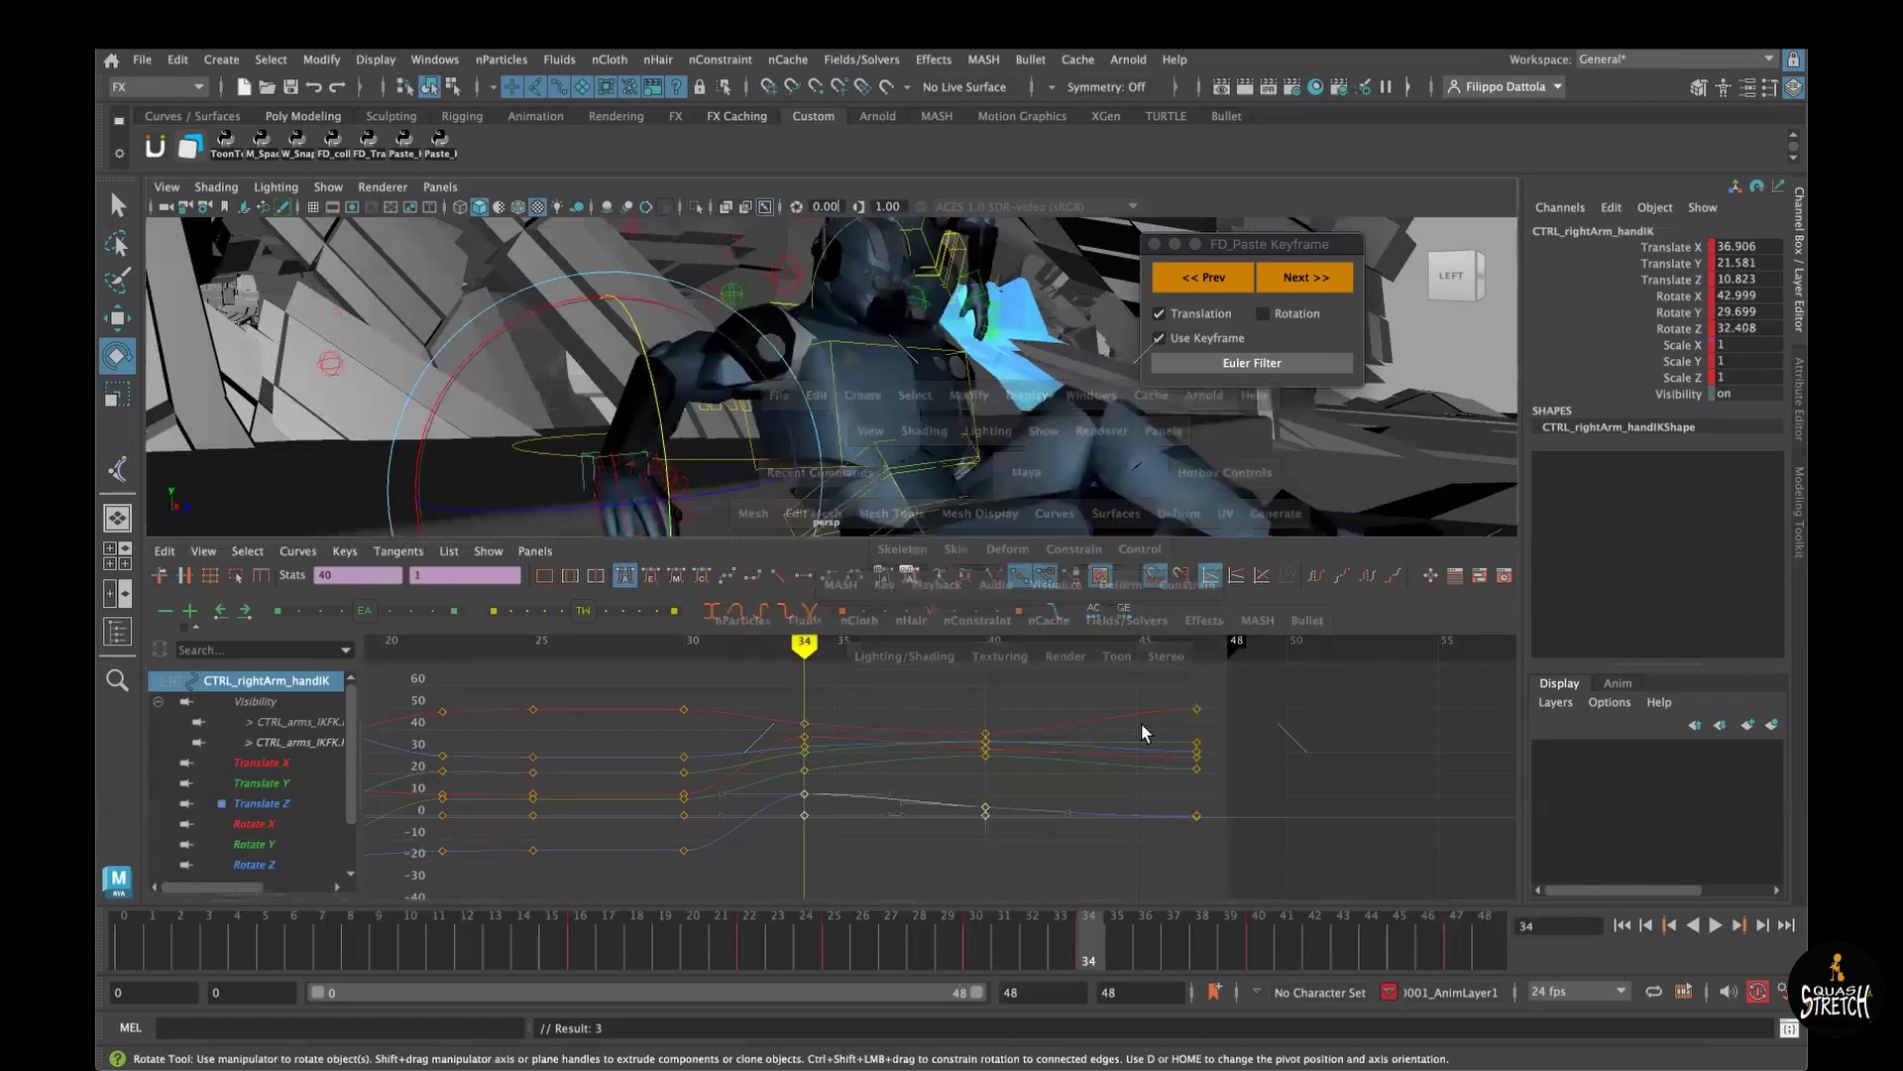
pyautogui.press('space')
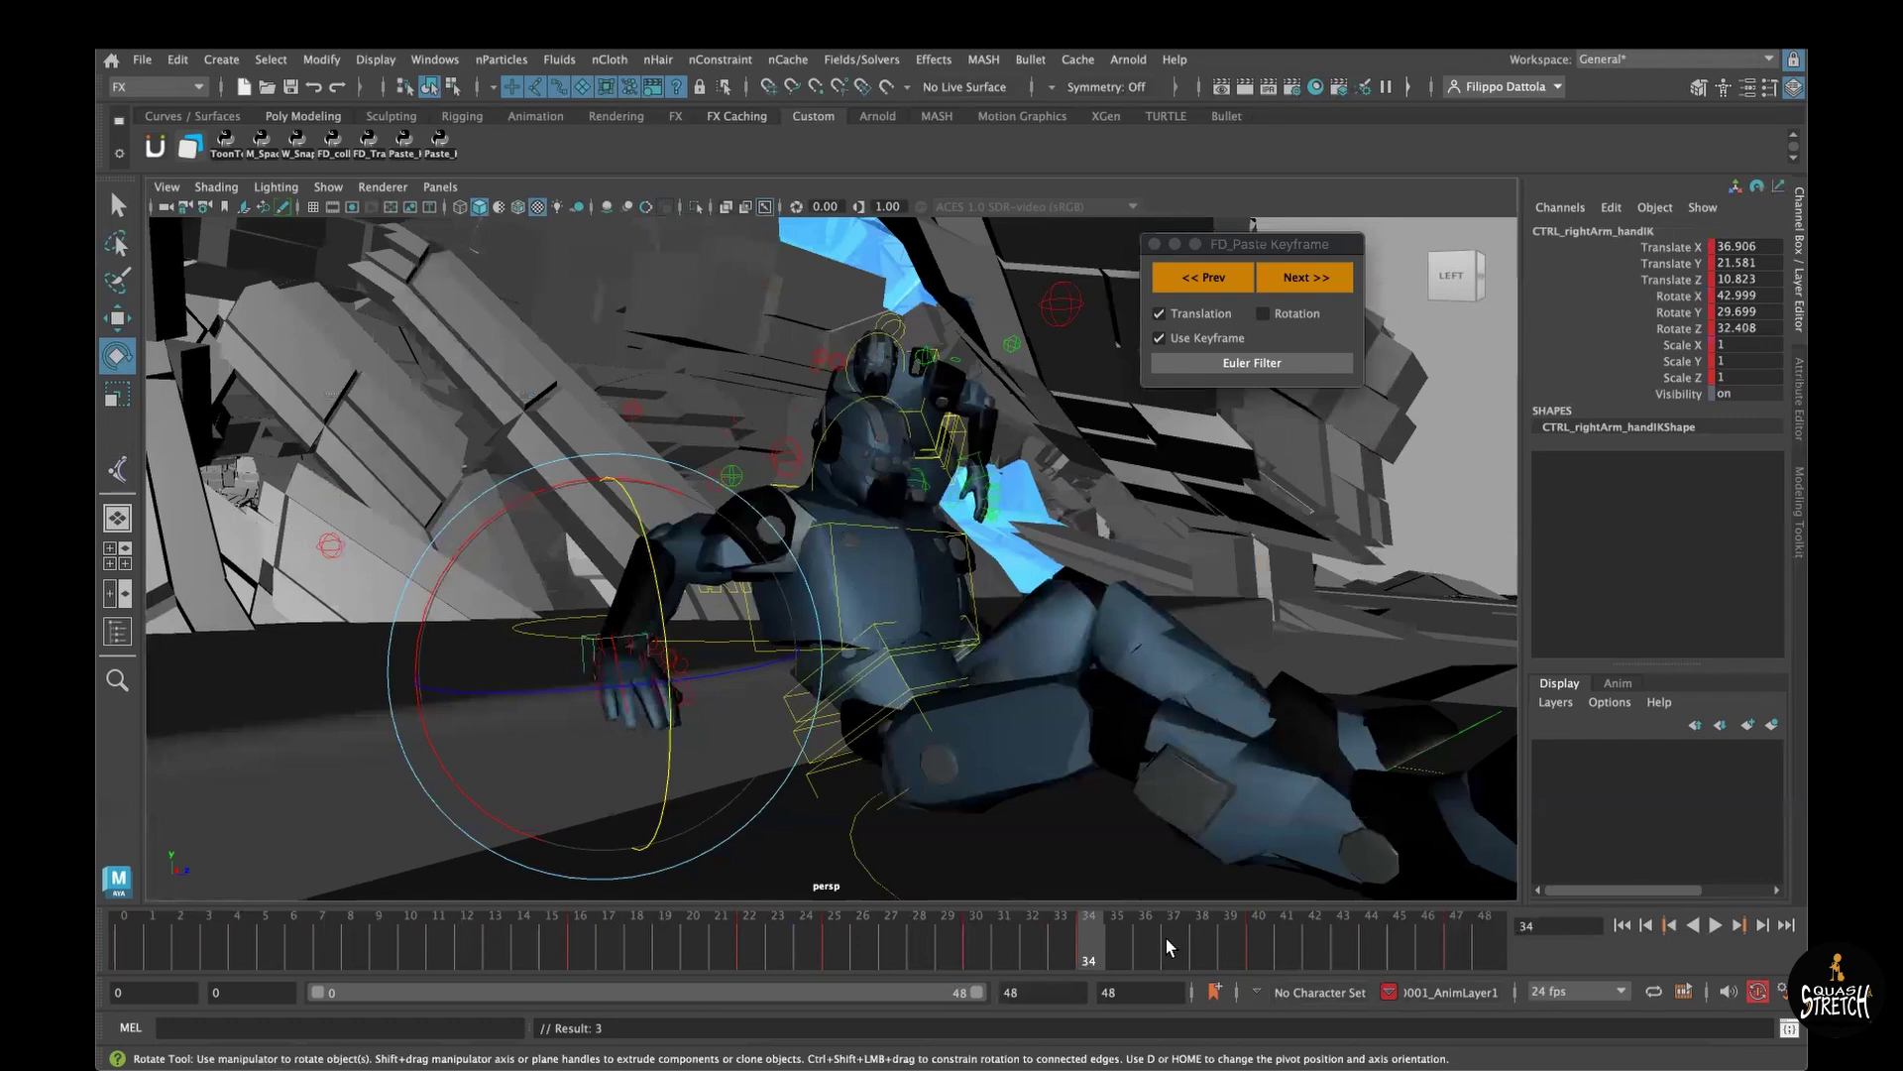
# Step: Enable Rotation and disable Use Keyframe in FD_Paste Keyframe, with the timeline at frame 34
pyautogui.moveTo(1167, 947); pyautogui.dragTo(1104, 952)
pyautogui.click(1263, 313)
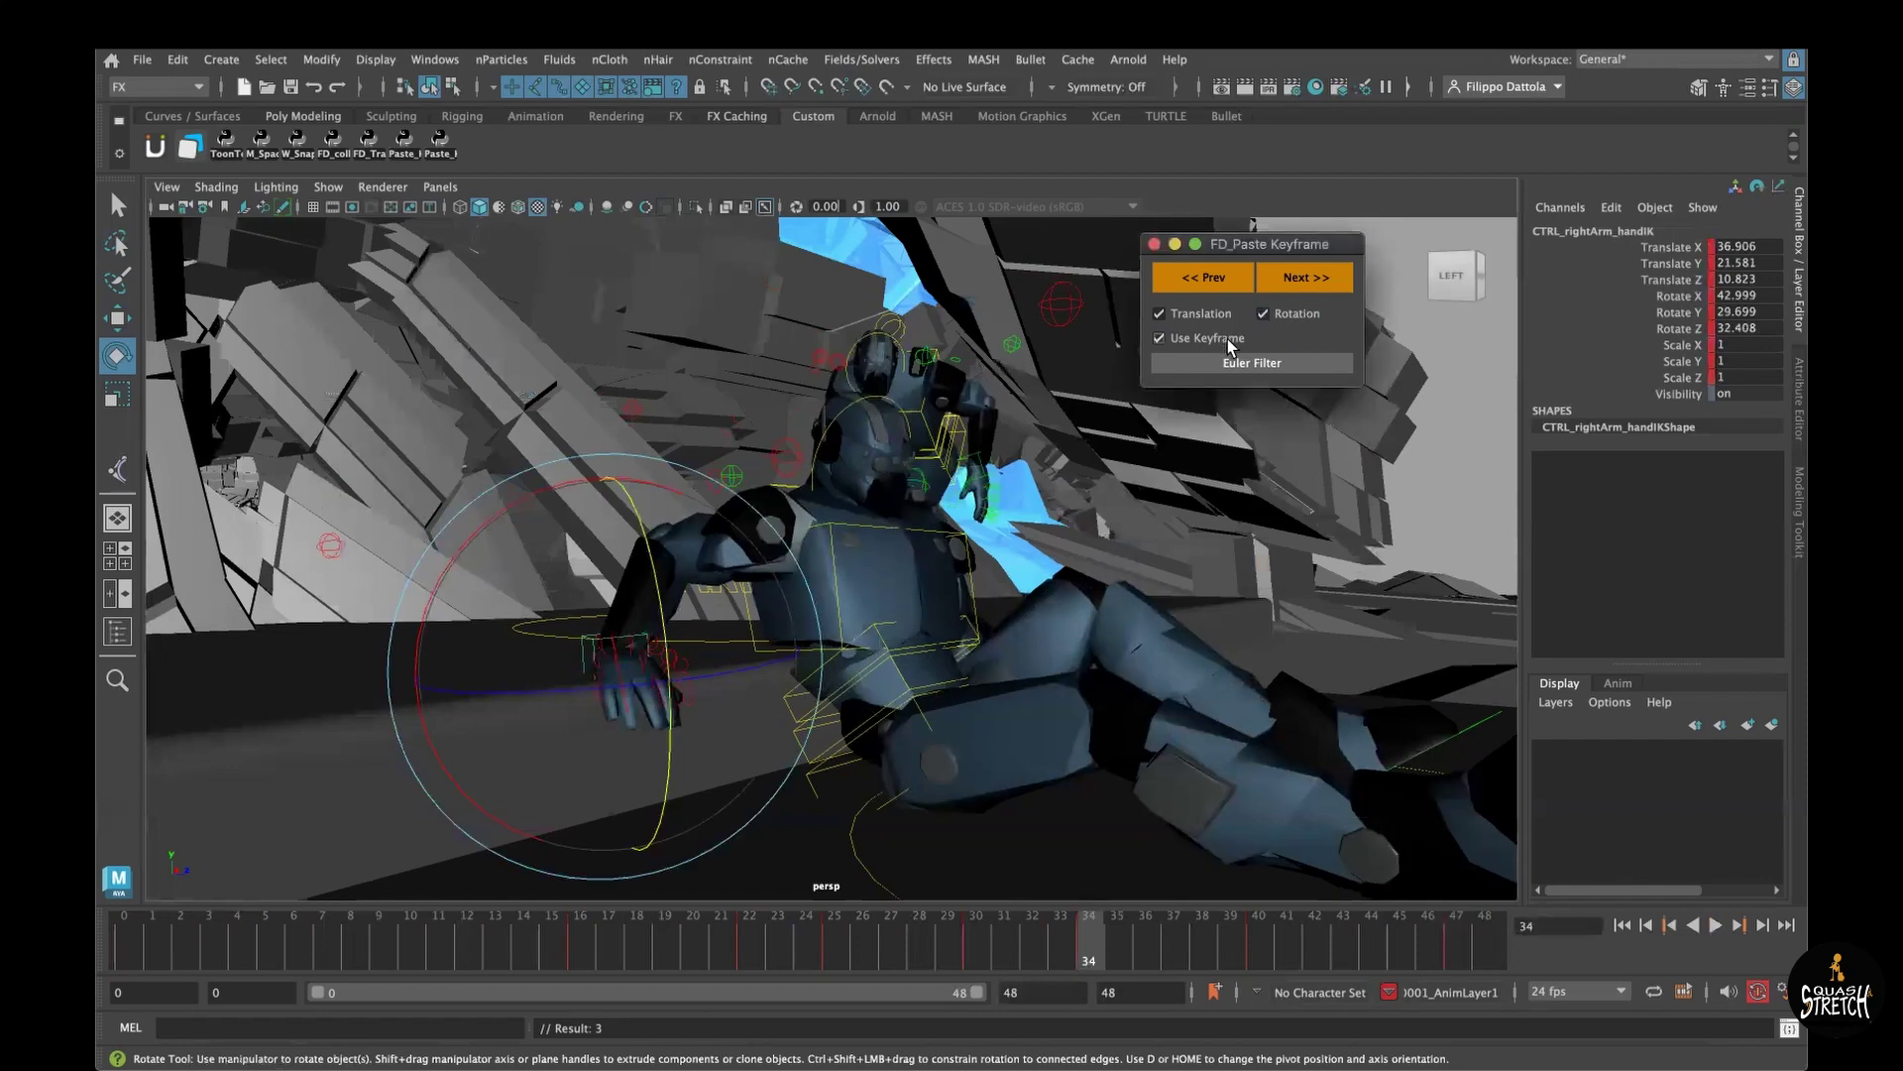
pyautogui.click(1205, 362)
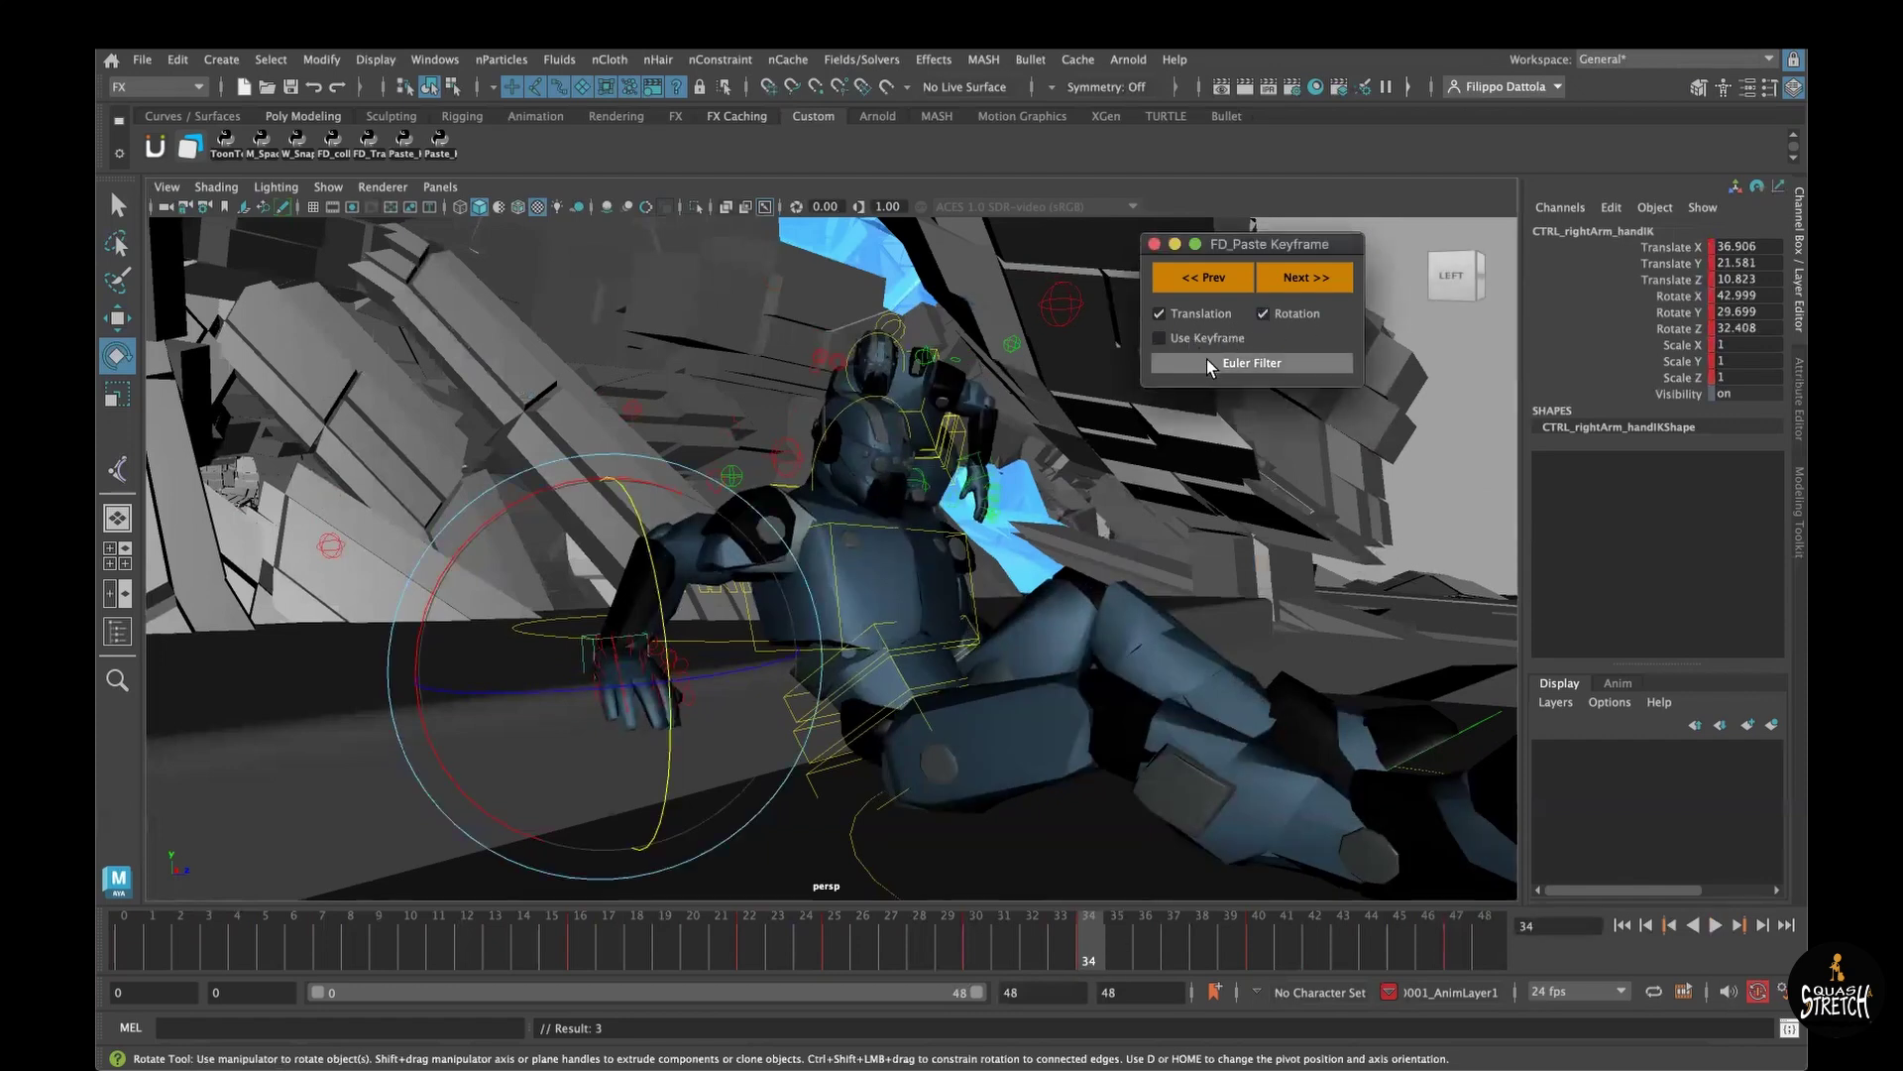
# Step: Paste the right hand's frame 34 pose onto each frame from 35 to 40, and review the motion through frame 48
pyautogui.click(1313, 282)
pyautogui.click(1313, 282)
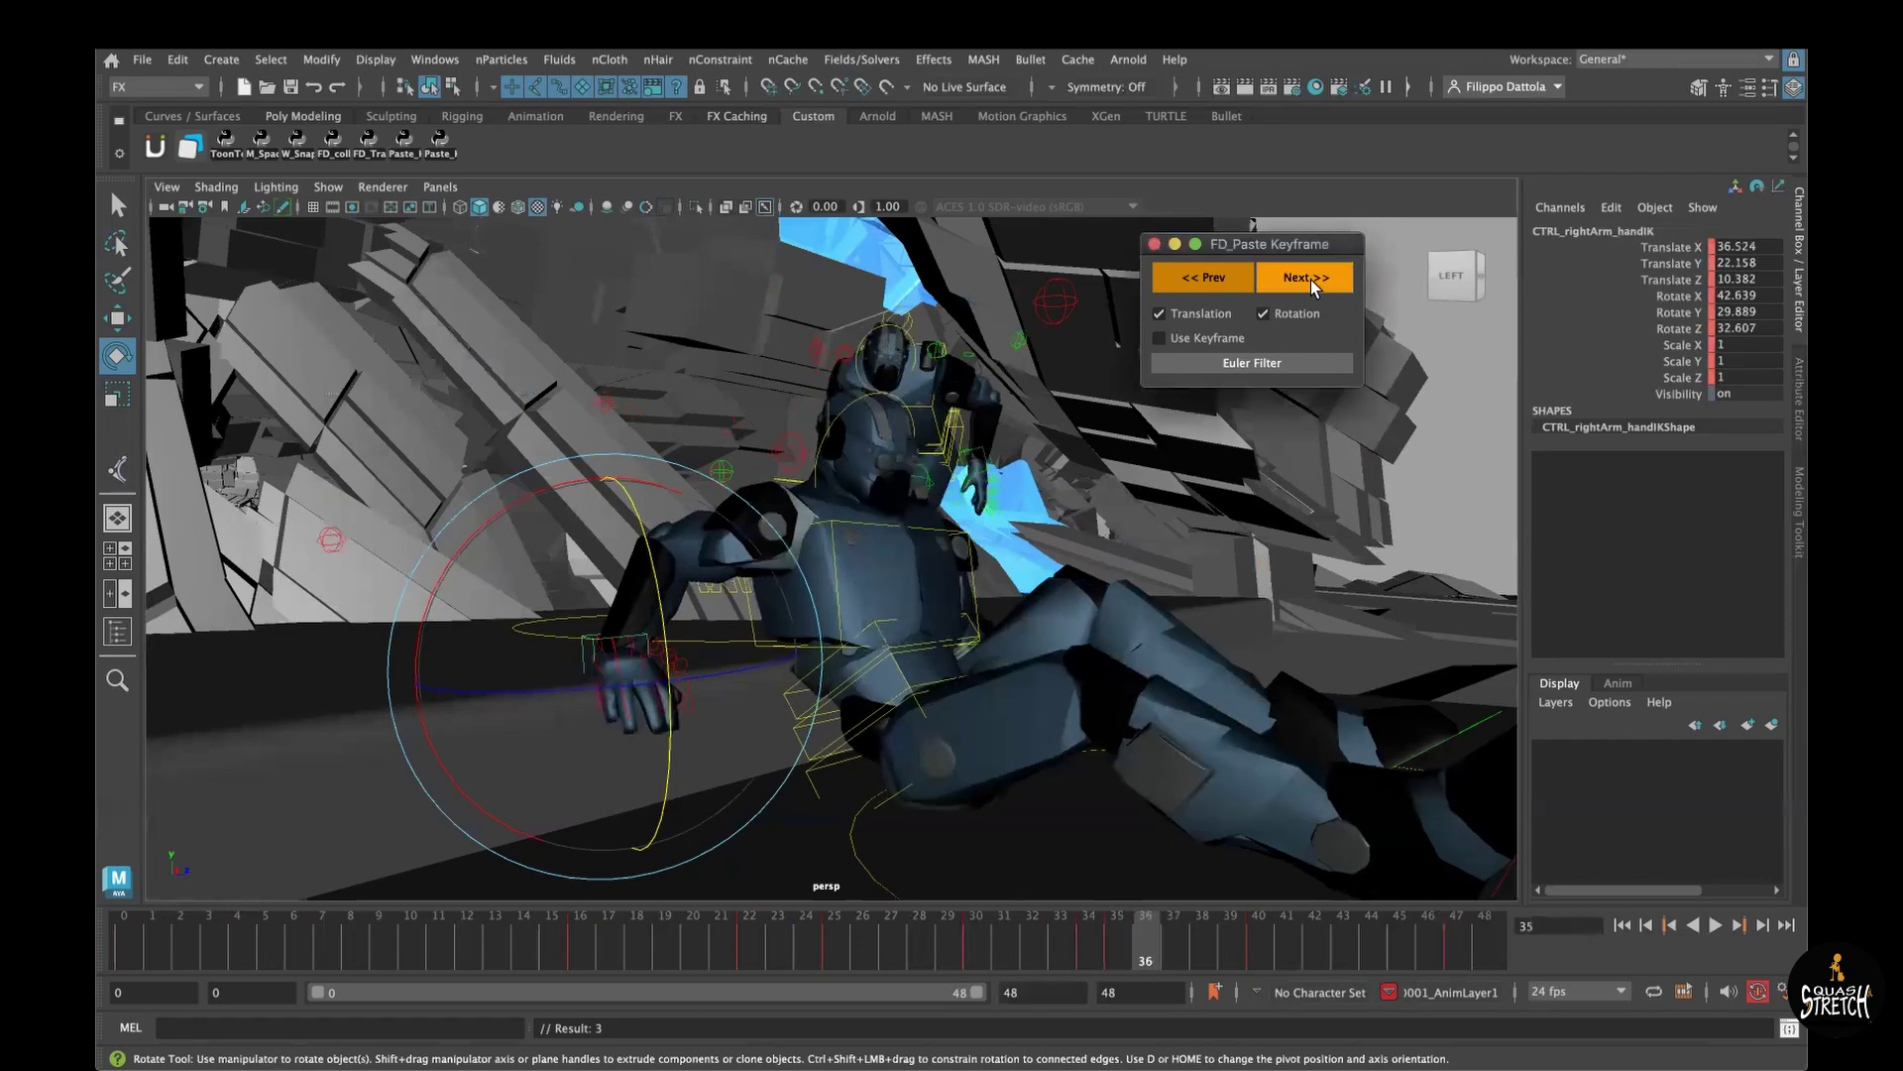
pyautogui.click(1314, 281)
pyautogui.click(1314, 282)
pyautogui.click(1307, 279)
pyautogui.click(1306, 279)
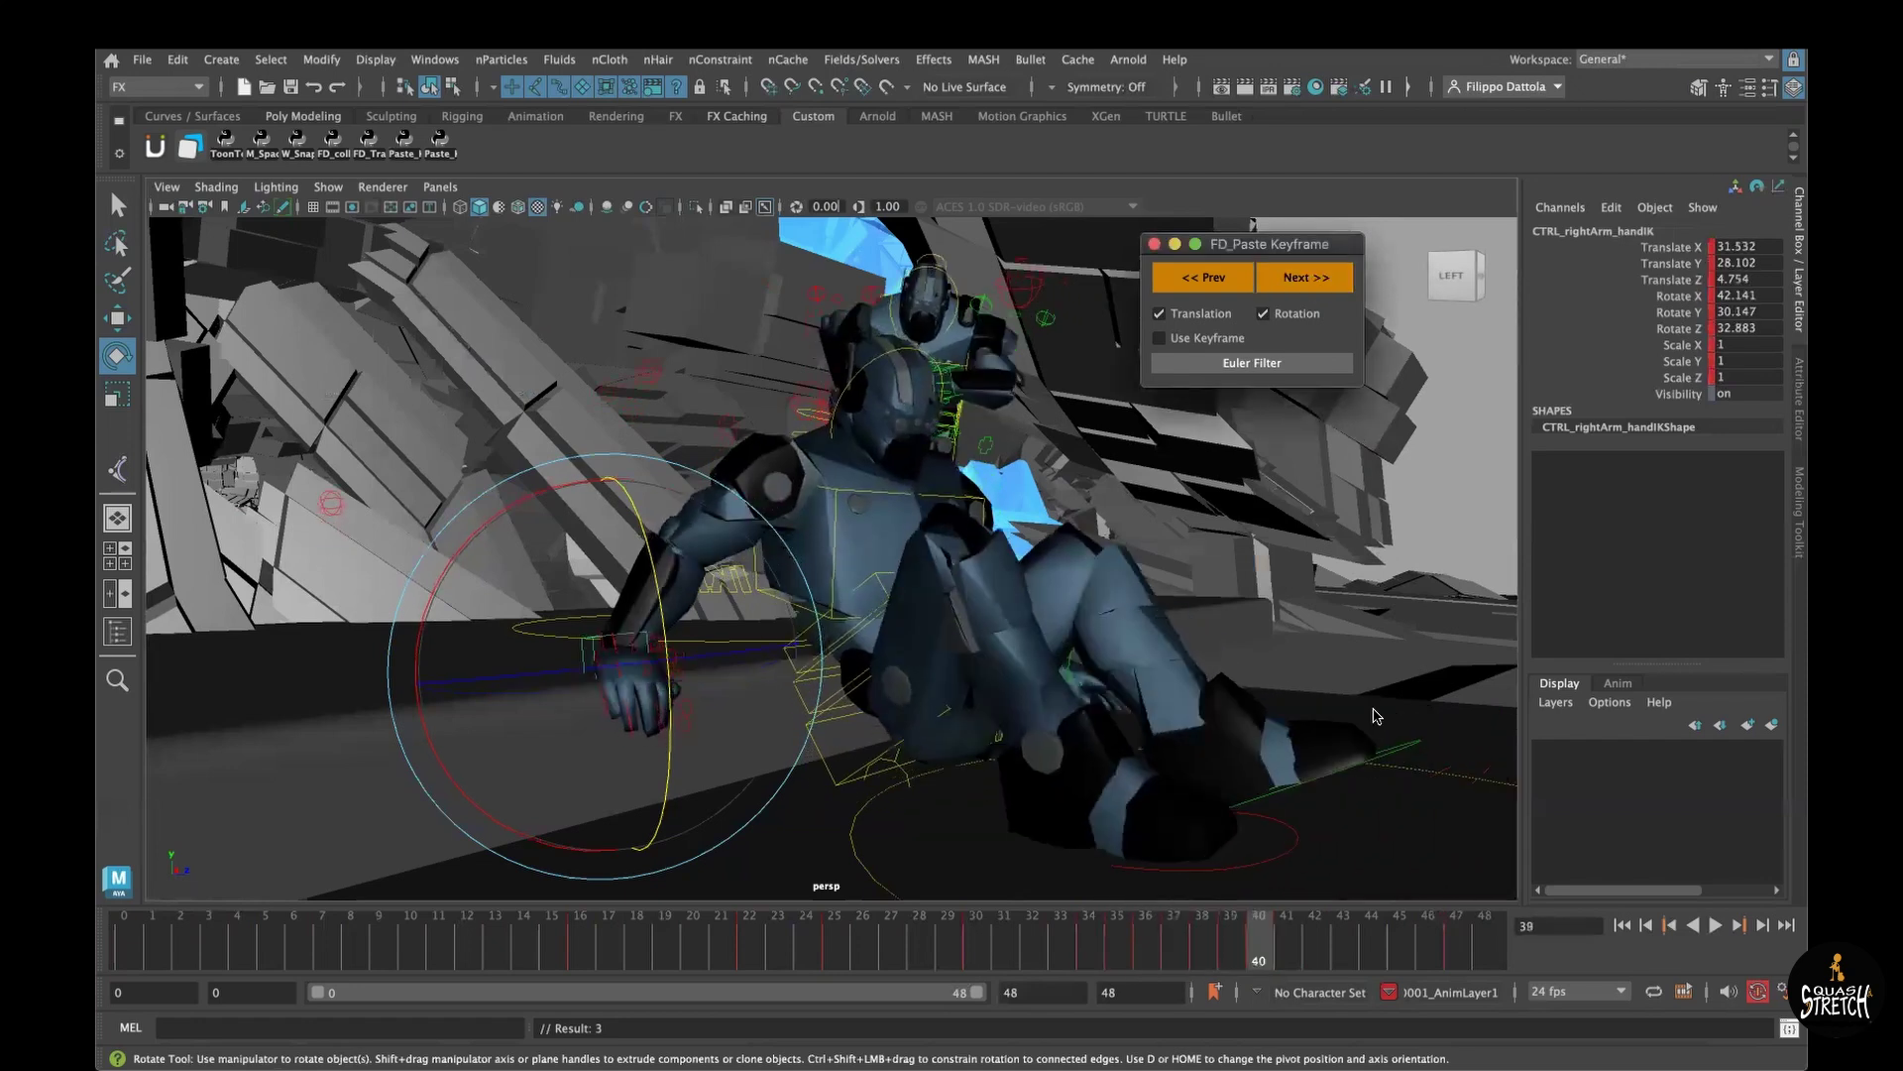
pyautogui.moveTo(1105, 936)
pyautogui.mouseDown()
pyautogui.moveTo(1235, 949)
pyautogui.moveTo(1107, 949)
pyautogui.moveTo(1206, 961)
pyautogui.moveTo(1484, 960)
pyautogui.mouseUp()
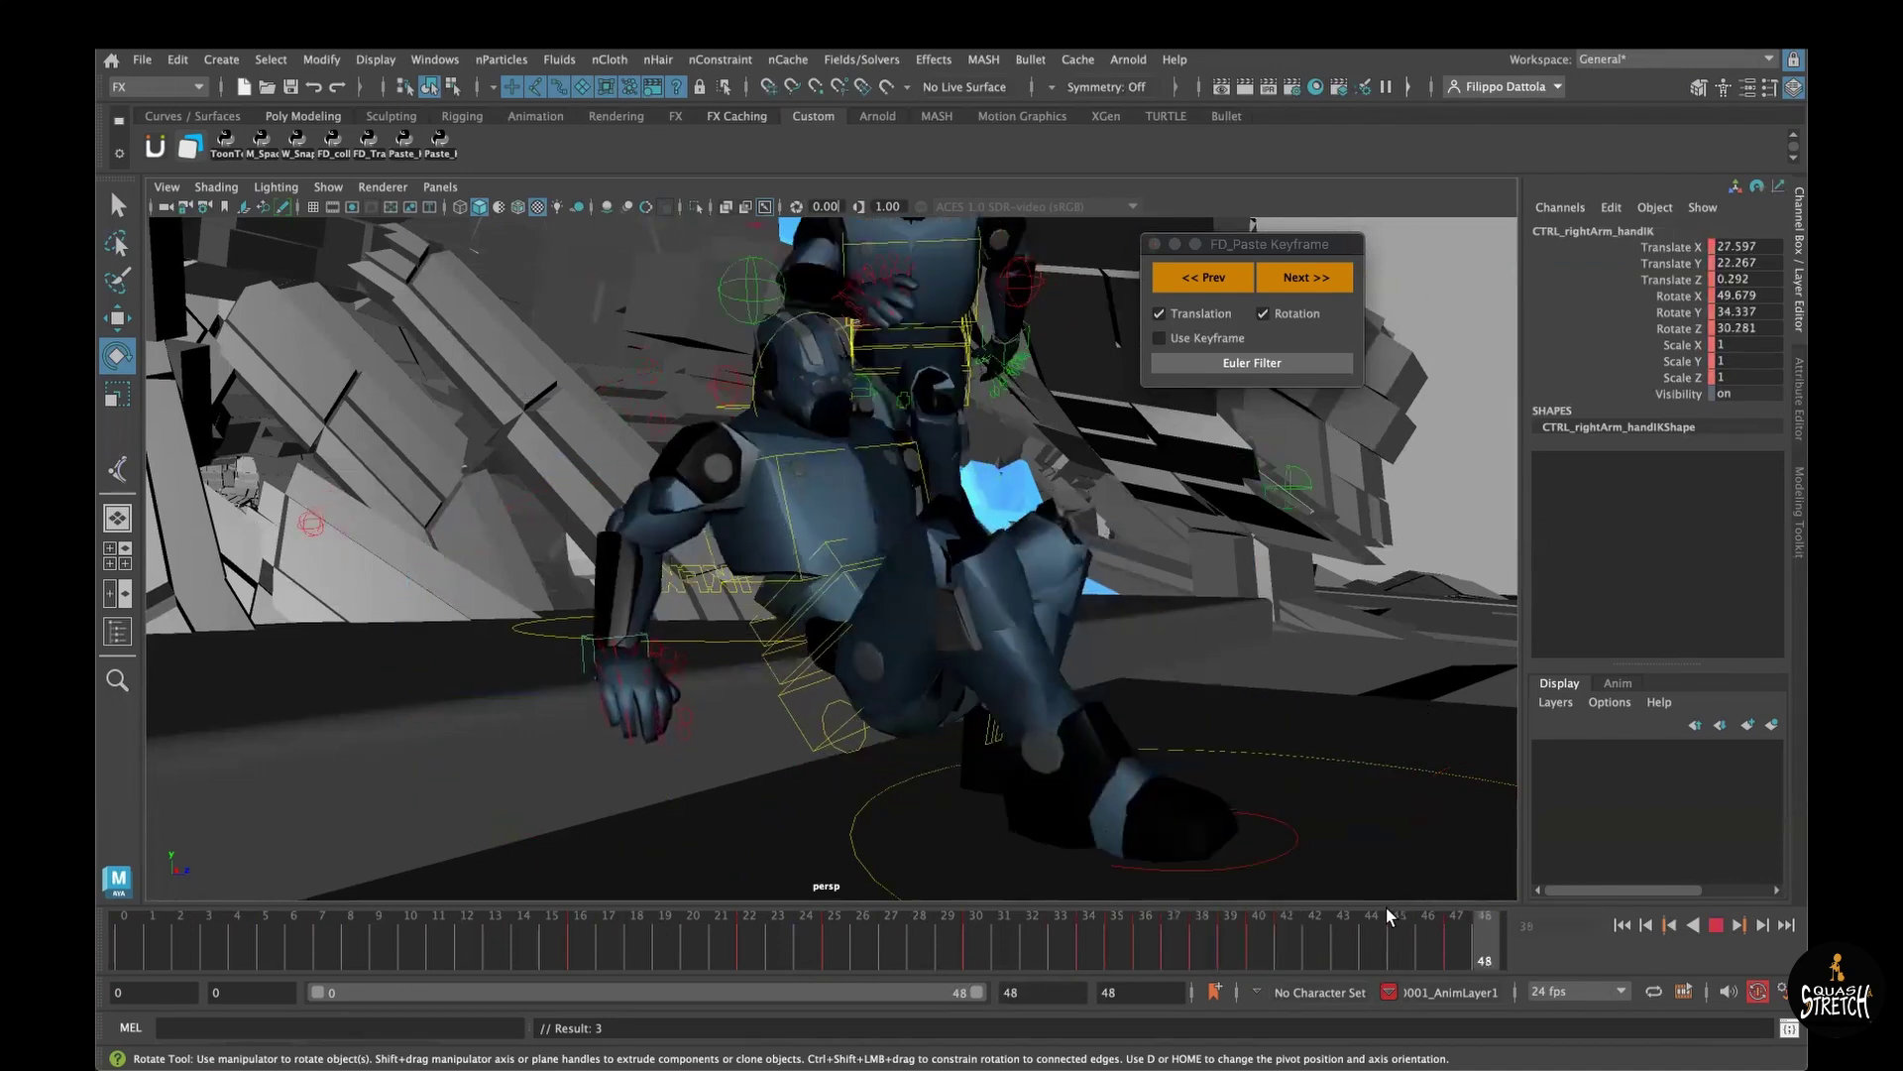
# Step: Try raising the spine root control with the Move tool at frame 48, and undo the move
pyautogui.click(845, 727)
pyautogui.press('w')
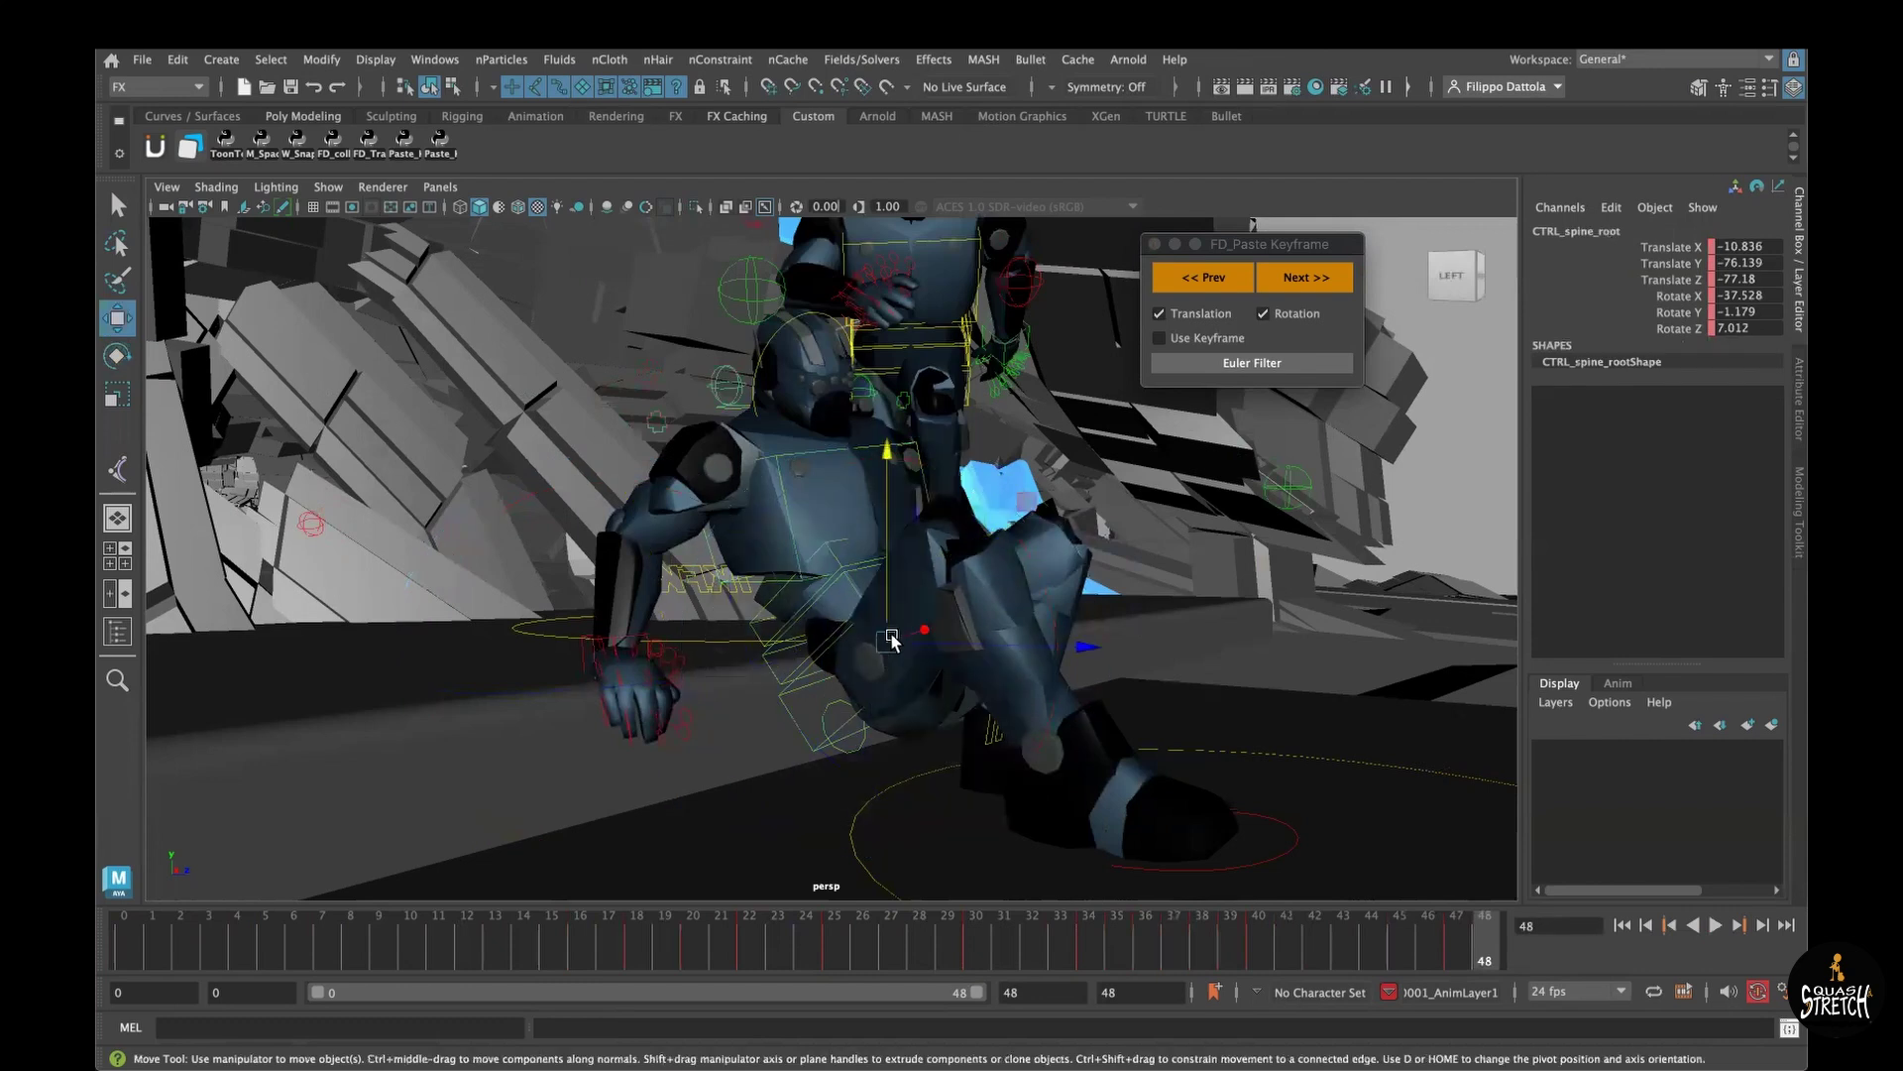
pyautogui.moveTo(890, 639); pyautogui.dragTo(923, 598)
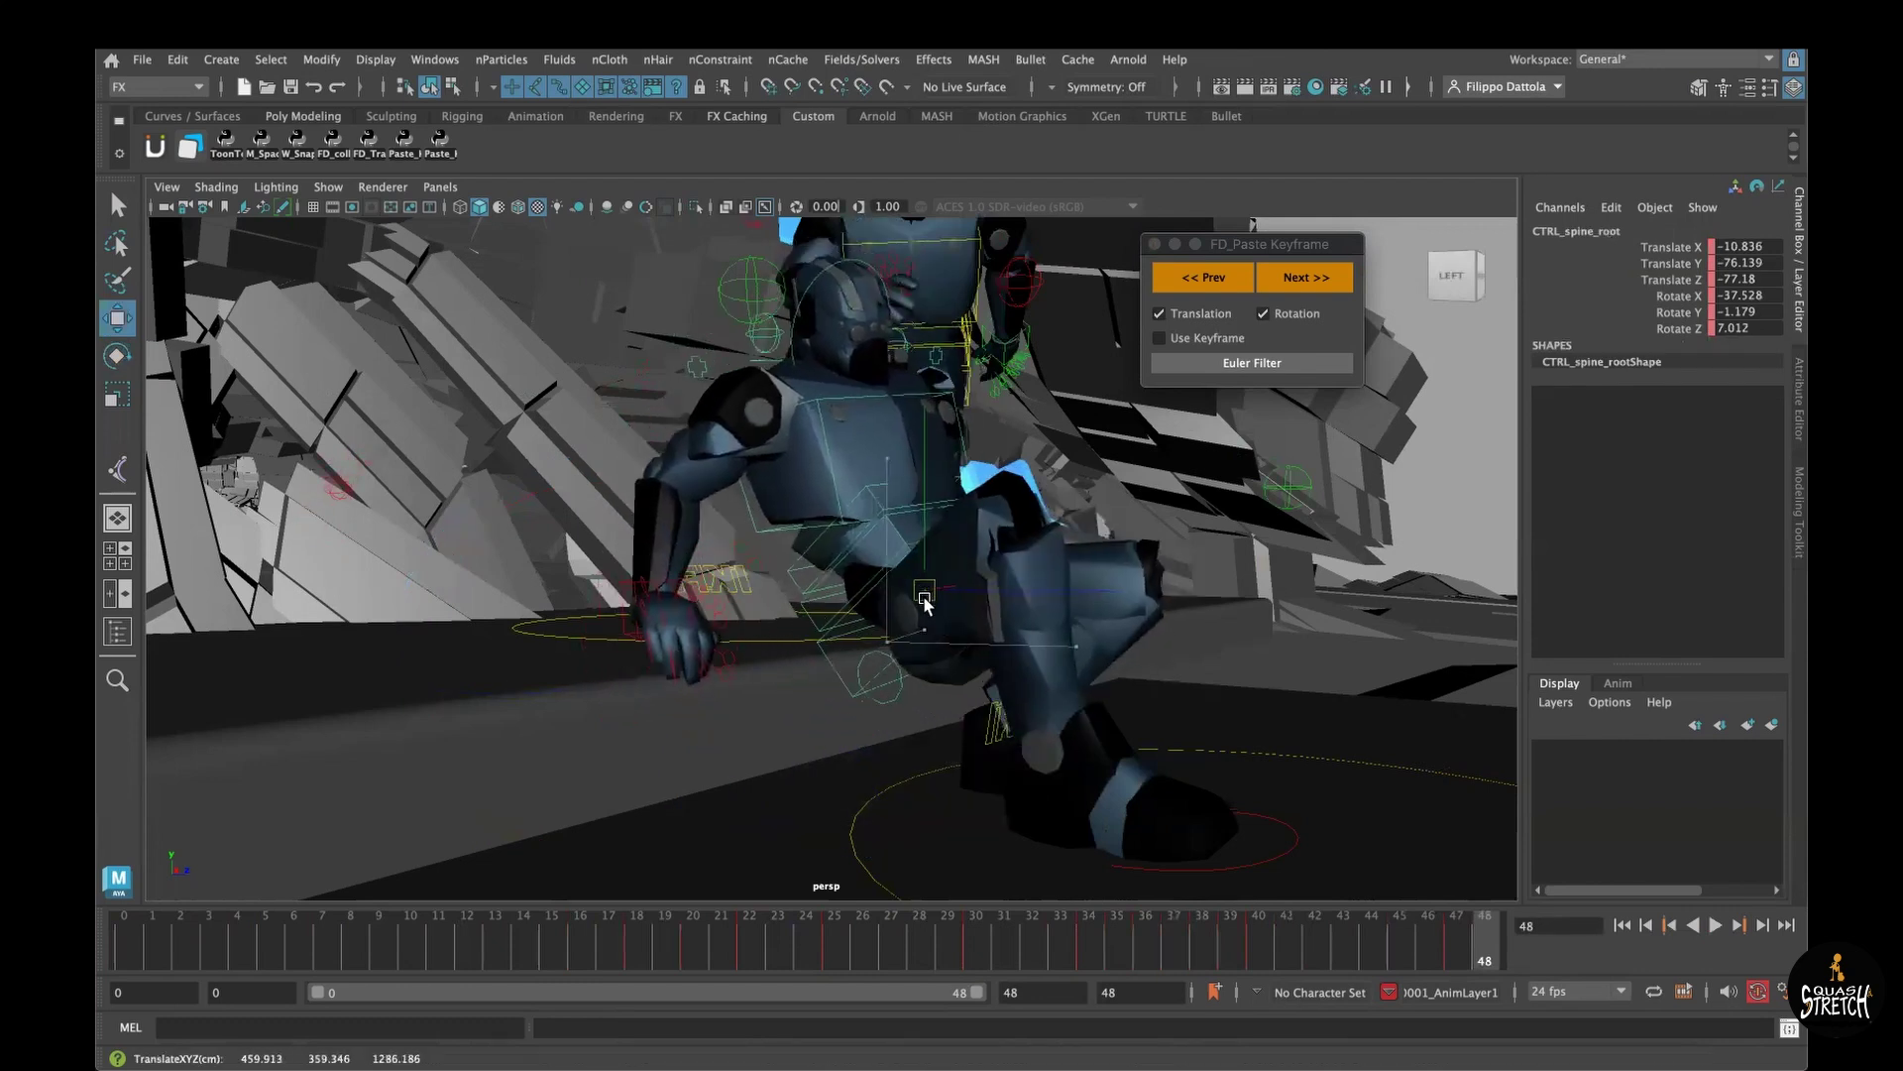
pyautogui.hotkey('ctrl', 'z')
pyautogui.hotkey('ctrl', 'z')
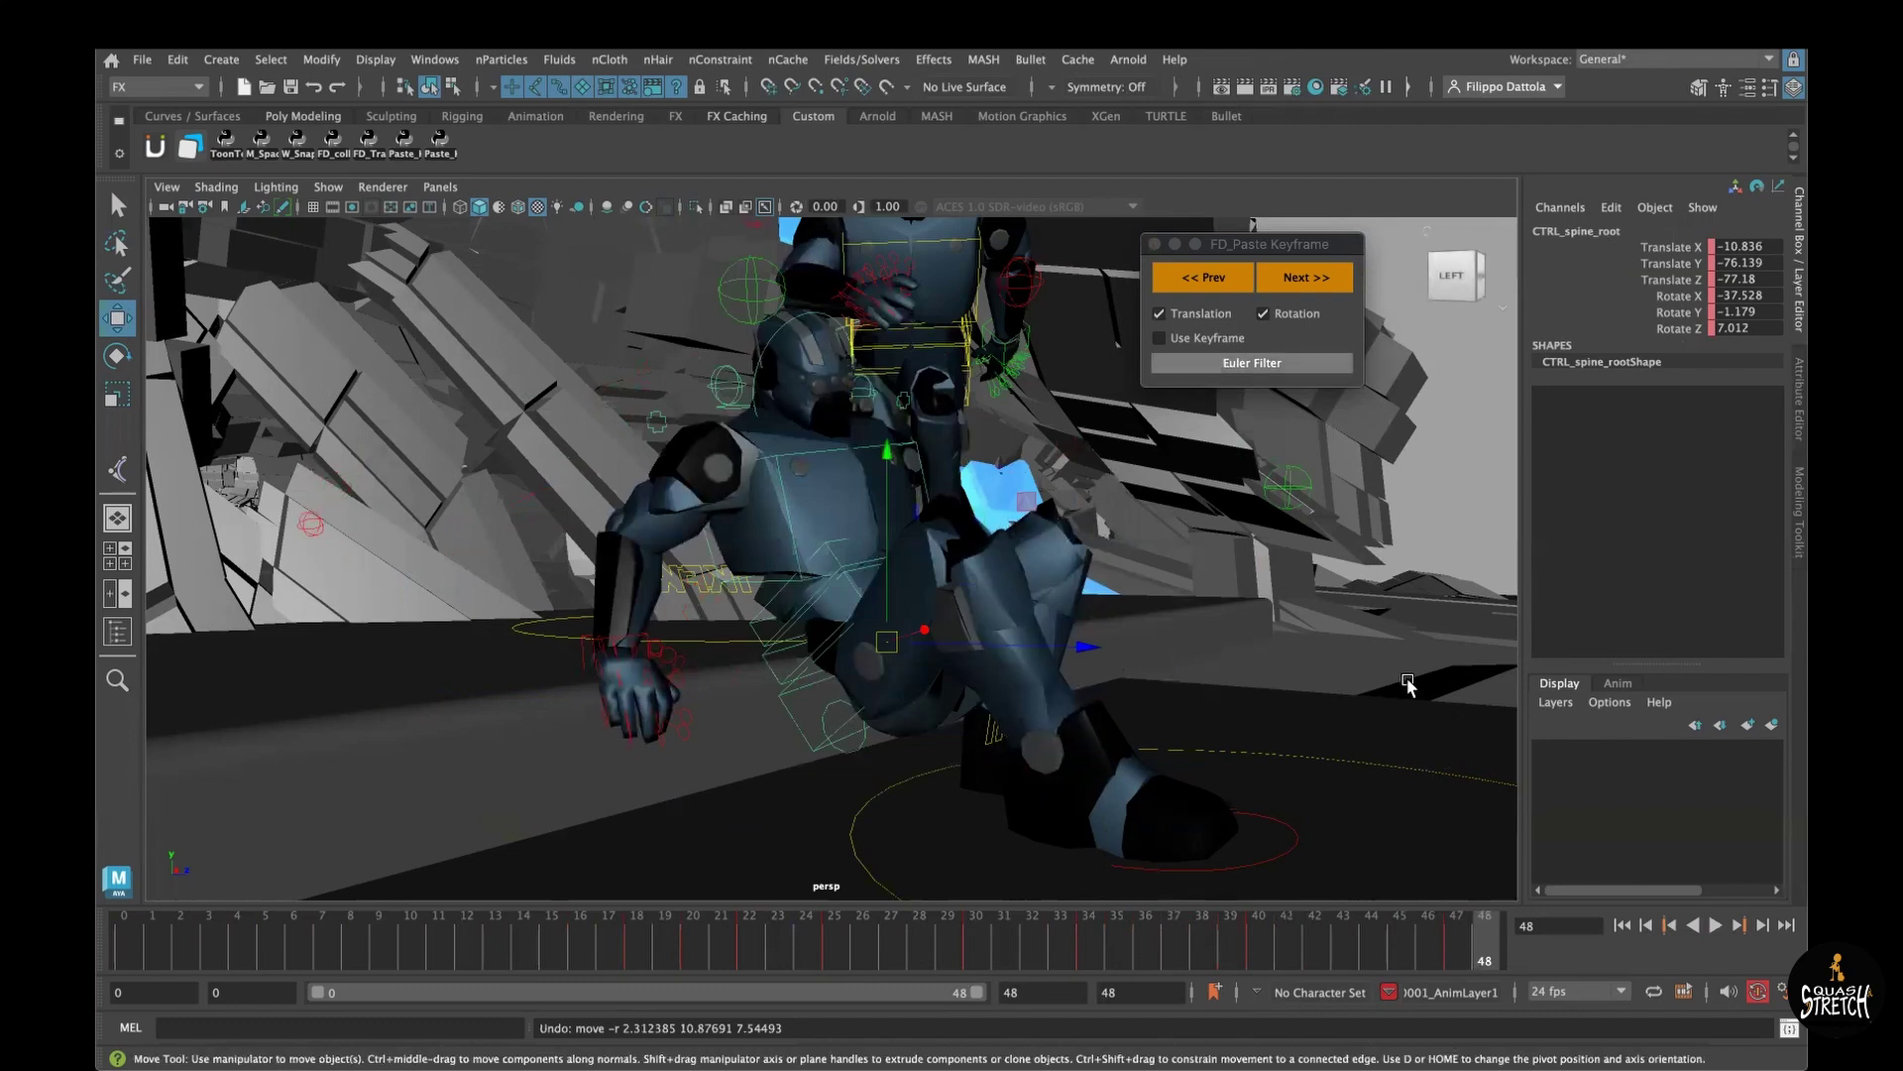
# Step: Apply the Euler Filter to the right hand IK control and scrub frames 34 to 40 to check that the hand stays planted
pyautogui.click(1098, 951)
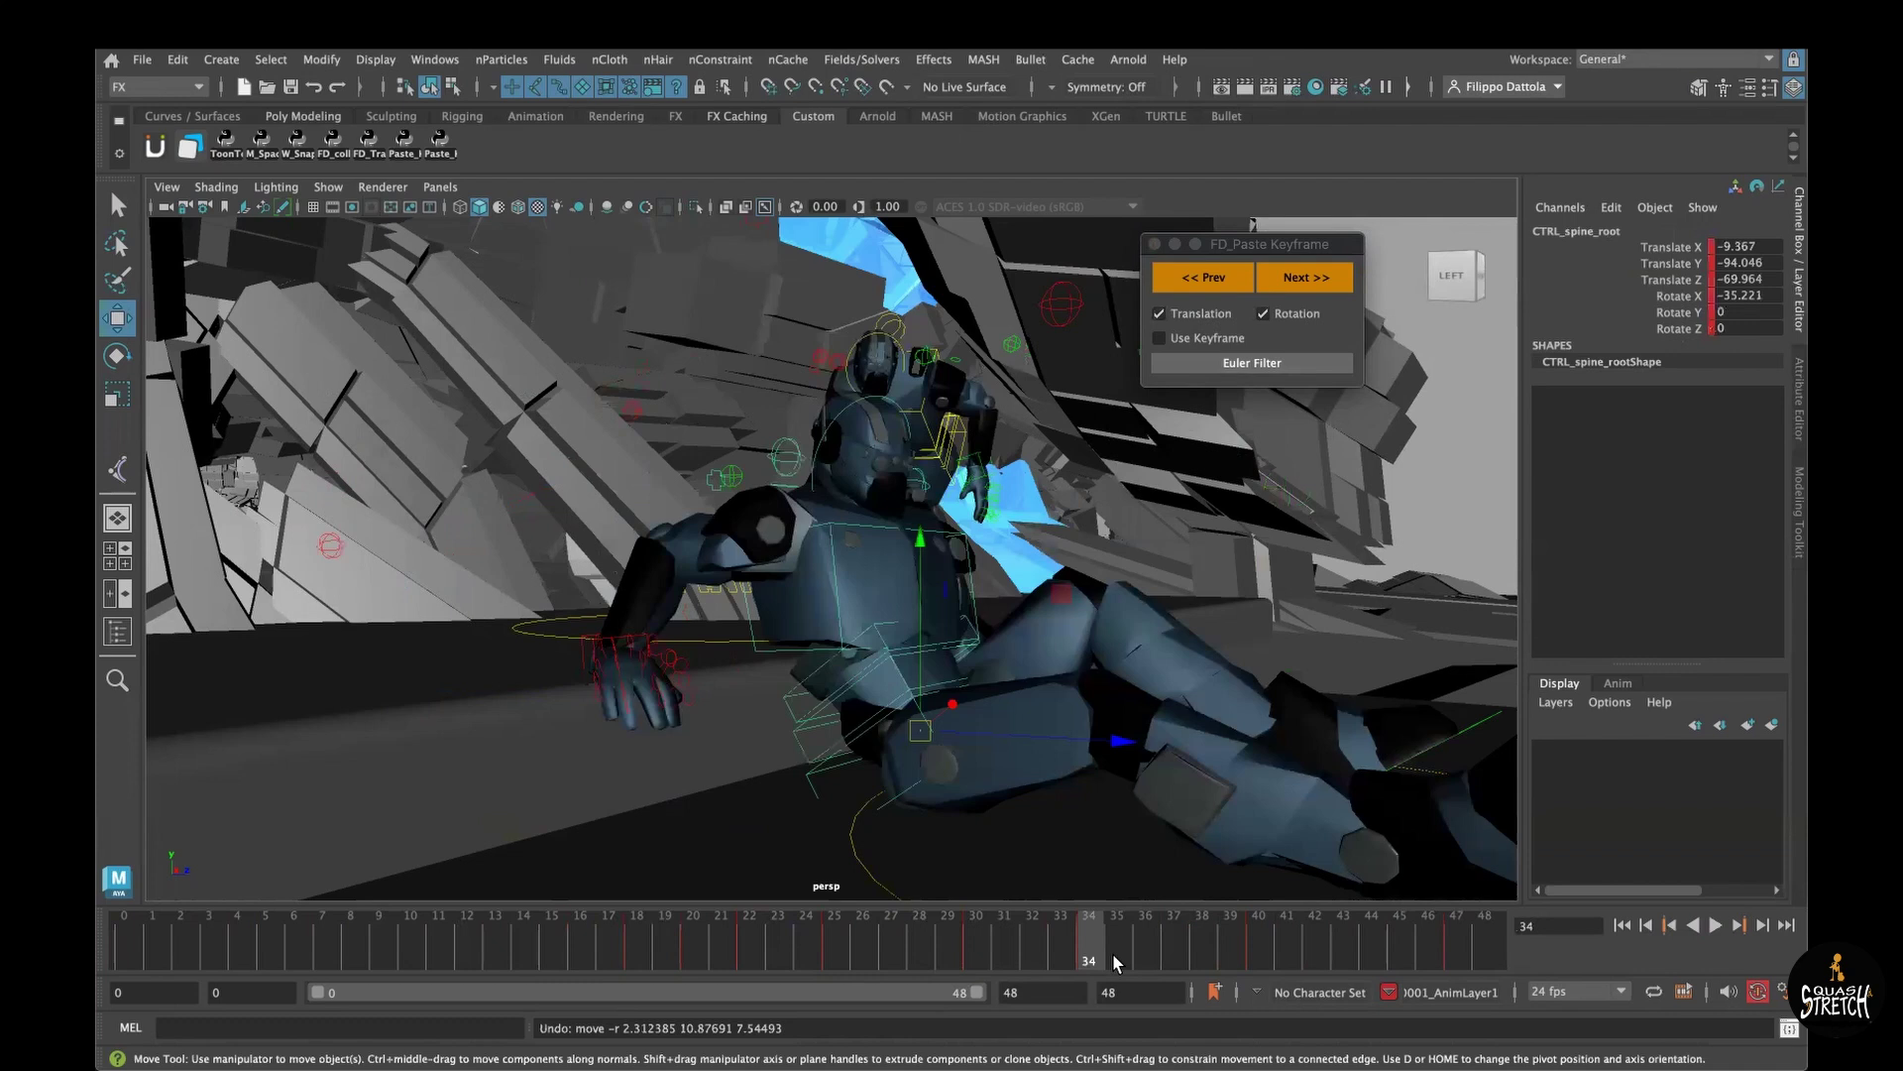
pyautogui.moveTo(1115, 962); pyautogui.dragTo(1145, 961)
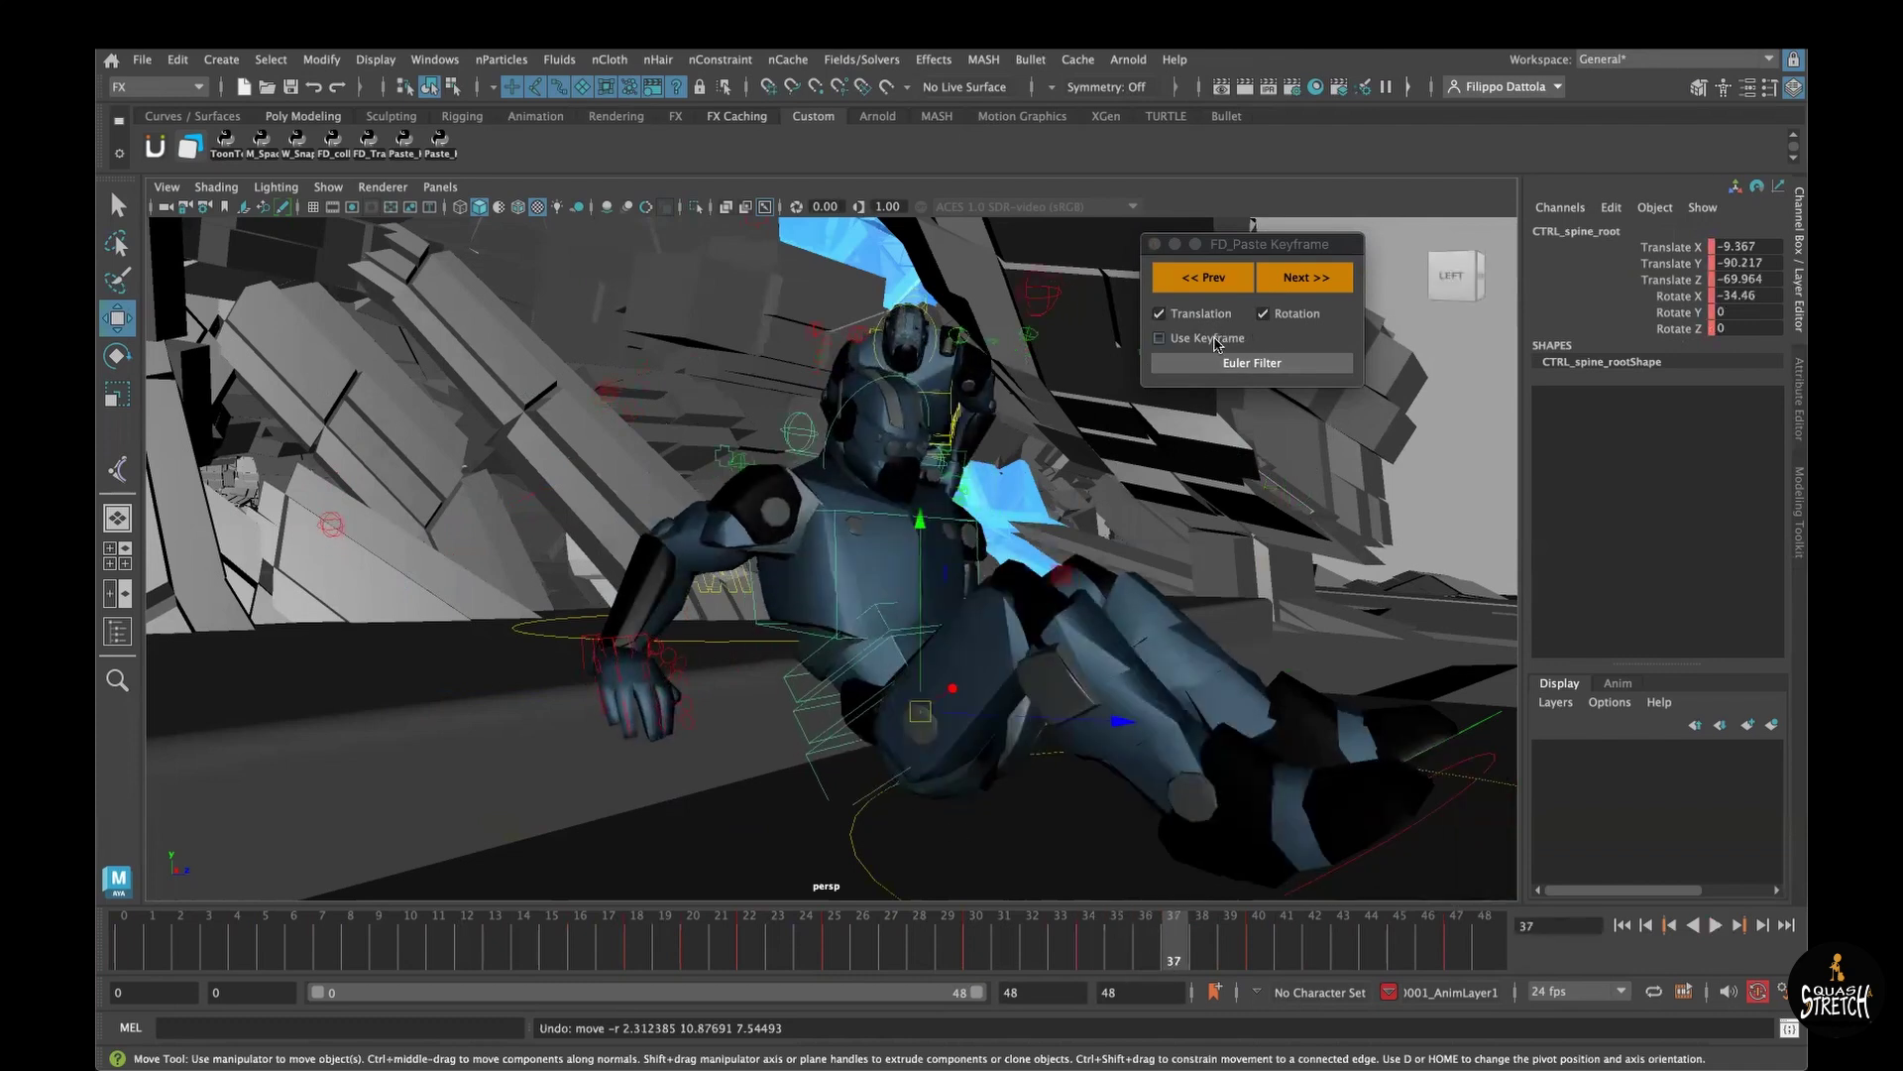
pyautogui.click(664, 638)
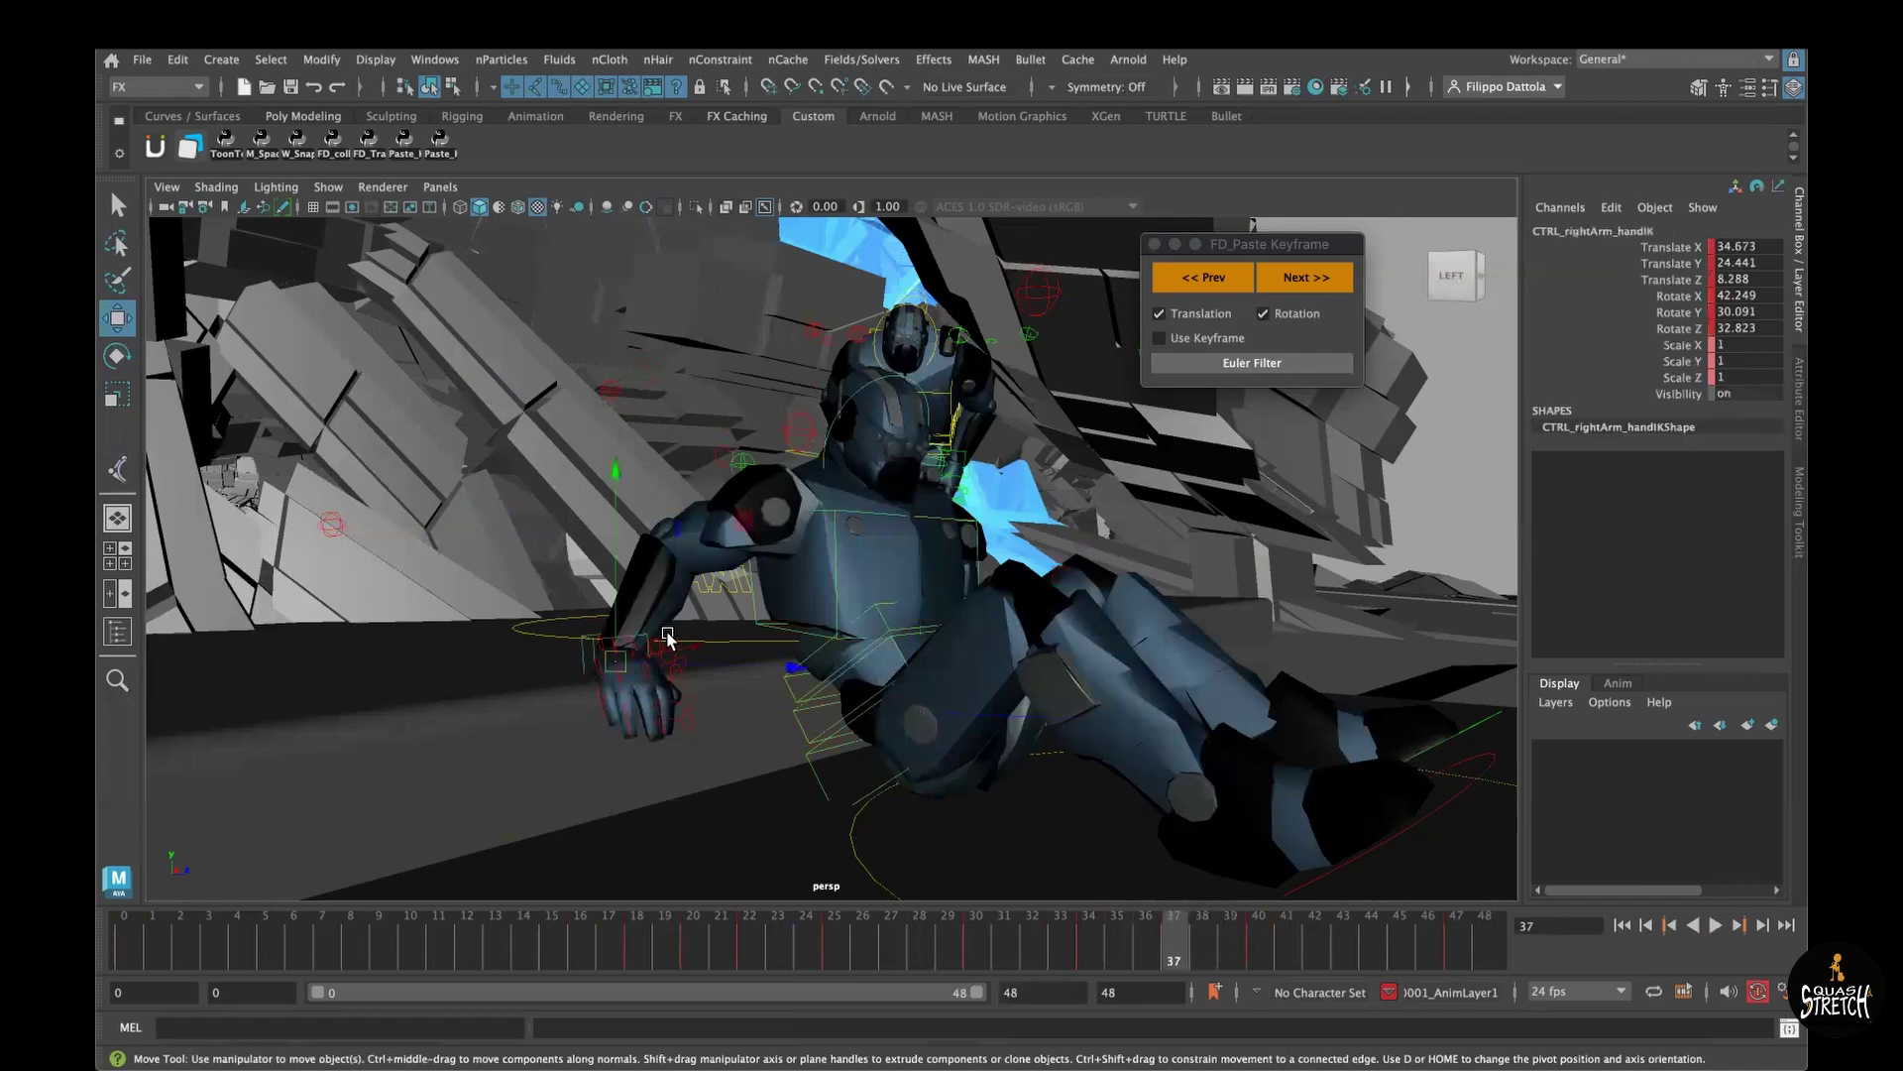
pyautogui.click(1284, 359)
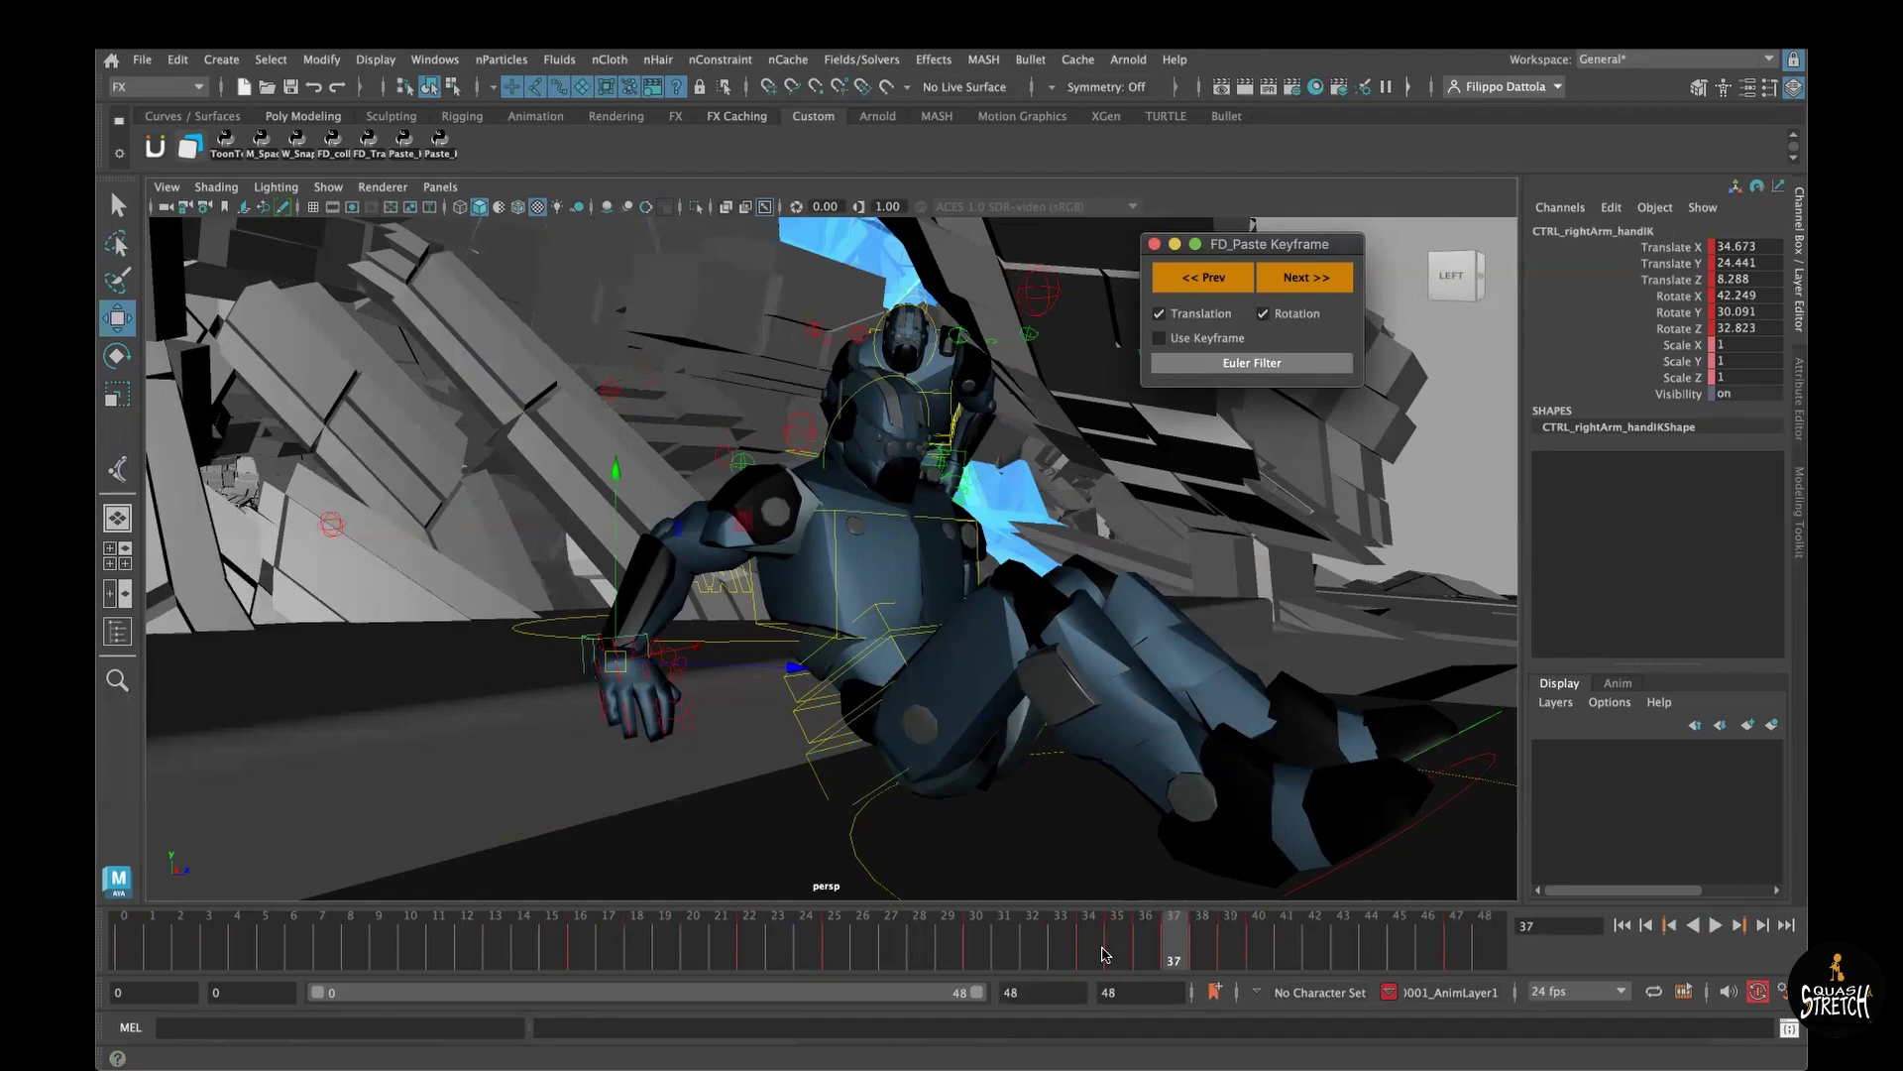
pyautogui.moveTo(1103, 953); pyautogui.dragTo(1249, 950)
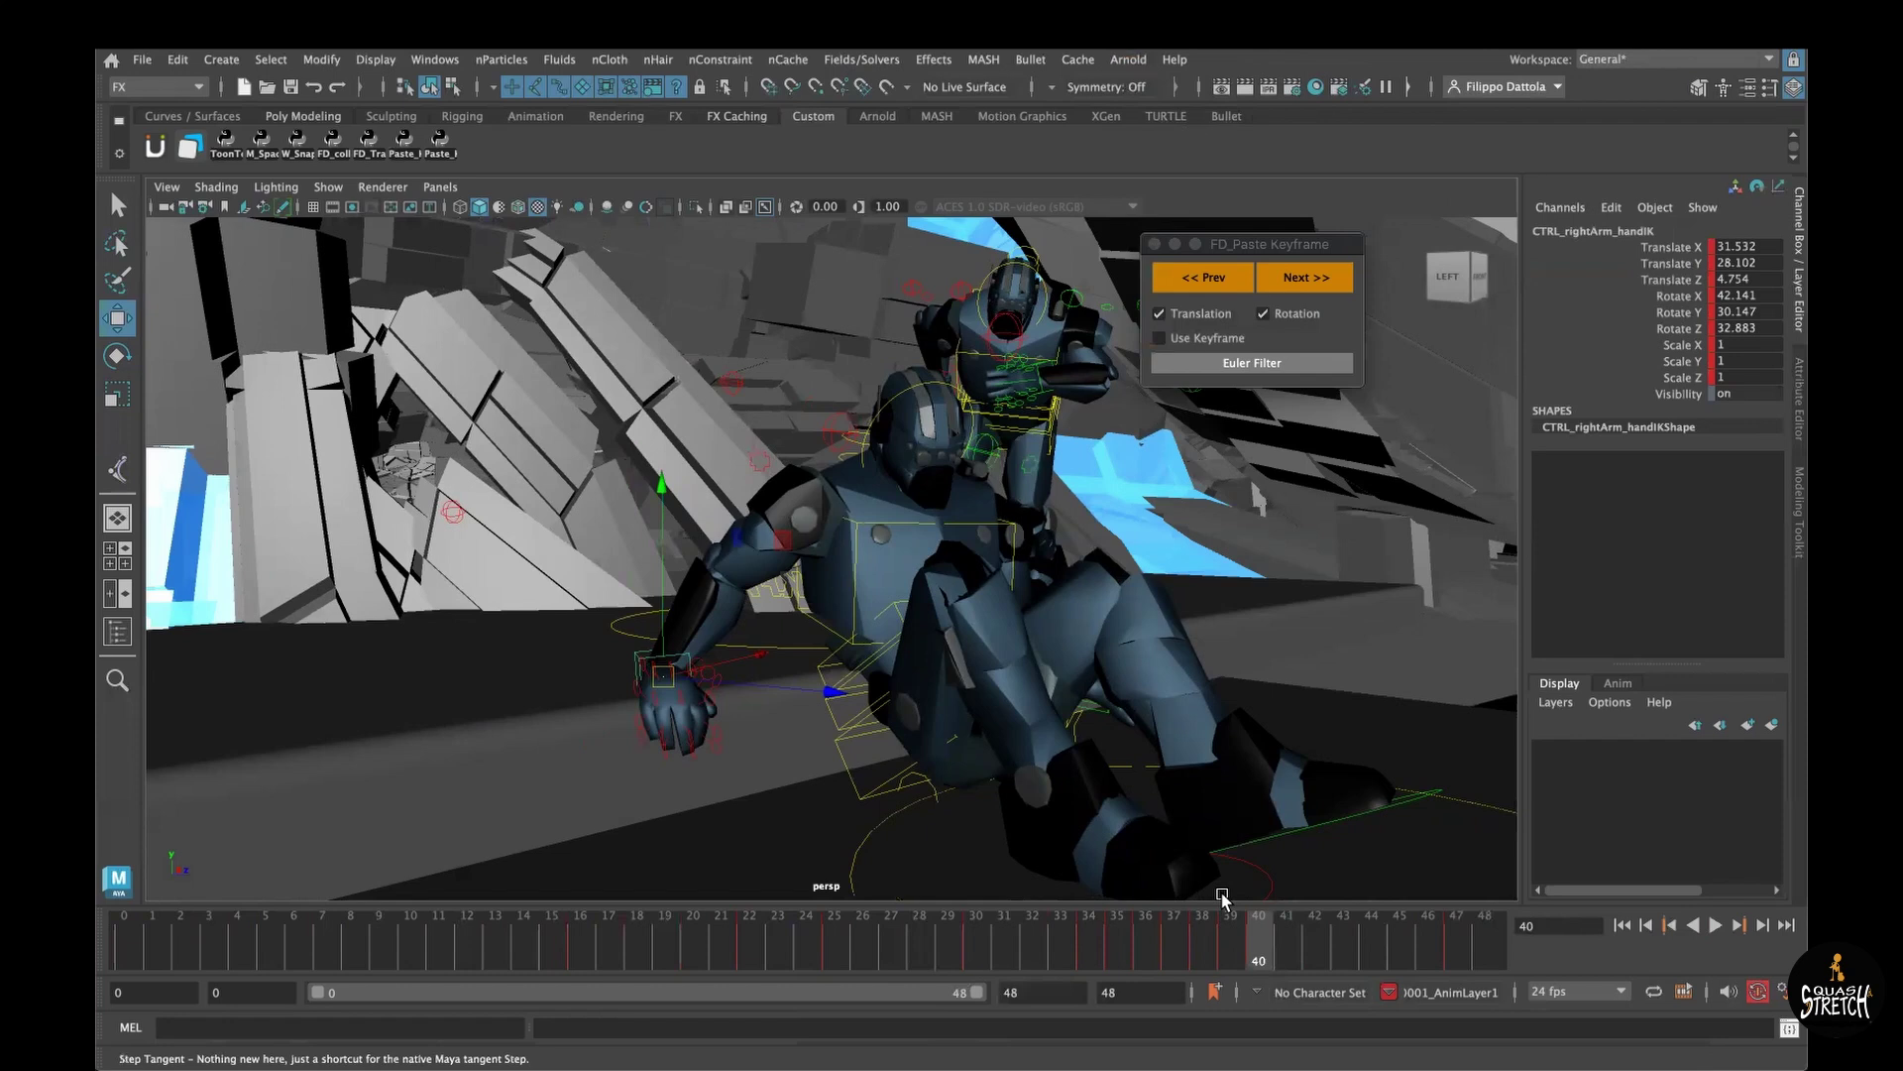
pyautogui.keyDown('alt'); pyautogui.moveTo(1200, 780); pyautogui.dragTo(1041, 735); pyautogui.keyUp('alt')
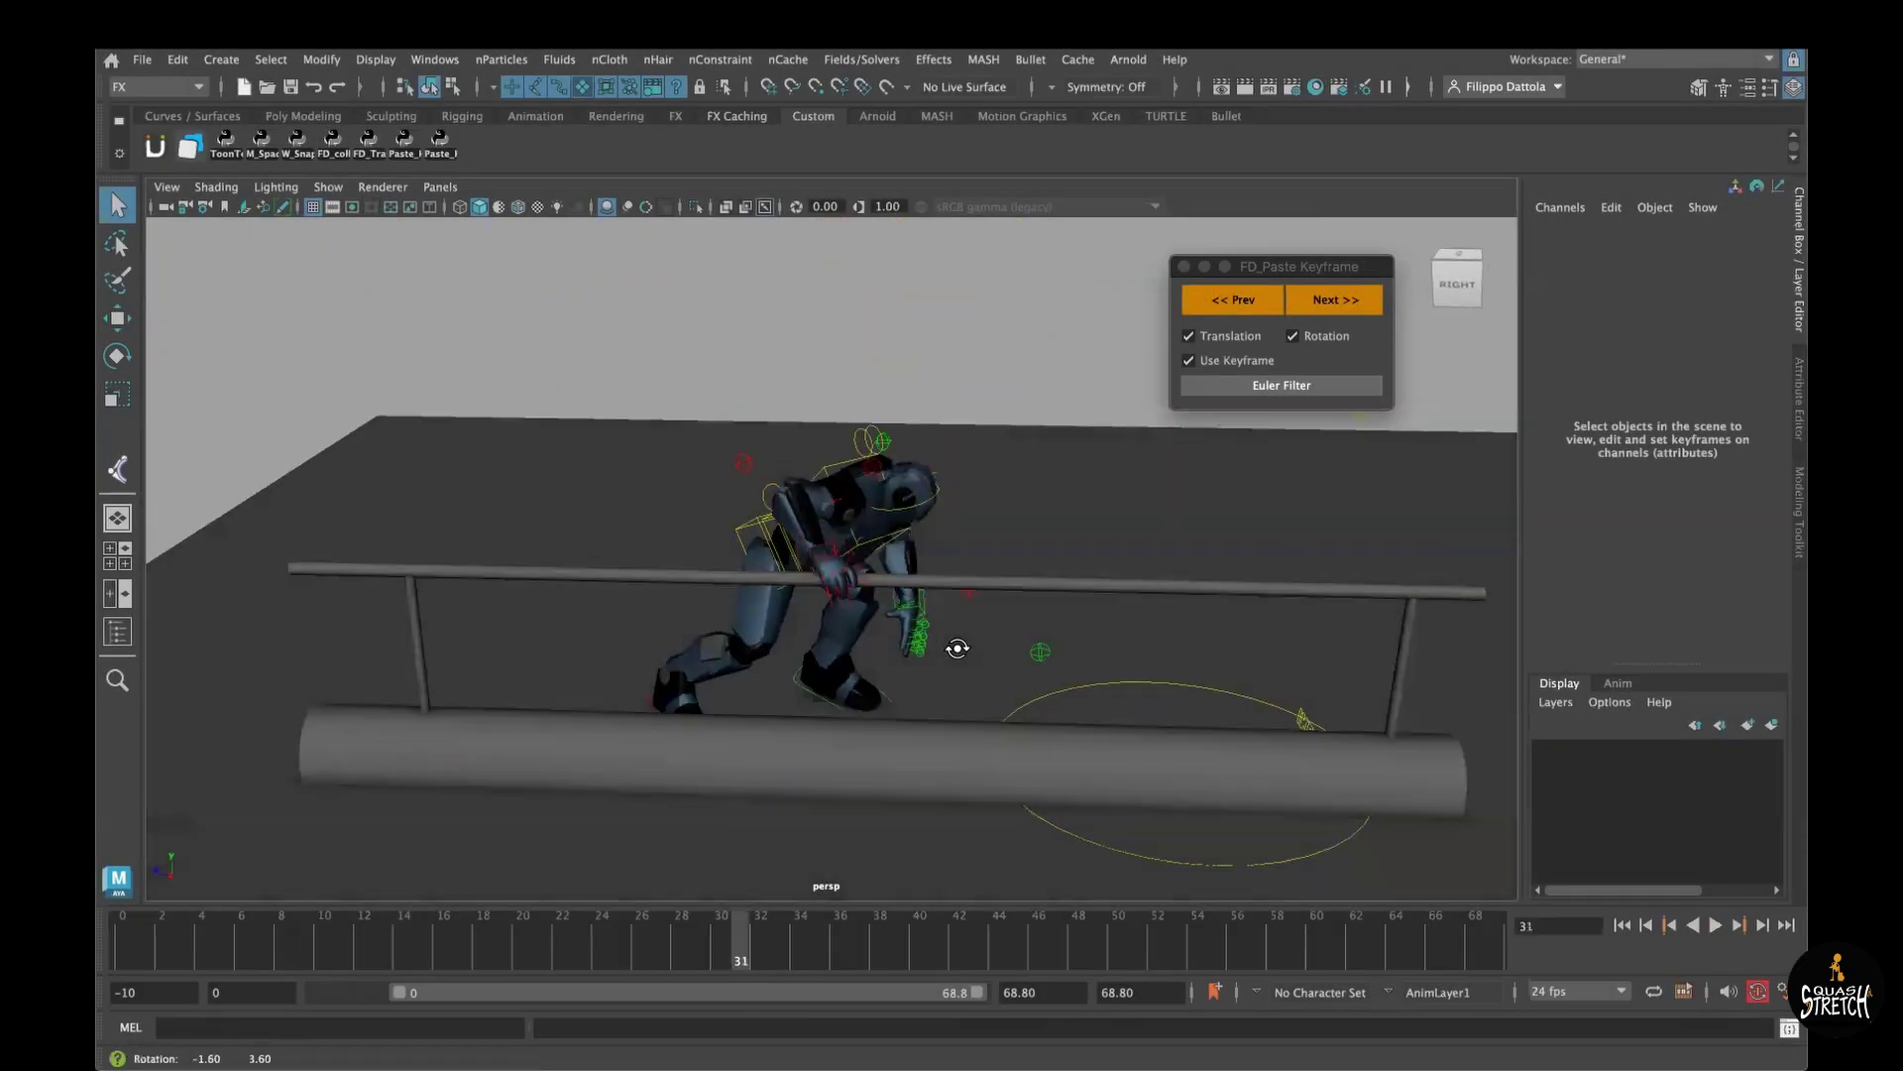
# Step: Review the railing scene's animation by scrubbing and playing it while viewing the robot beside the rail
pyautogui.keyDown('alt'); pyautogui.moveTo(956, 651); pyautogui.dragTo(950, 686); pyautogui.keyUp('alt')
pyautogui.moveTo(182, 944); pyautogui.dragTo(793, 845)
pyautogui.keyDown('alt'); pyautogui.moveTo(789, 846); pyautogui.dragTo(690, 799, button='middle'); pyautogui.keyUp('alt')
pyautogui.keyDown('alt'); pyautogui.moveTo(804, 849); pyautogui.dragTo(884, 839, button='right'); pyautogui.keyUp('alt')
pyautogui.keyDown('alt'); pyautogui.moveTo(872, 843); pyautogui.dragTo(939, 947); pyautogui.keyUp('alt')
pyautogui.hotkey('alt', 'v')
pyautogui.moveTo(929, 783)
pyautogui.keyDown('alt'); pyautogui.mouseDown(button='right')
pyautogui.moveTo(981, 803)
pyautogui.moveTo(986, 854)
pyautogui.moveTo(950, 778)
pyautogui.moveTo(925, 790)
pyautogui.mouseUp(button='right'); pyautogui.keyUp('alt')
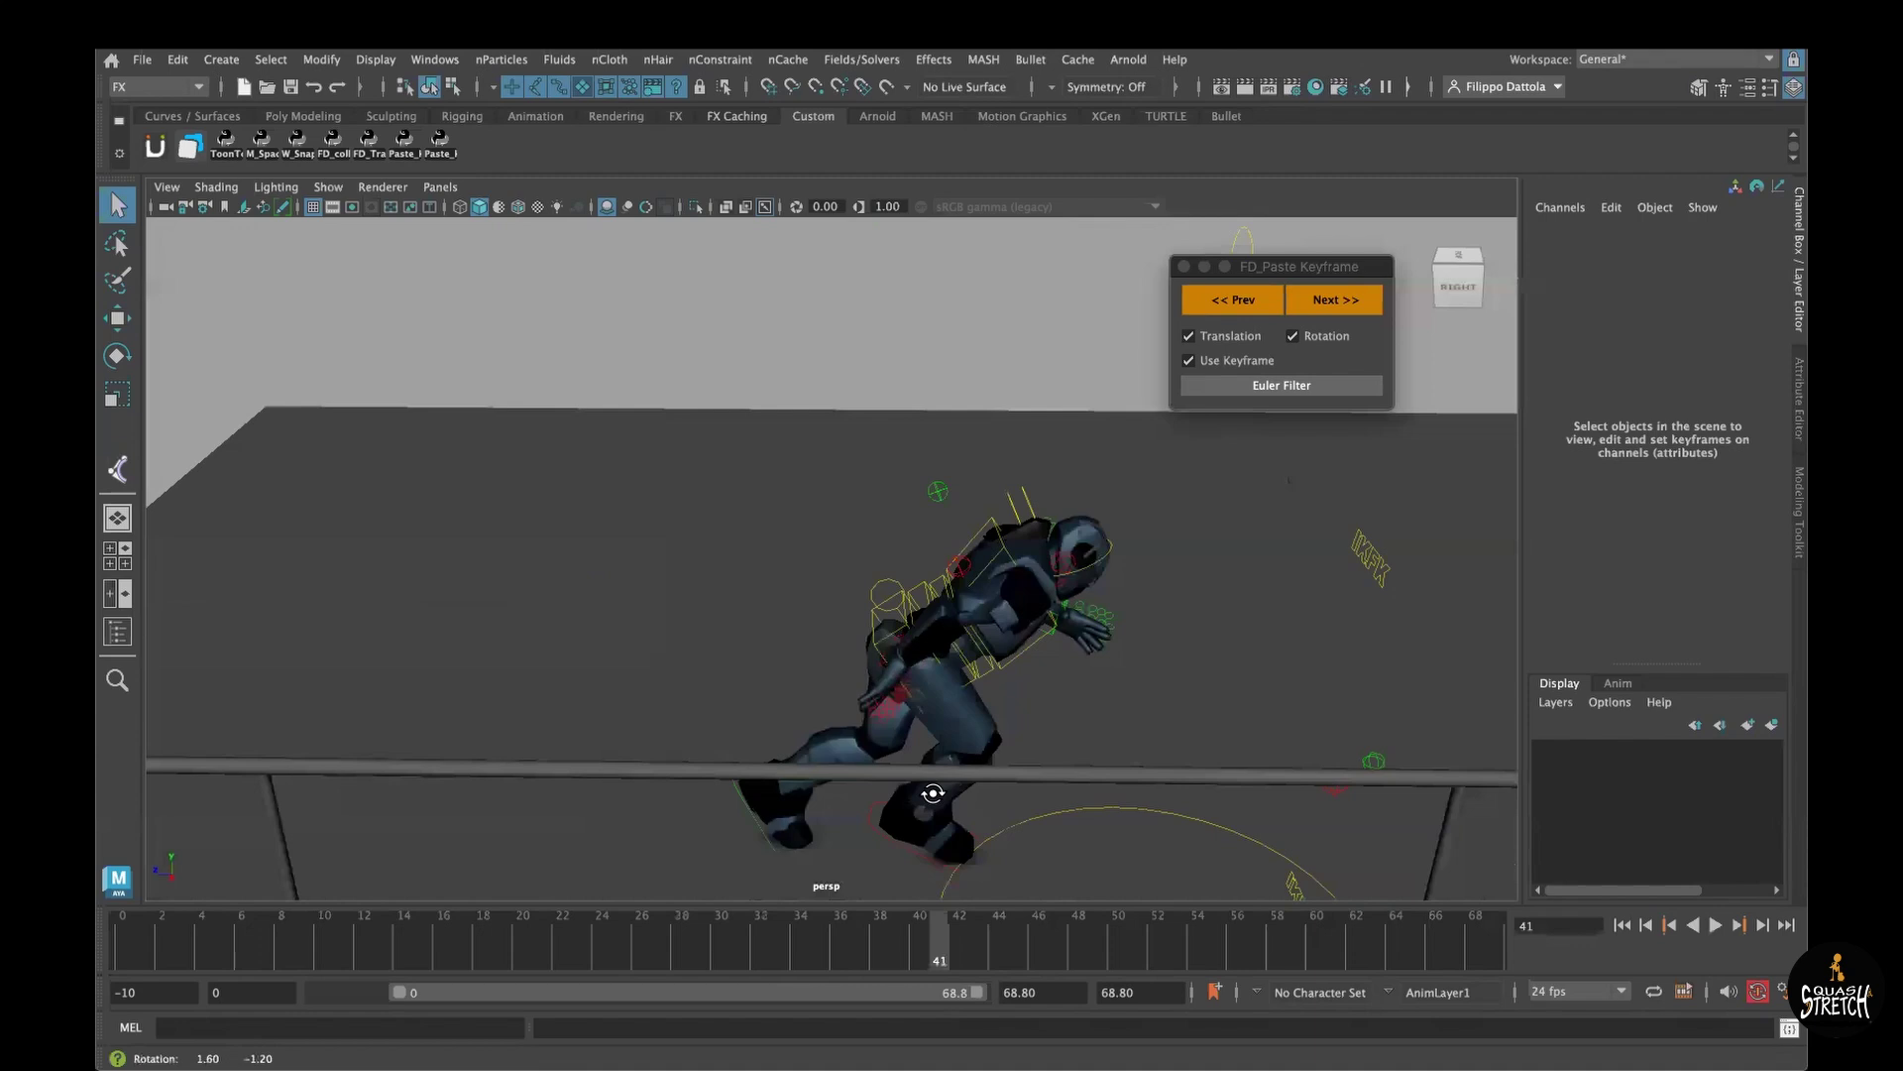
# Step: Exclude surfaces from selection and select the robot's right hand IK control beside the railing
pyautogui.moveTo(712, 945); pyautogui.dragTo(759, 938)
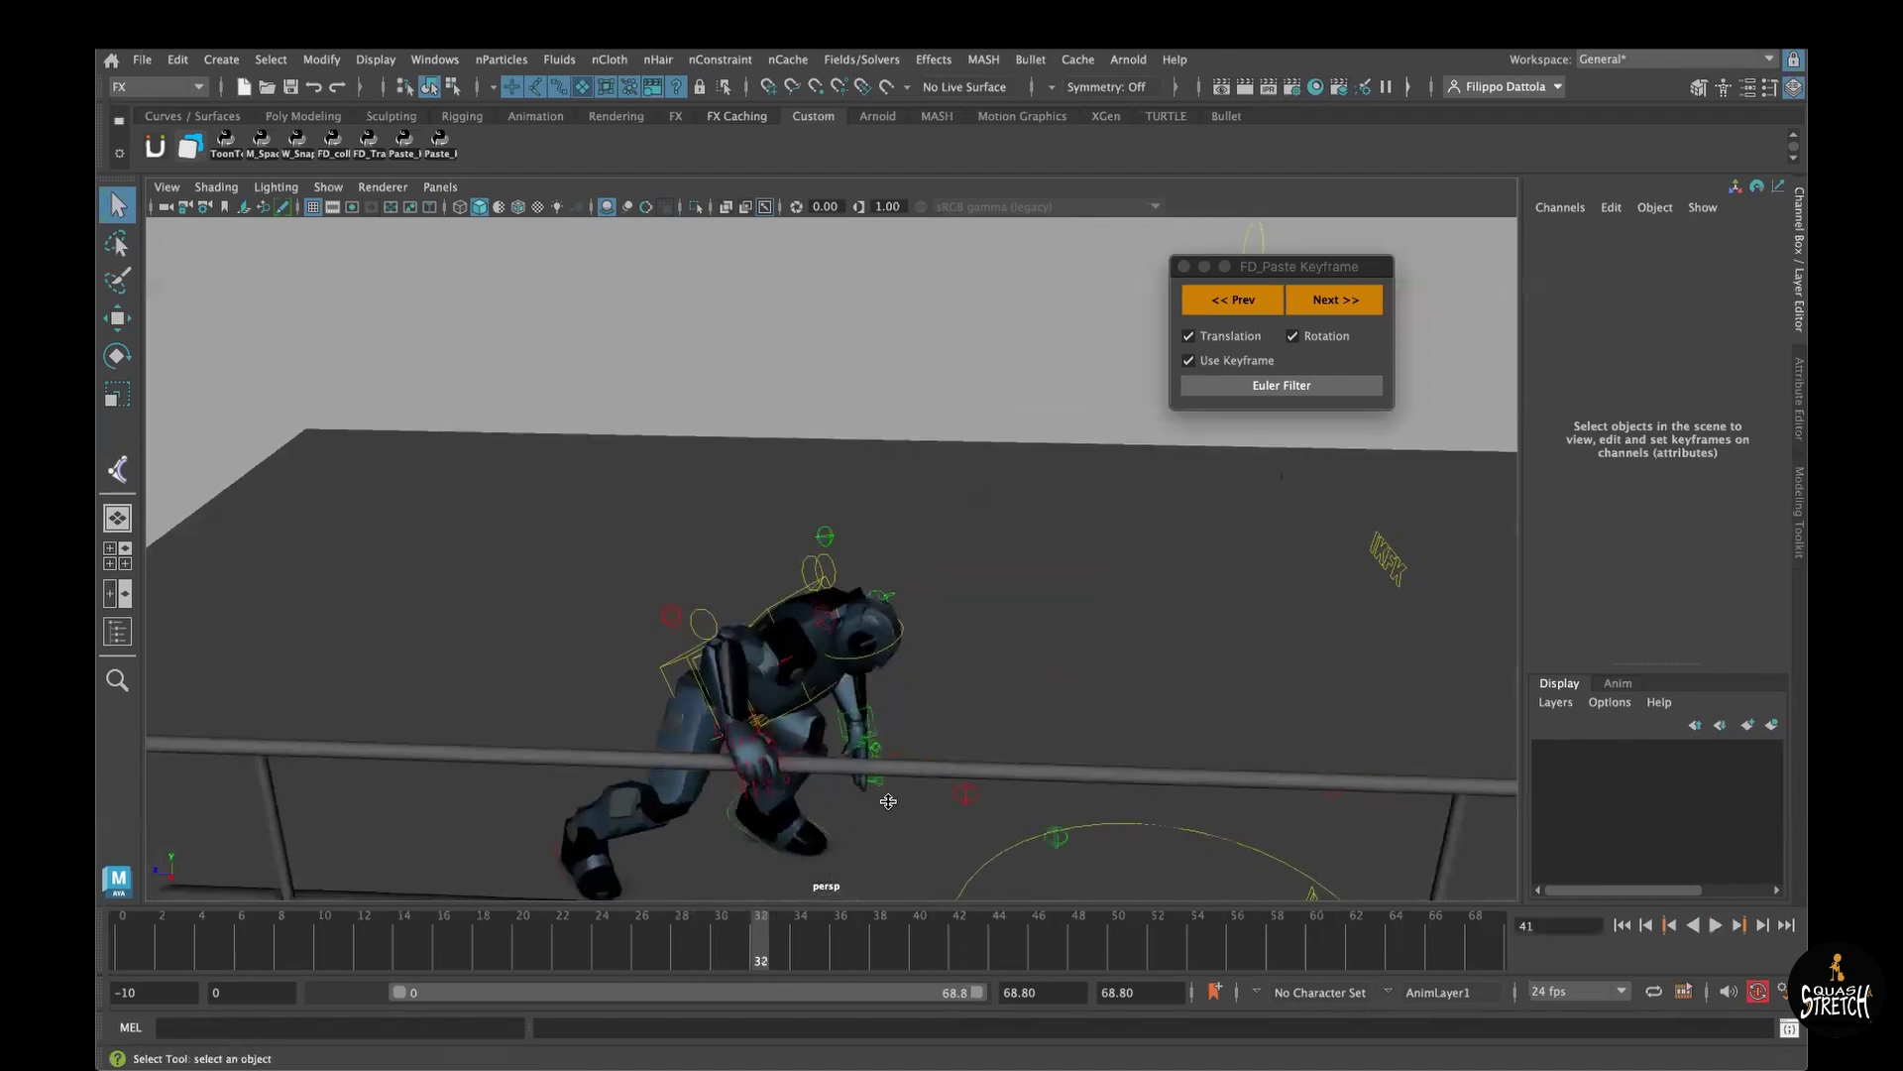
pyautogui.keyDown('alt'); pyautogui.moveTo(896, 769); pyautogui.dragTo(976, 827, button='right'); pyautogui.keyUp('alt')
pyautogui.keyDown('alt'); pyautogui.moveTo(976, 828); pyautogui.dragTo(948, 748, button='middle'); pyautogui.keyUp('alt')
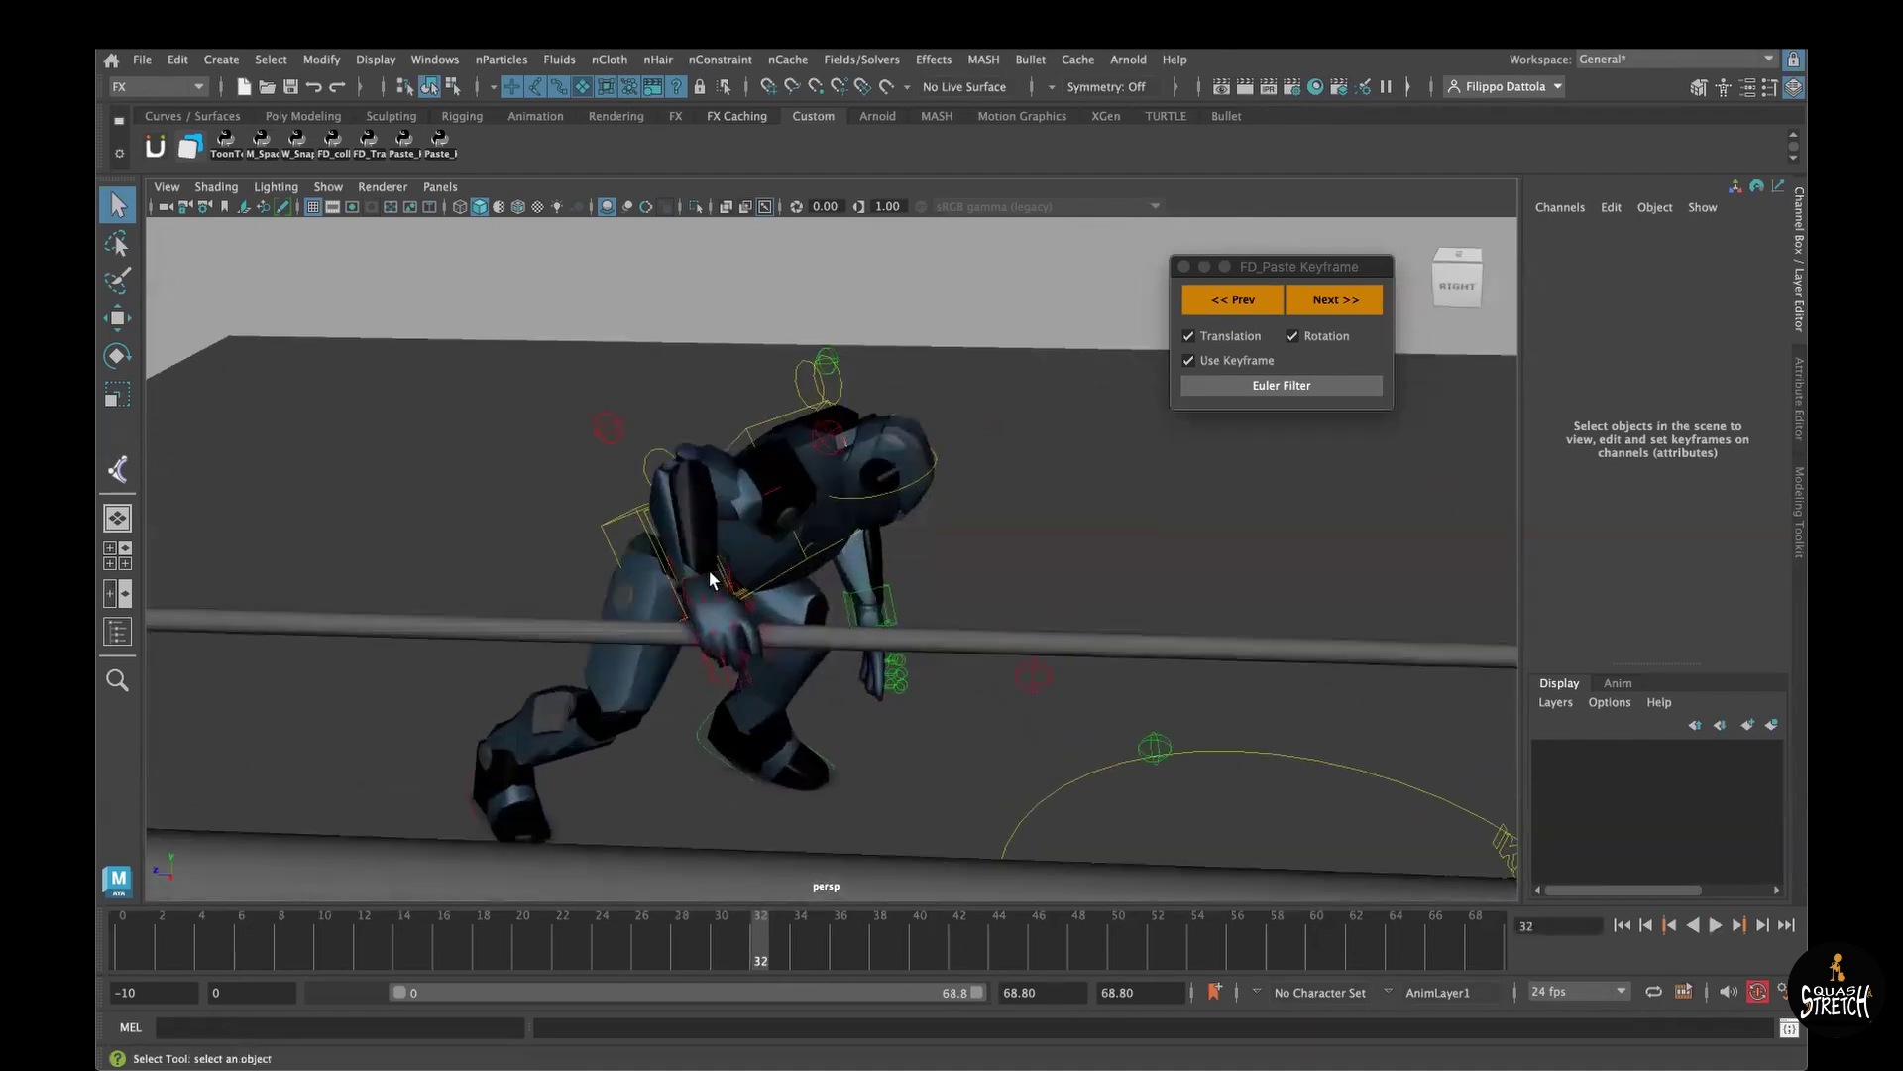
pyautogui.click(726, 722)
pyautogui.keyDown('alt'); pyautogui.moveTo(725, 729); pyautogui.dragTo(715, 723); pyautogui.keyUp('alt')
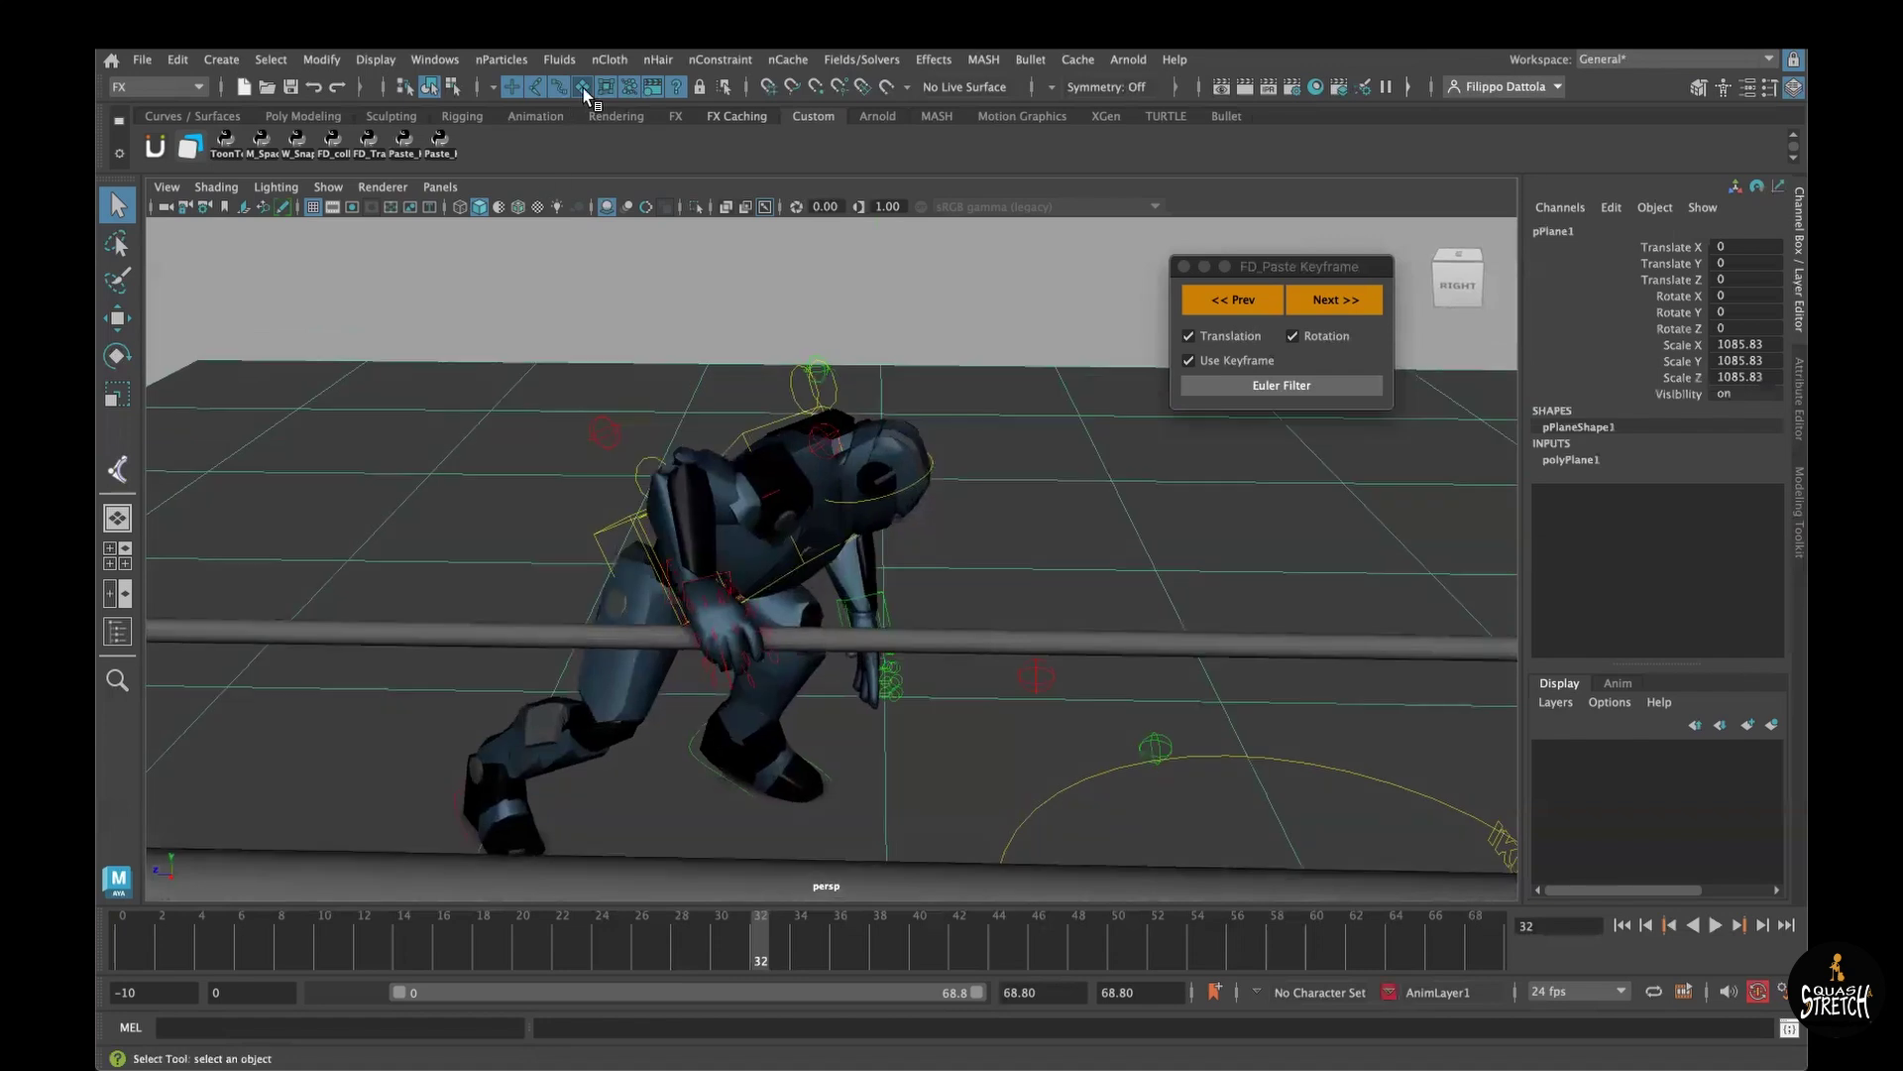
pyautogui.click(684, 593)
pyautogui.click(703, 615)
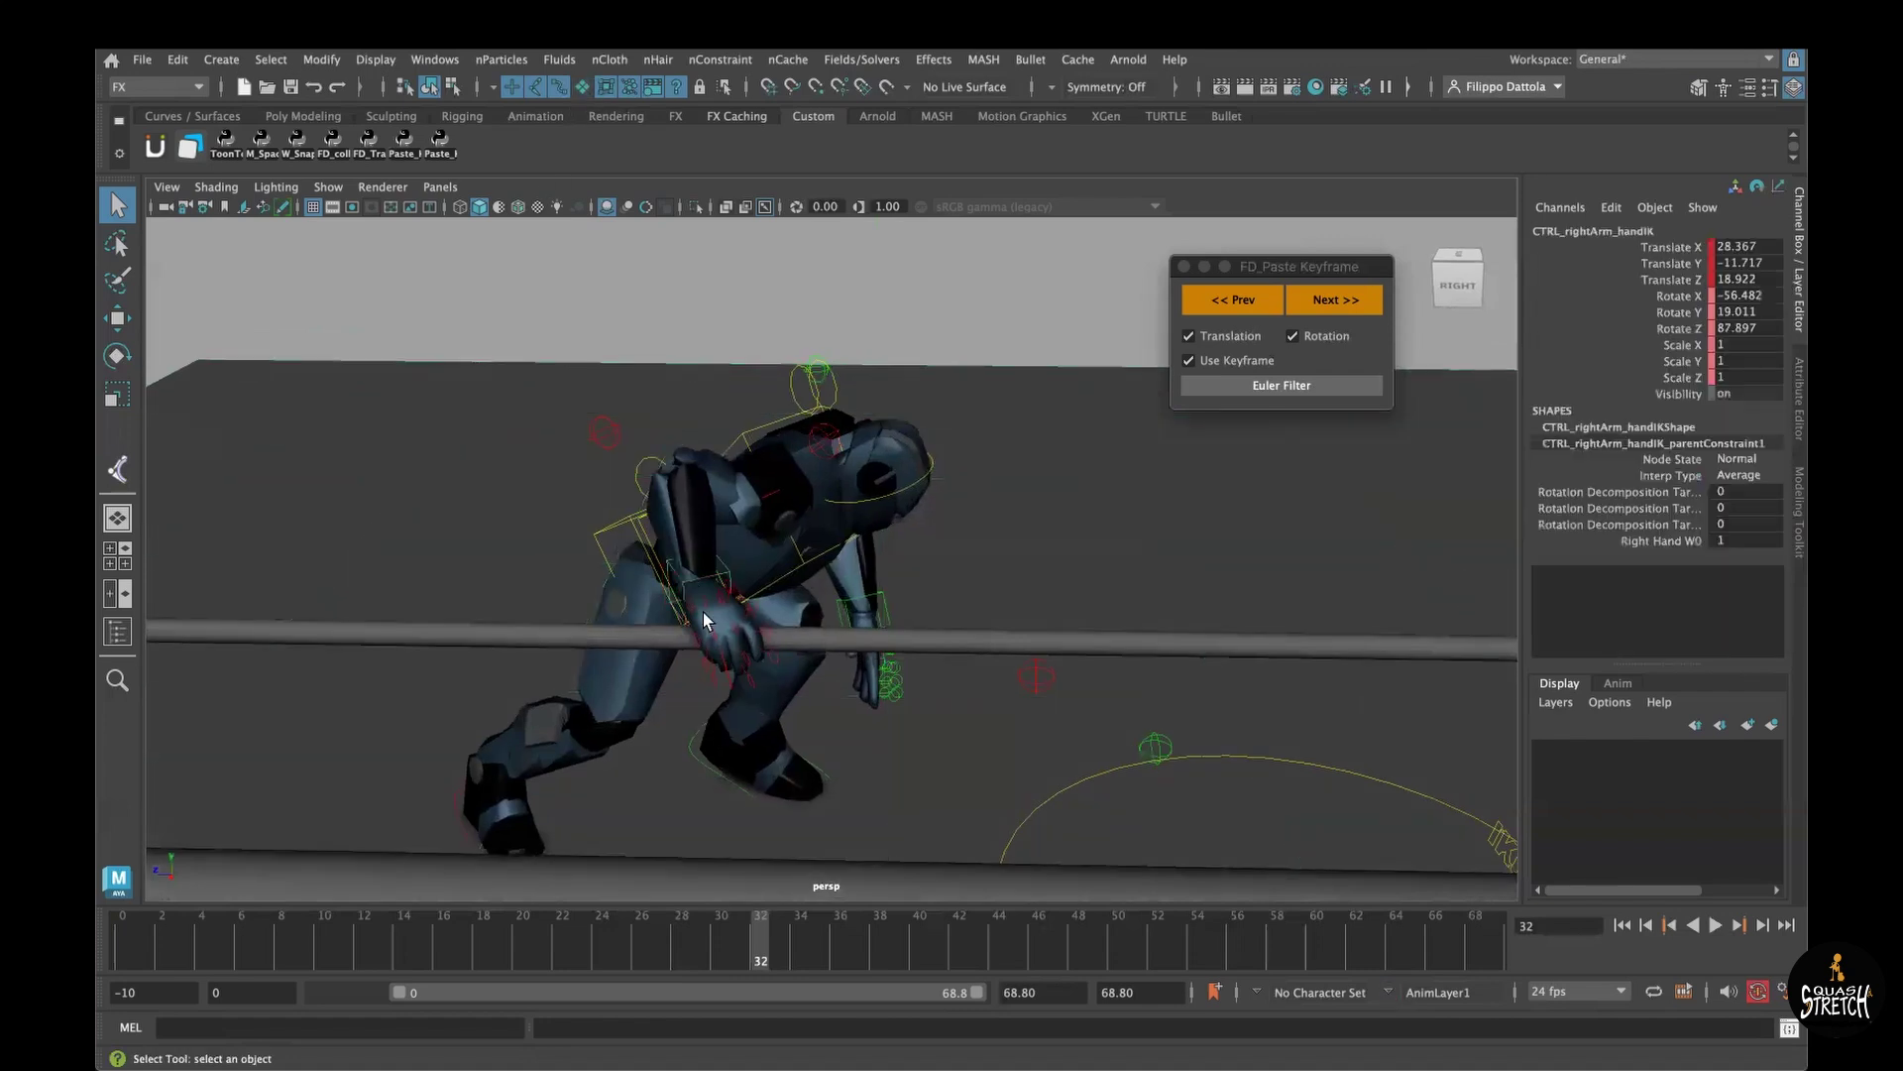
# Step: Paste the right hand's frame 30 translation and rotation onto each frame from 31 to 35
pyautogui.moveTo(628, 949); pyautogui.dragTo(719, 955)
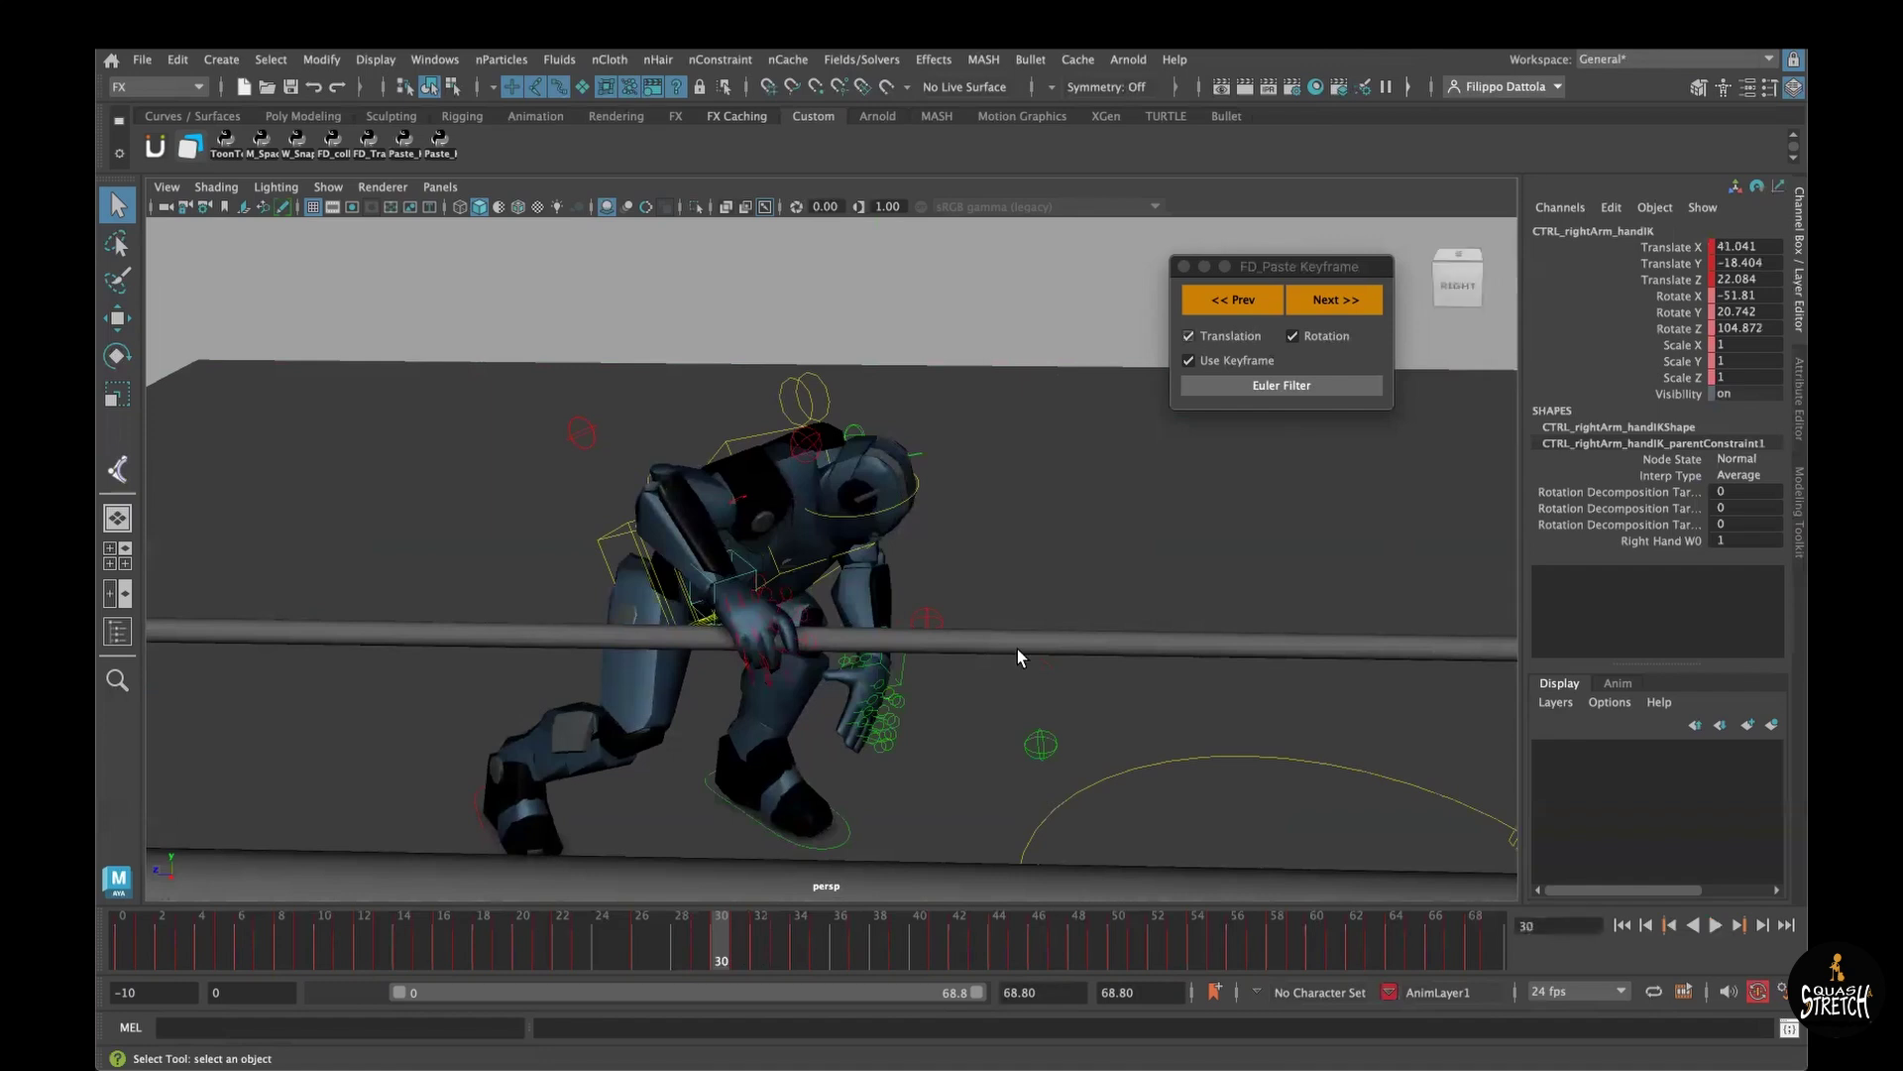
pyautogui.keyDown('alt'); pyautogui.moveTo(972, 648); pyautogui.dragTo(976, 645); pyautogui.keyUp('alt')
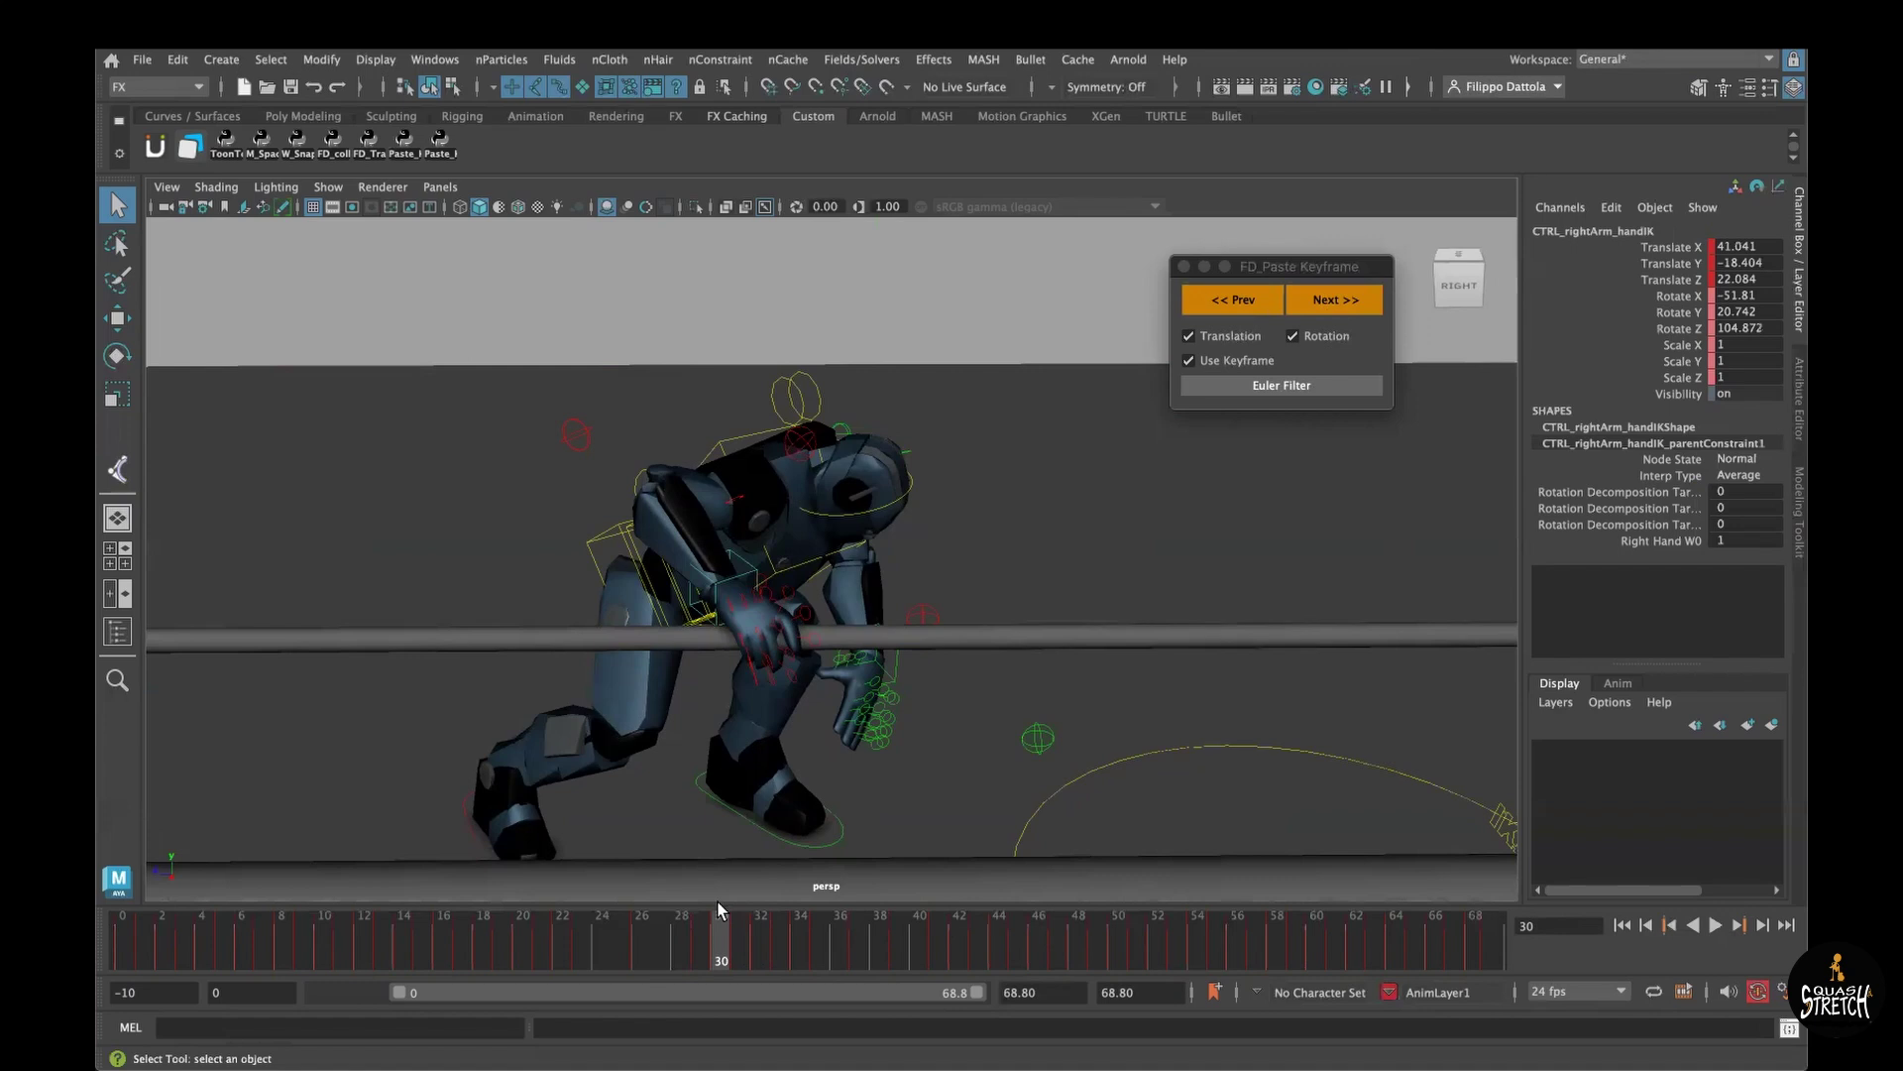
pyautogui.moveTo(720, 910)
pyautogui.mouseDown()
pyautogui.moveTo(694, 932)
pyautogui.moveTo(724, 928)
pyautogui.mouseUp()
pyautogui.click(1332, 301)
pyautogui.click(1332, 300)
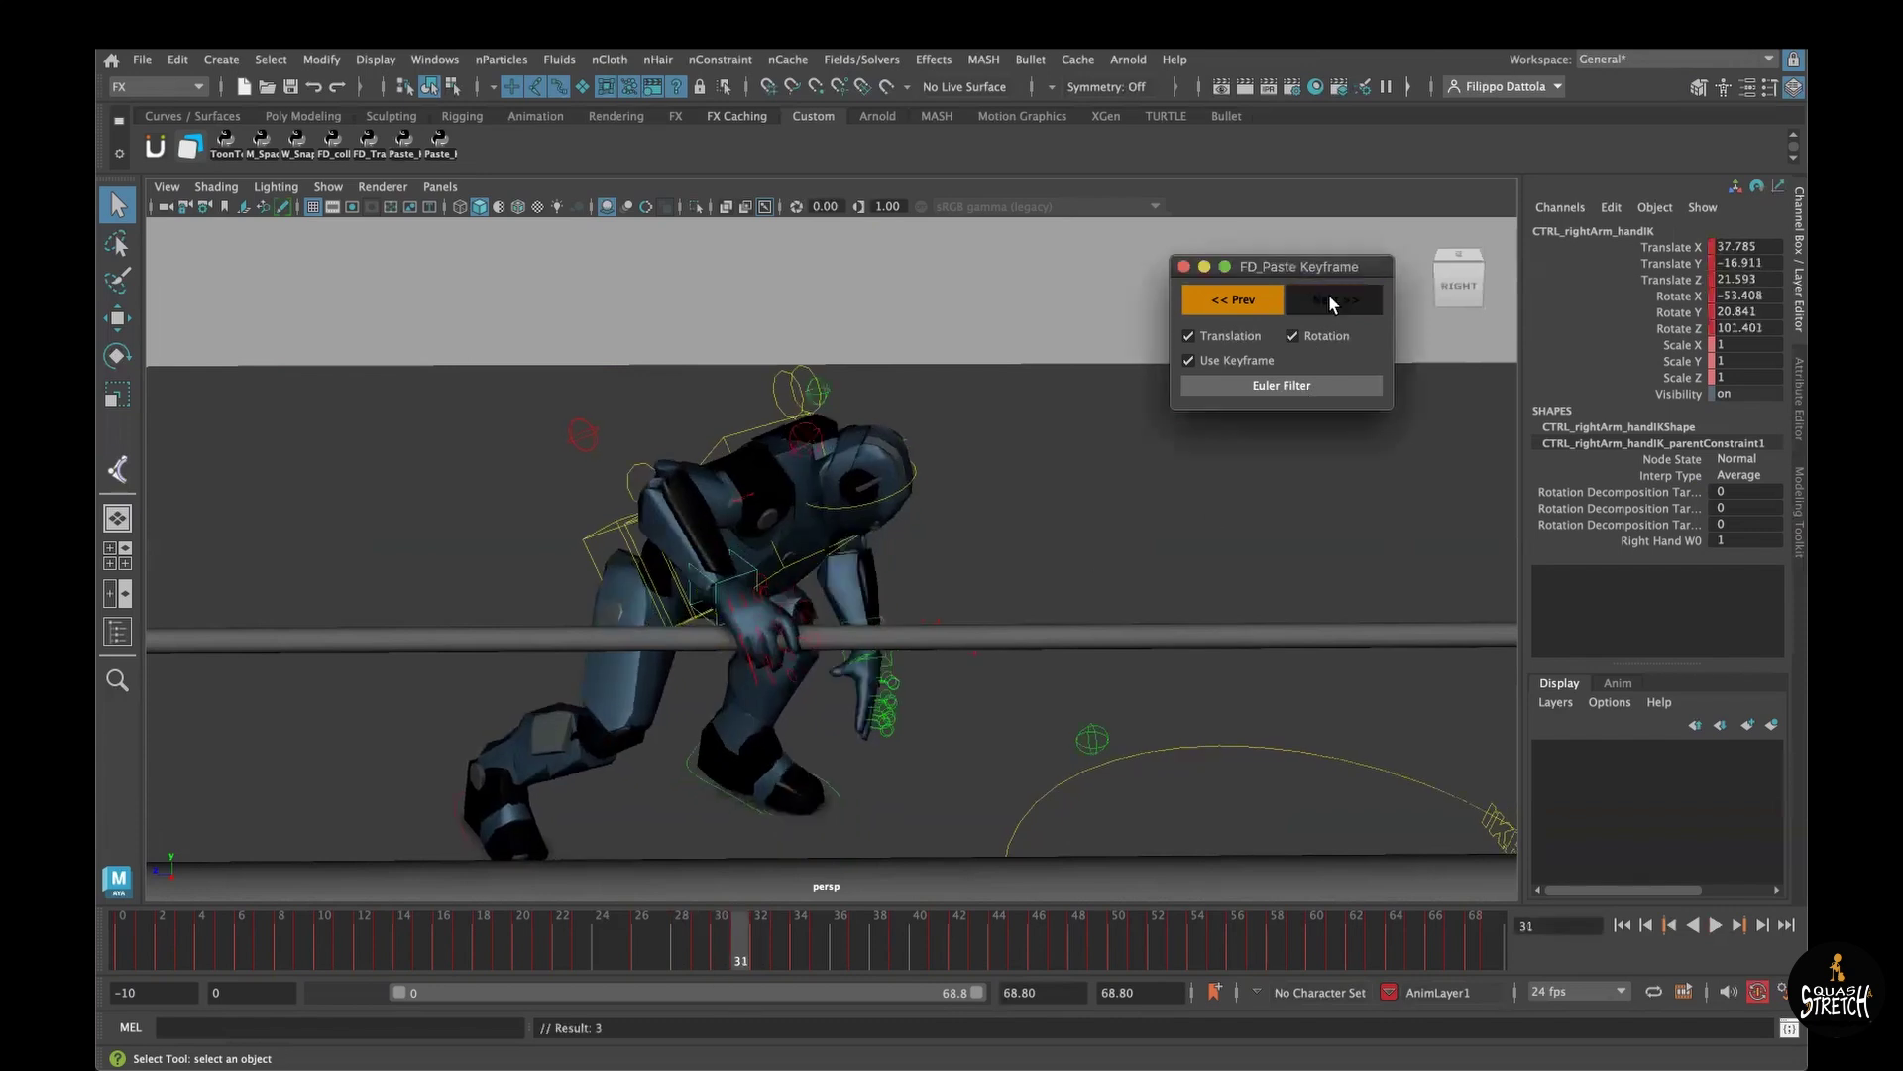
pyautogui.click(1331, 301)
pyautogui.click(1331, 300)
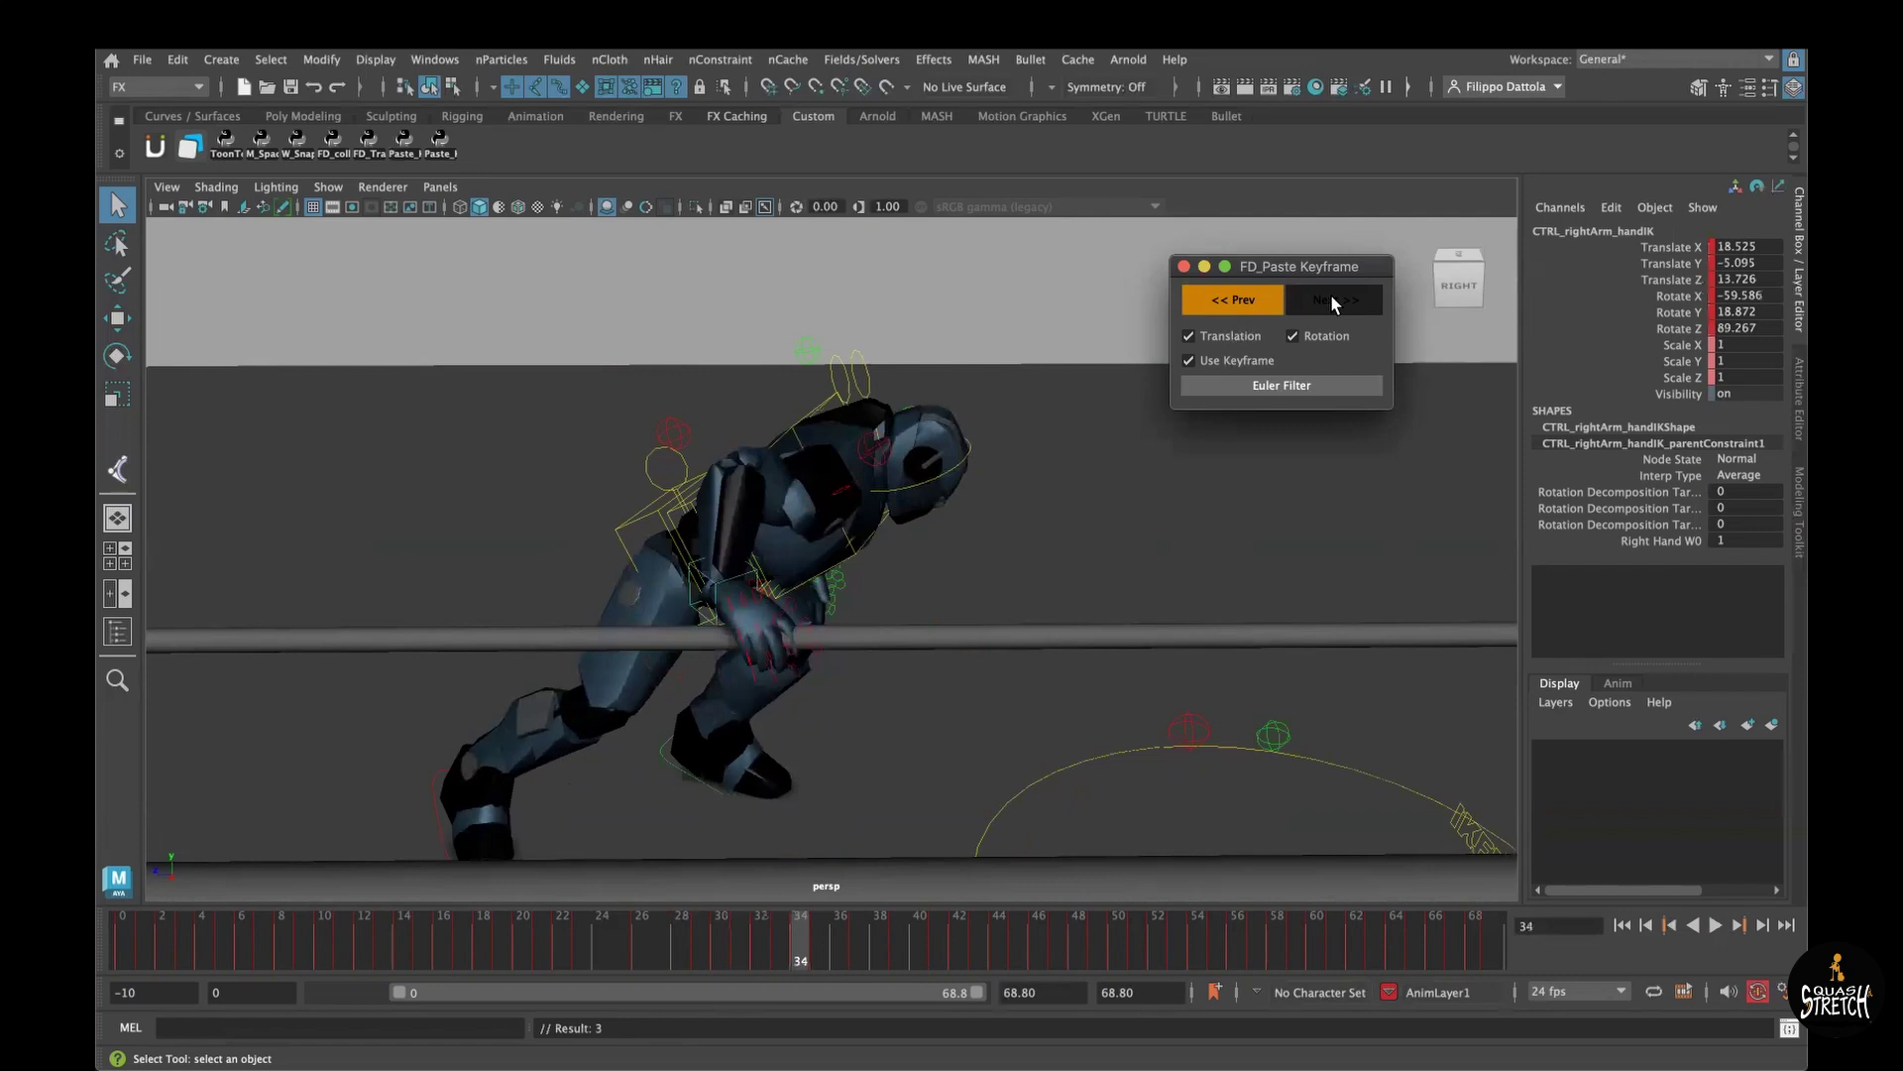
pyautogui.click(1332, 301)
# Step: Hide the rig control curves in the viewport and play the motion from frame 30 to check the hand on the railing
pyautogui.moveTo(710, 952)
pyautogui.mouseDown()
pyautogui.moveTo(842, 928)
pyautogui.moveTo(721, 937)
pyautogui.mouseUp()
pyautogui.keyDown('alt'); pyautogui.moveTo(854, 670); pyautogui.dragTo(857, 677); pyautogui.keyUp('alt')
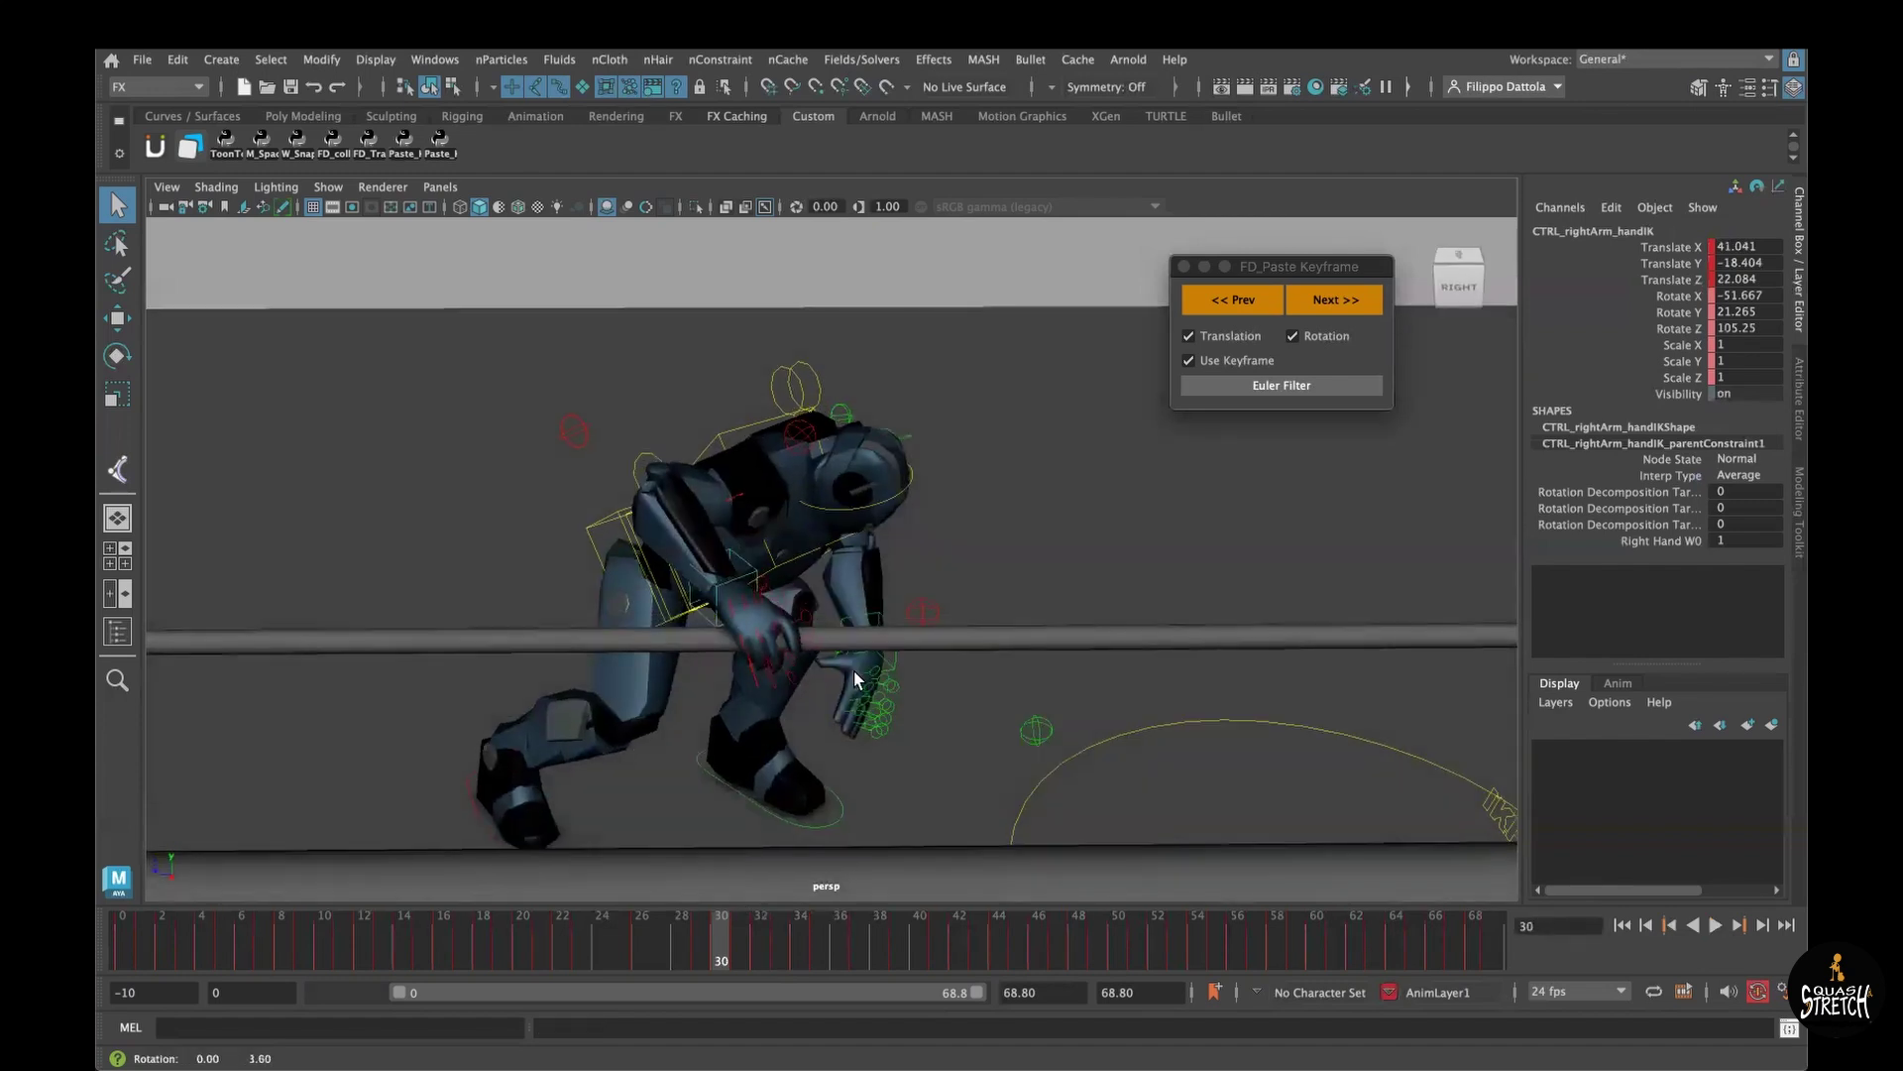
pyautogui.hotkey('alt', '1')
pyautogui.hotkey('alt', 'v')
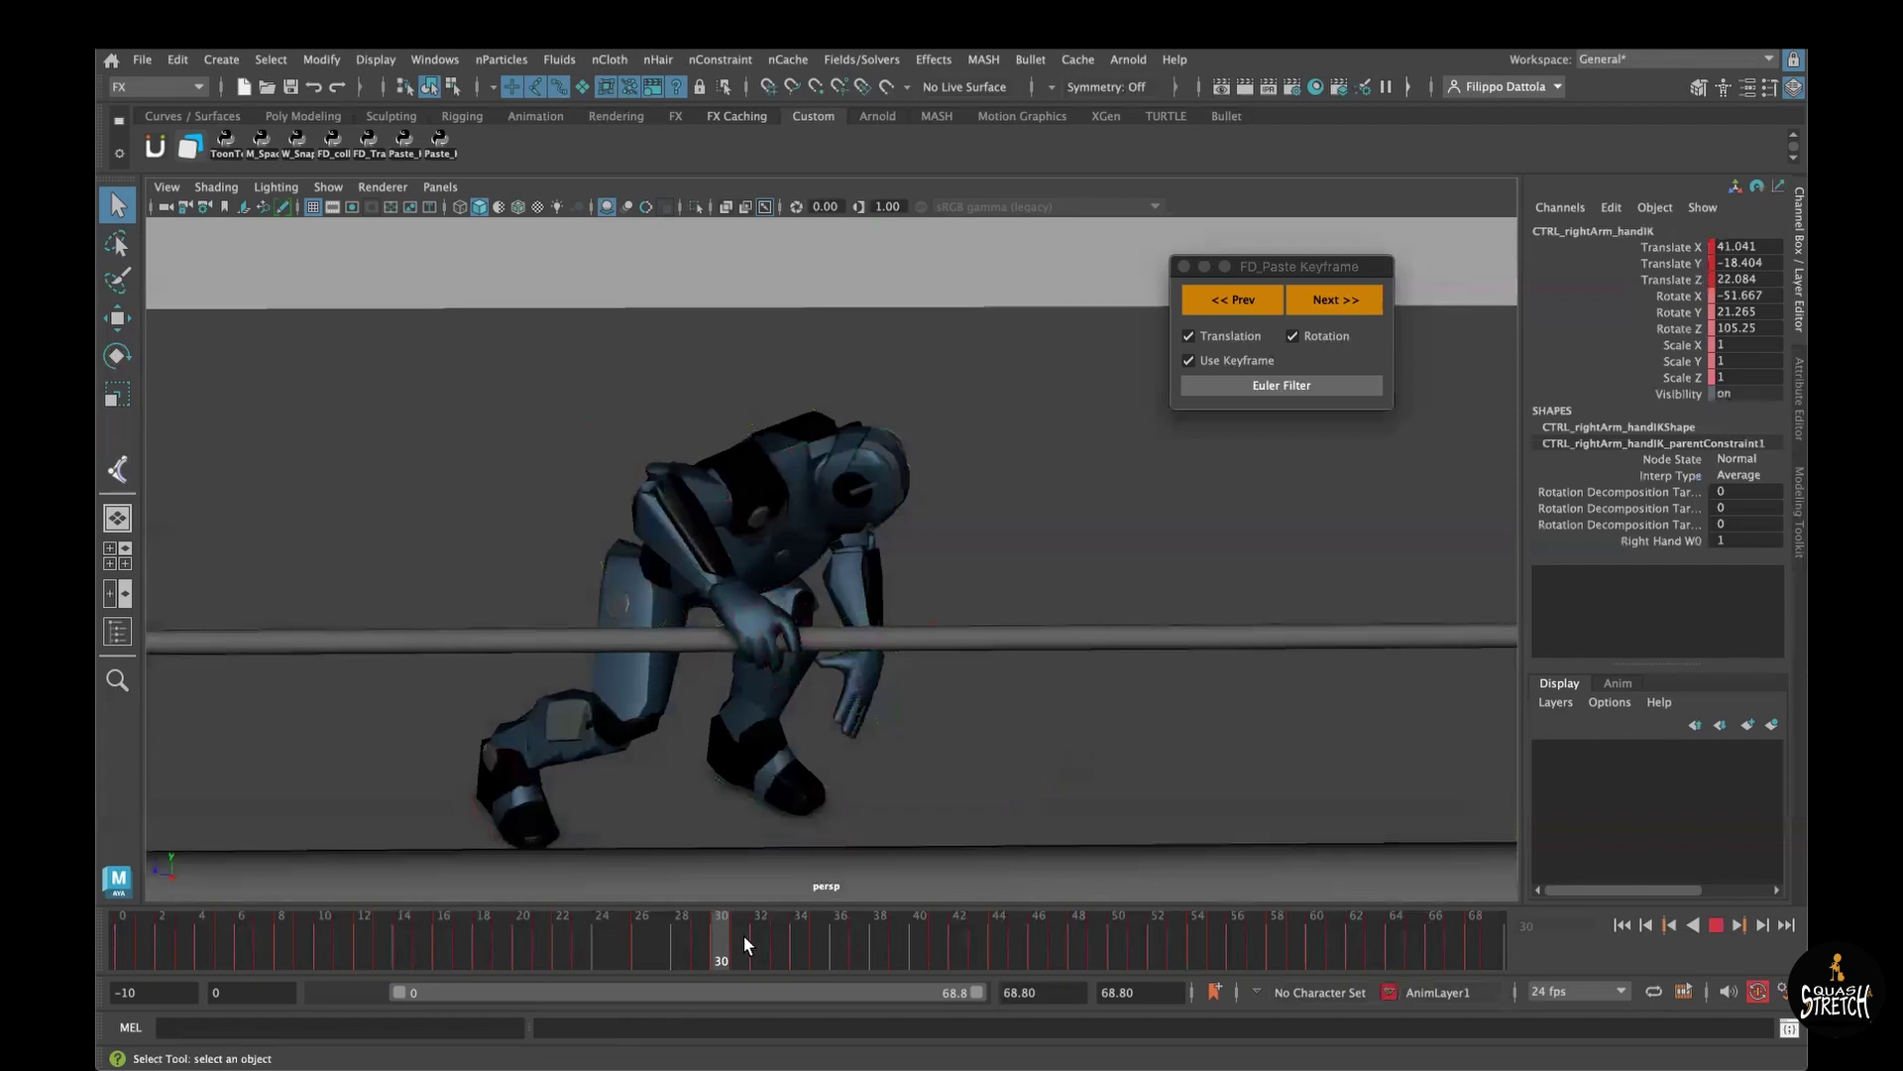
pyautogui.click(799, 934)
pyautogui.keyDown('alt'); pyautogui.moveTo(913, 717); pyautogui.dragTo(914, 727); pyautogui.keyUp('alt')
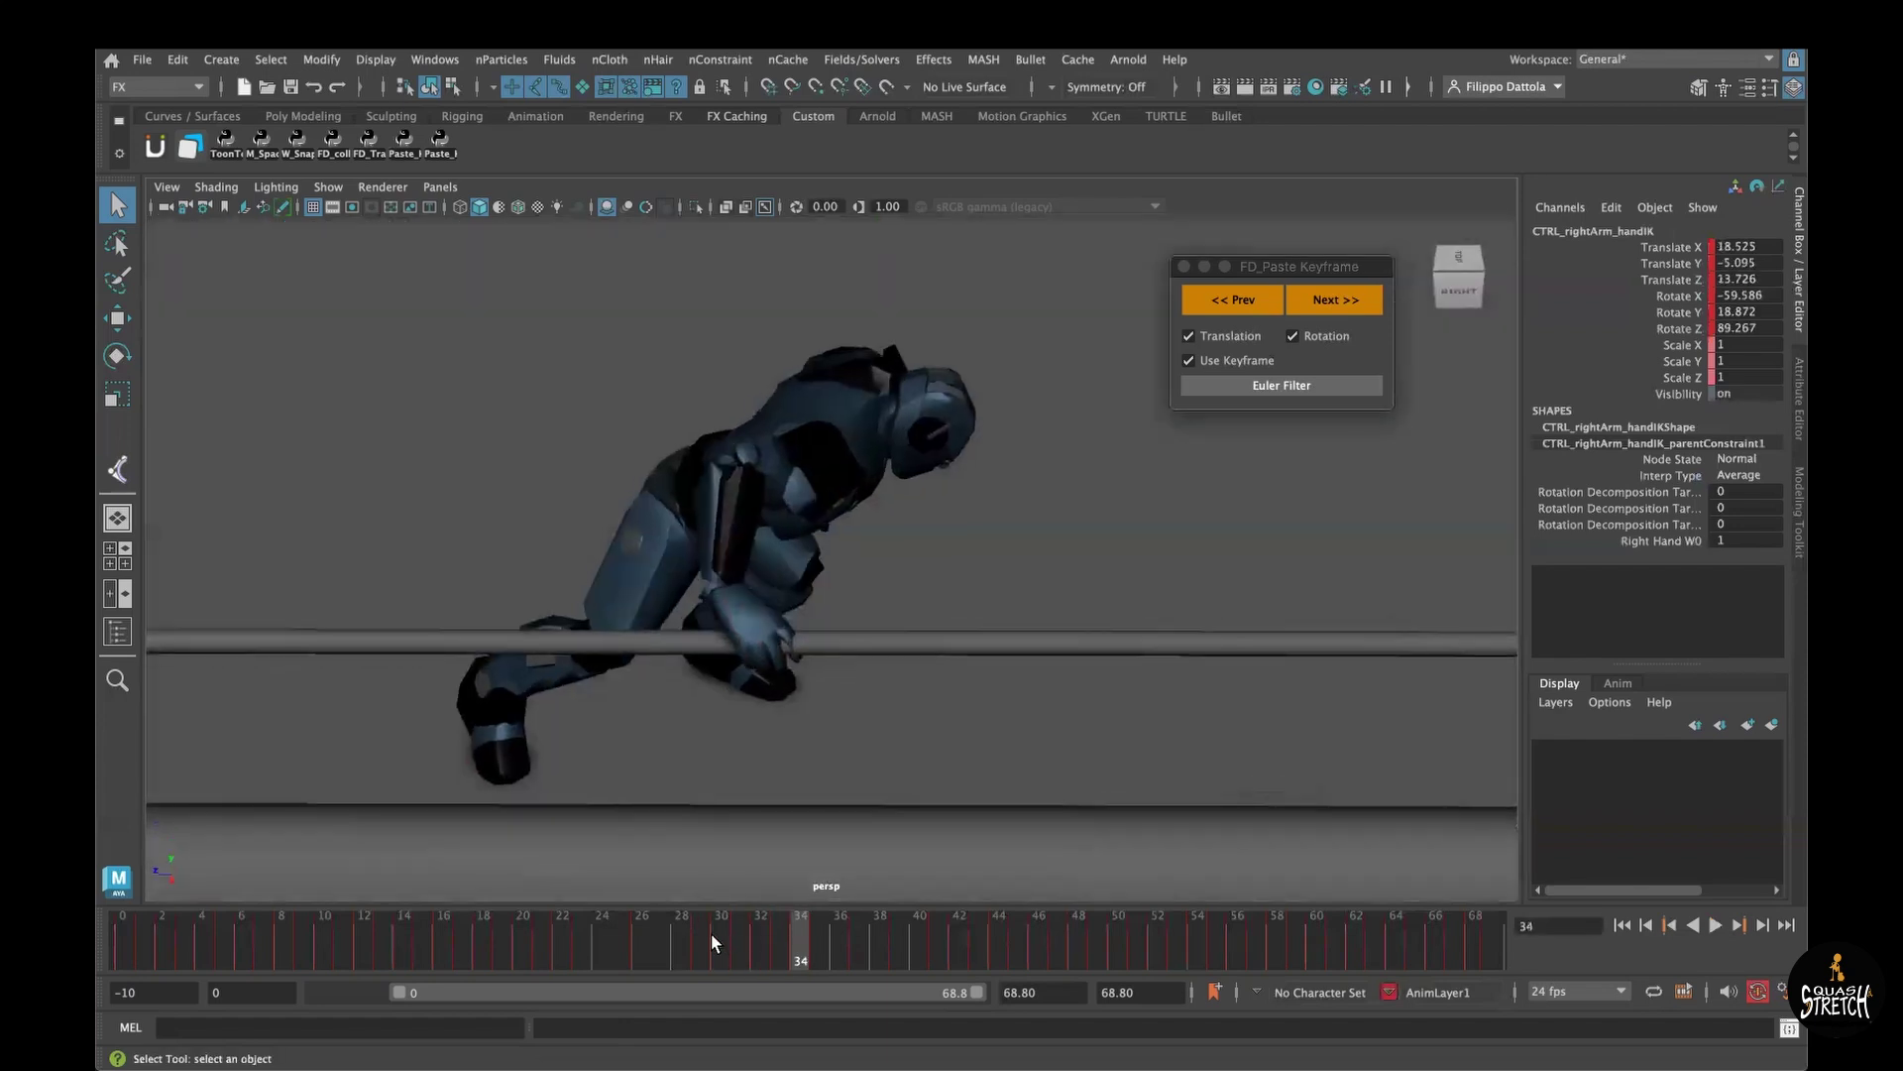
# Step: Scrub frames 30 to 35 from several angles to examine the right hand's contact with the railing
pyautogui.moveTo(710, 937); pyautogui.dragTo(821, 938)
pyautogui.keyDown('alt'); pyautogui.moveTo(853, 747); pyautogui.dragTo(763, 627); pyautogui.keyUp('alt')
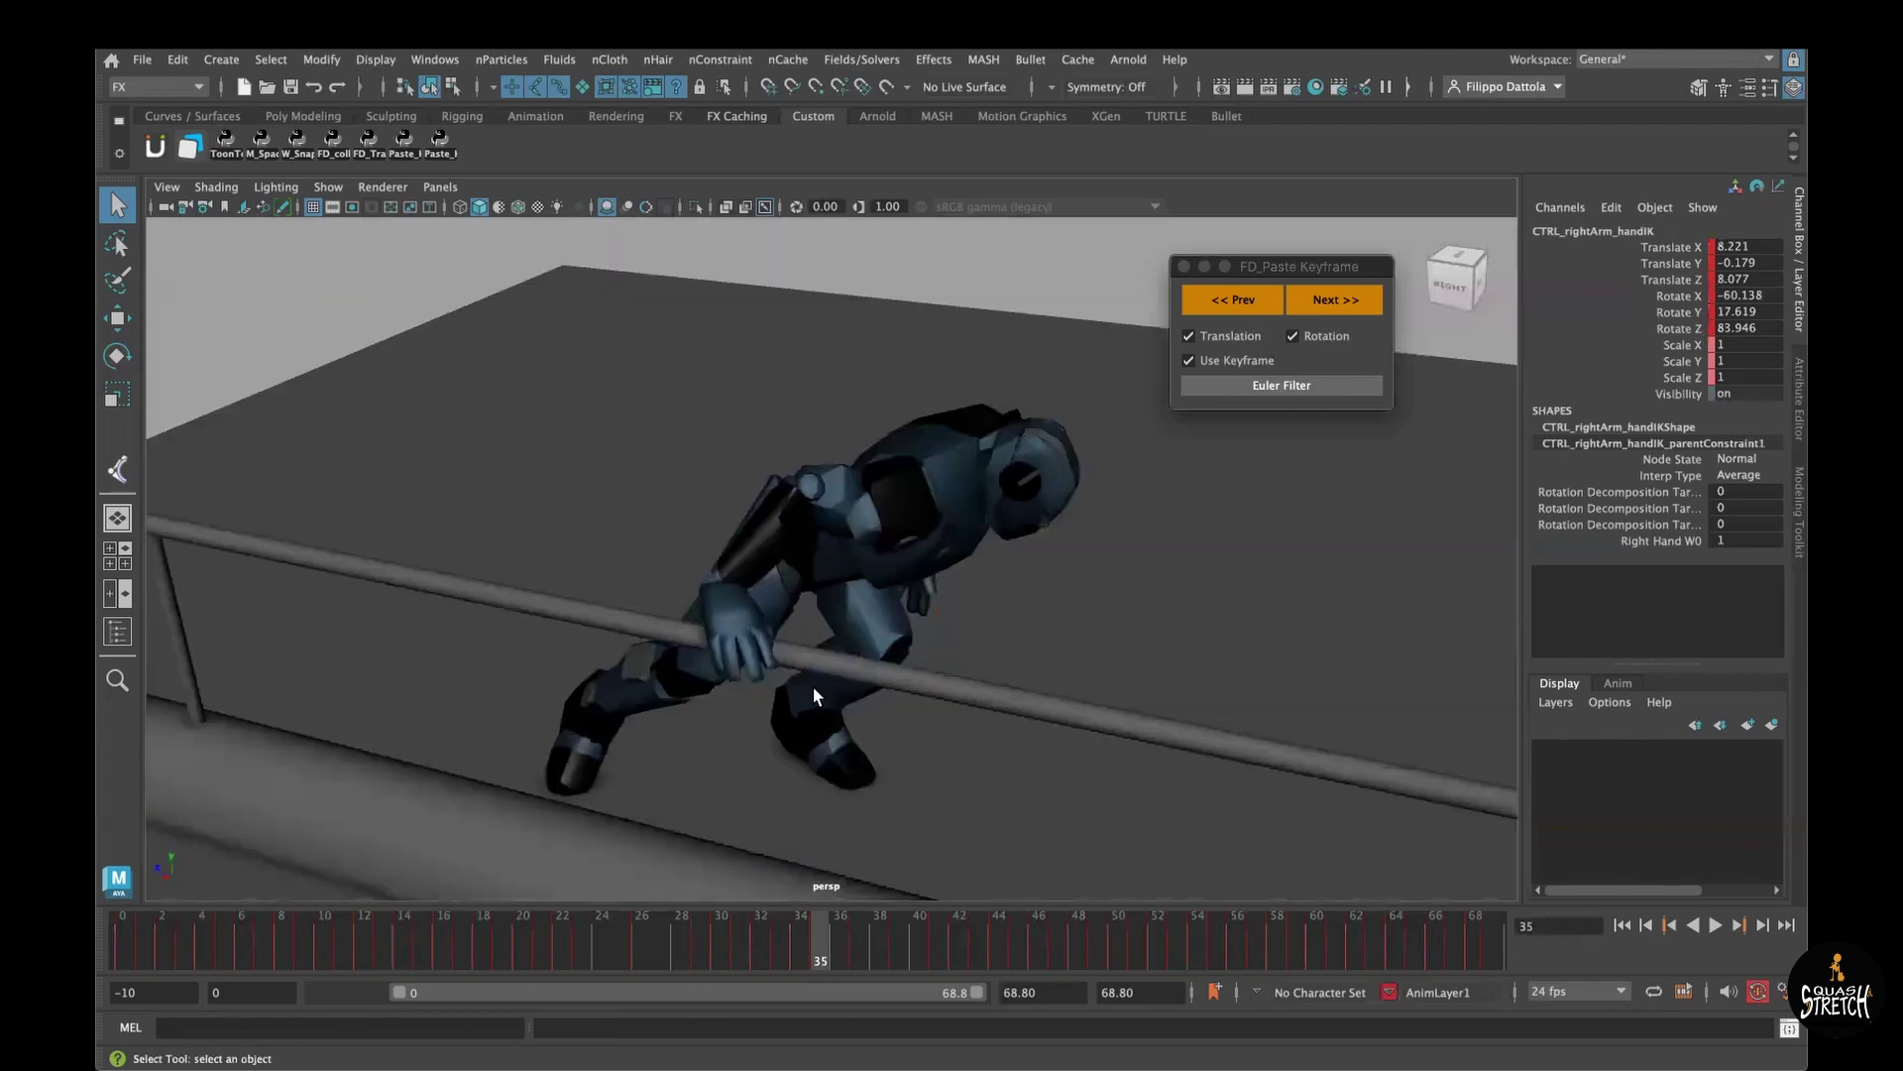
pyautogui.keyDown('alt'); pyautogui.moveTo(833, 701); pyautogui.dragTo(872, 694); pyautogui.keyUp('alt')
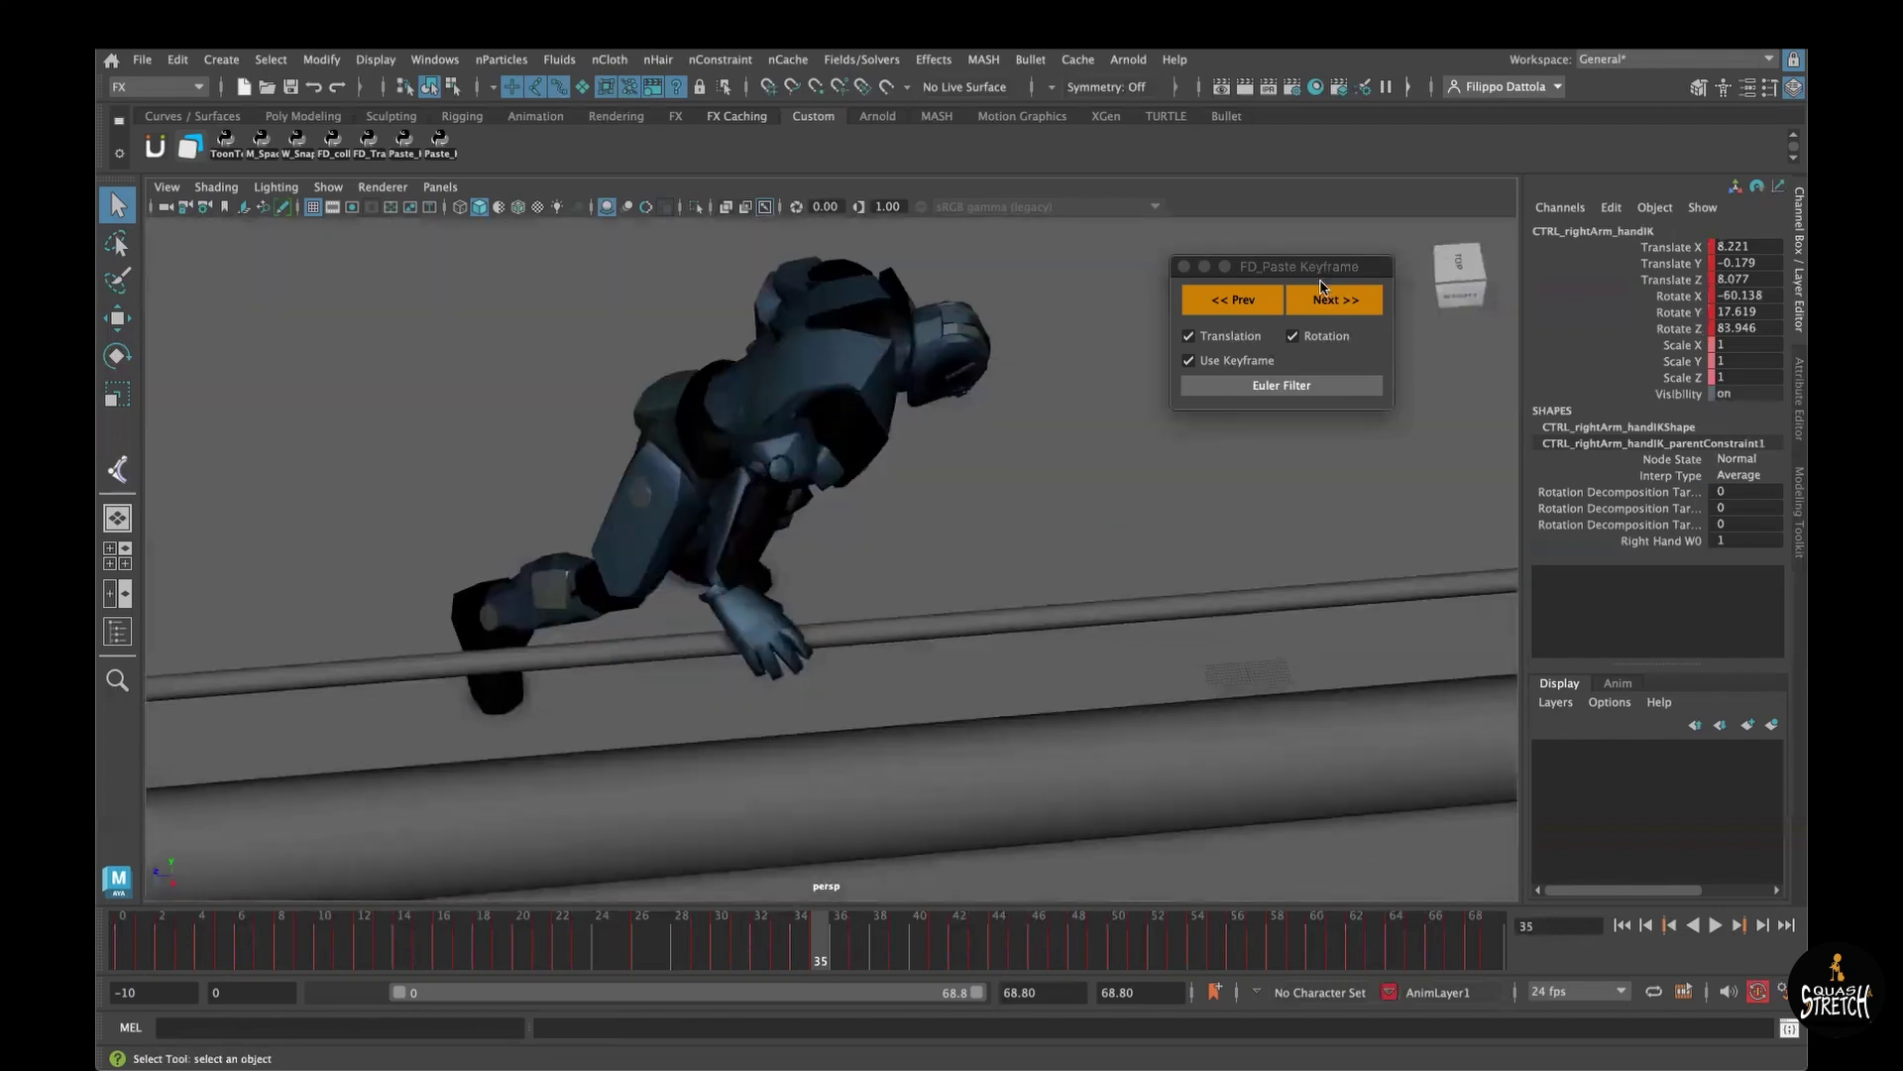
pyautogui.keyDown('alt'); pyautogui.moveTo(996, 619); pyautogui.dragTo(1041, 585); pyautogui.keyUp('alt')
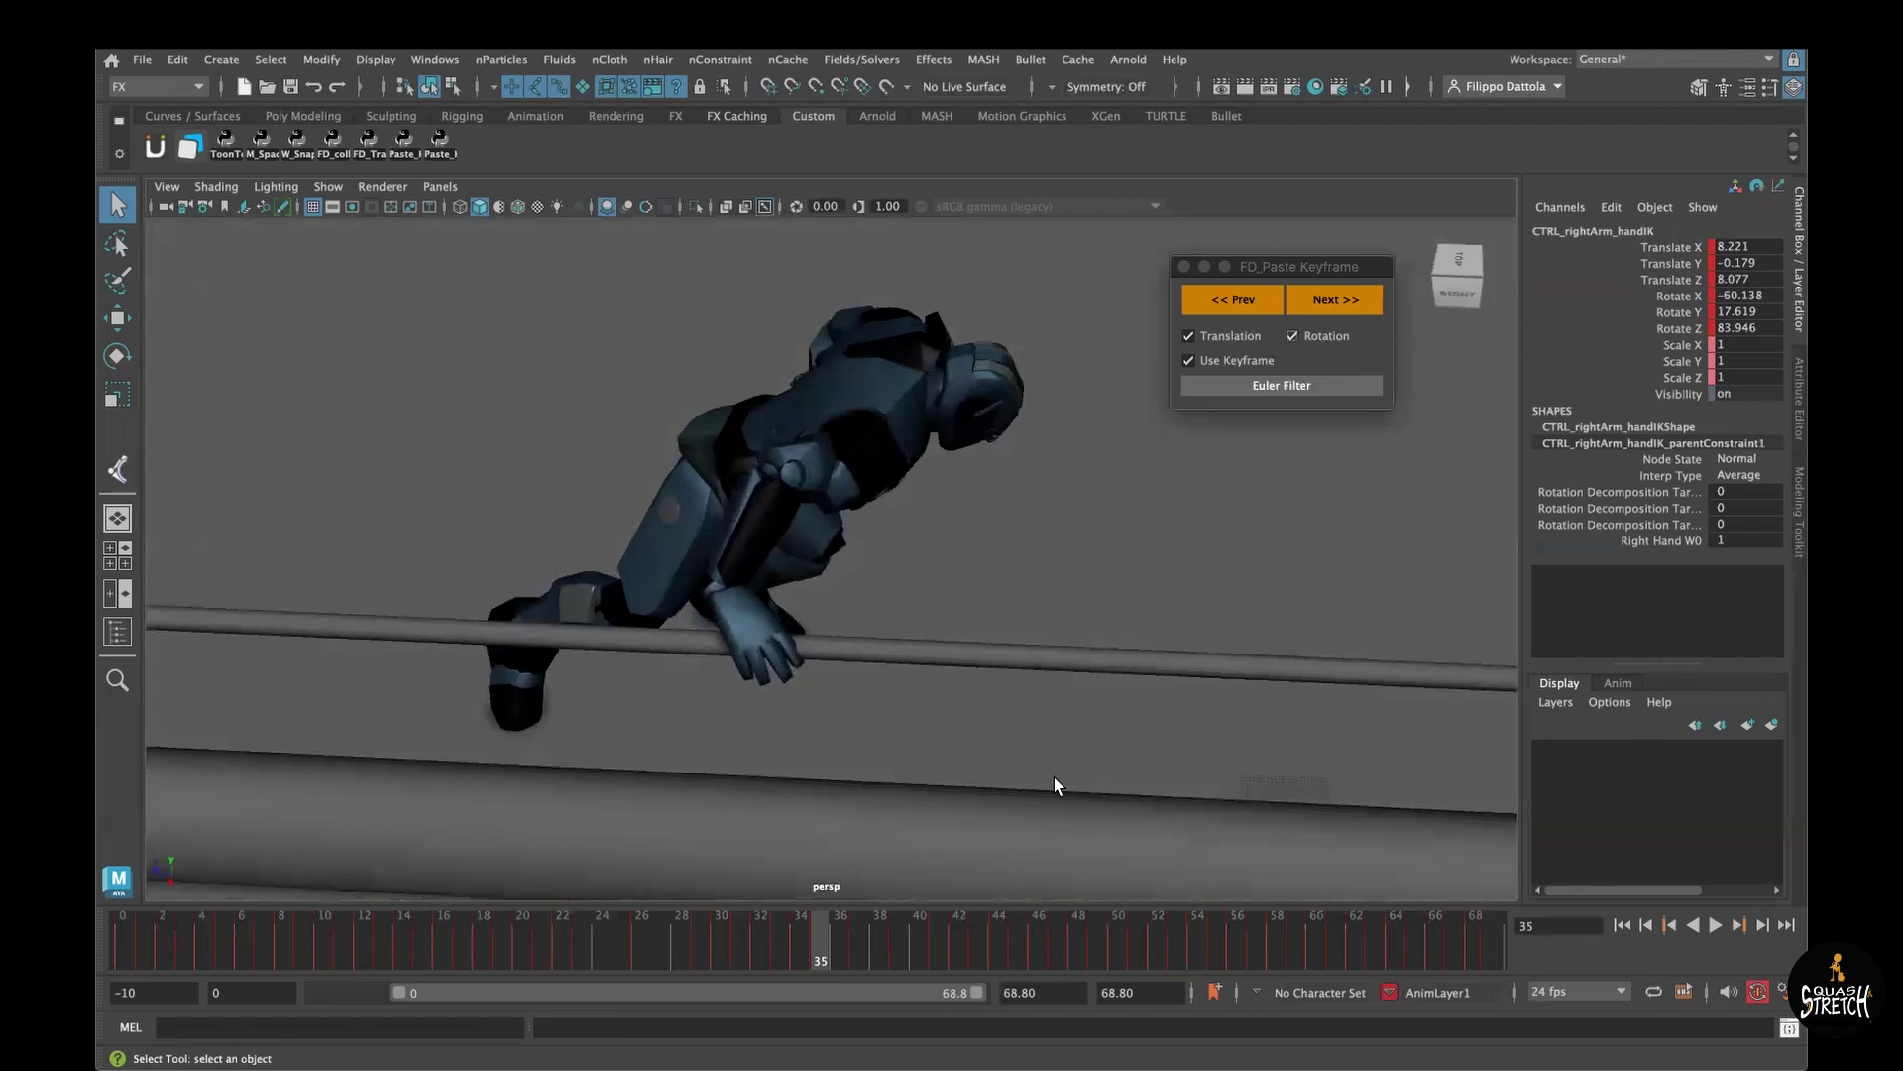
pyautogui.moveTo(705, 926); pyautogui.dragTo(781, 937)
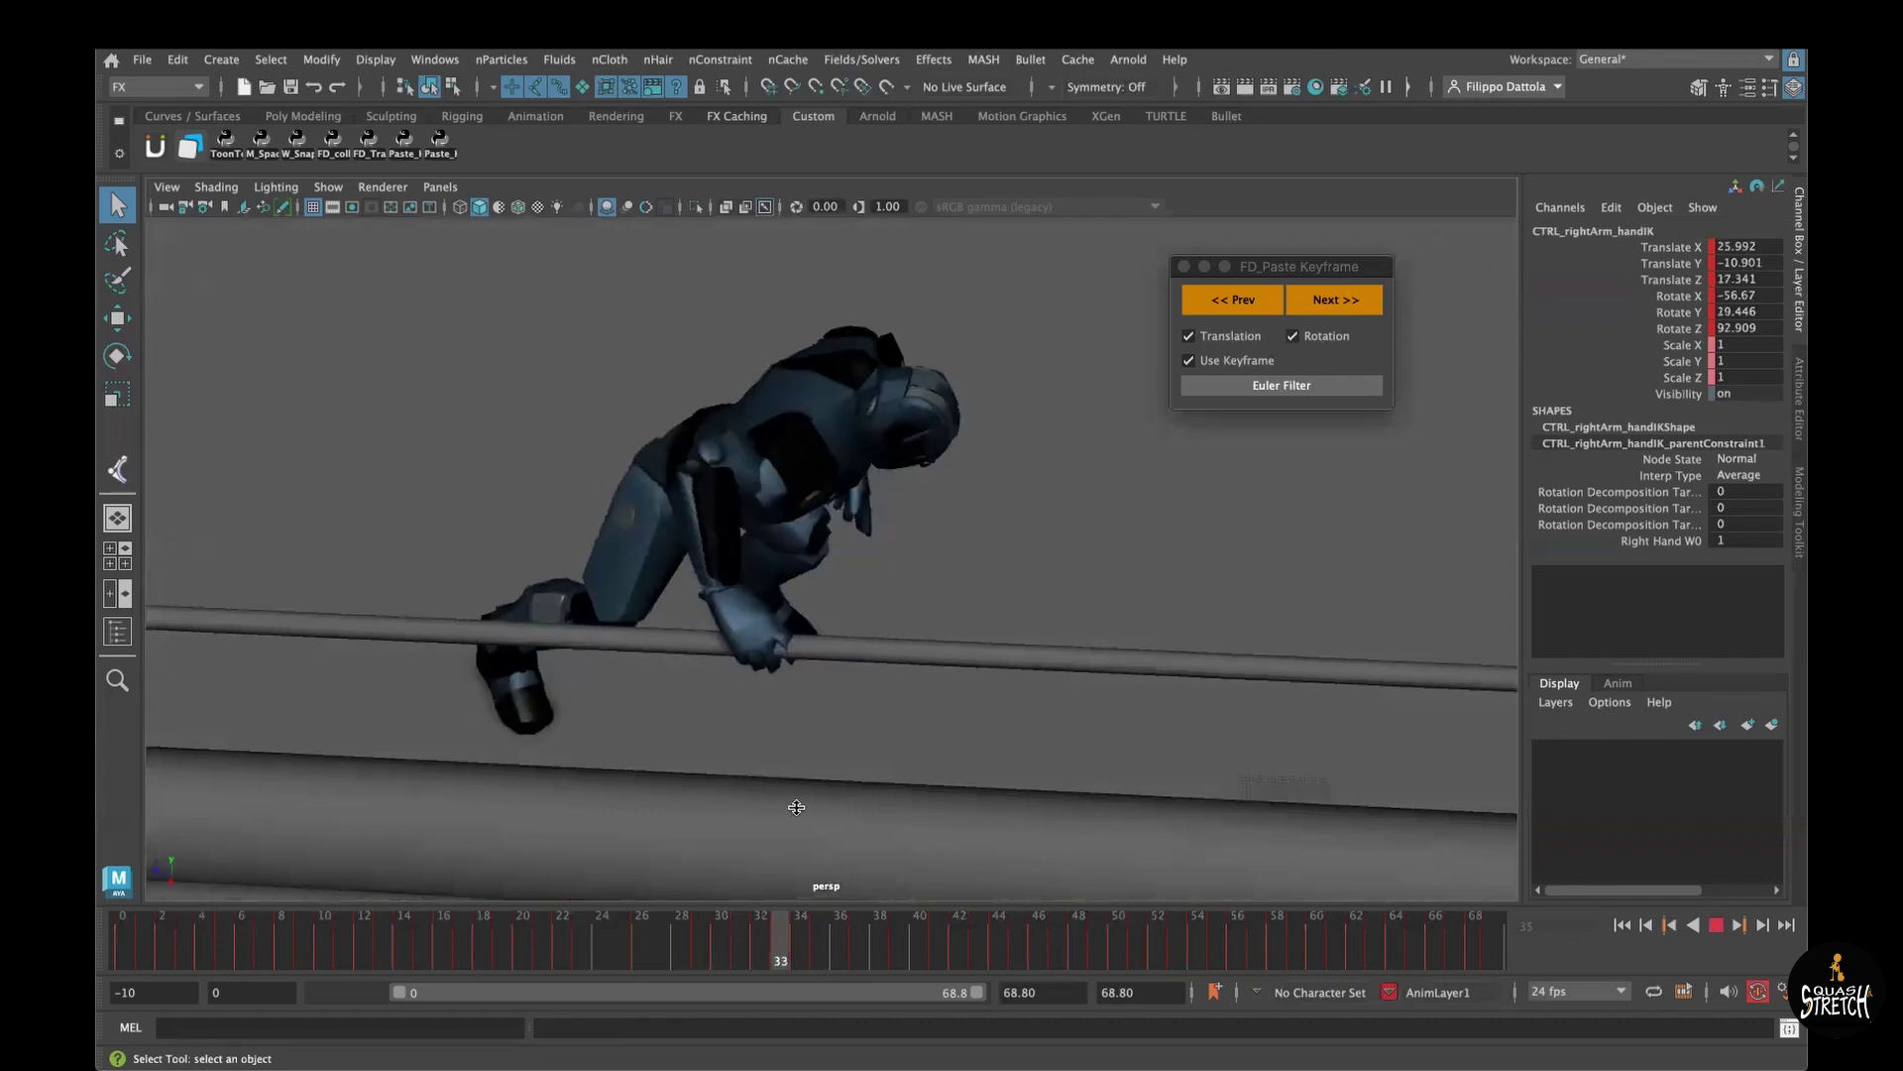
pyautogui.keyDown('alt'); pyautogui.moveTo(836, 728); pyautogui.dragTo(833, 731); pyautogui.keyUp('alt')
pyautogui.moveTo(700, 934); pyautogui.dragTo(797, 932)
pyautogui.click(878, 681)
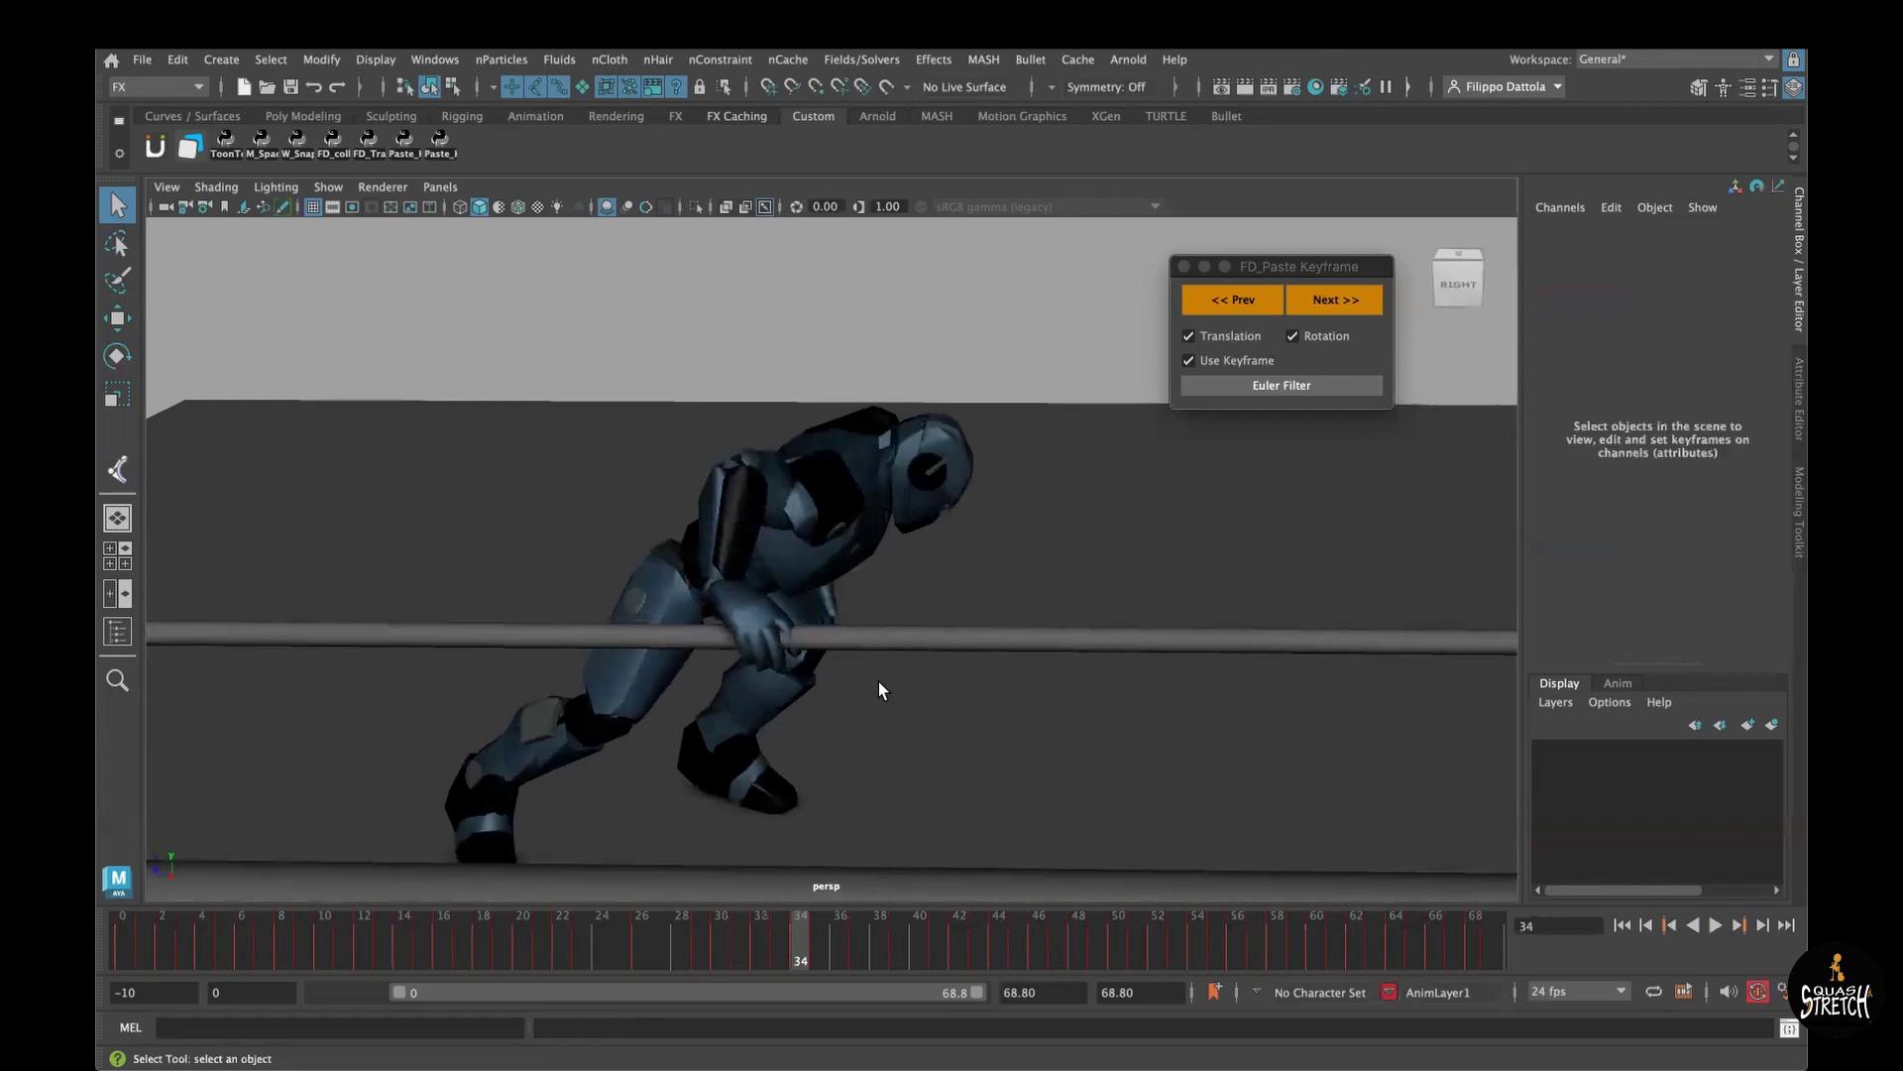
# Step: Undo the pasted right hand keyframes on frames 31 to 35
pyautogui.press('super+z')
pyautogui.press('super+z')
pyautogui.press('super+z')
pyautogui.press('super+z')
pyautogui.press('super+z')
pyautogui.press('super+z')
pyautogui.press('super+z')
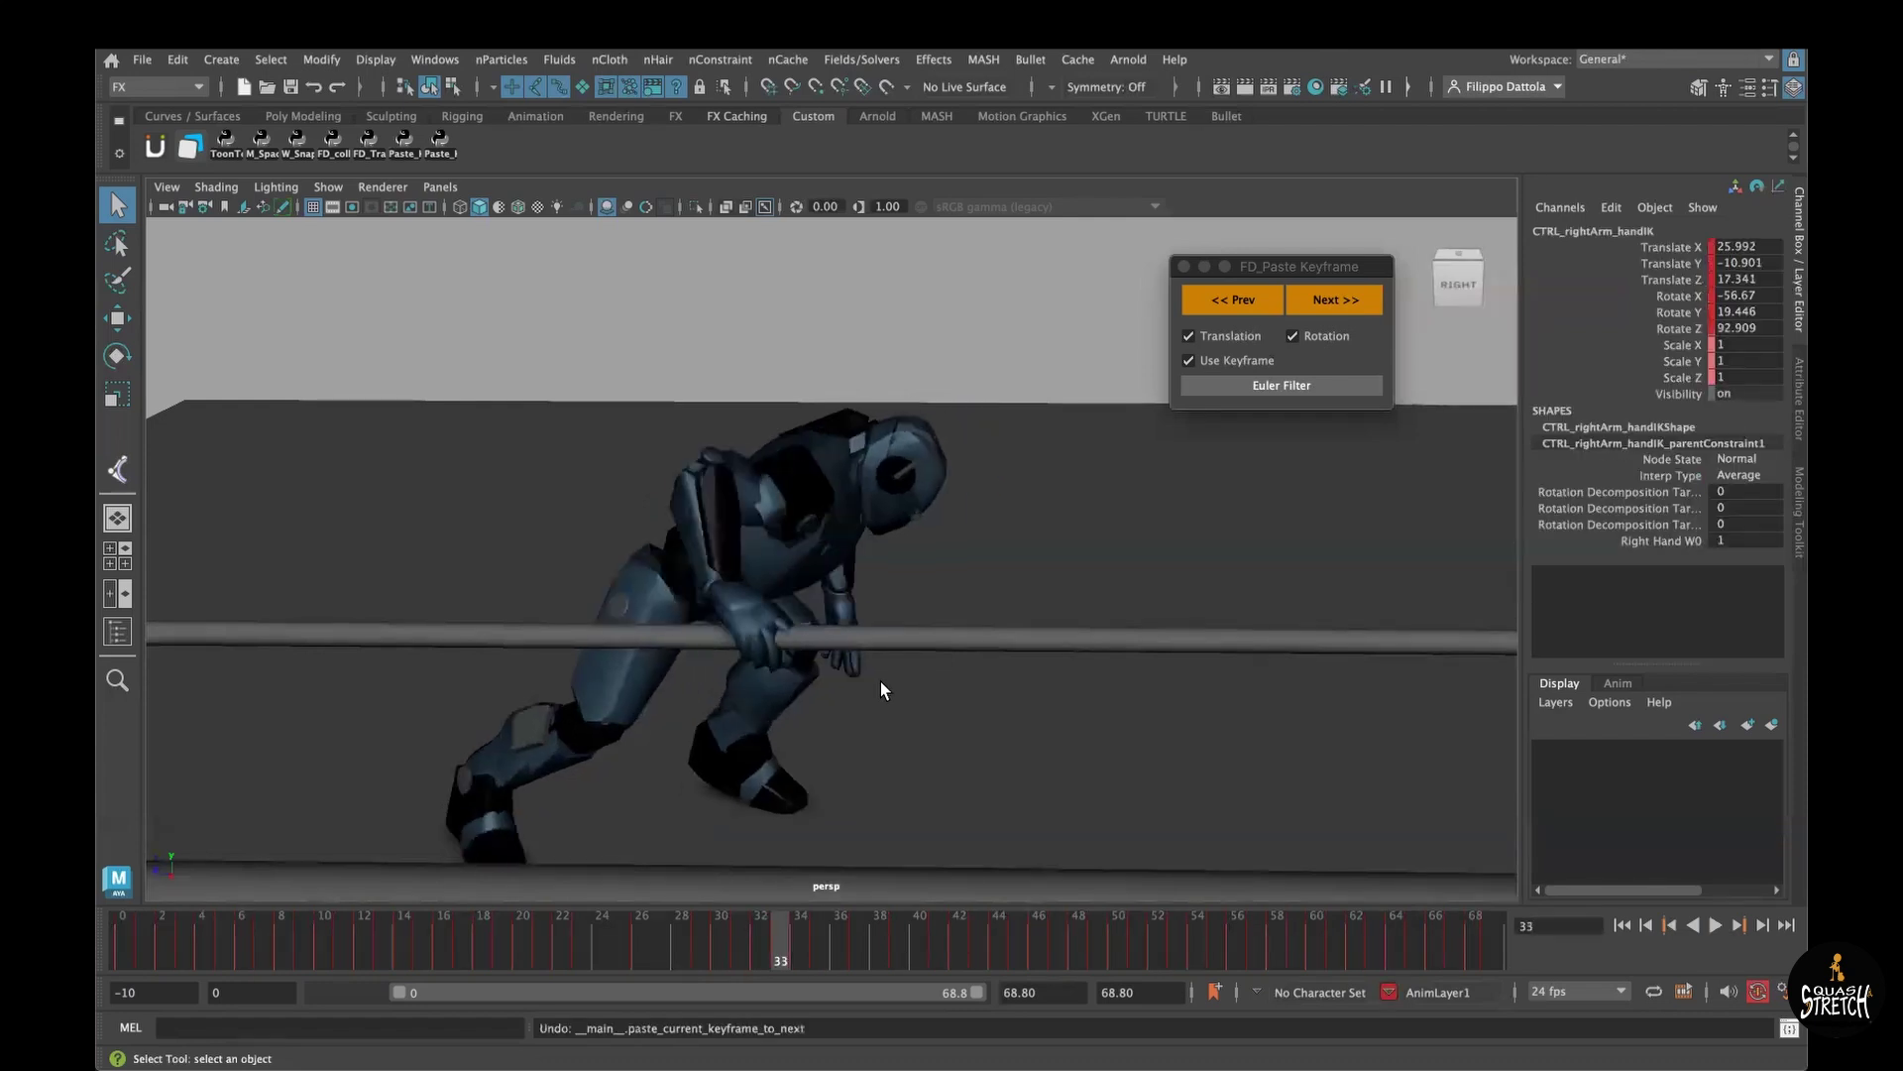
pyautogui.press('super+z')
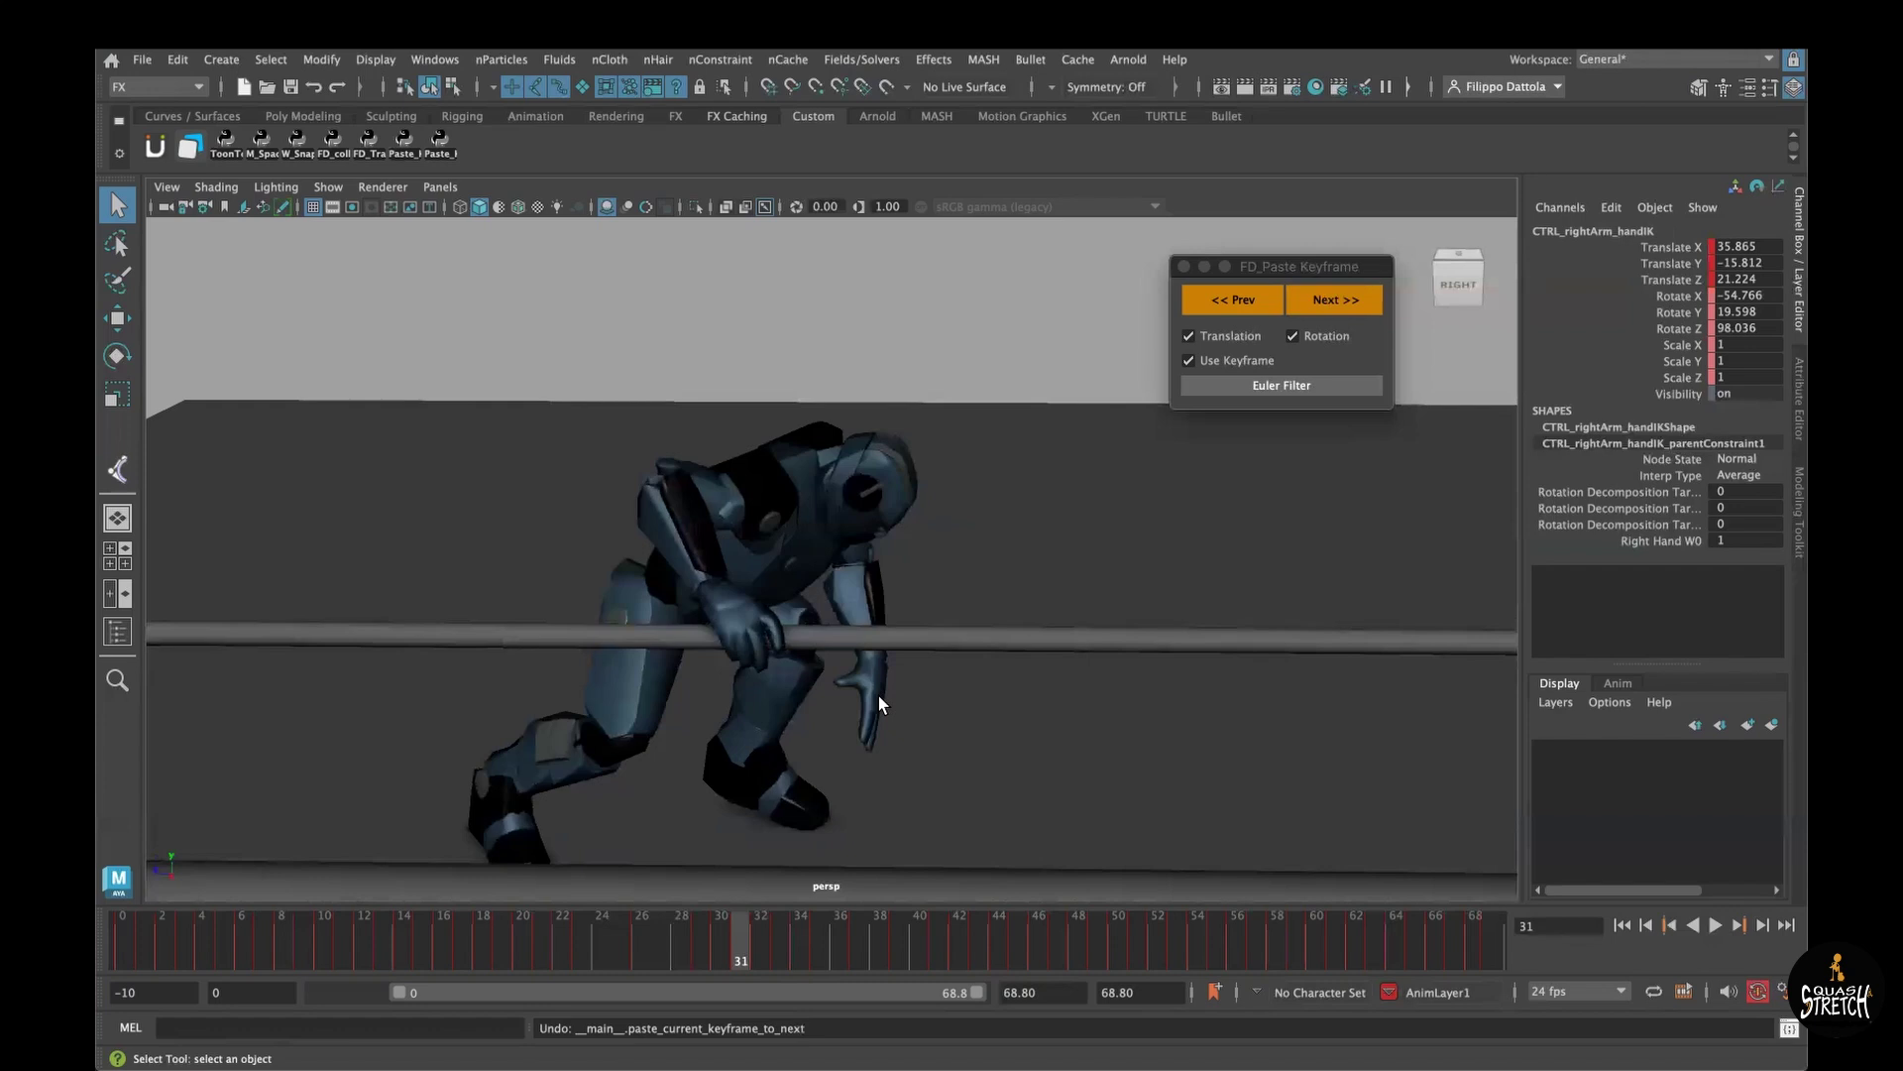
pyautogui.hotkey('ctrl', 'z')
pyautogui.hotkey('ctrl', 'z')
pyautogui.hotkey('shift', 'z')
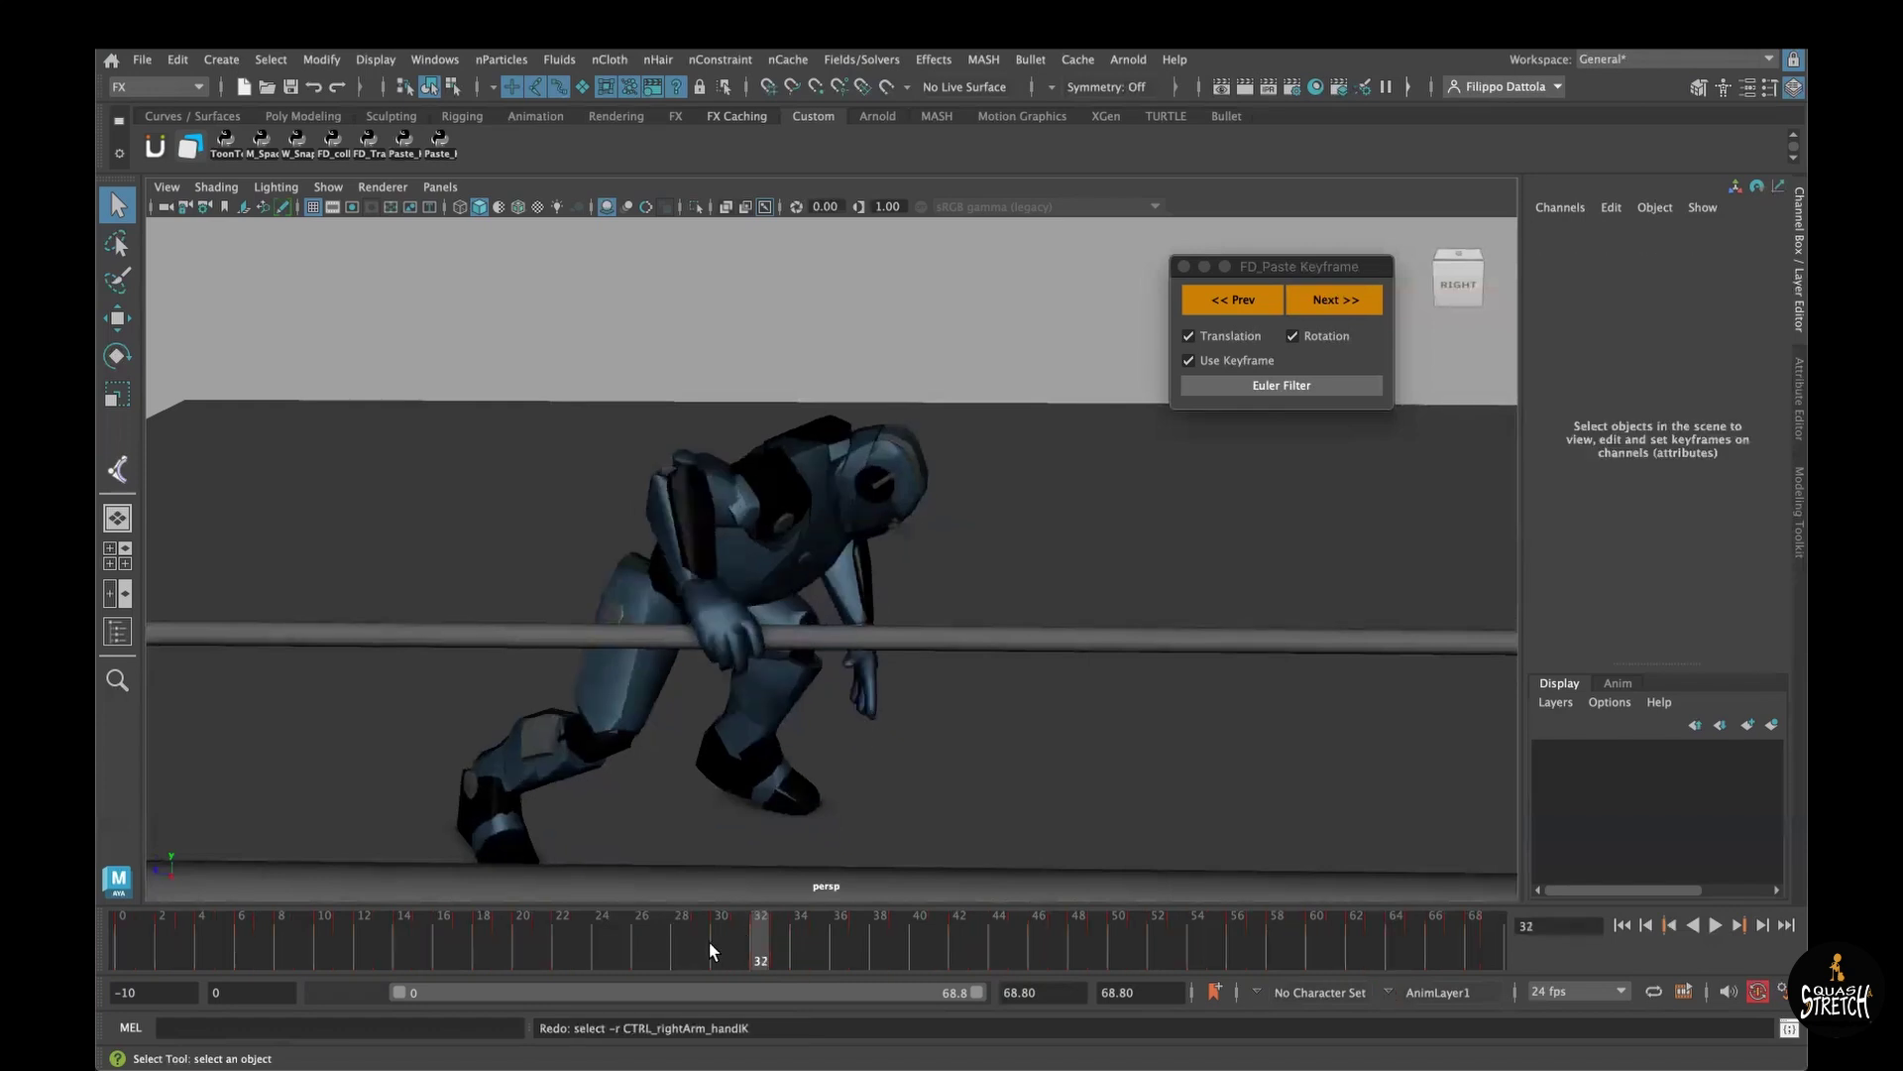
# Step: Exclude rotation from pasting and paste only the right hand's frame 30 translation onto each frame from 31 to 35
pyautogui.moveTo(674, 942); pyautogui.dragTo(721, 942)
pyautogui.click(1318, 342)
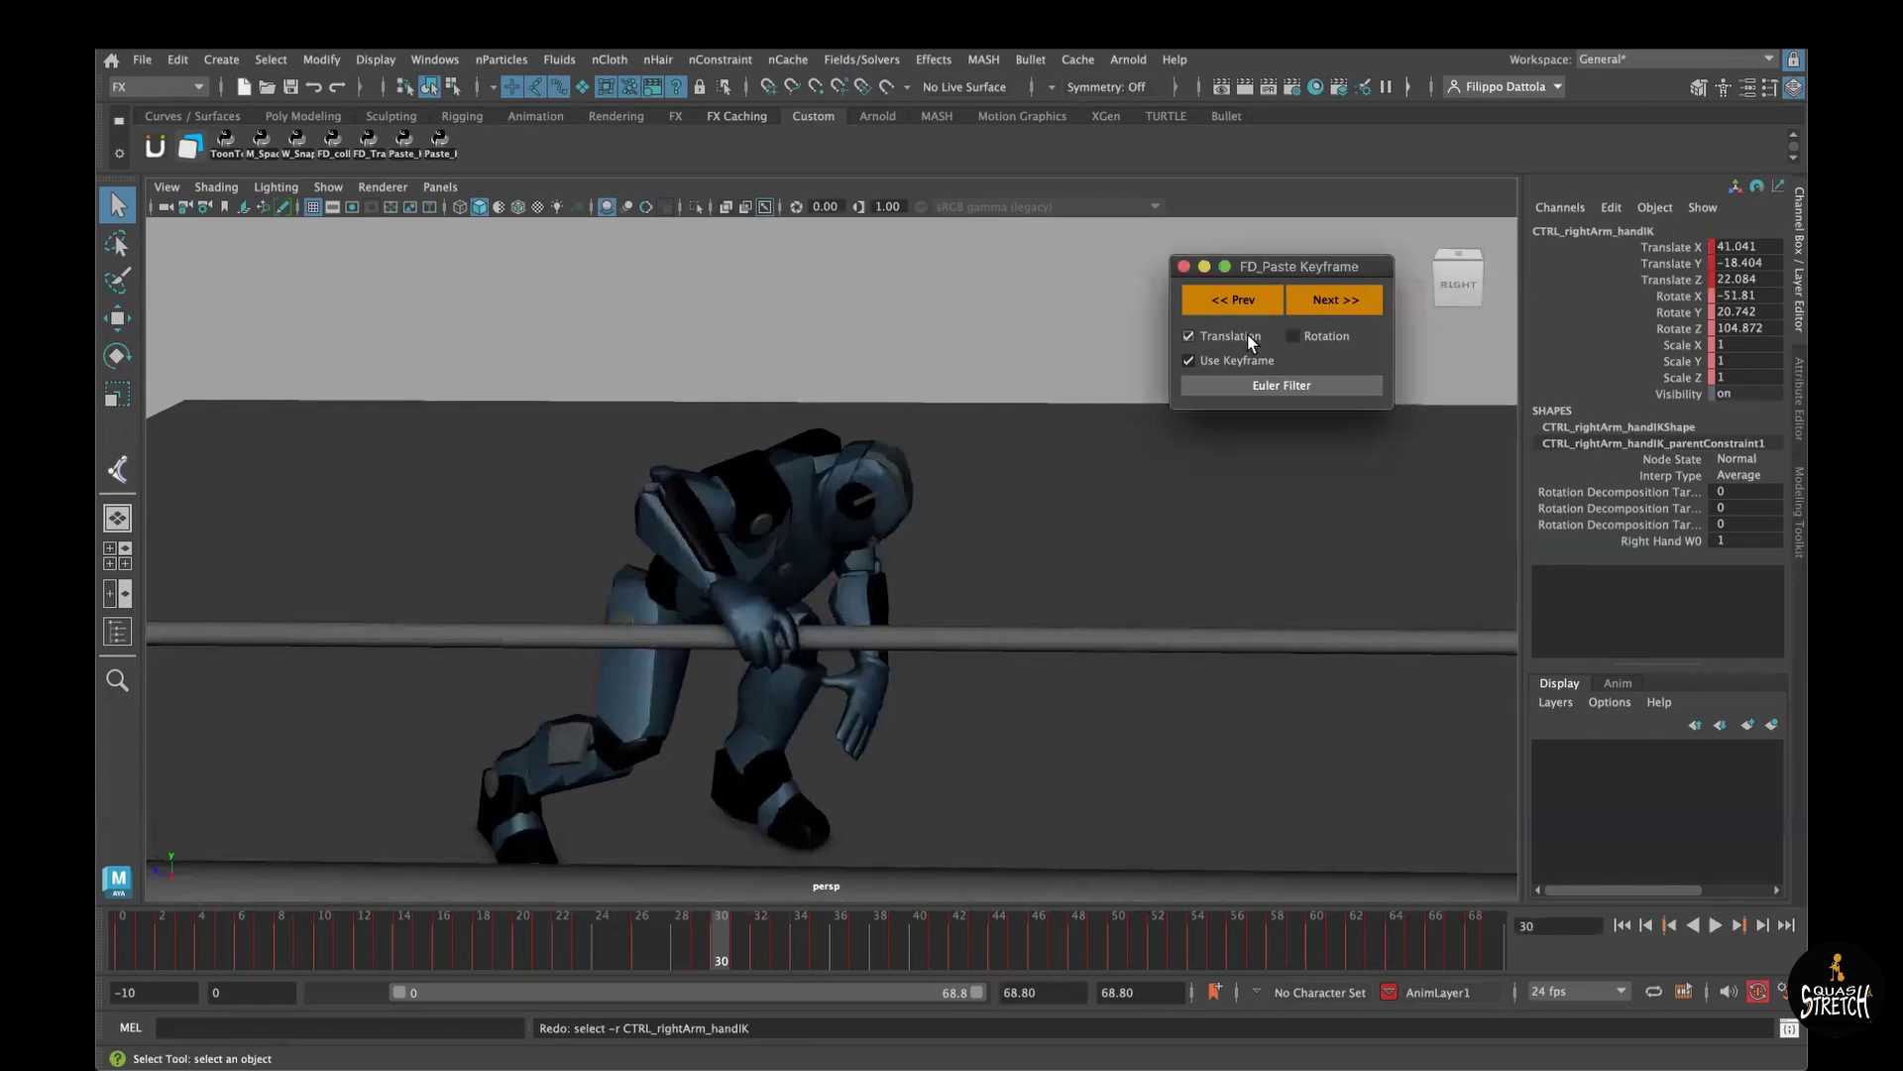
pyautogui.moveTo(753, 934)
pyautogui.mouseDown()
pyautogui.moveTo(812, 935)
pyautogui.moveTo(728, 936)
pyautogui.mouseUp()
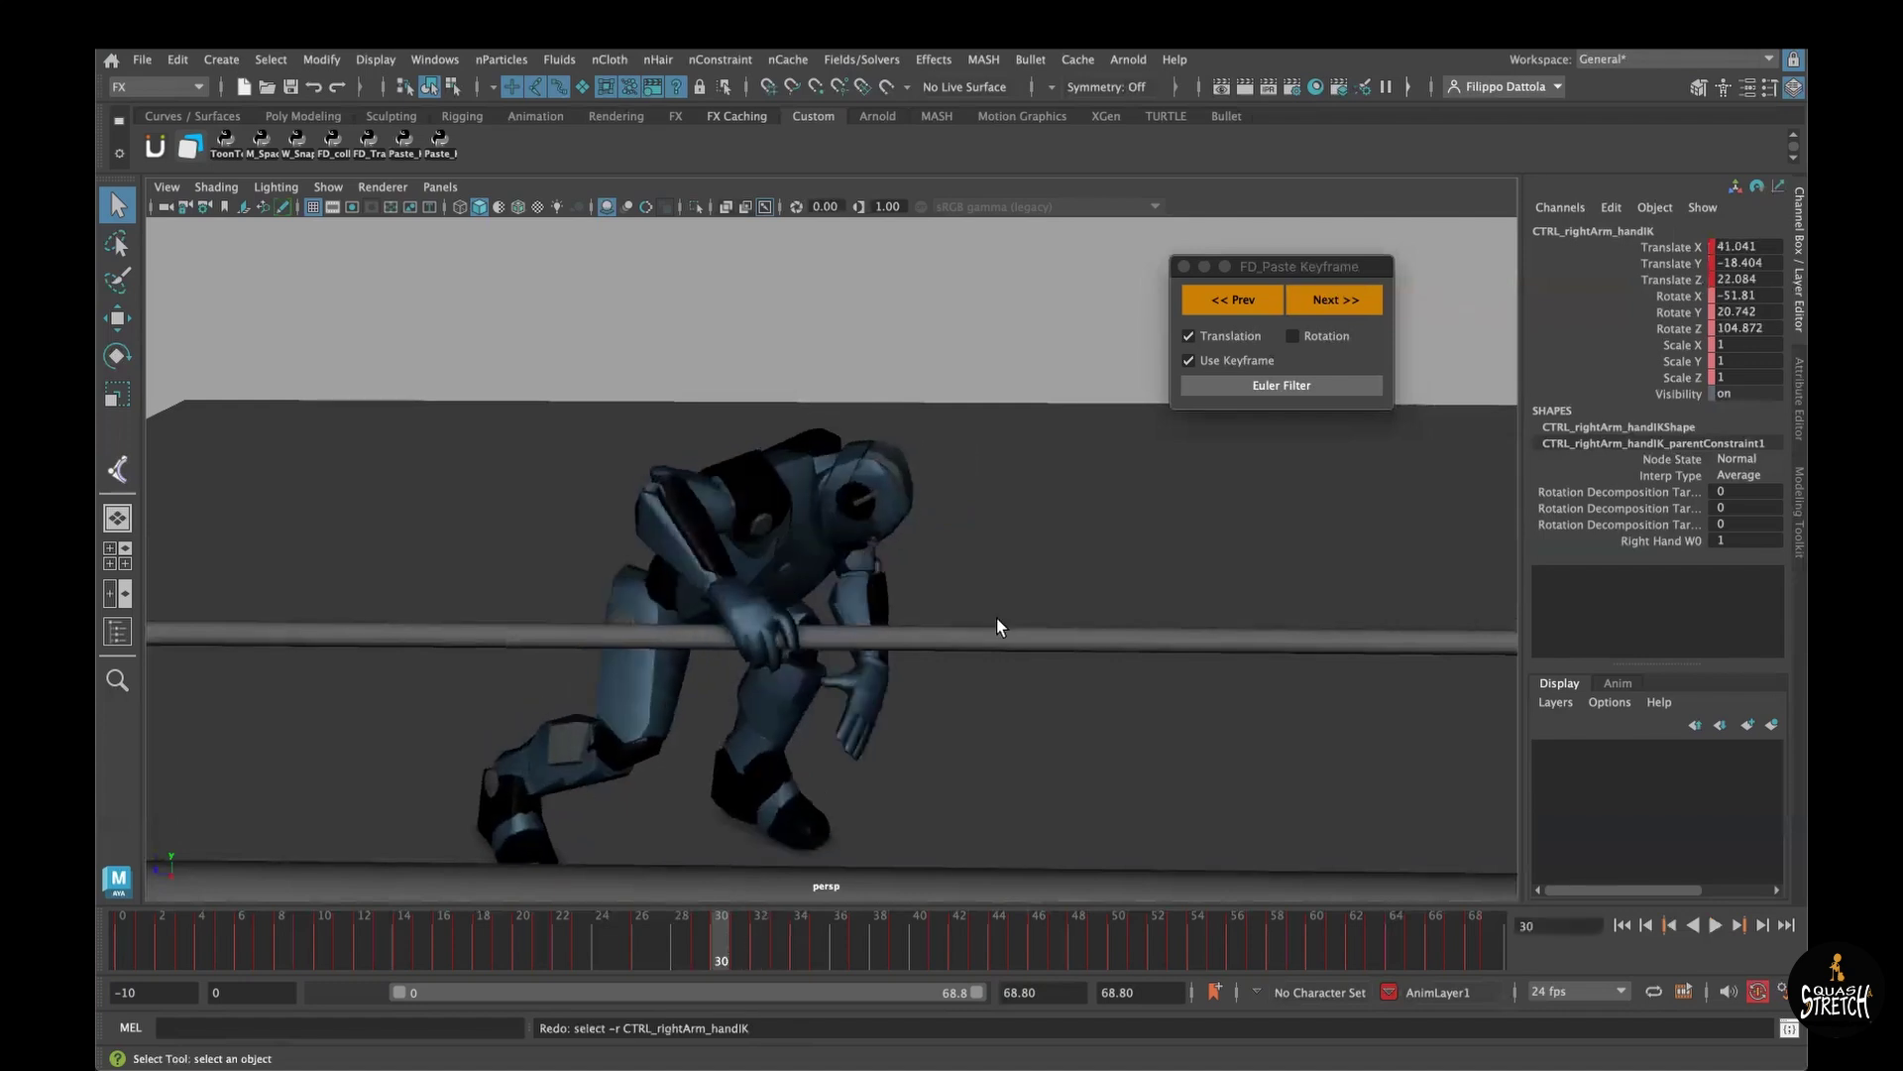
pyautogui.click(1320, 301)
pyautogui.click(1322, 305)
pyautogui.click(1322, 305)
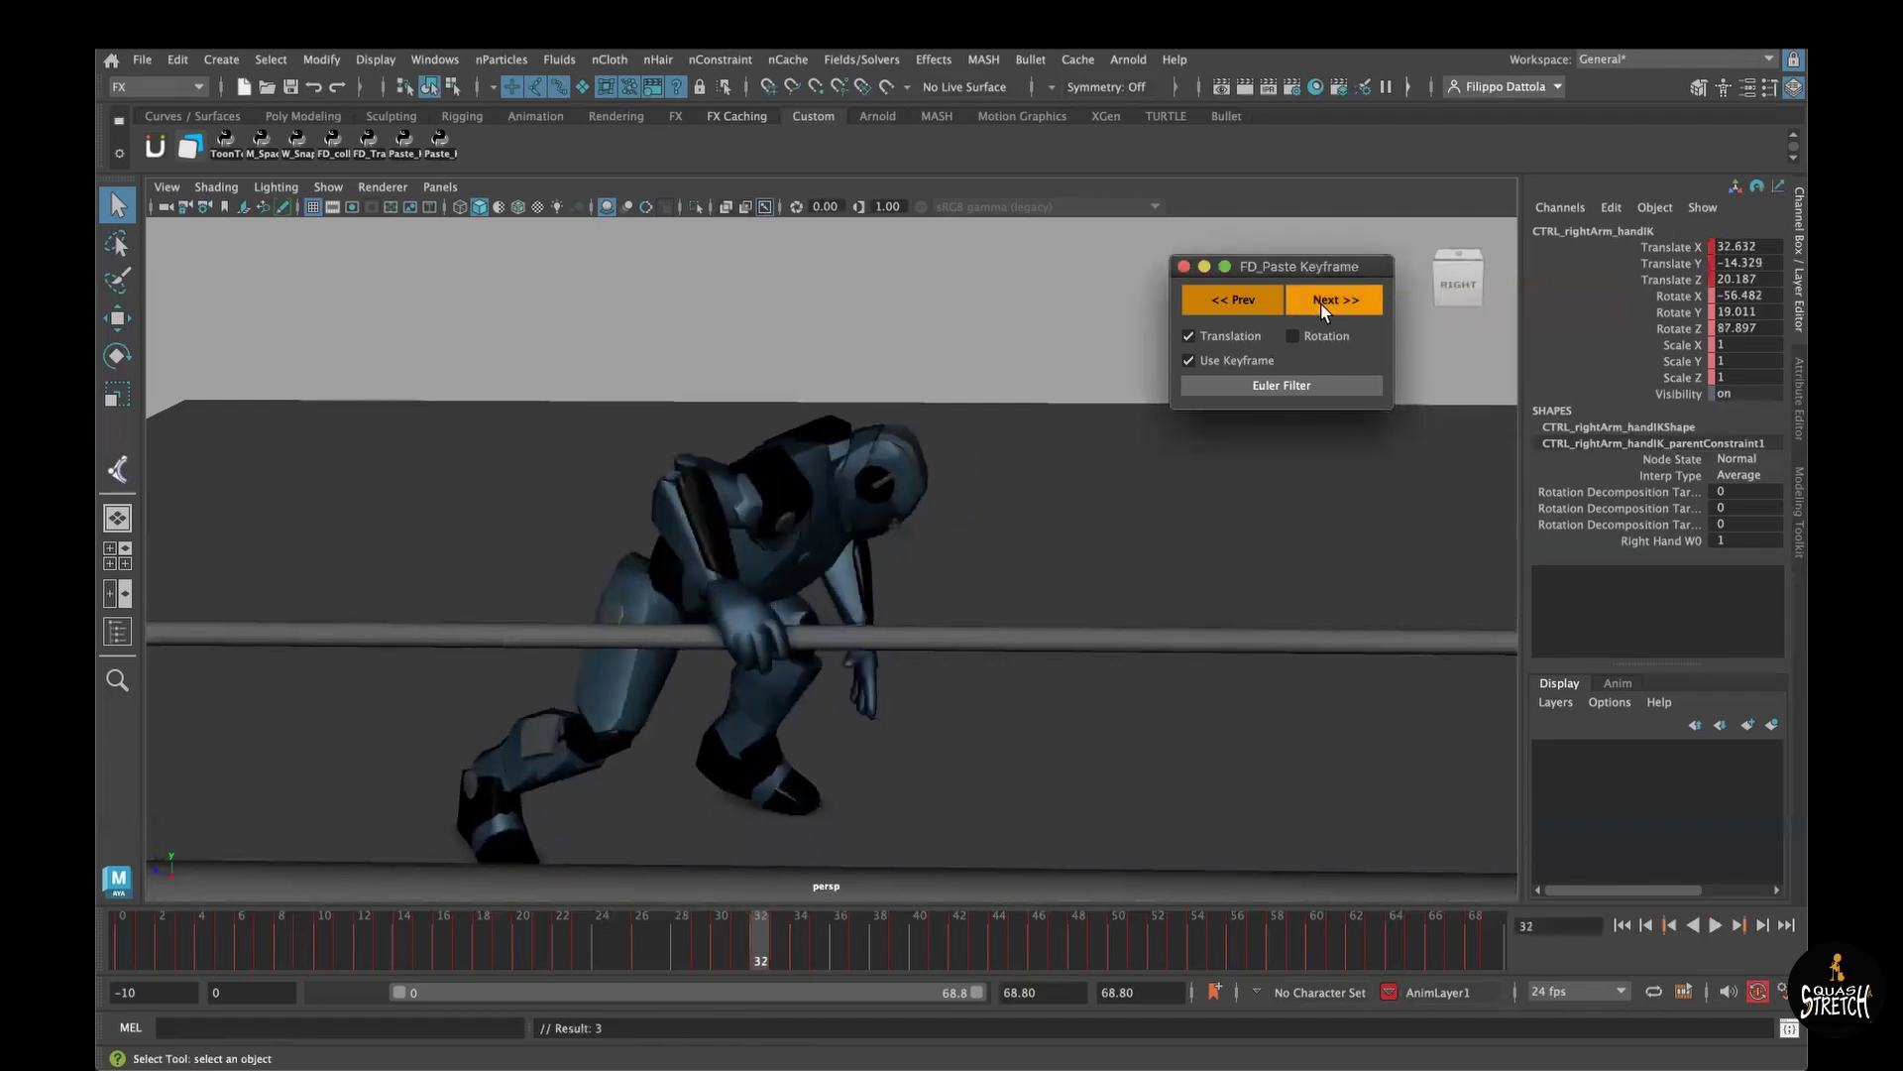
pyautogui.click(1322, 305)
pyautogui.click(1323, 305)
pyautogui.click(1322, 306)
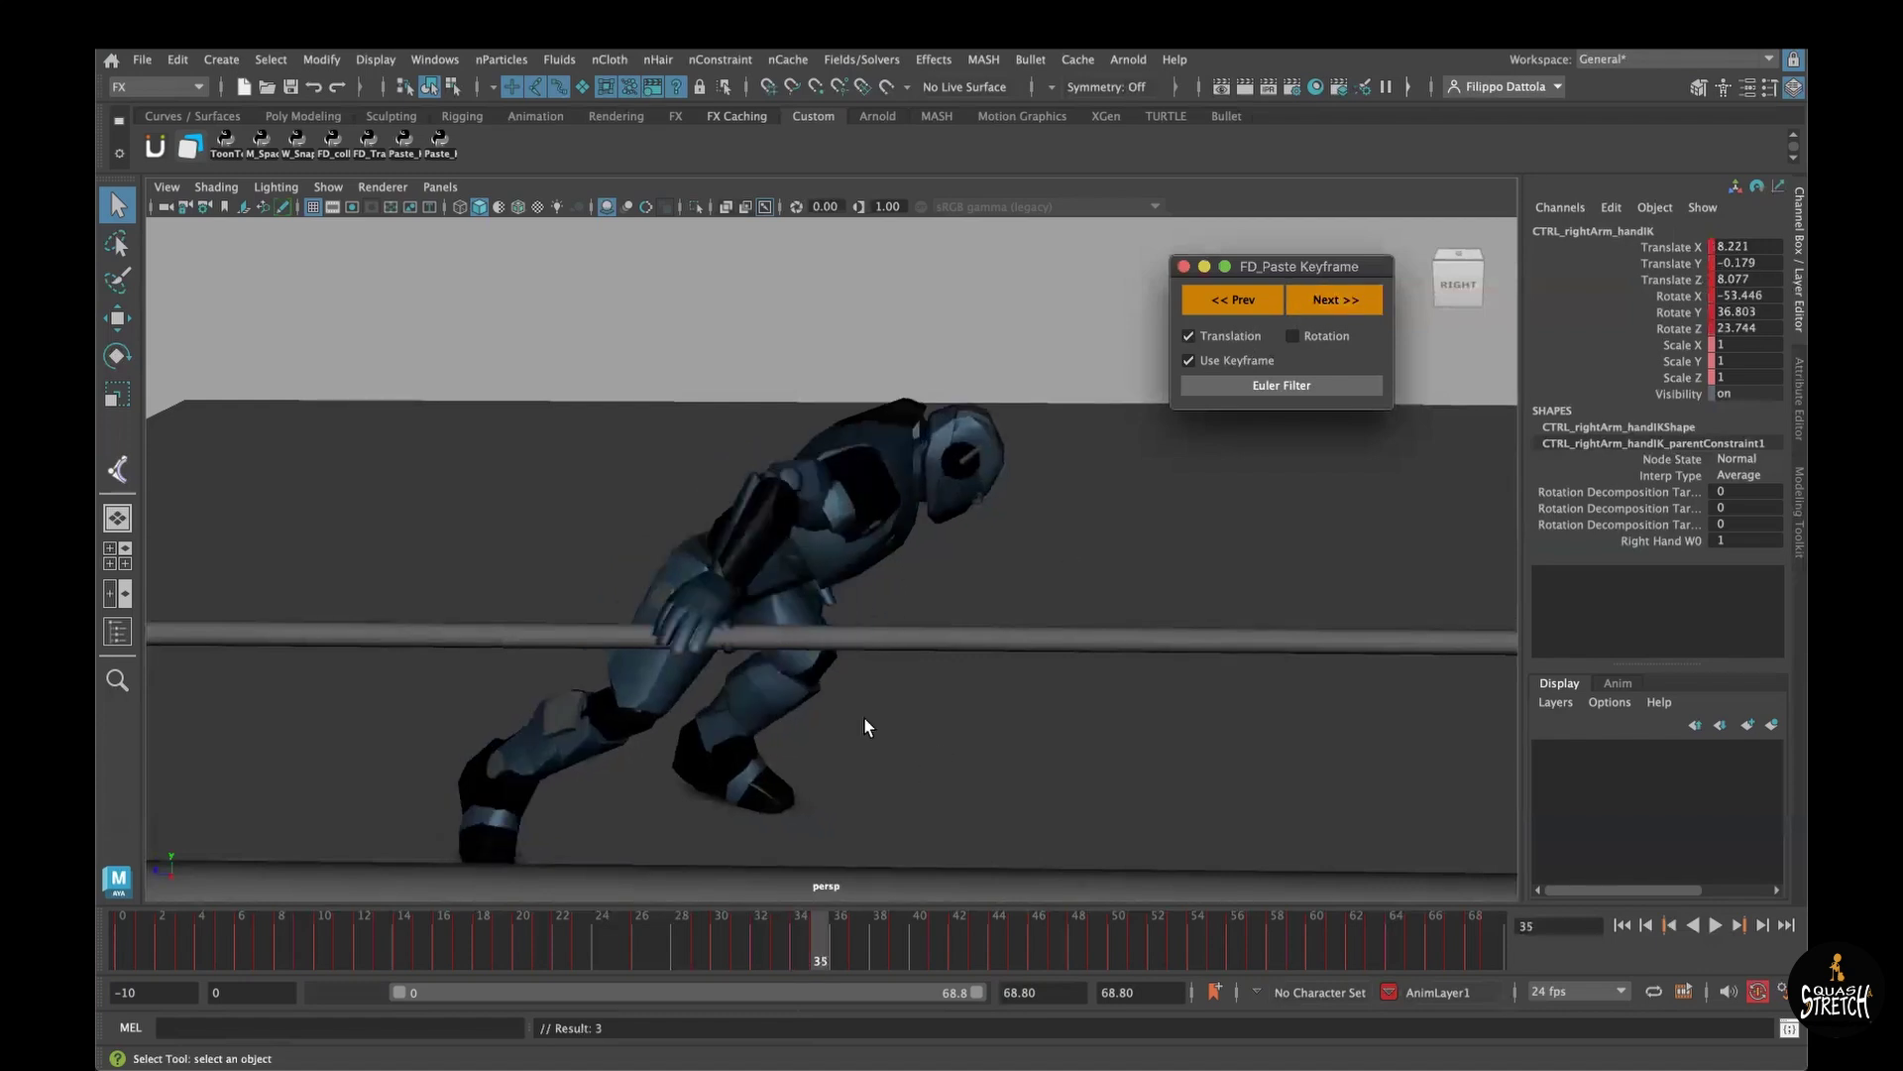
# Step: Play and scrub the motion from frame 30 to check how the hand rotates while its position holds on the railing
pyautogui.keyDown('alt'); pyautogui.moveTo(865, 721); pyautogui.dragTo(874, 758); pyautogui.keyUp('alt')
pyautogui.moveTo(717, 950)
pyautogui.mouseDown()
pyautogui.moveTo(799, 942)
pyautogui.moveTo(710, 942)
pyautogui.moveTo(743, 936)
pyautogui.mouseUp()
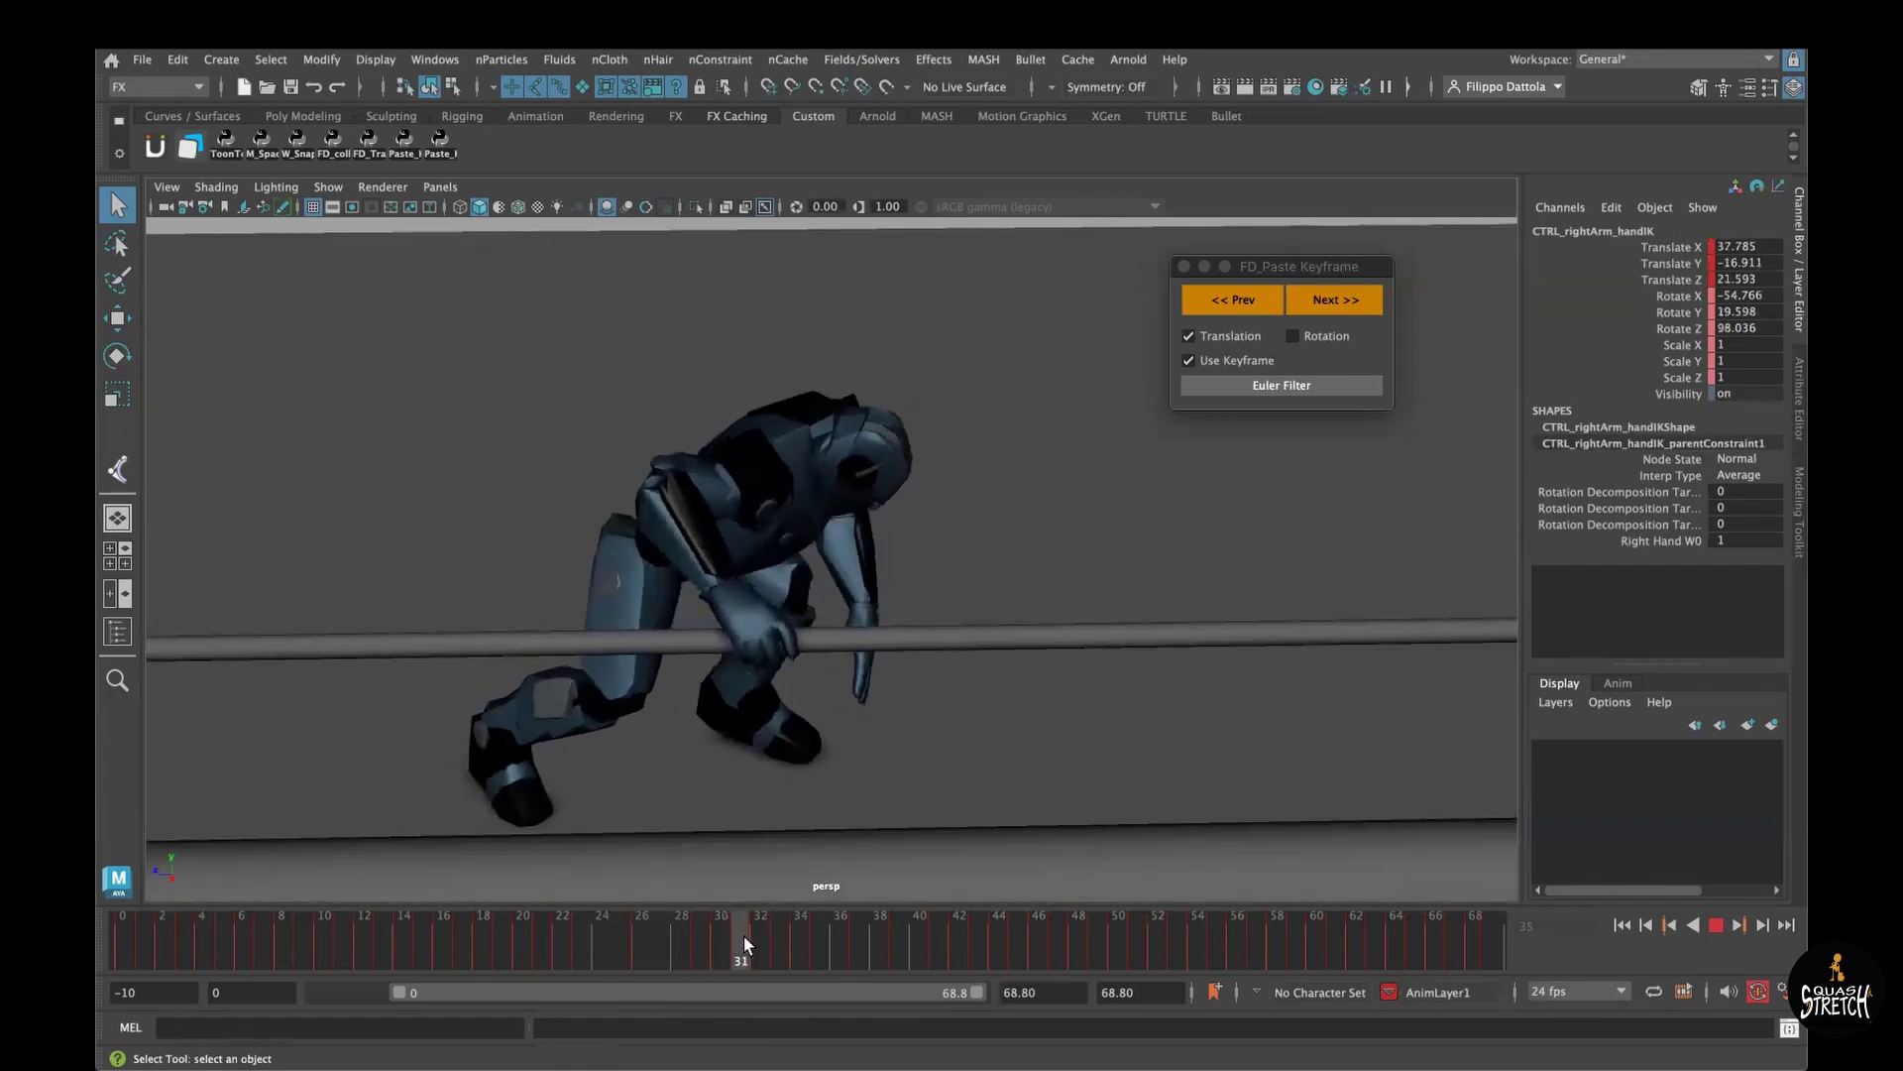
pyautogui.hotkey('alt', 'v')
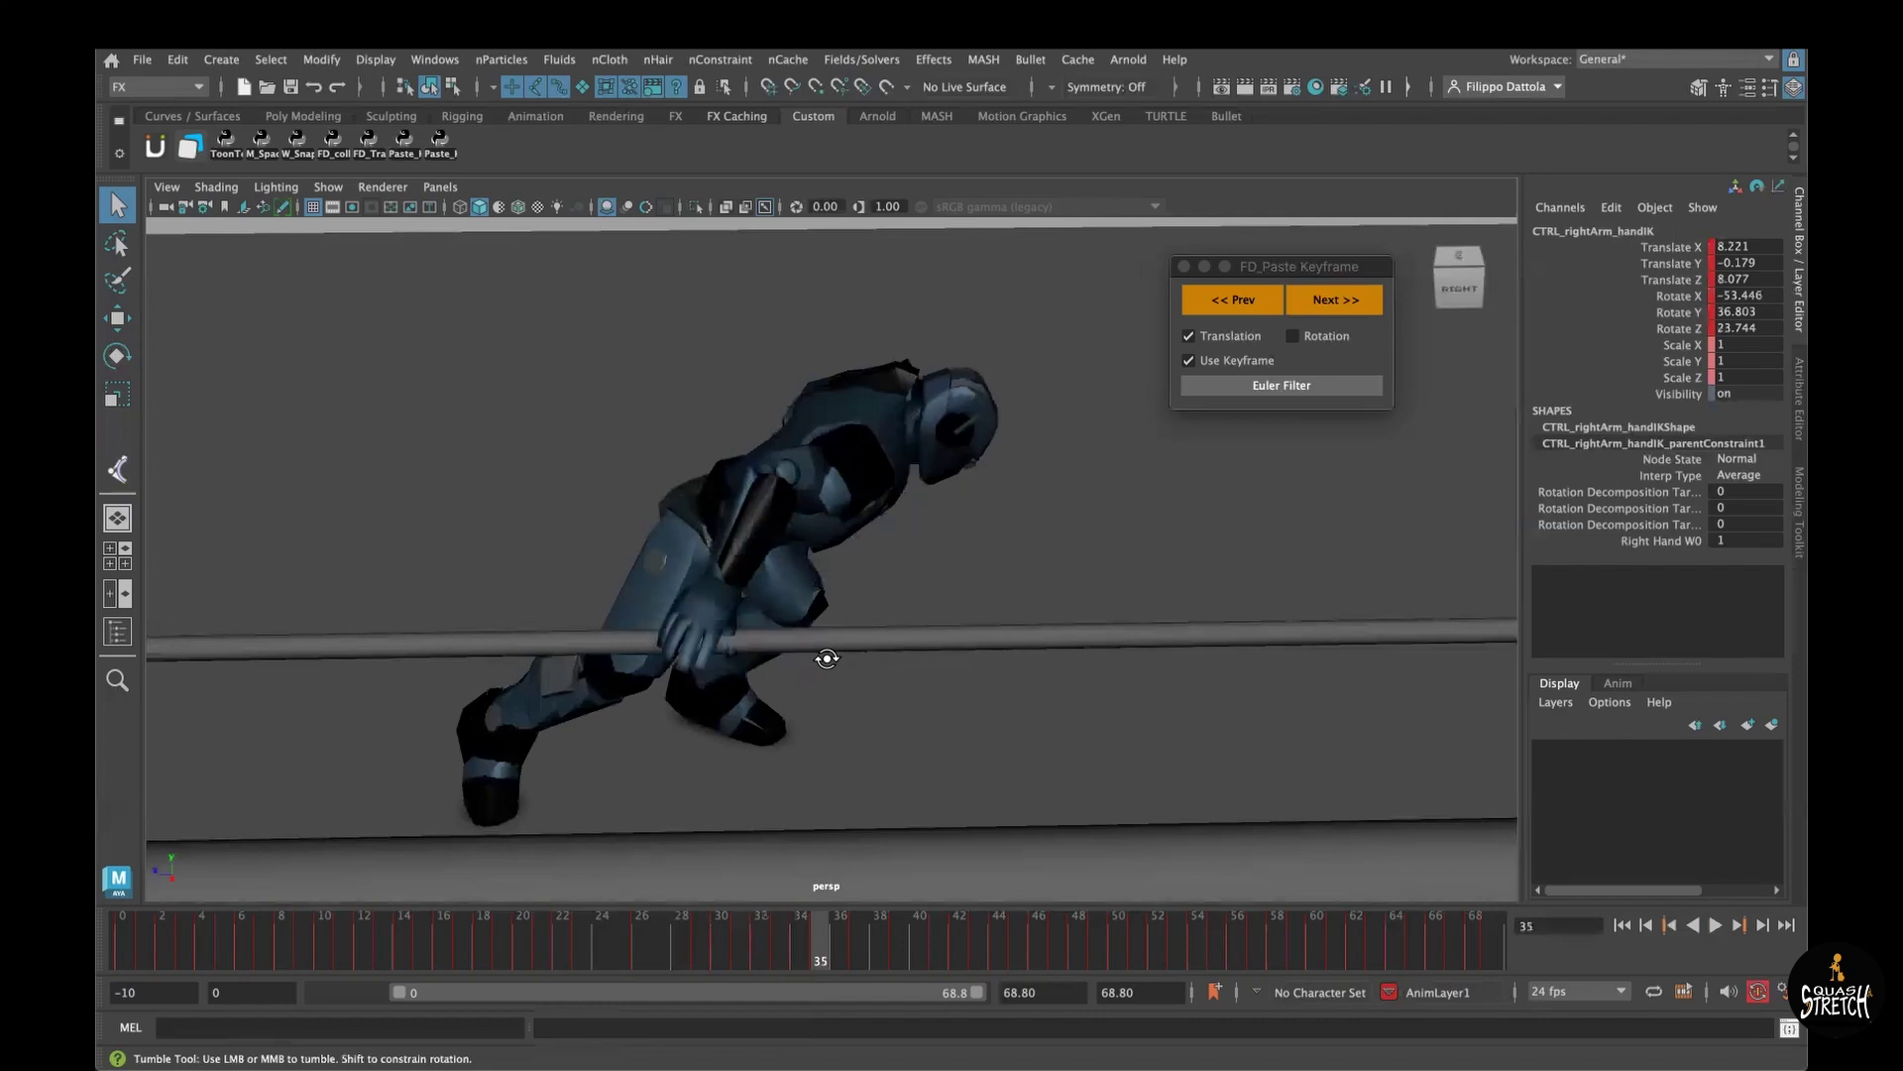
pyautogui.keyDown('alt'); pyautogui.moveTo(825, 654); pyautogui.dragTo(812, 658); pyautogui.keyUp('alt')
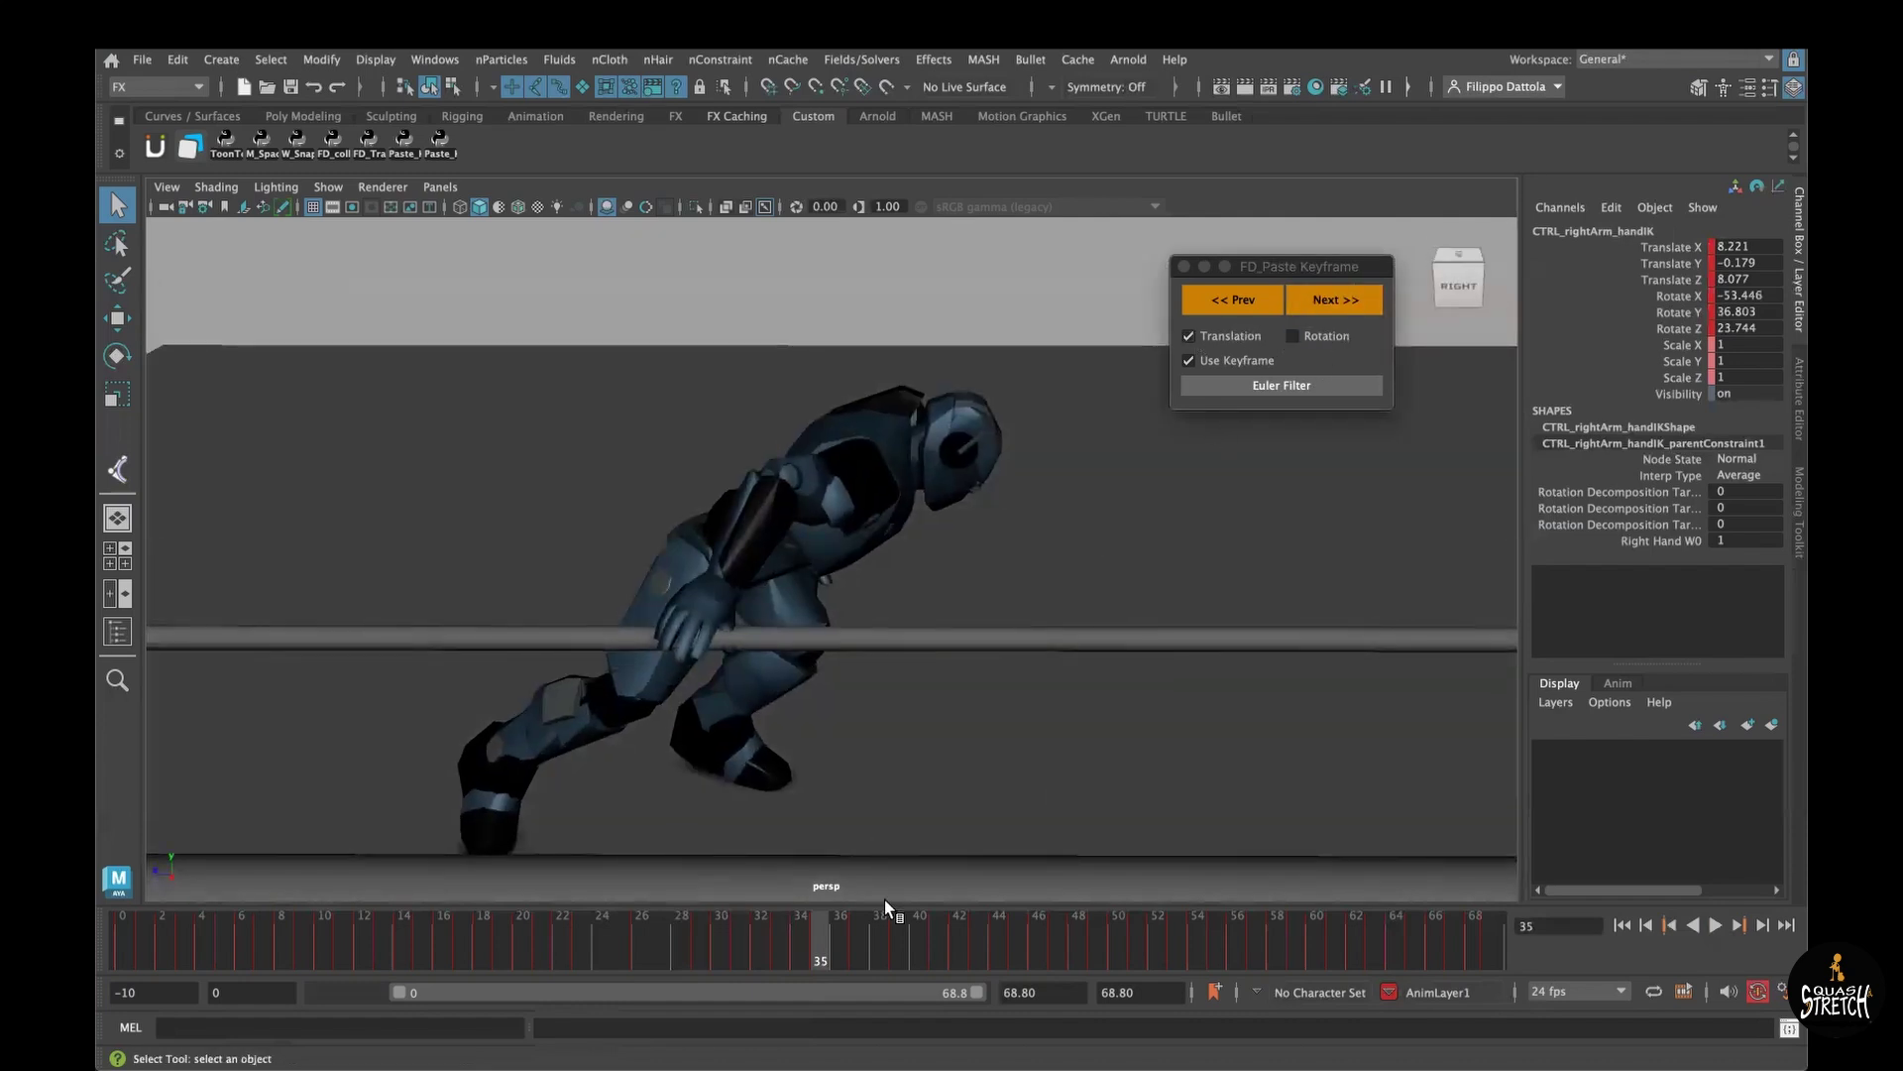
pyautogui.hotkey('alt', 'v')
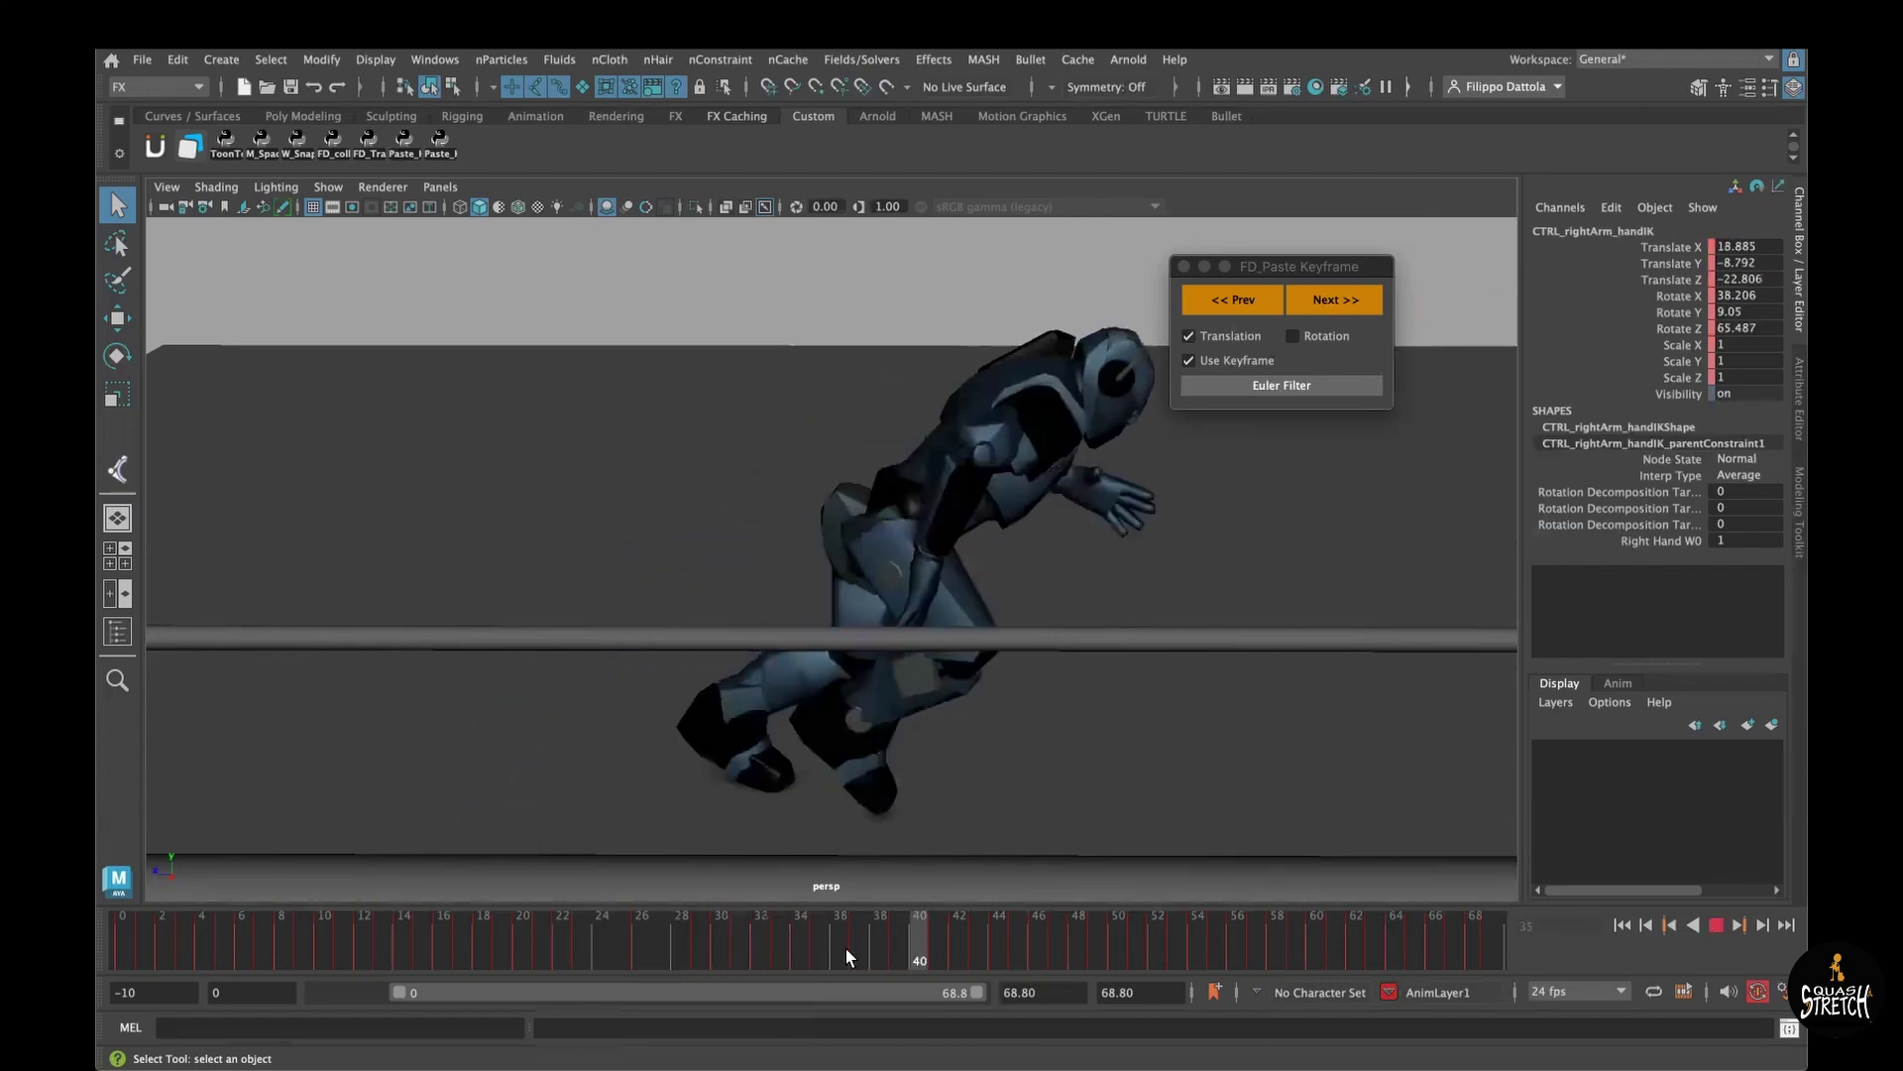
pyautogui.moveTo(731, 953); pyautogui.dragTo(714, 954)
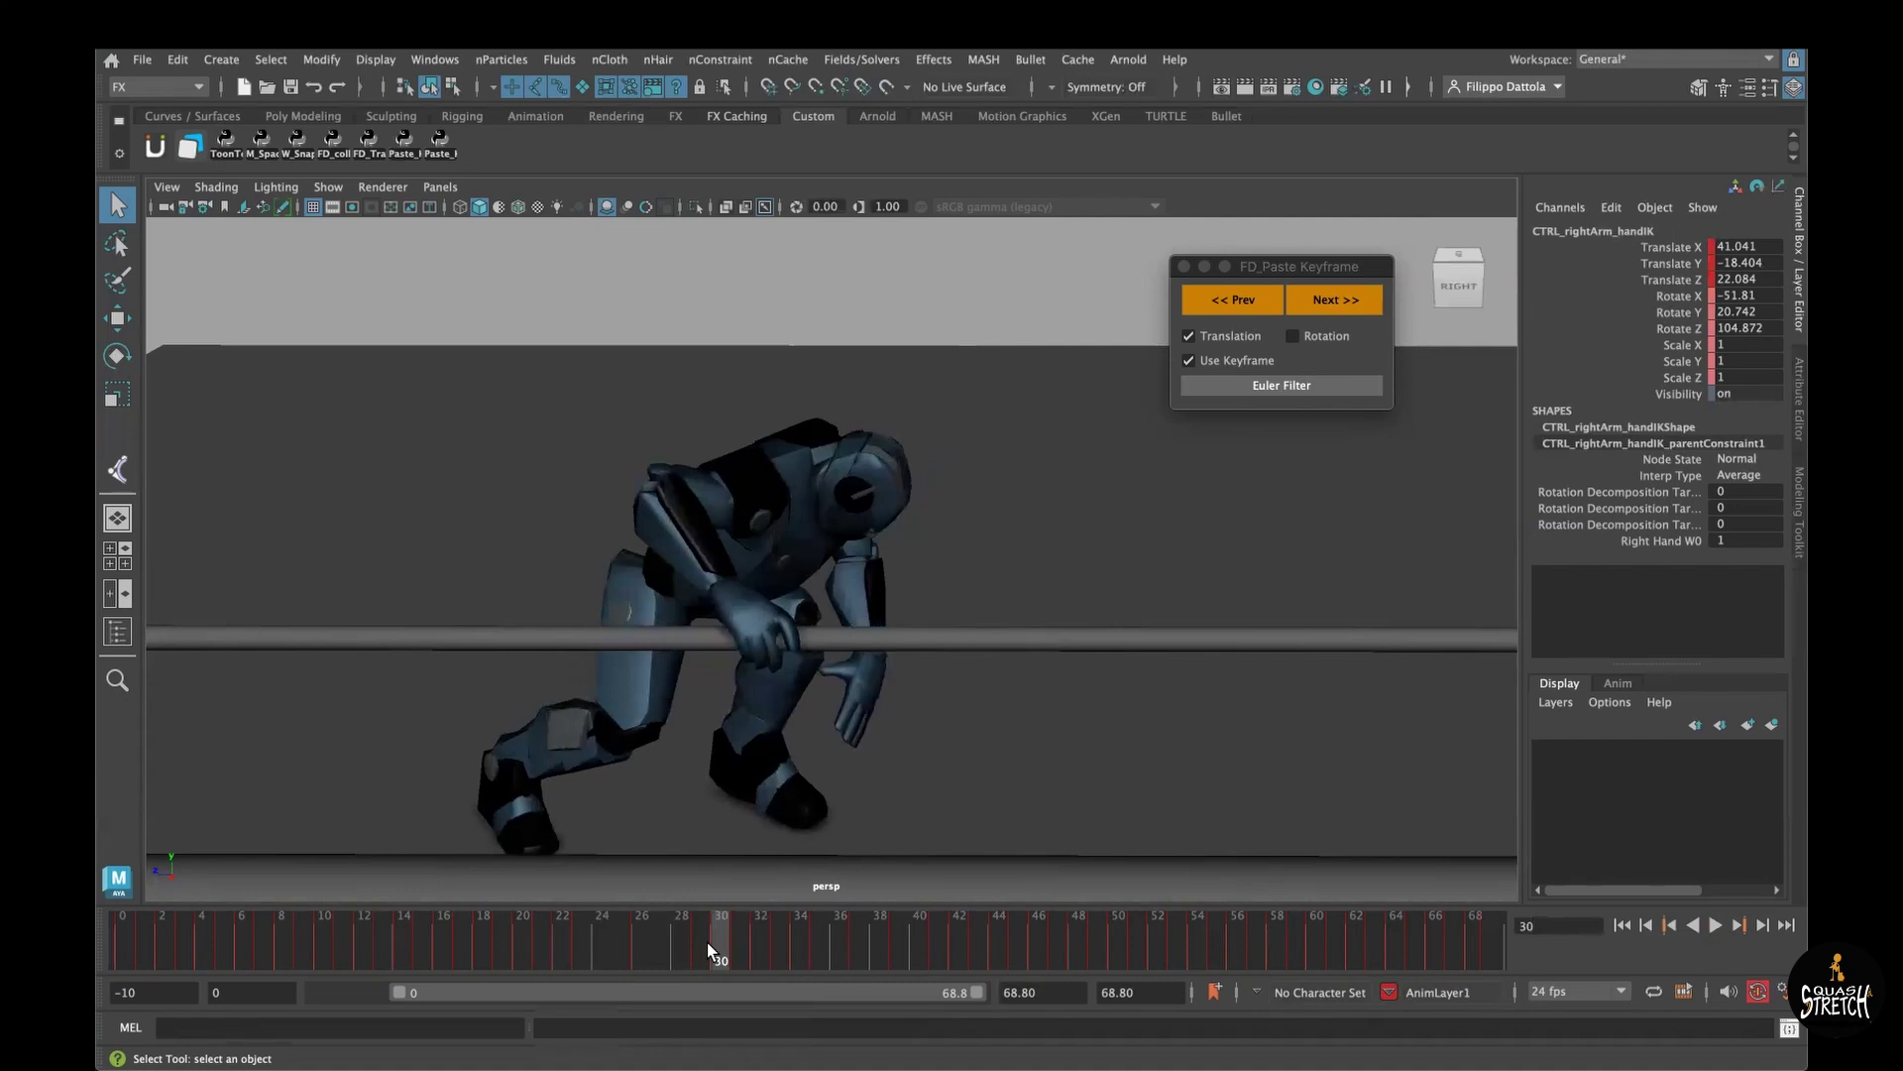
pyautogui.moveTo(706, 942); pyautogui.dragTo(801, 943)
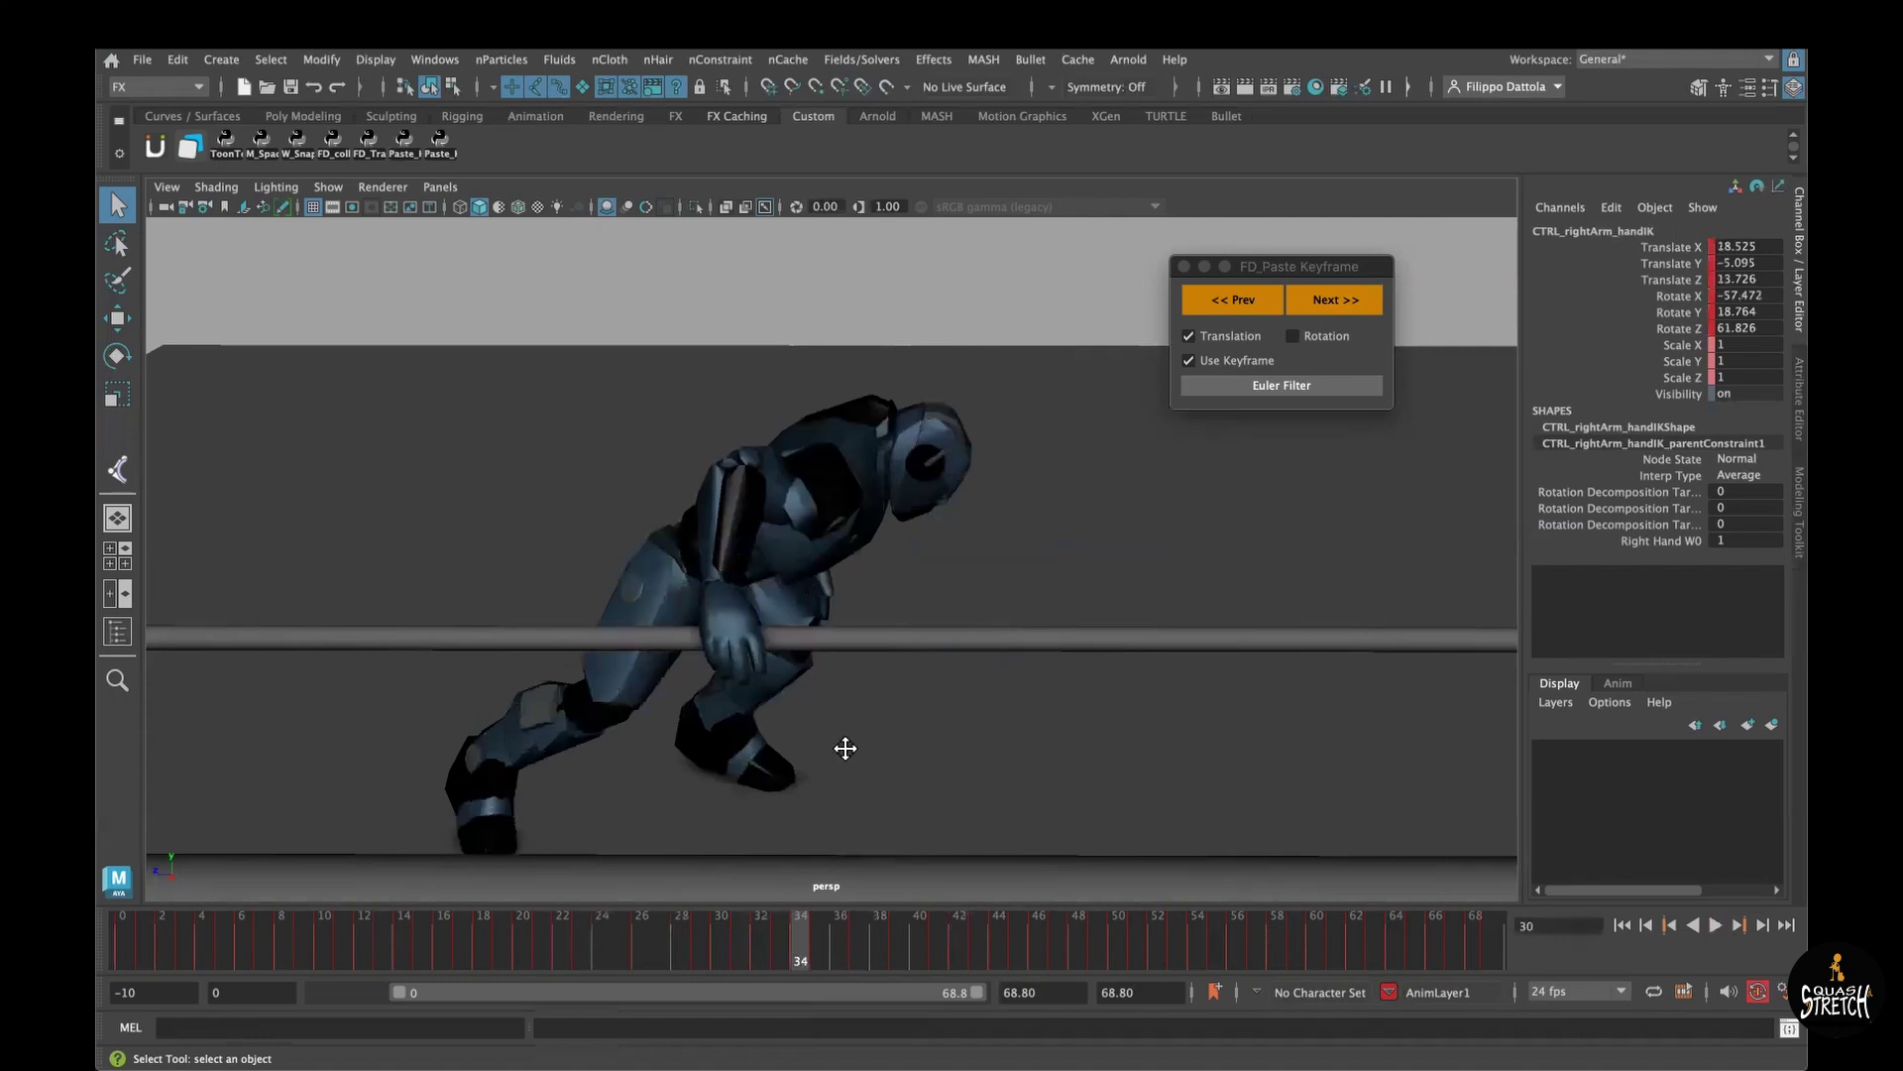
pyautogui.keyDown('alt'); pyautogui.moveTo(844, 749); pyautogui.dragTo(1079, 547, button='middle'); pyautogui.keyUp('alt')
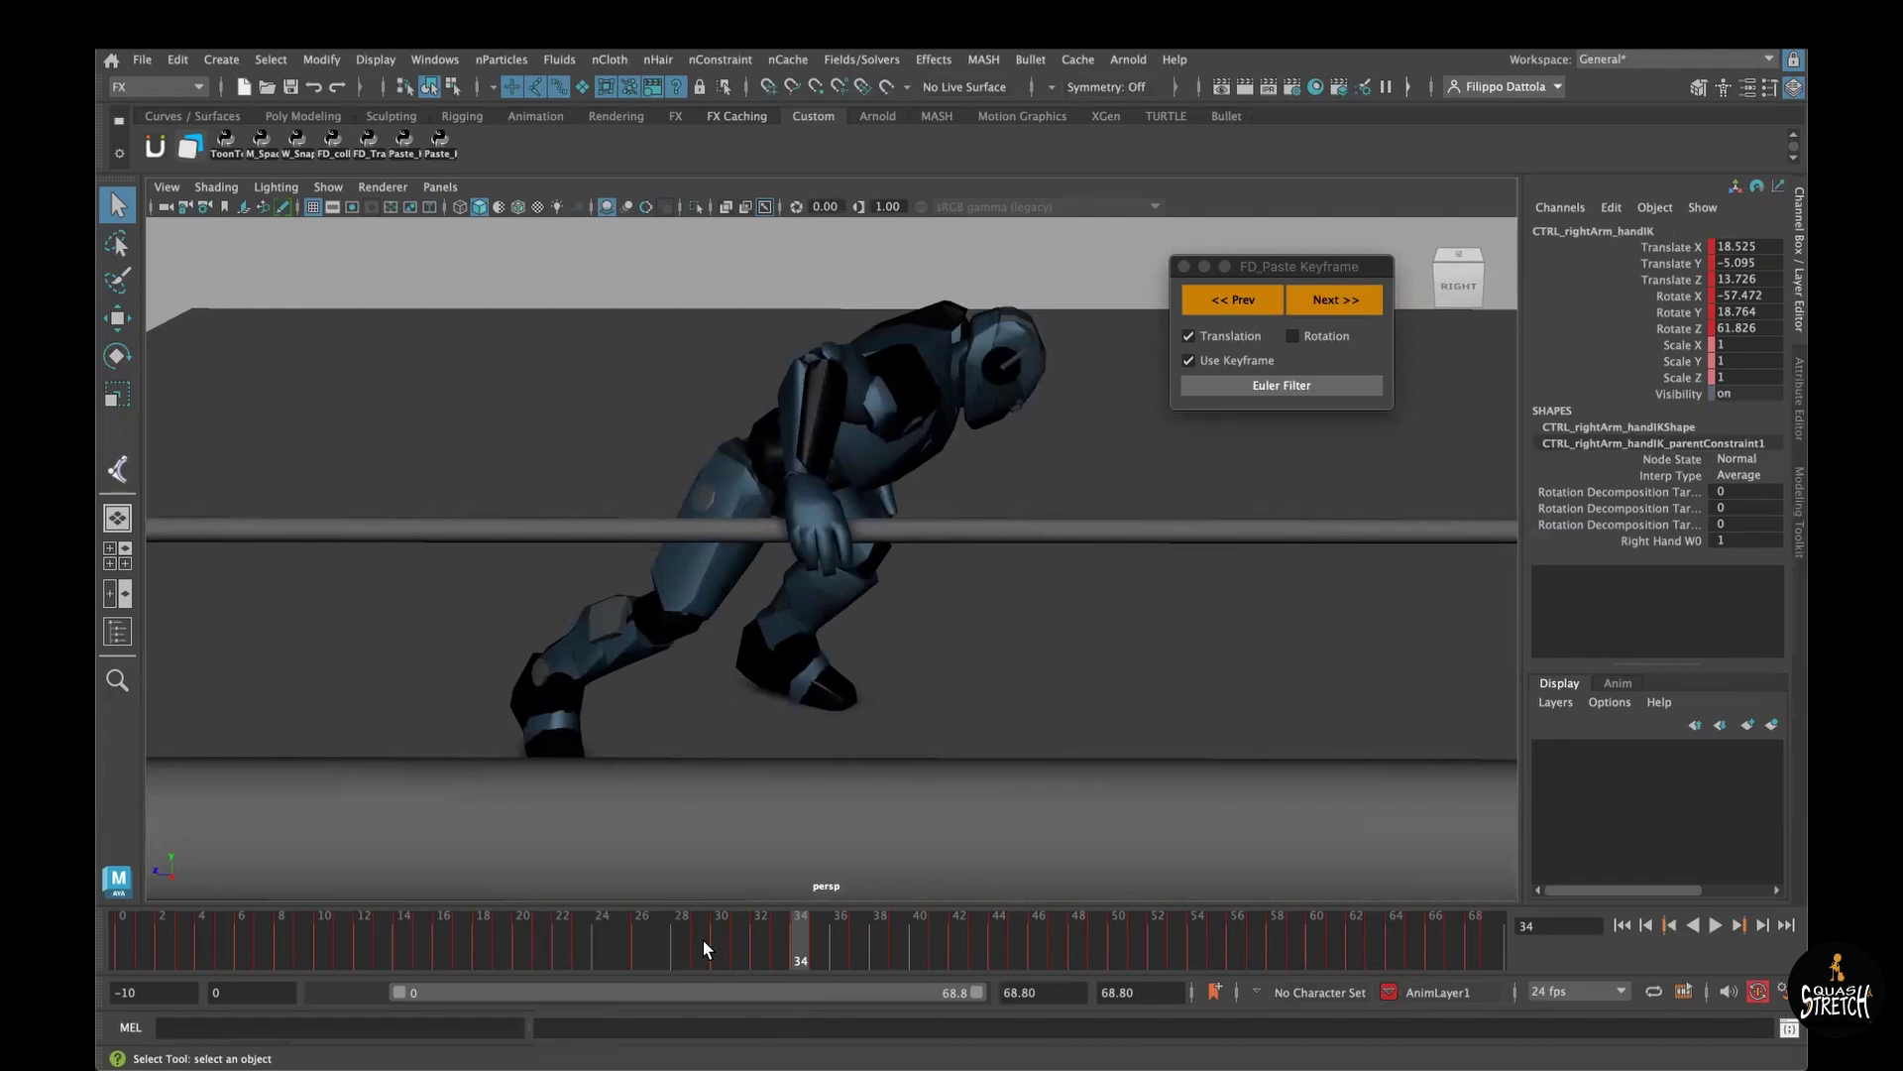
pyautogui.moveTo(704, 948); pyautogui.dragTo(752, 948)
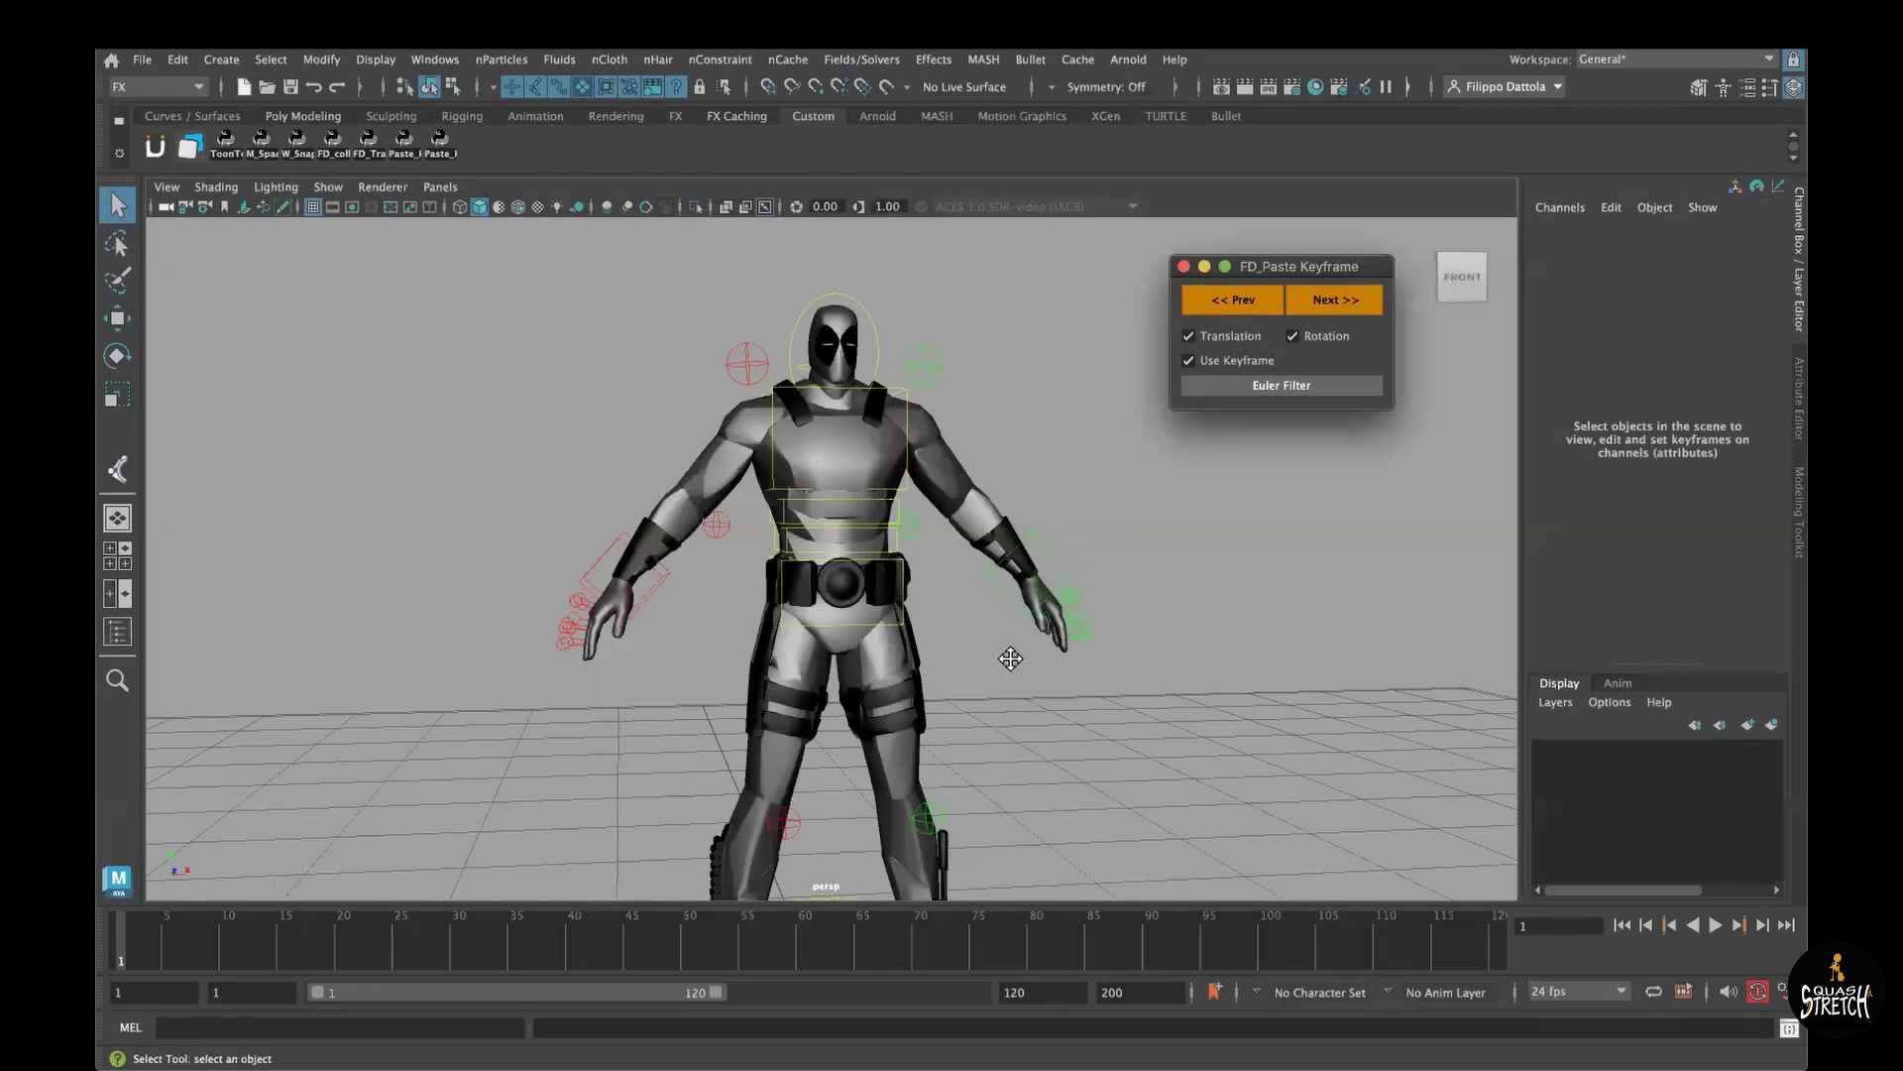
# Step: In the standing character's scene, key the spine root control at frame 25 and return to frame 1
pyautogui.keyDown('alt'); pyautogui.moveTo(1010, 658); pyautogui.dragTo(1007, 645, button='middle'); pyautogui.keyUp('alt')
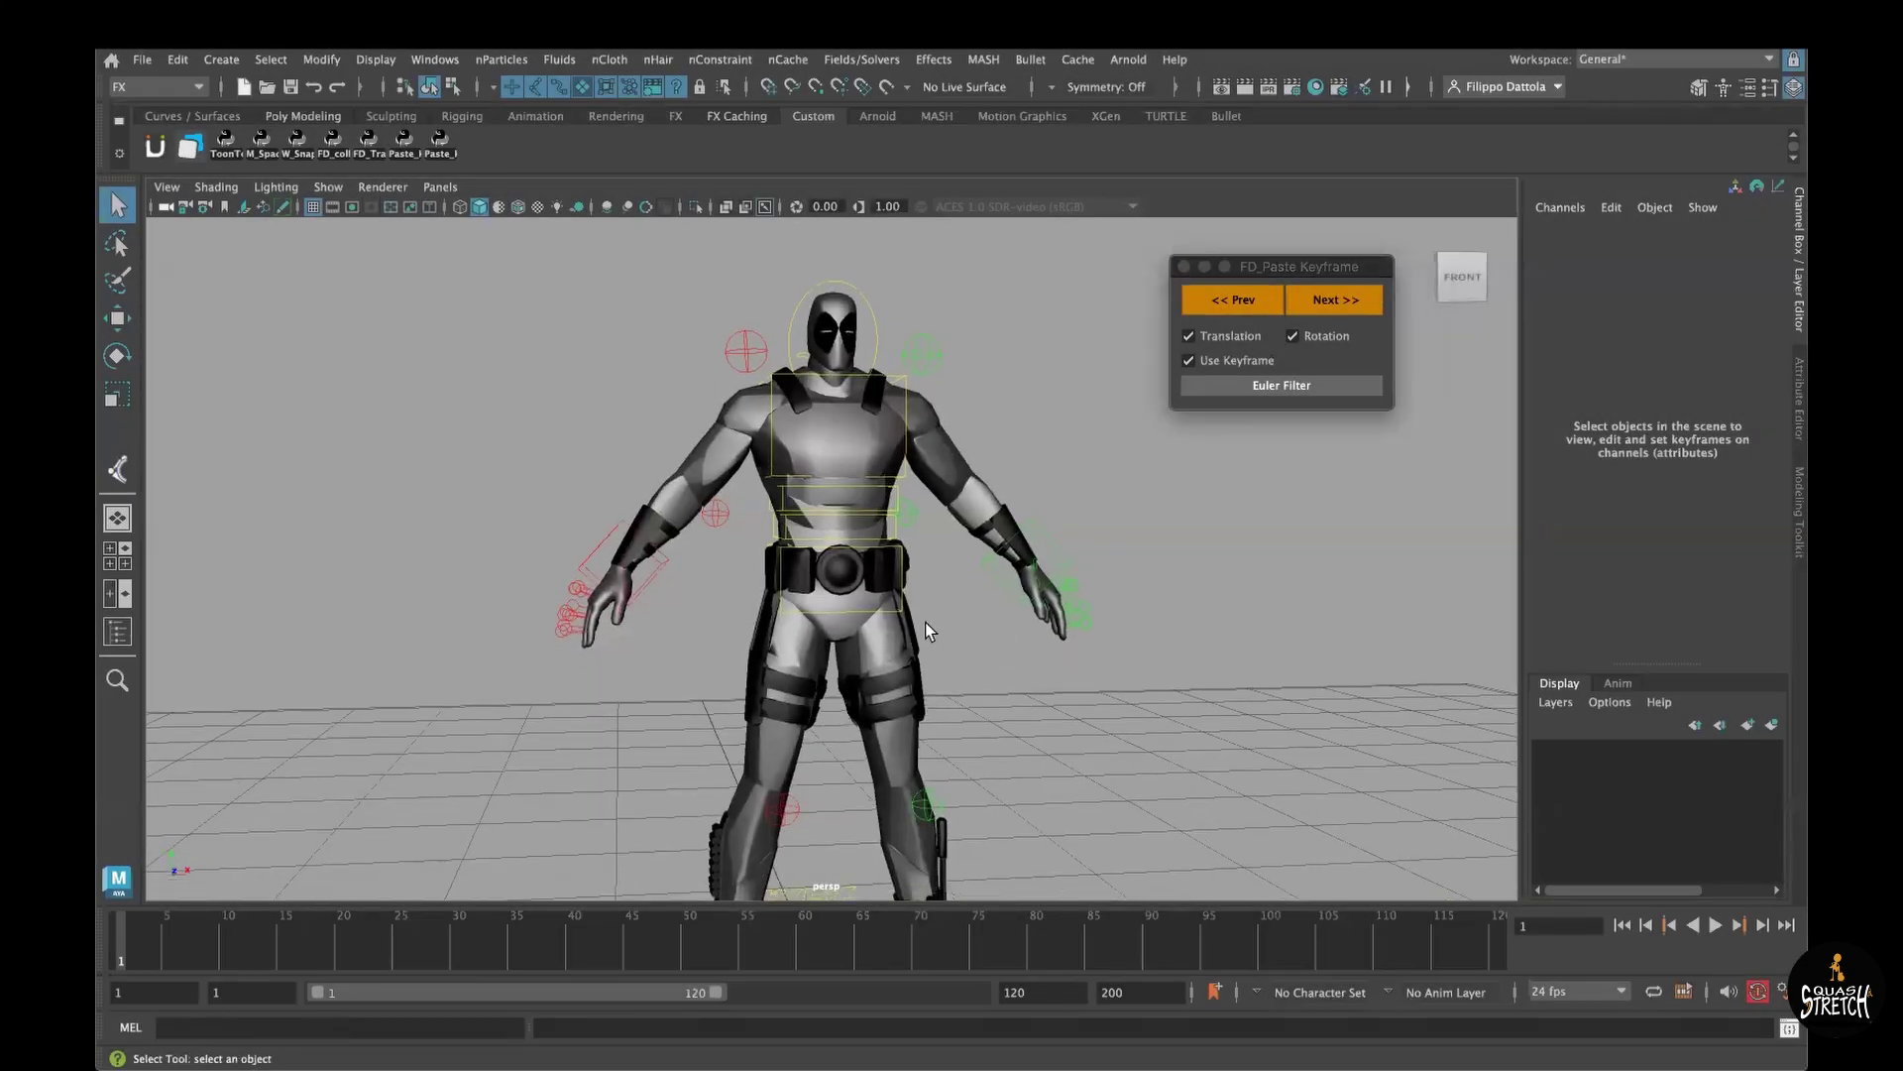
pyautogui.click(888, 605)
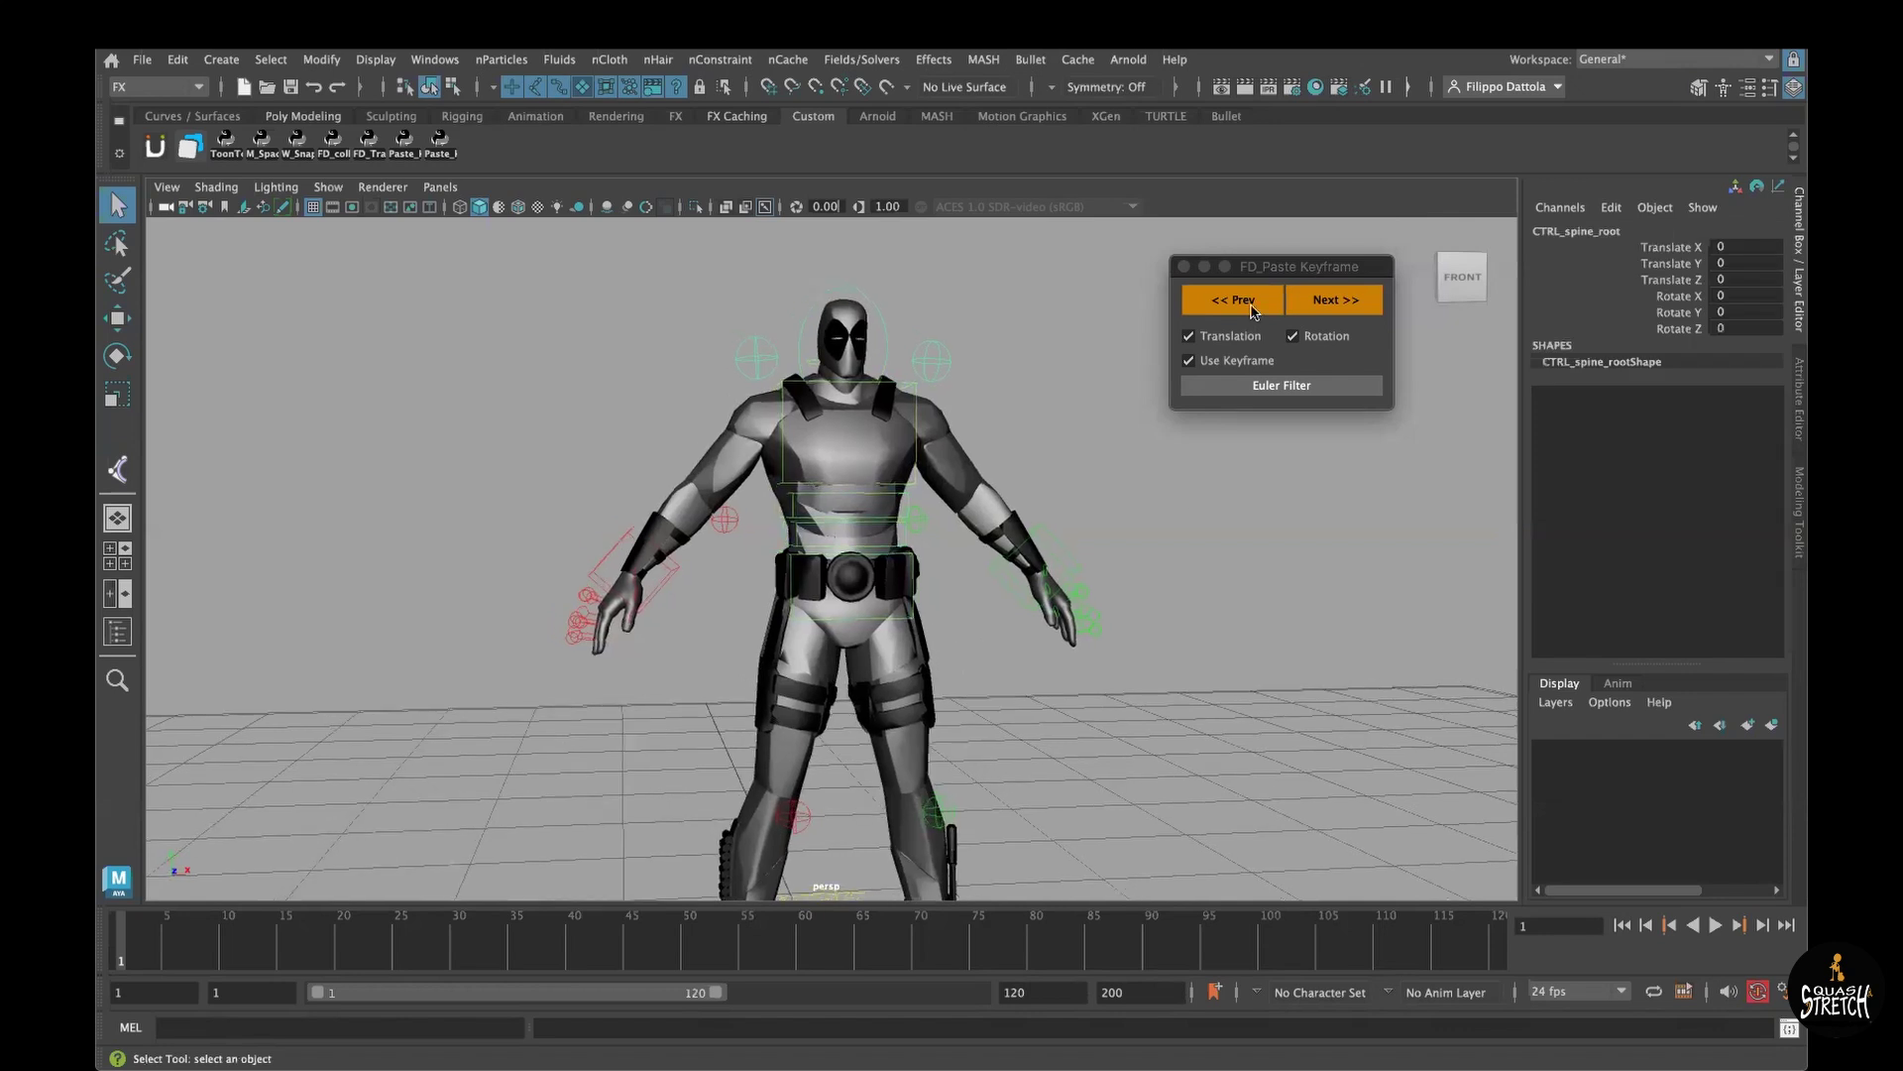
pyautogui.moveTo(1274, 269); pyautogui.dragTo(1267, 253)
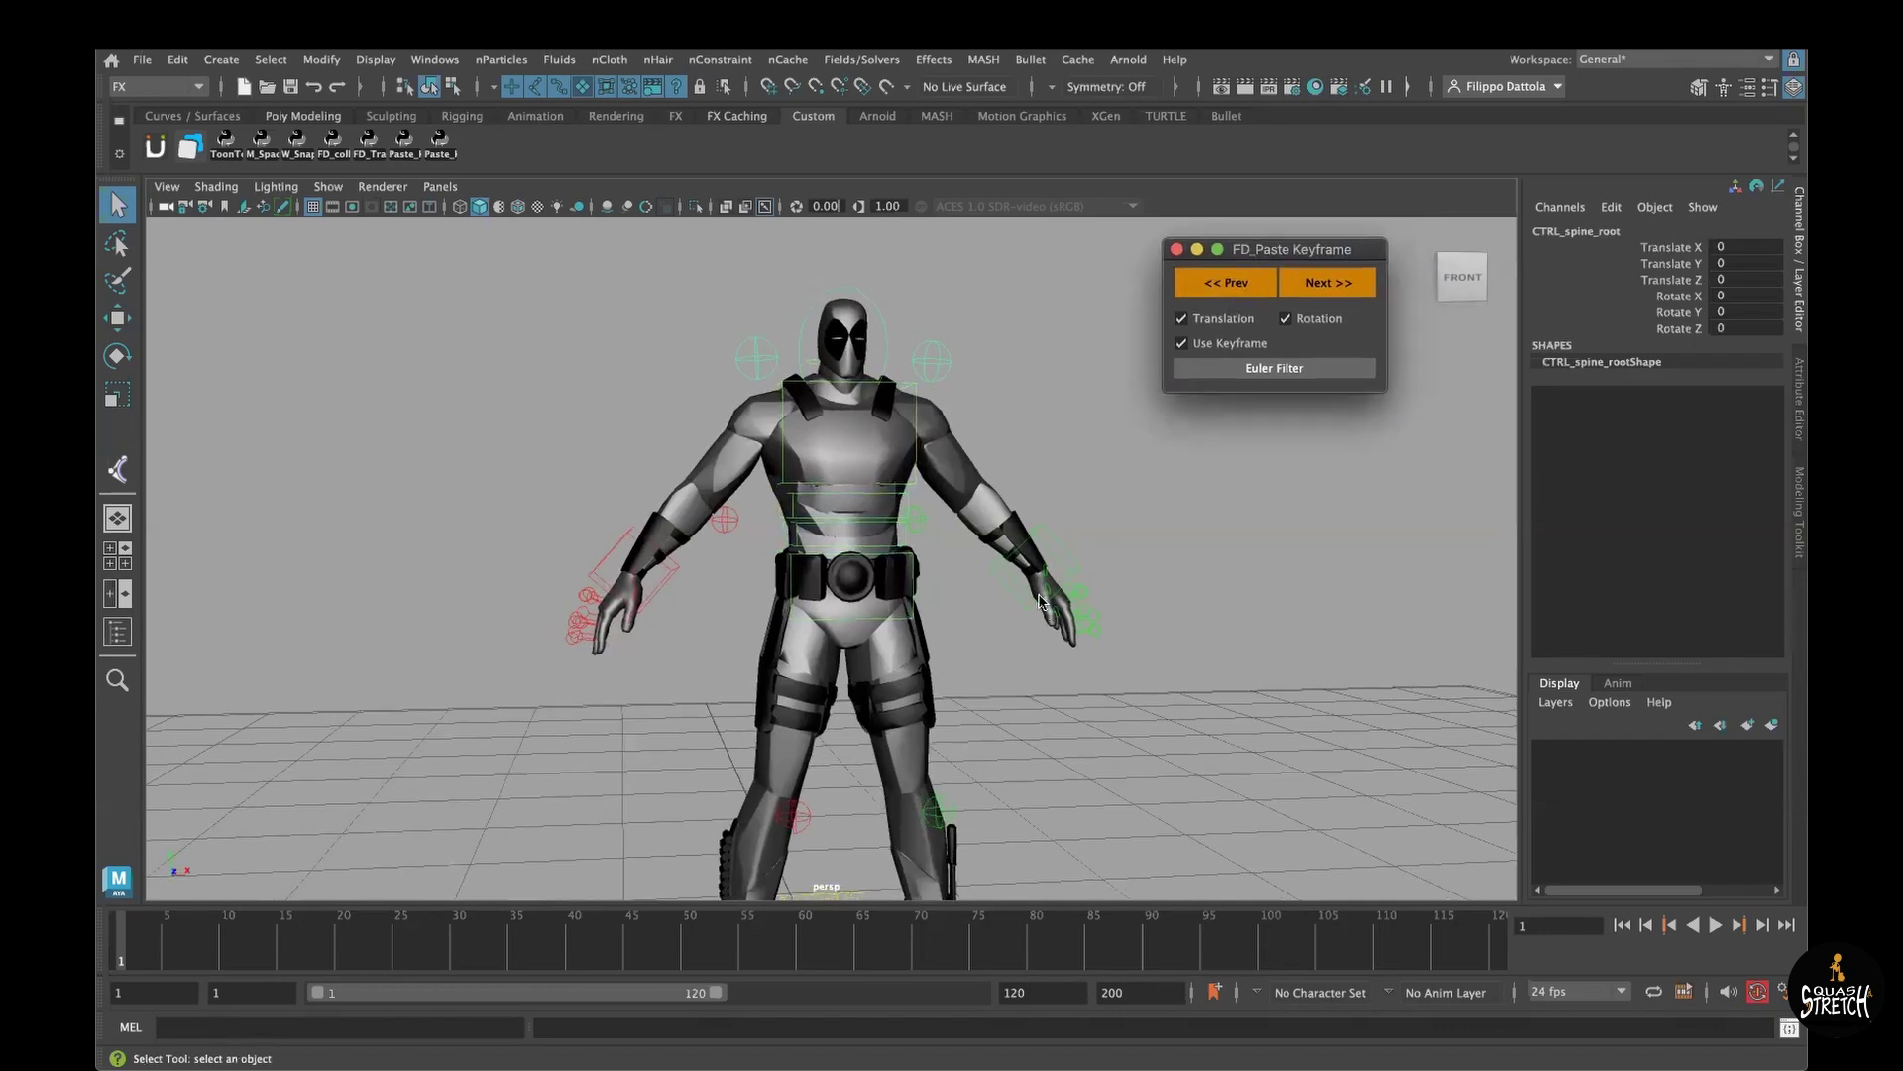
pyautogui.click(402, 952)
pyautogui.press('s')
pyautogui.click(121, 950)
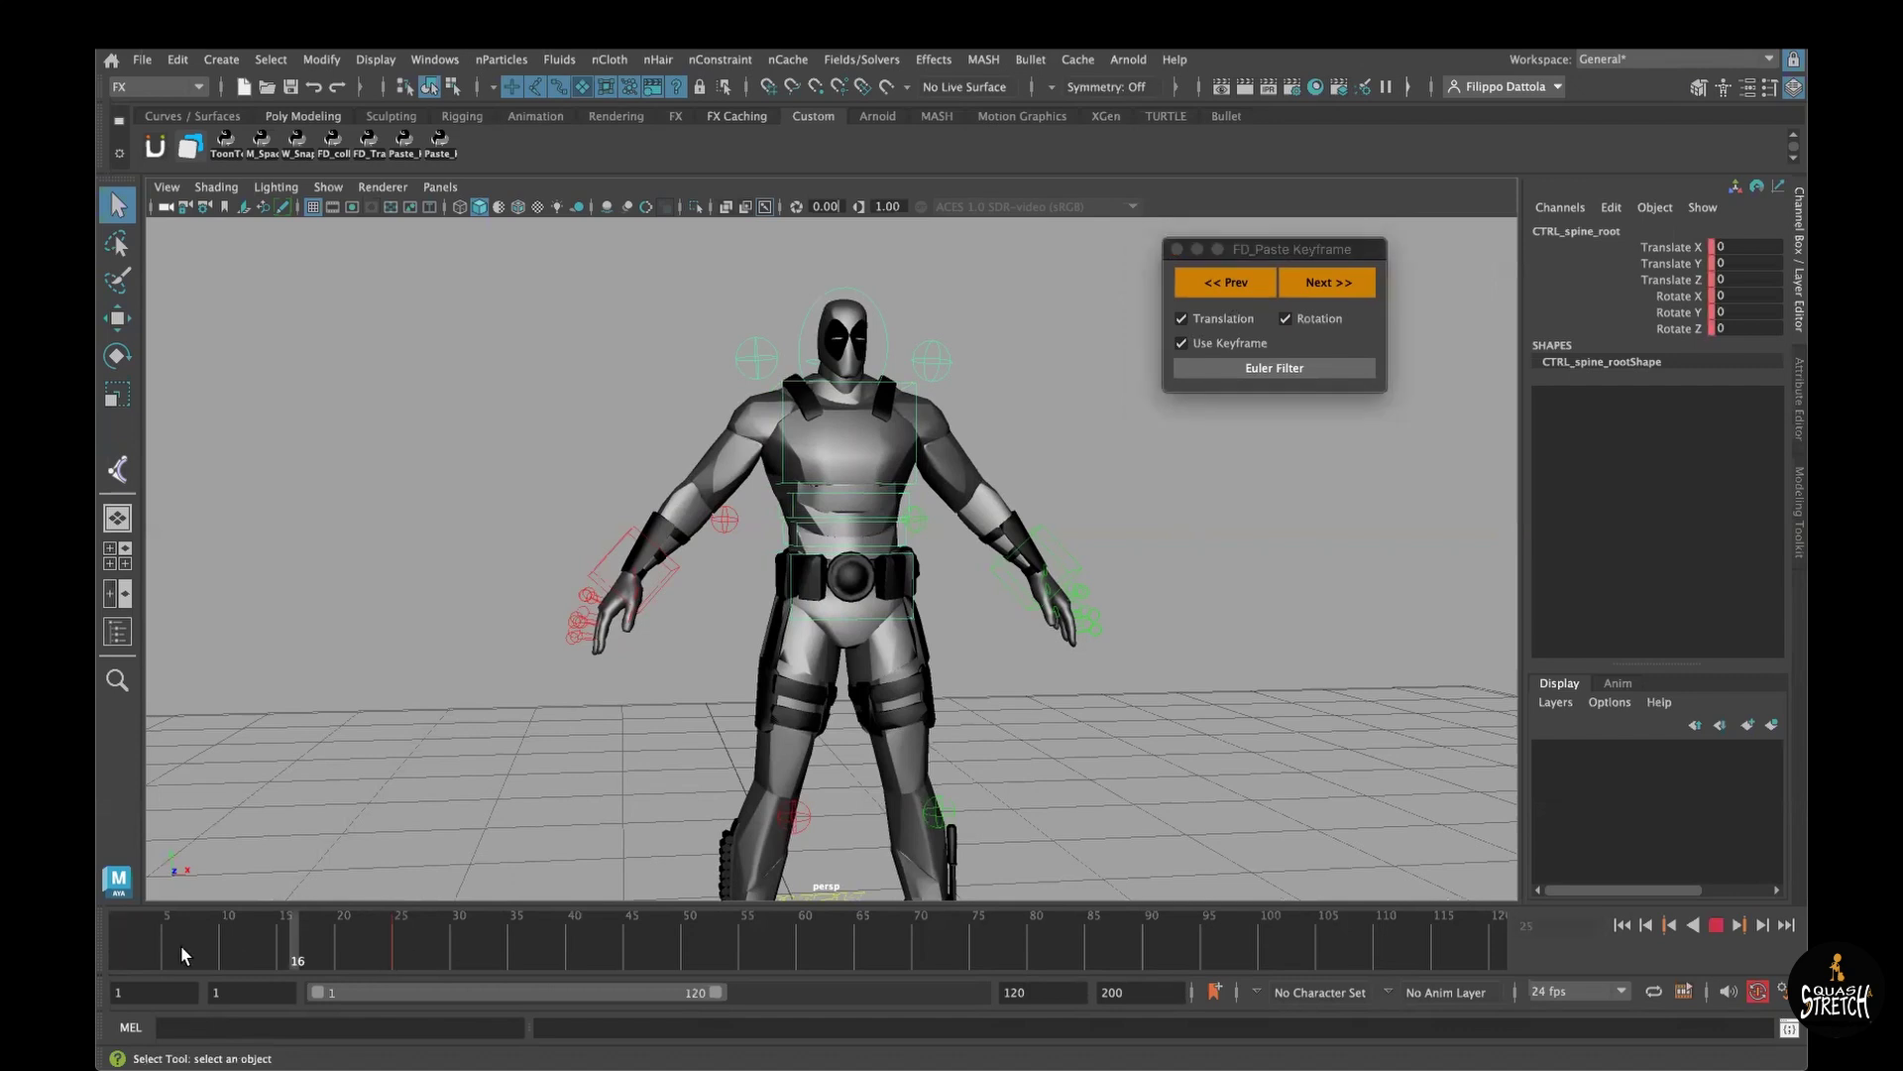
# Step: At frame 1, rotate the spine root to about 40.8, -12.2, -0.9, lower it to about -10.3 in Translate Y, and key it
pyautogui.press('e')
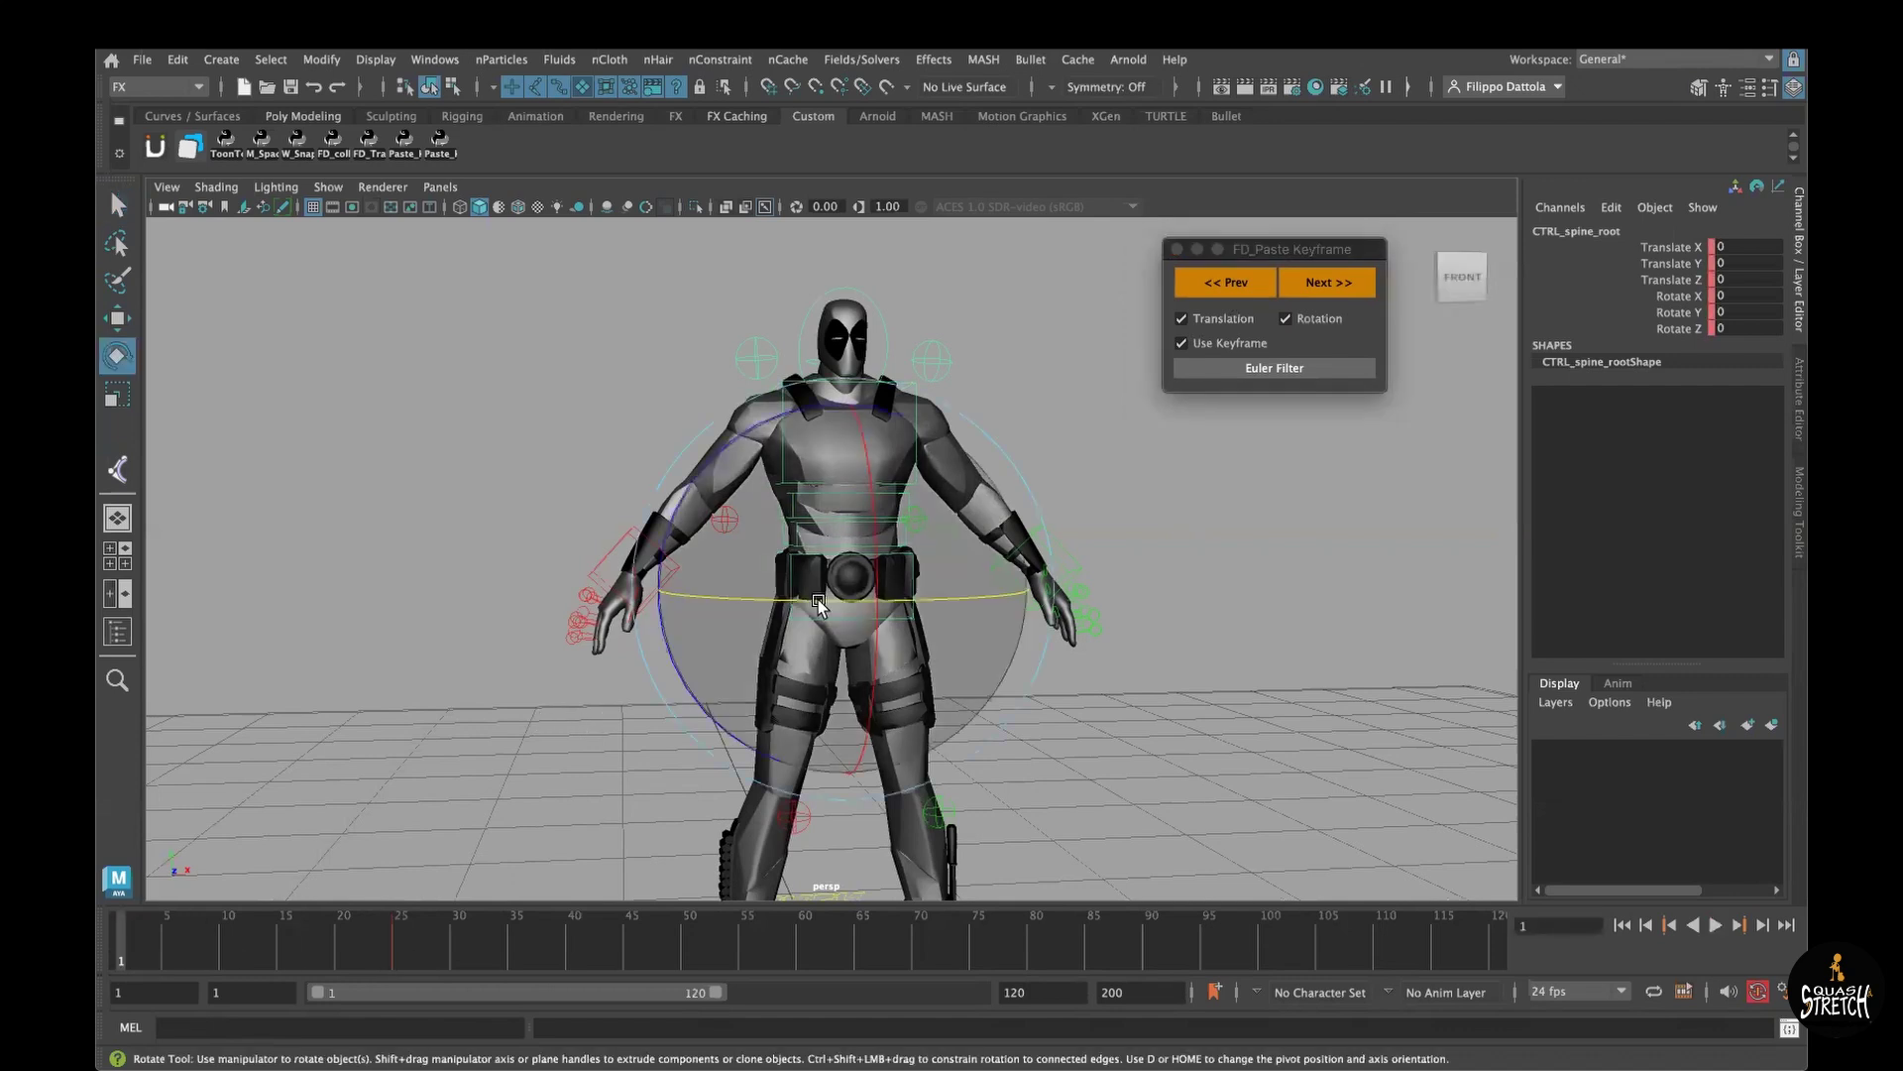
pyautogui.moveTo(843, 605); pyautogui.dragTo(976, 580)
pyautogui.press('w')
pyautogui.moveTo(1175, 456); pyautogui.dragTo(1160, 547, button='middle')
pyautogui.press('s')
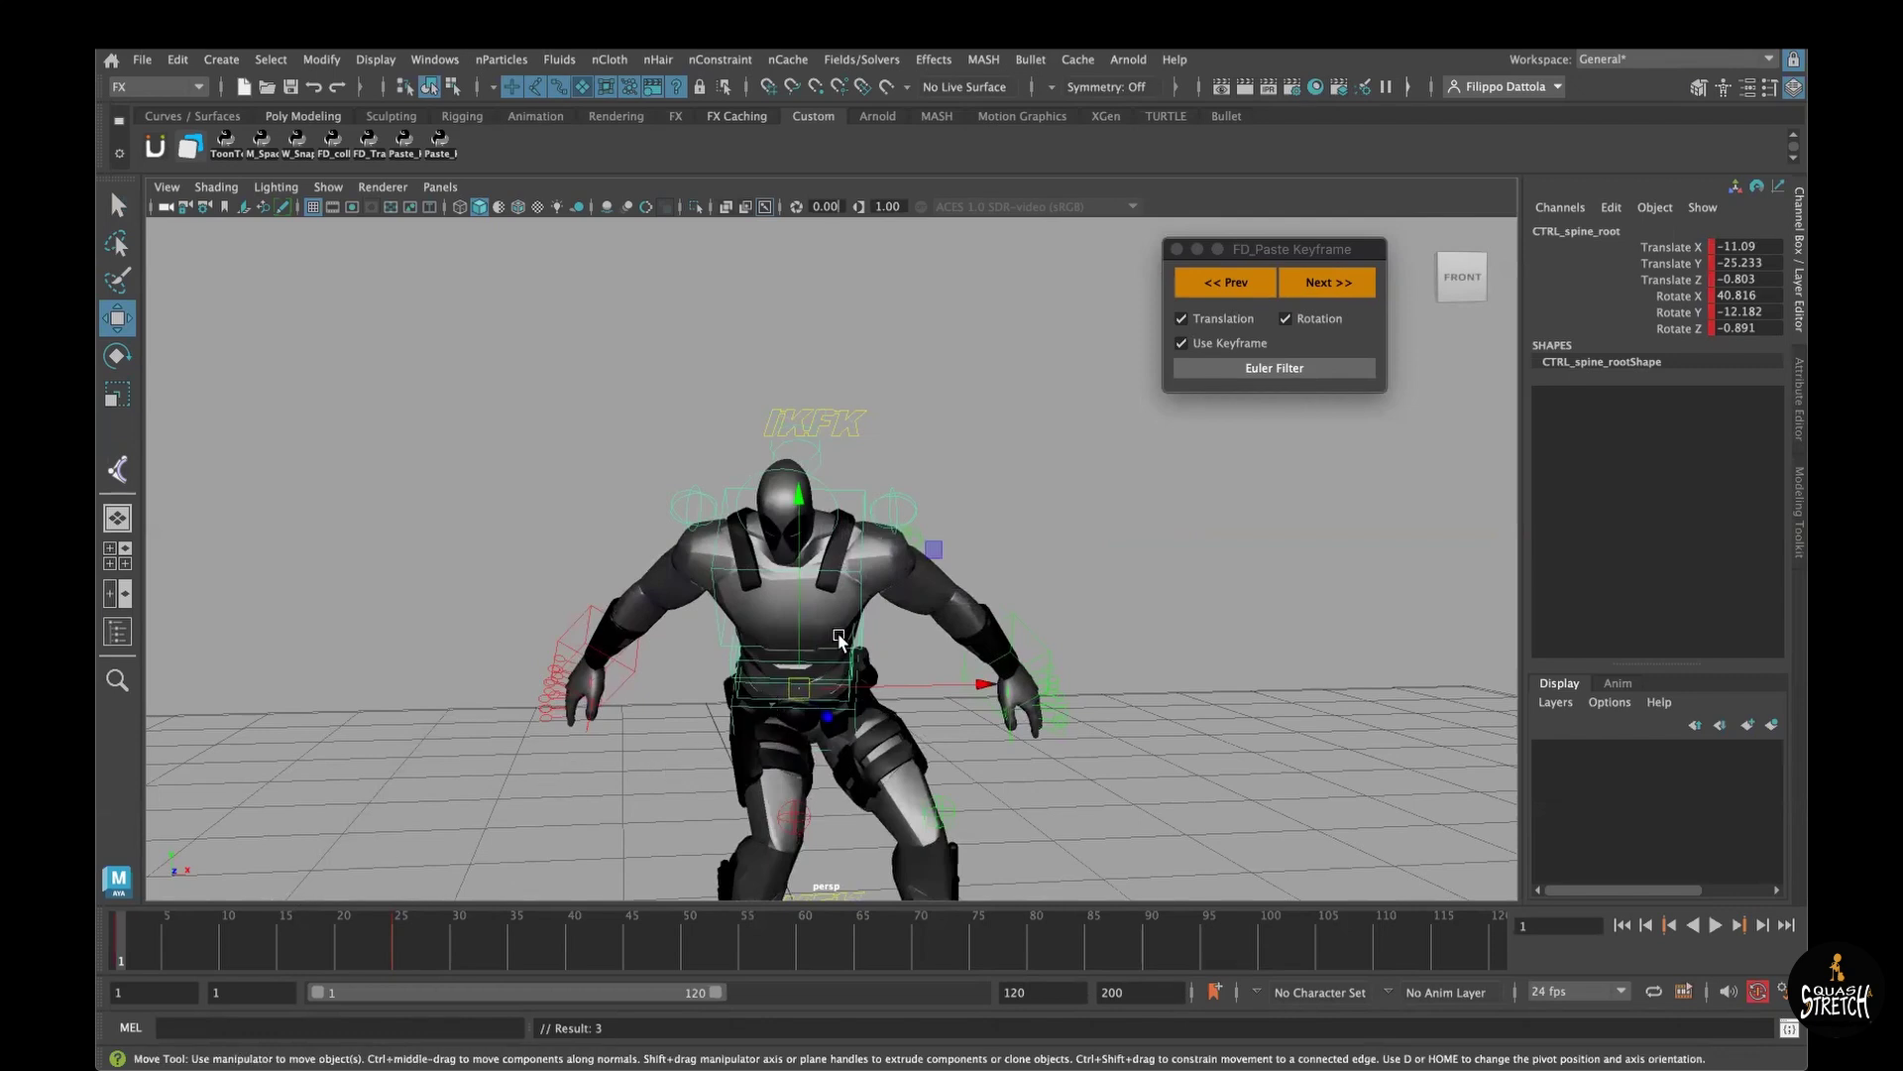
pyautogui.moveTo(835, 628); pyautogui.dragTo(856, 597, button='middle')
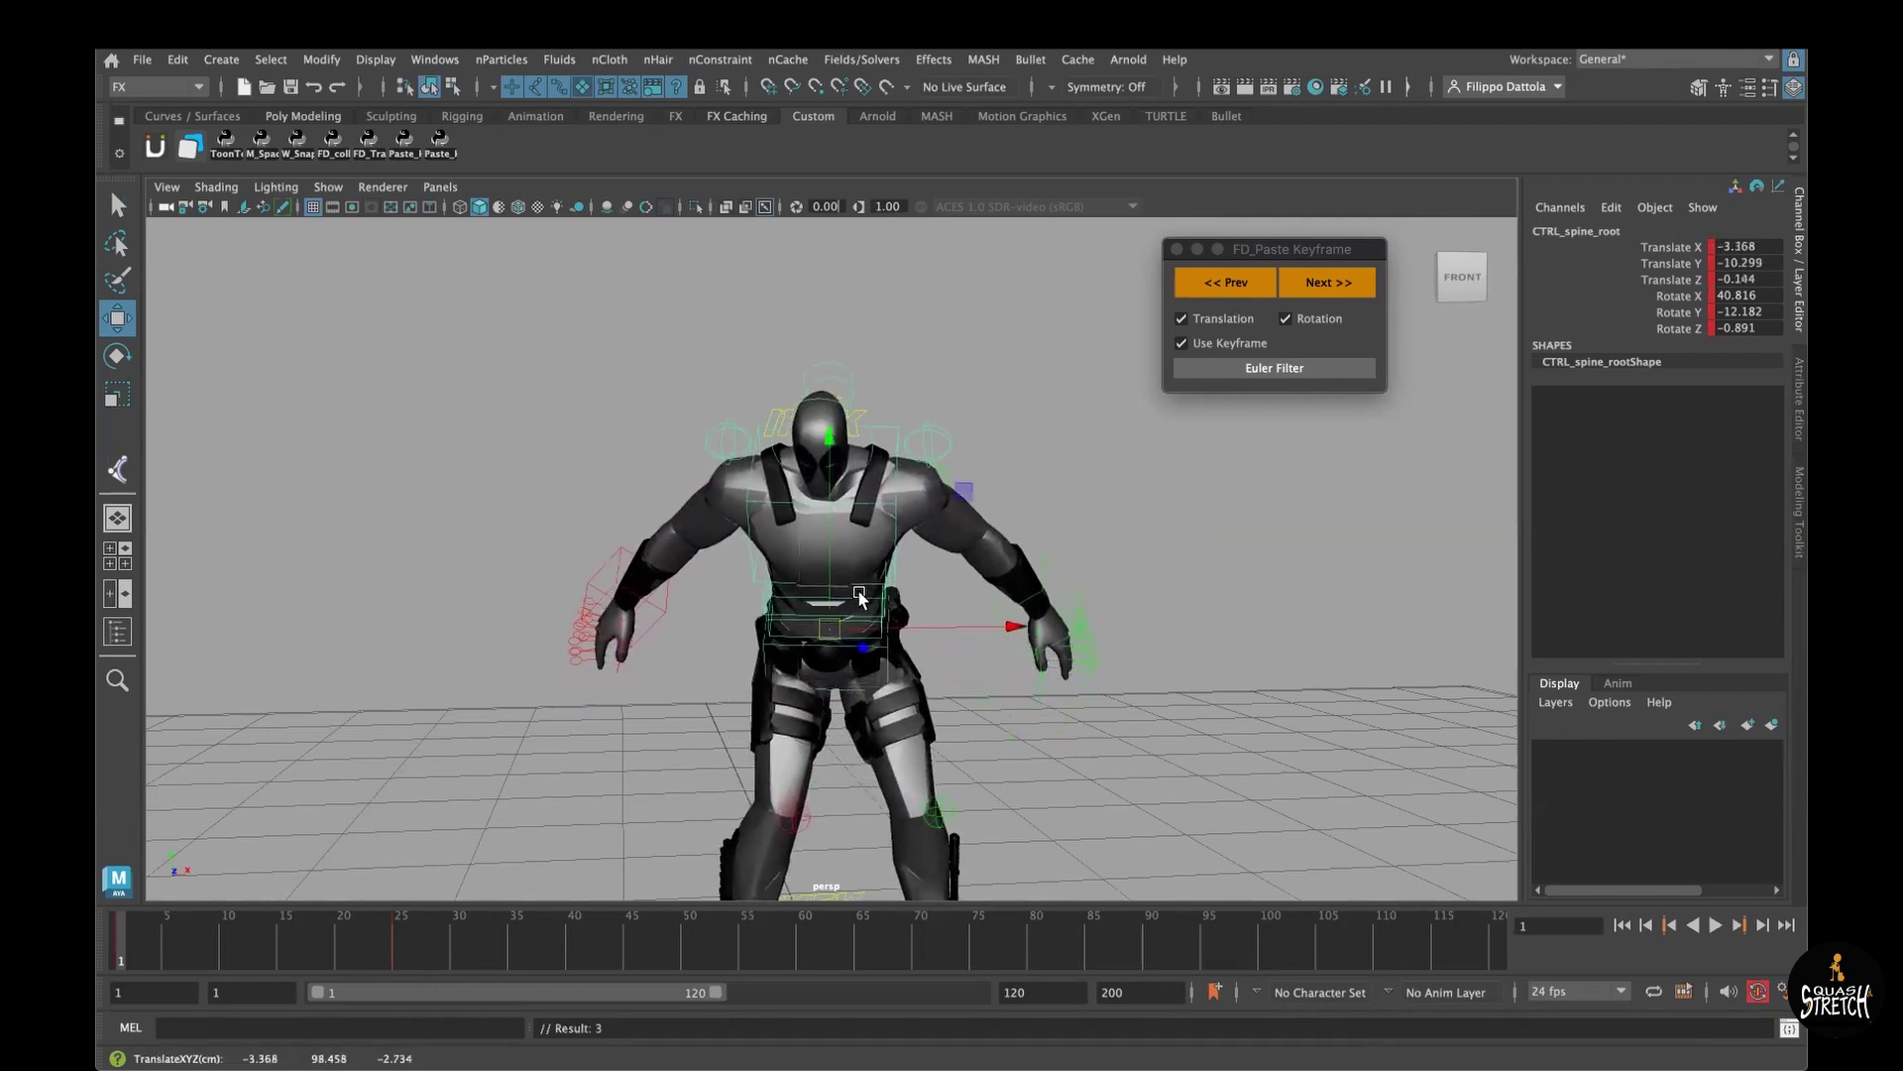
pyautogui.press('s')
# Step: Refine the frame 1 spine root pose, raising Translate Y to about -5.4 and rotating it to about 49.6, -15.9, 1.4
pyautogui.press('.')
pyautogui.press(',')
pyautogui.moveTo(864, 573); pyautogui.dragTo(847, 546, button='middle')
pyautogui.press('e')
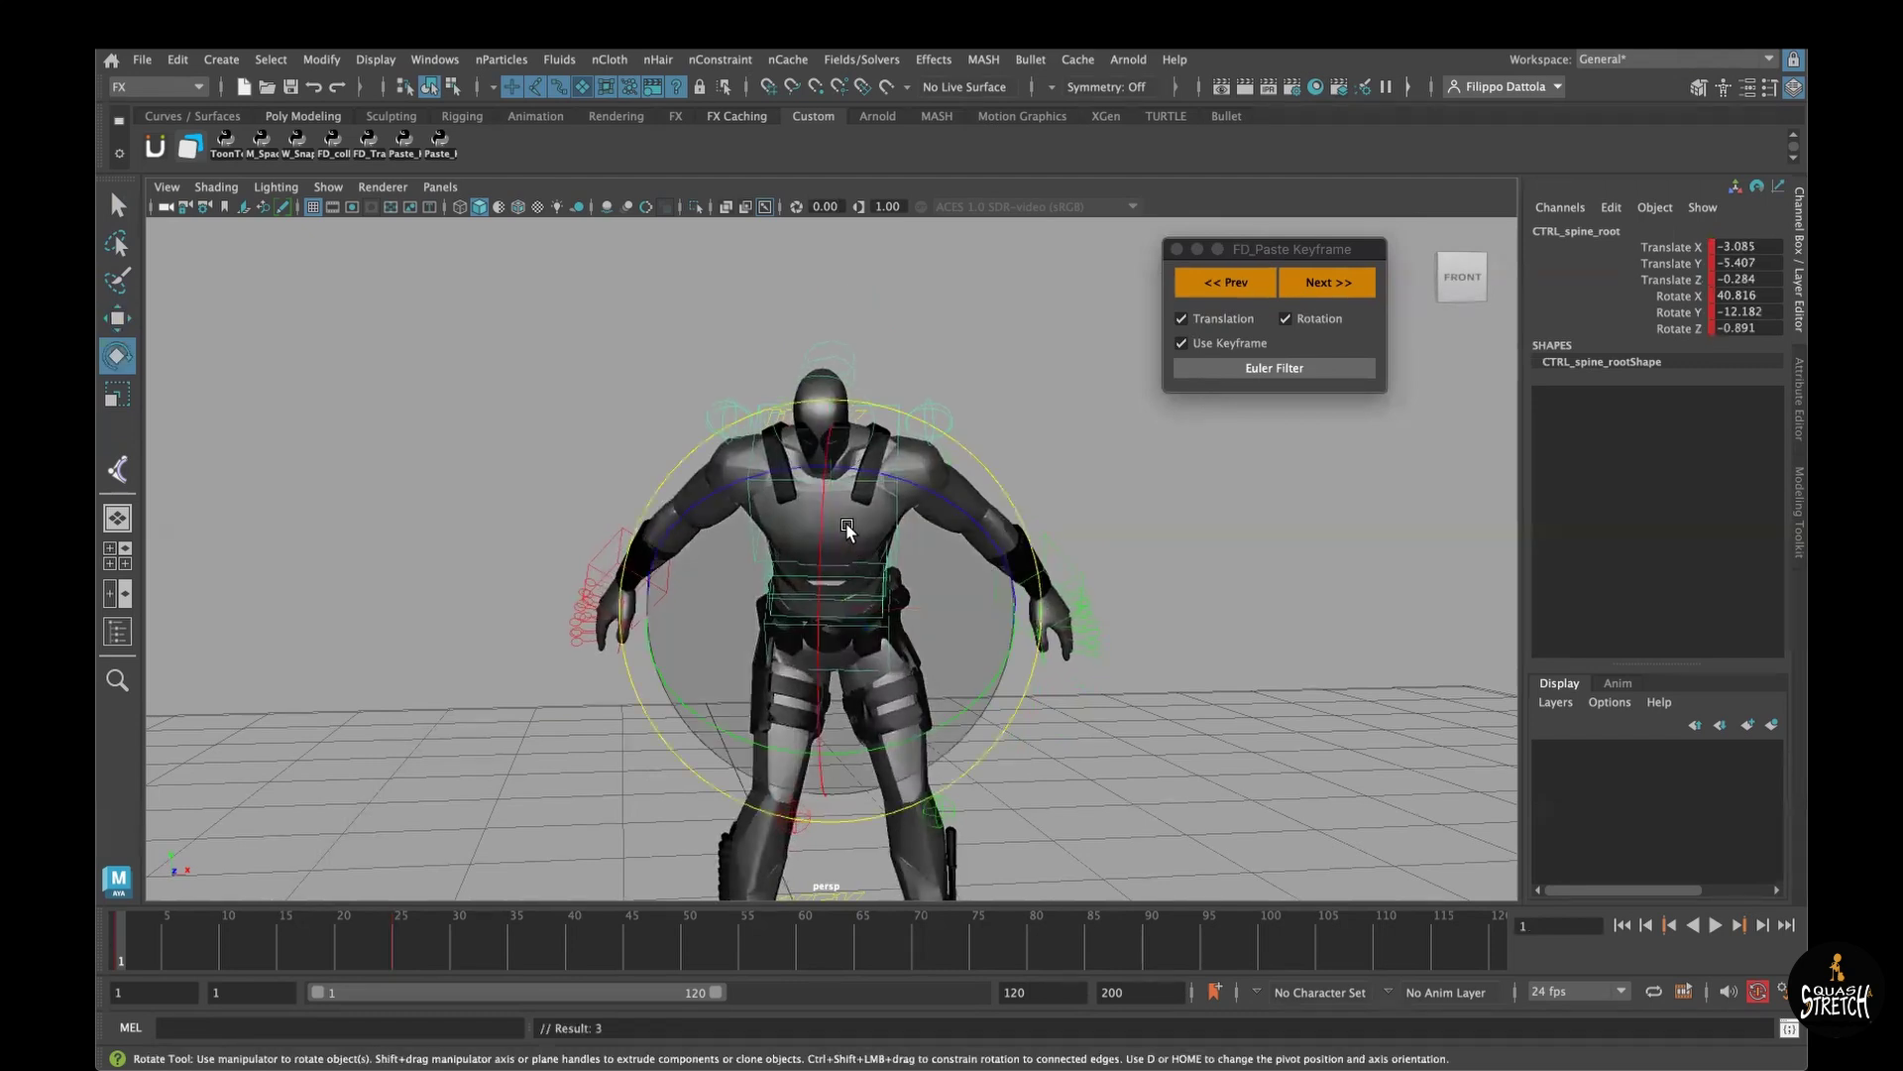
pyautogui.moveTo(848, 530); pyautogui.dragTo(531, 877)
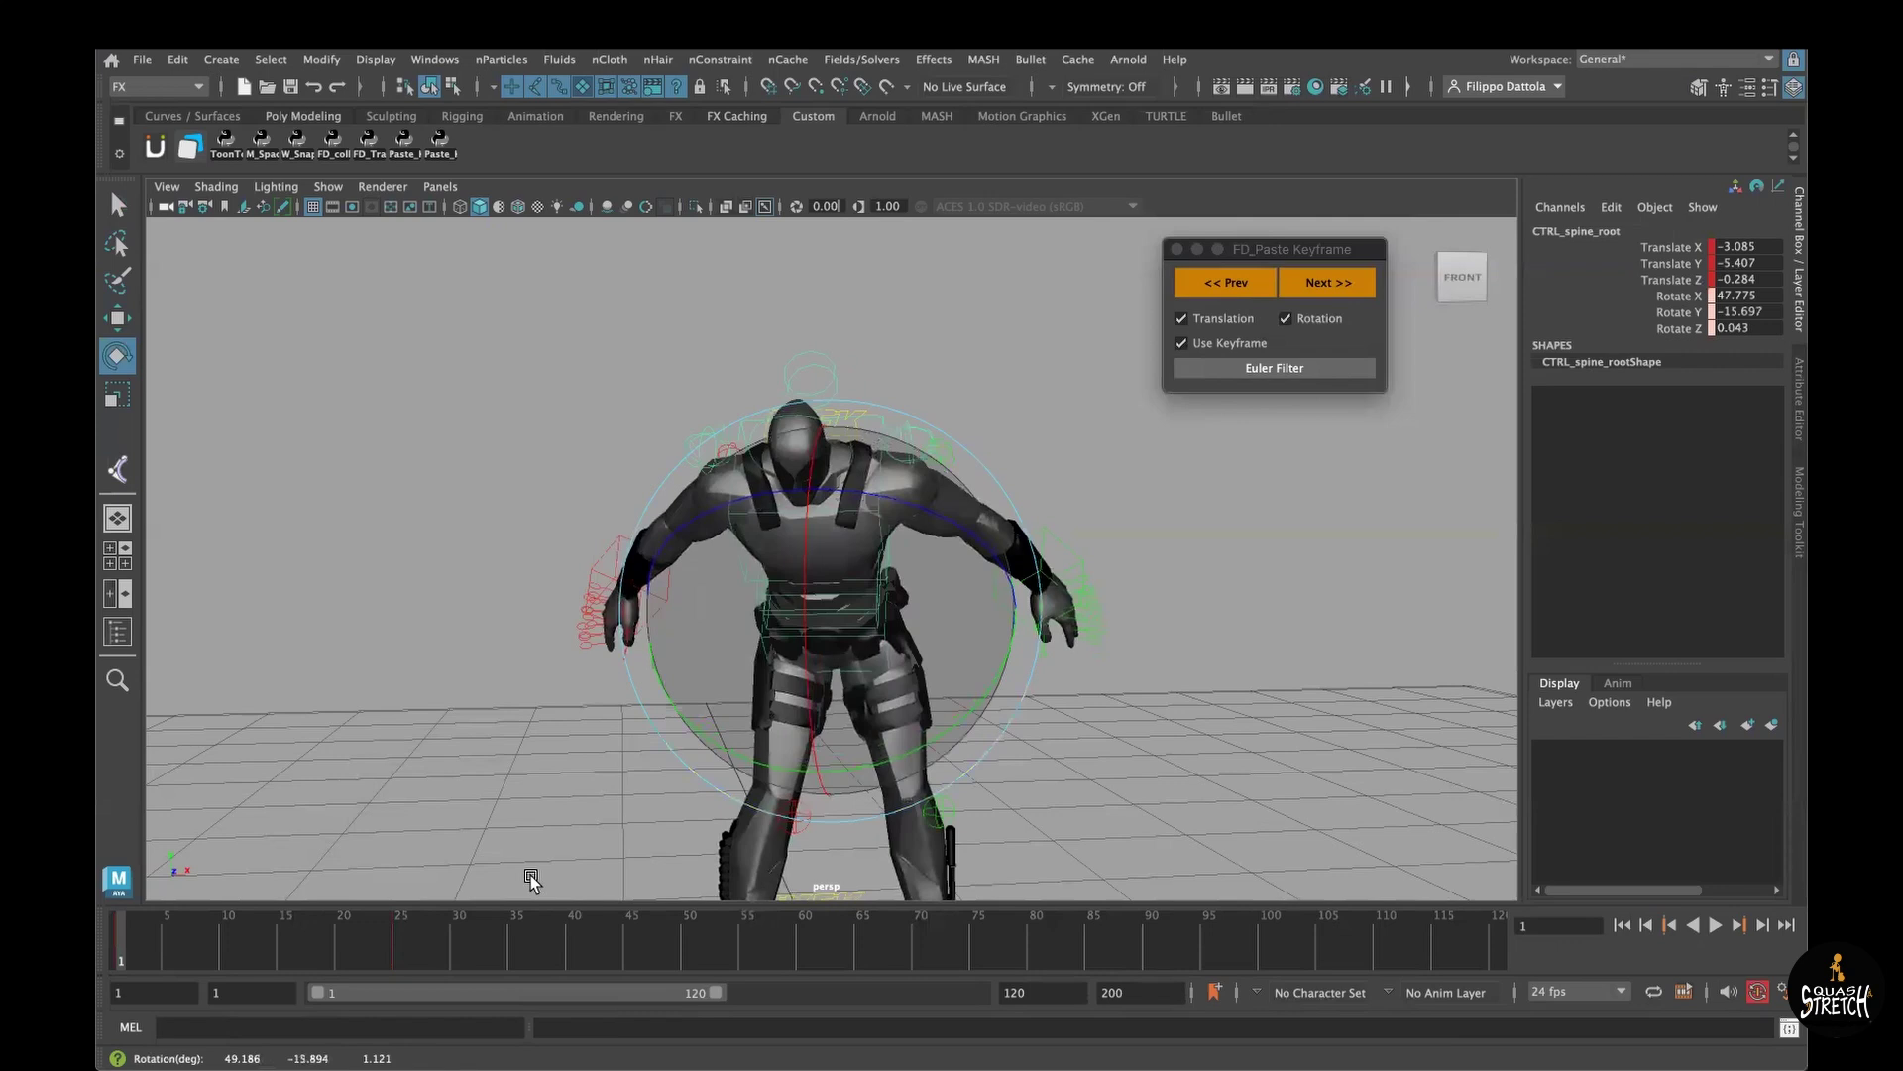
# Step: At frame 49, rotate the spine root so the torso bends forward and twists toward the opposite side
pyautogui.click(608, 959)
pyautogui.moveTo(667, 960); pyautogui.dragTo(678, 960)
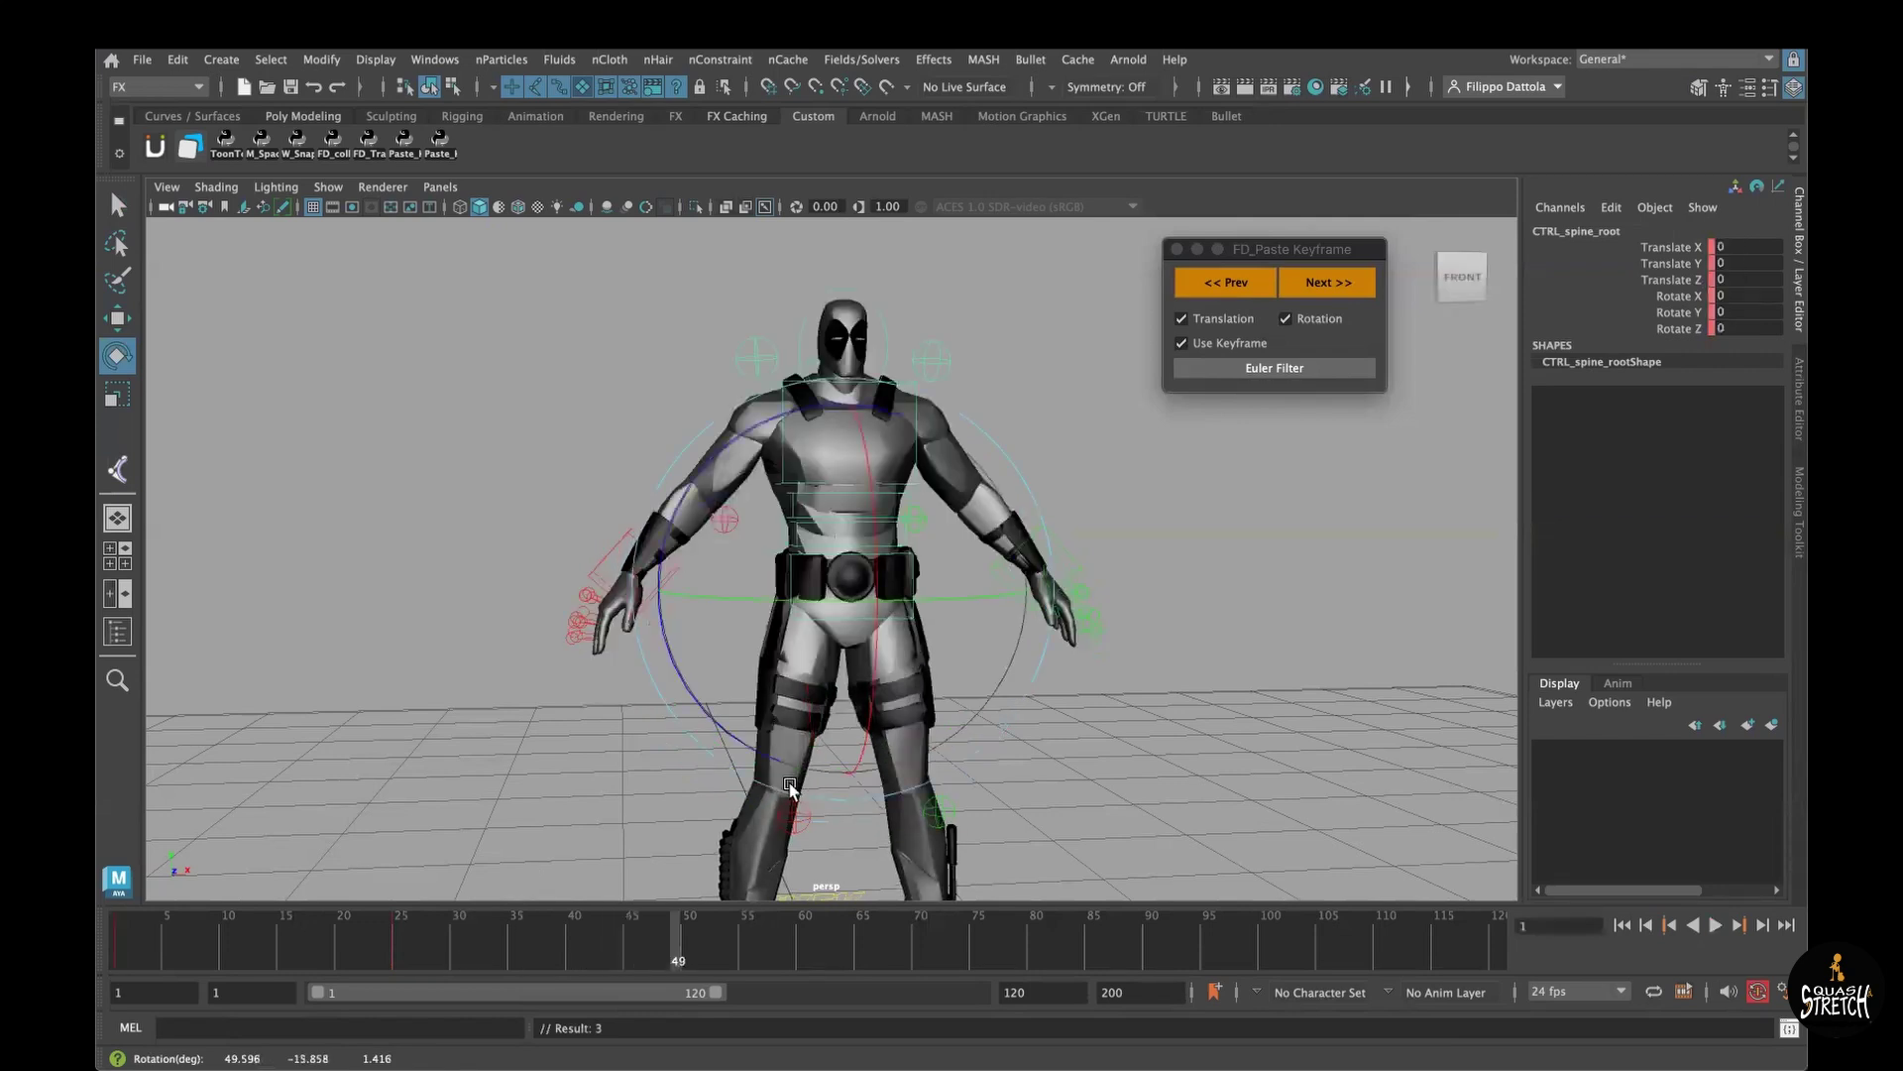
pyautogui.moveTo(977, 639); pyautogui.dragTo(816, 721)
# Step: Select the head control and play the motion from frame 1 to check how the head follows the spine root
pyautogui.moveTo(678, 957); pyautogui.dragTo(401, 938)
pyautogui.click(882, 315)
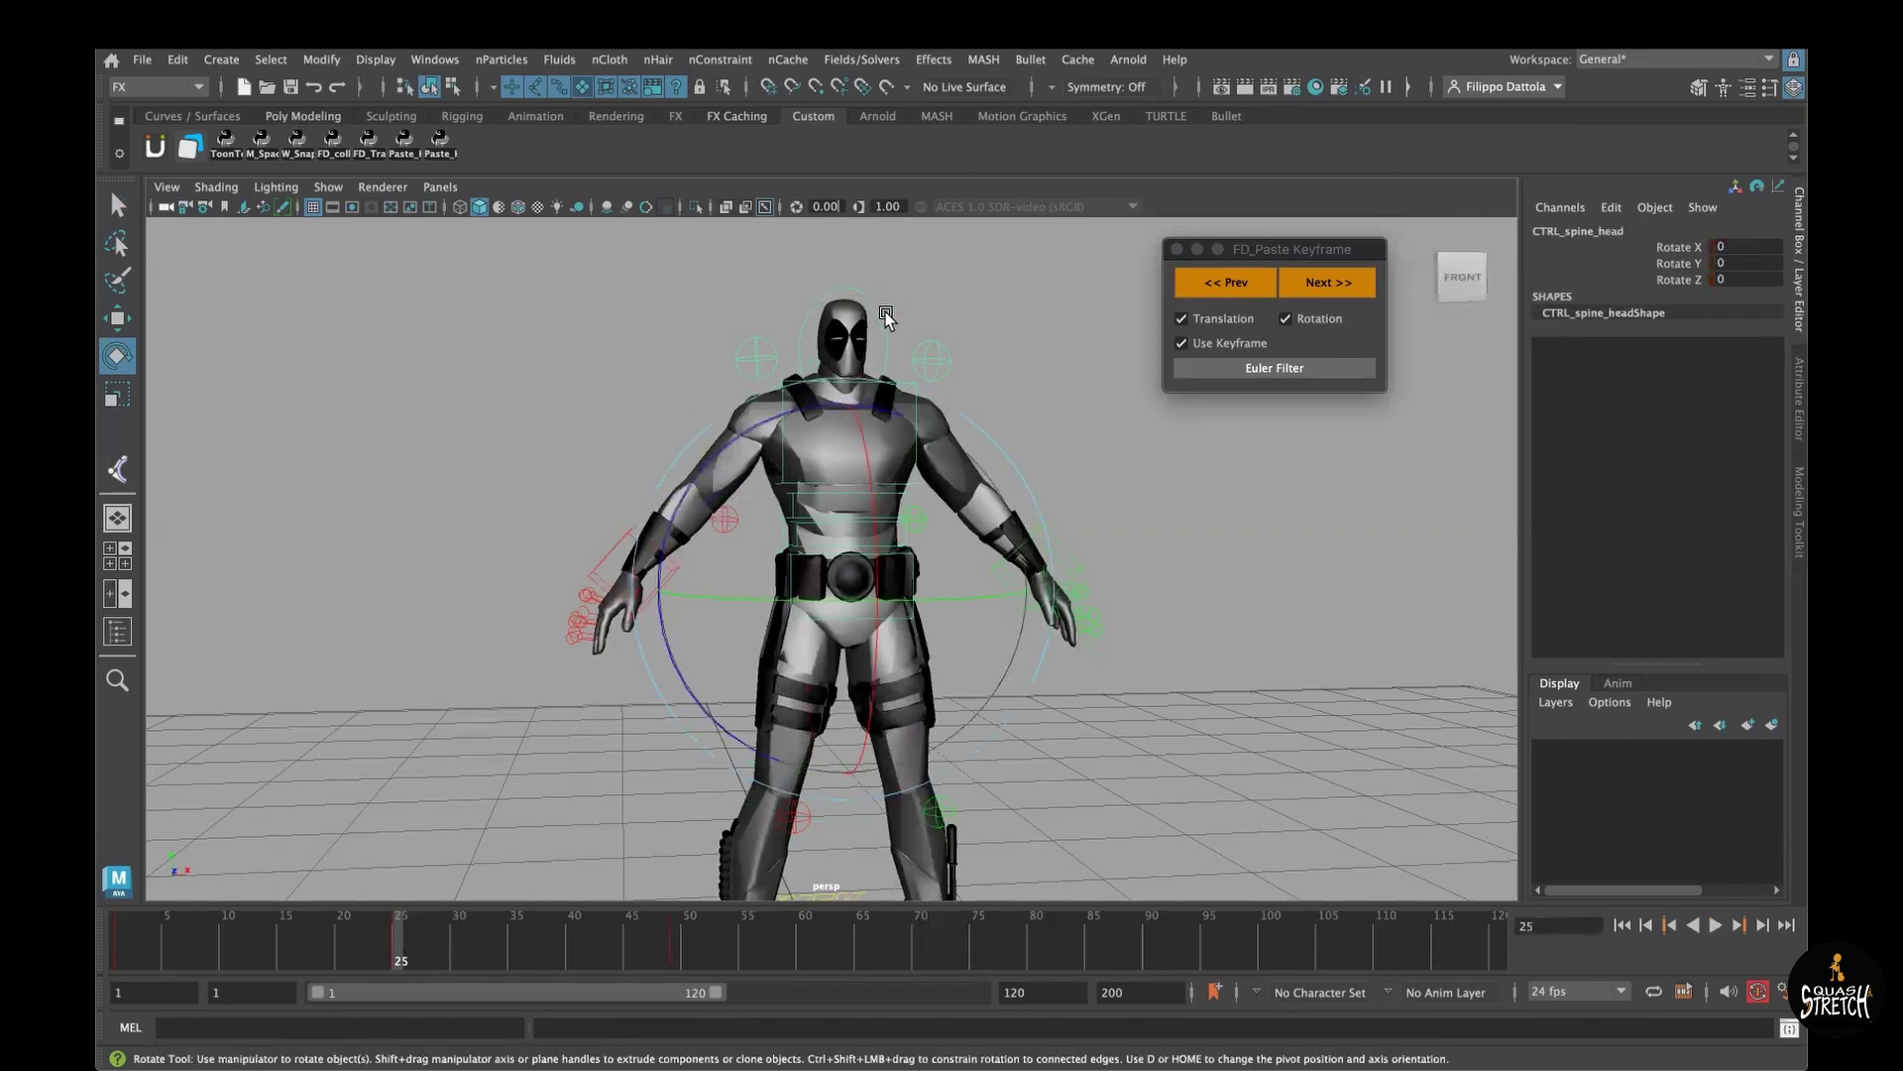
pyautogui.moveTo(311, 954); pyautogui.dragTo(123, 954)
pyautogui.hotkey('alt', 'v')
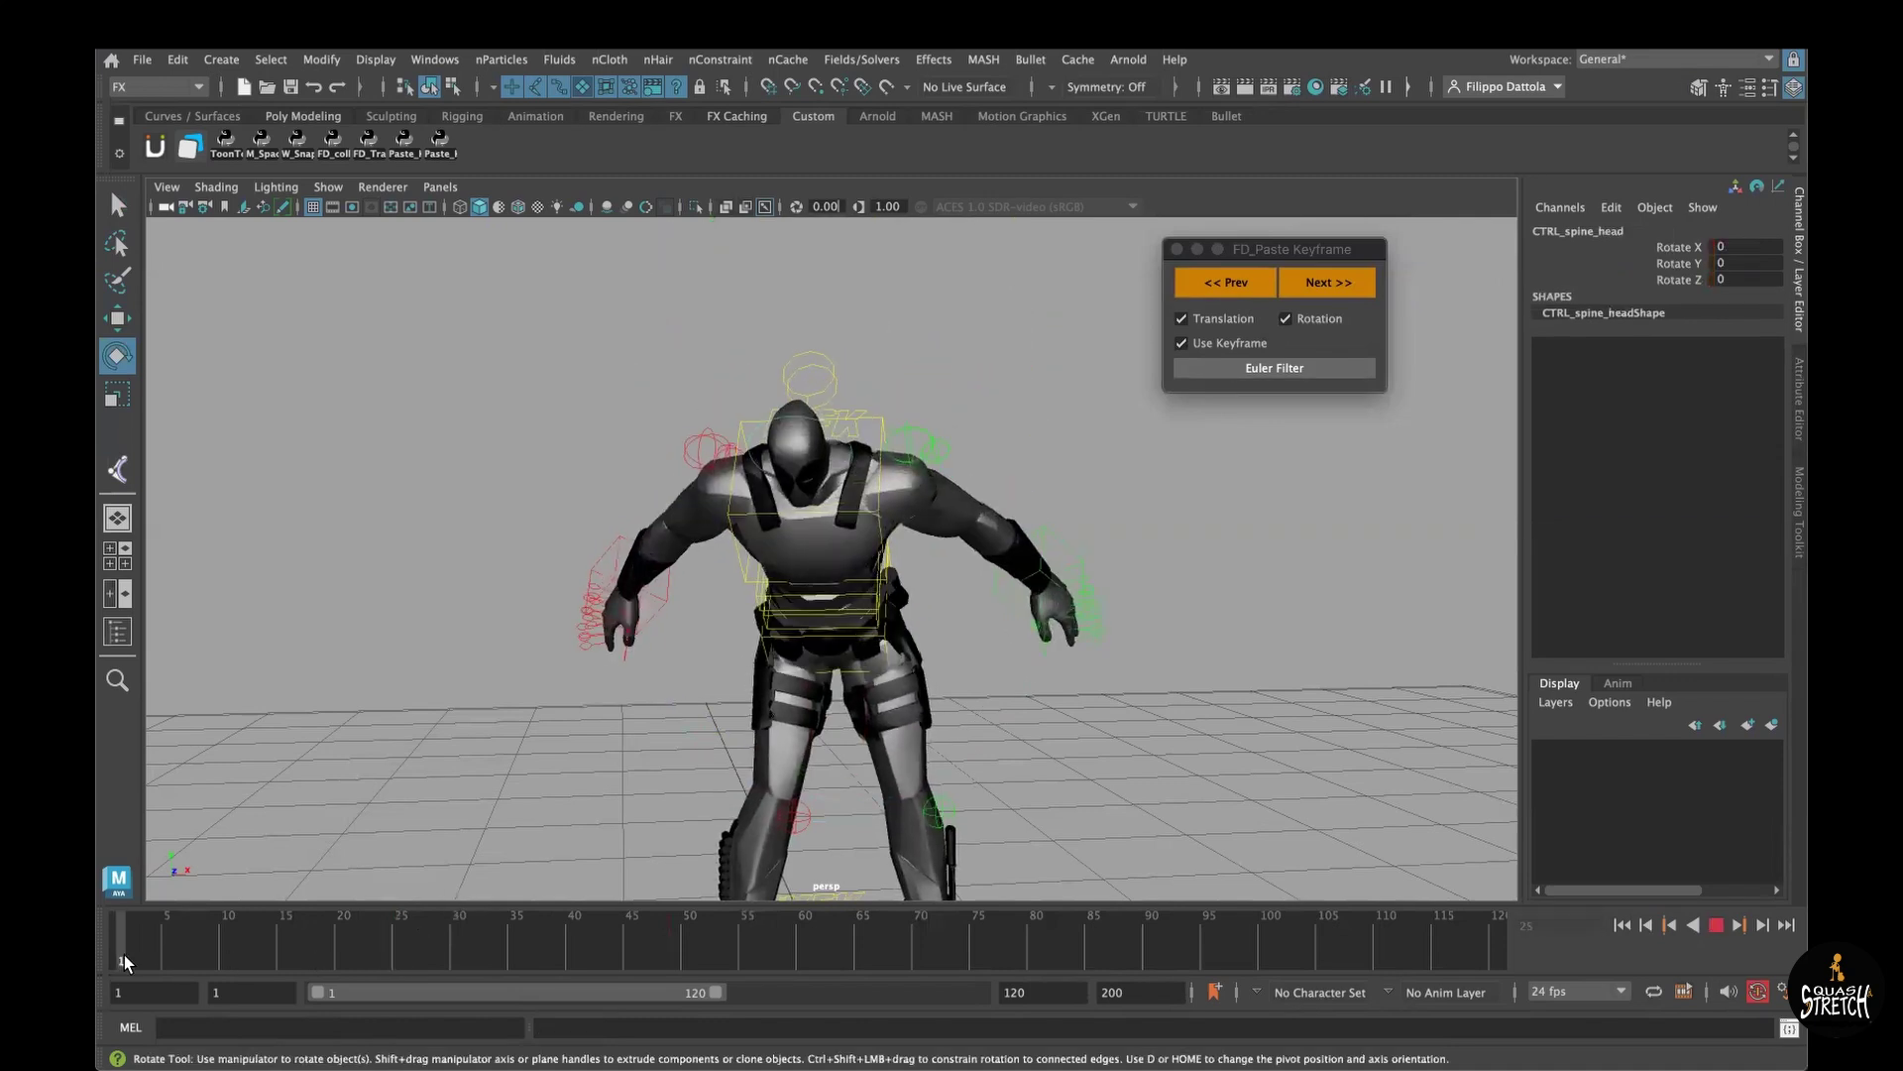
pyautogui.hotkey('alt', 'v')
# Step: Add the spine root to the head selection, key both controls at frames 1, 25 and 49, and return to frame 25
pyautogui.press('q')
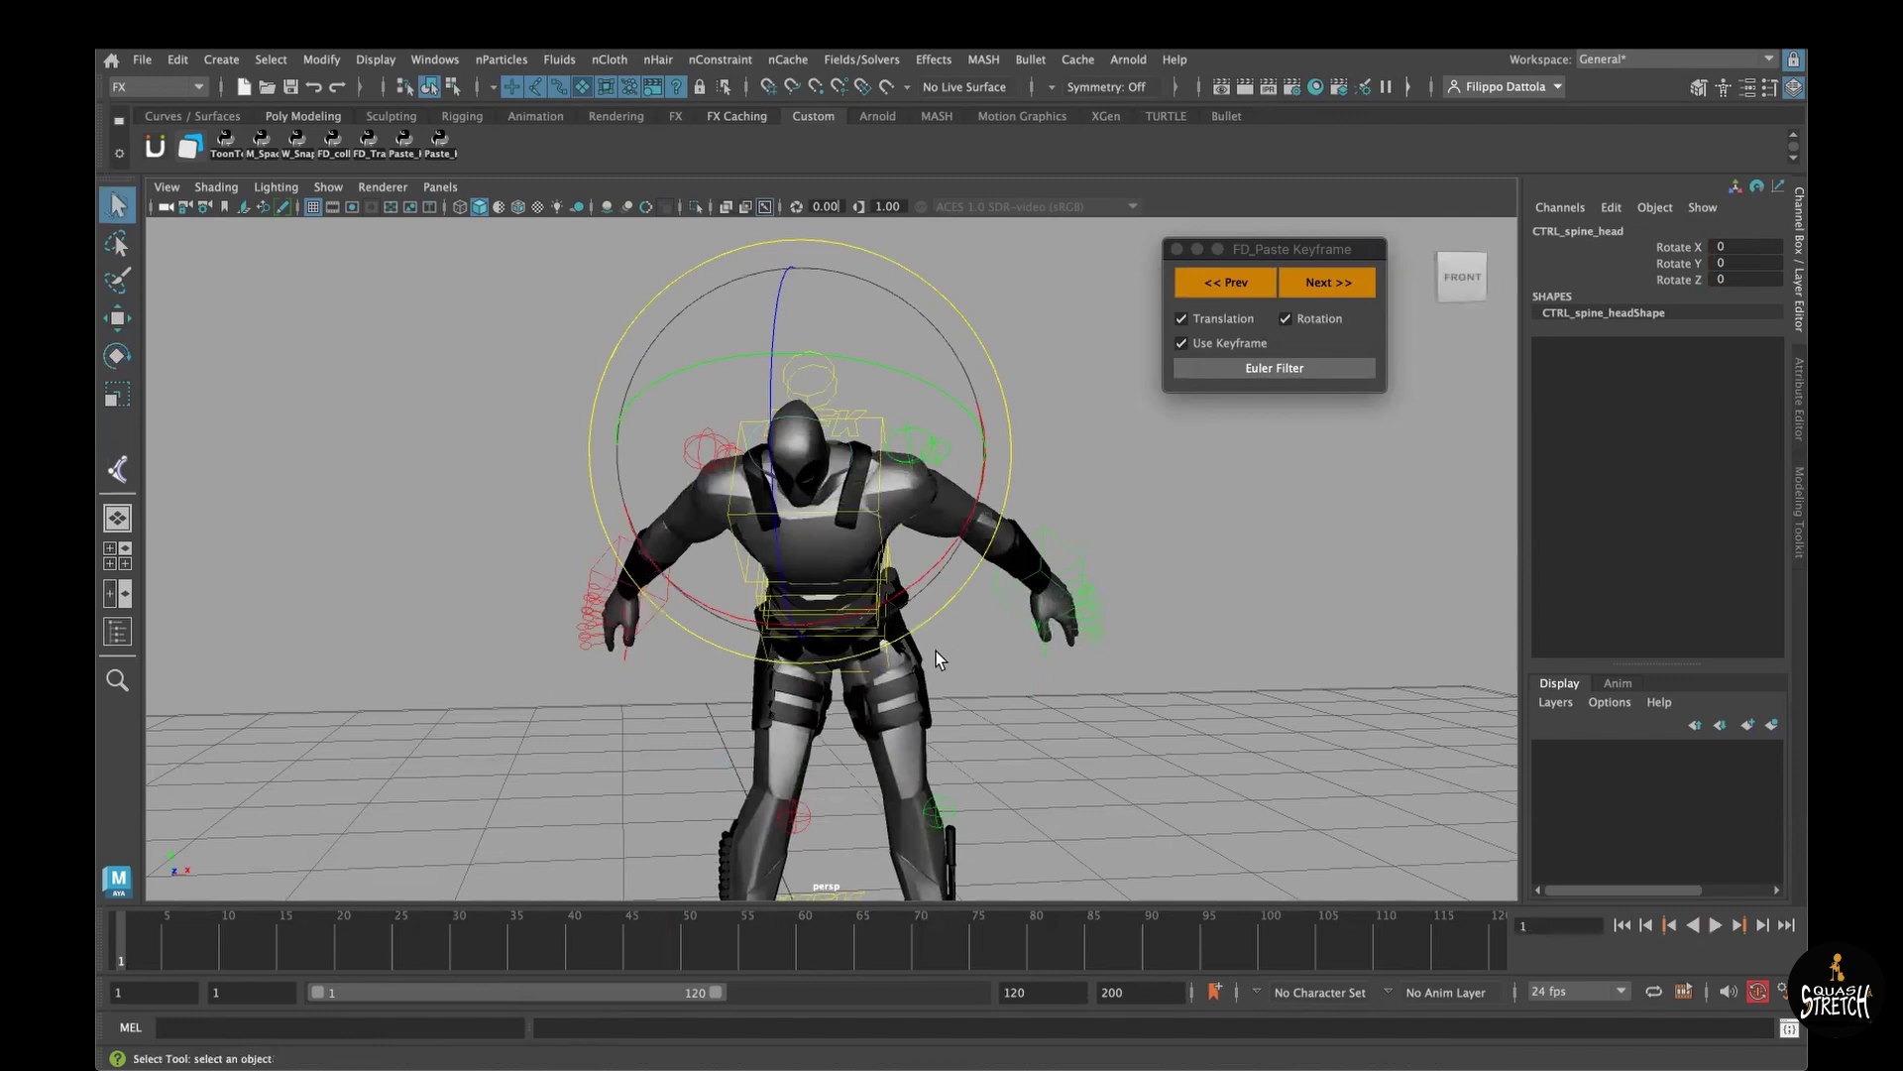
pyautogui.click(838, 677)
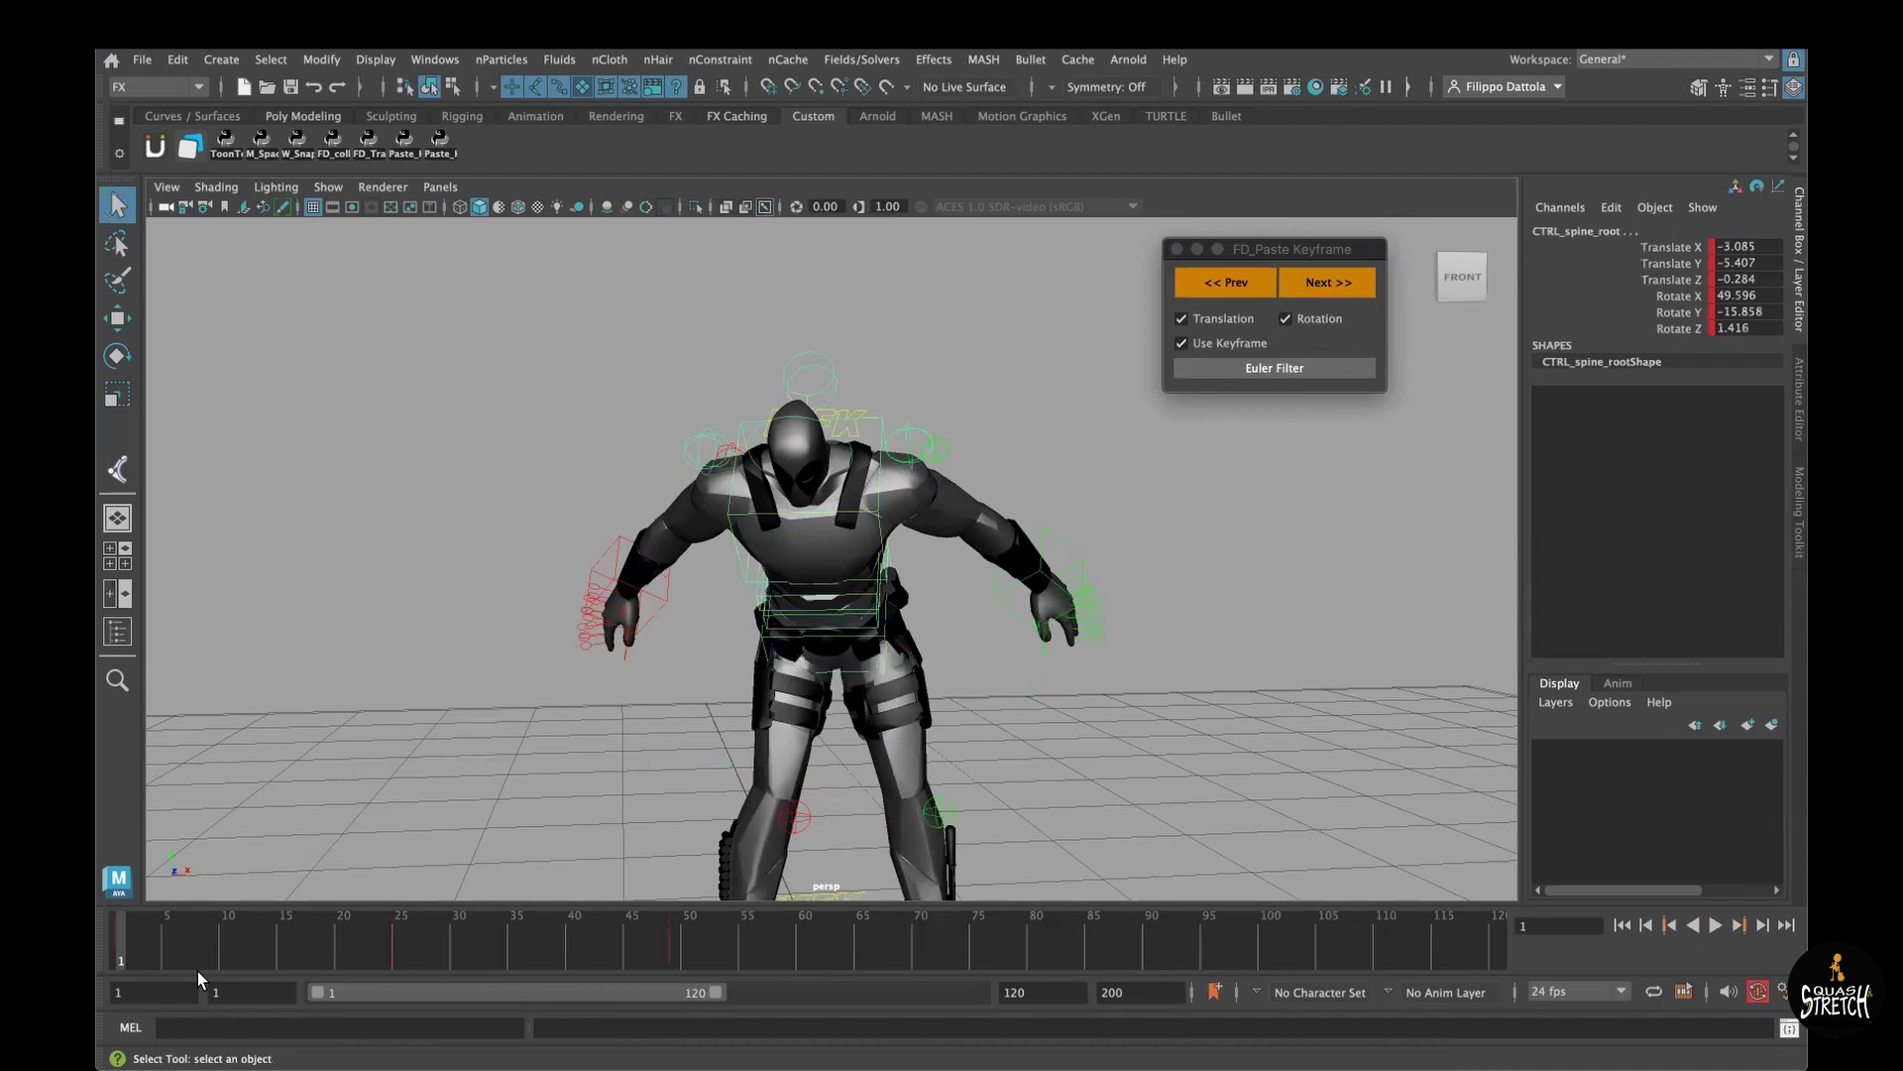
pyautogui.click(397, 943)
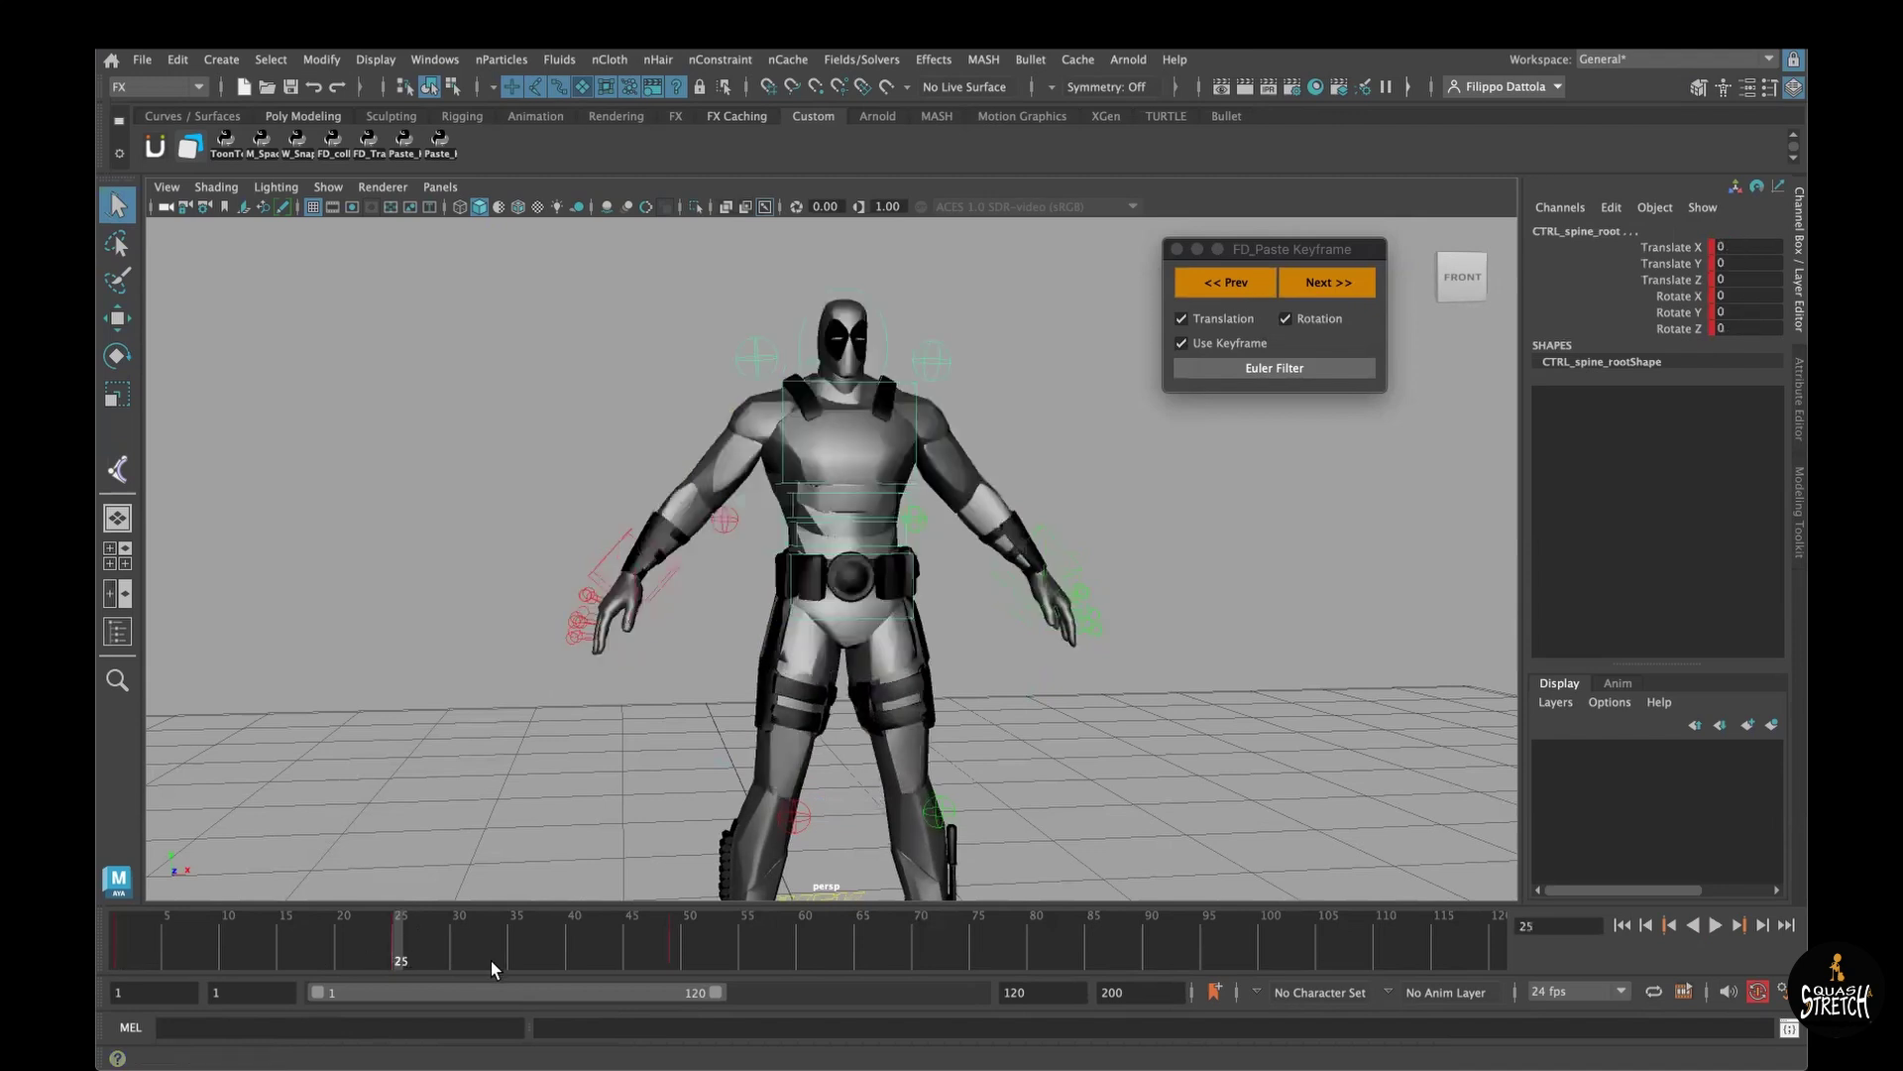
pyautogui.click(676, 949)
pyautogui.hotkey('alt', 'v')
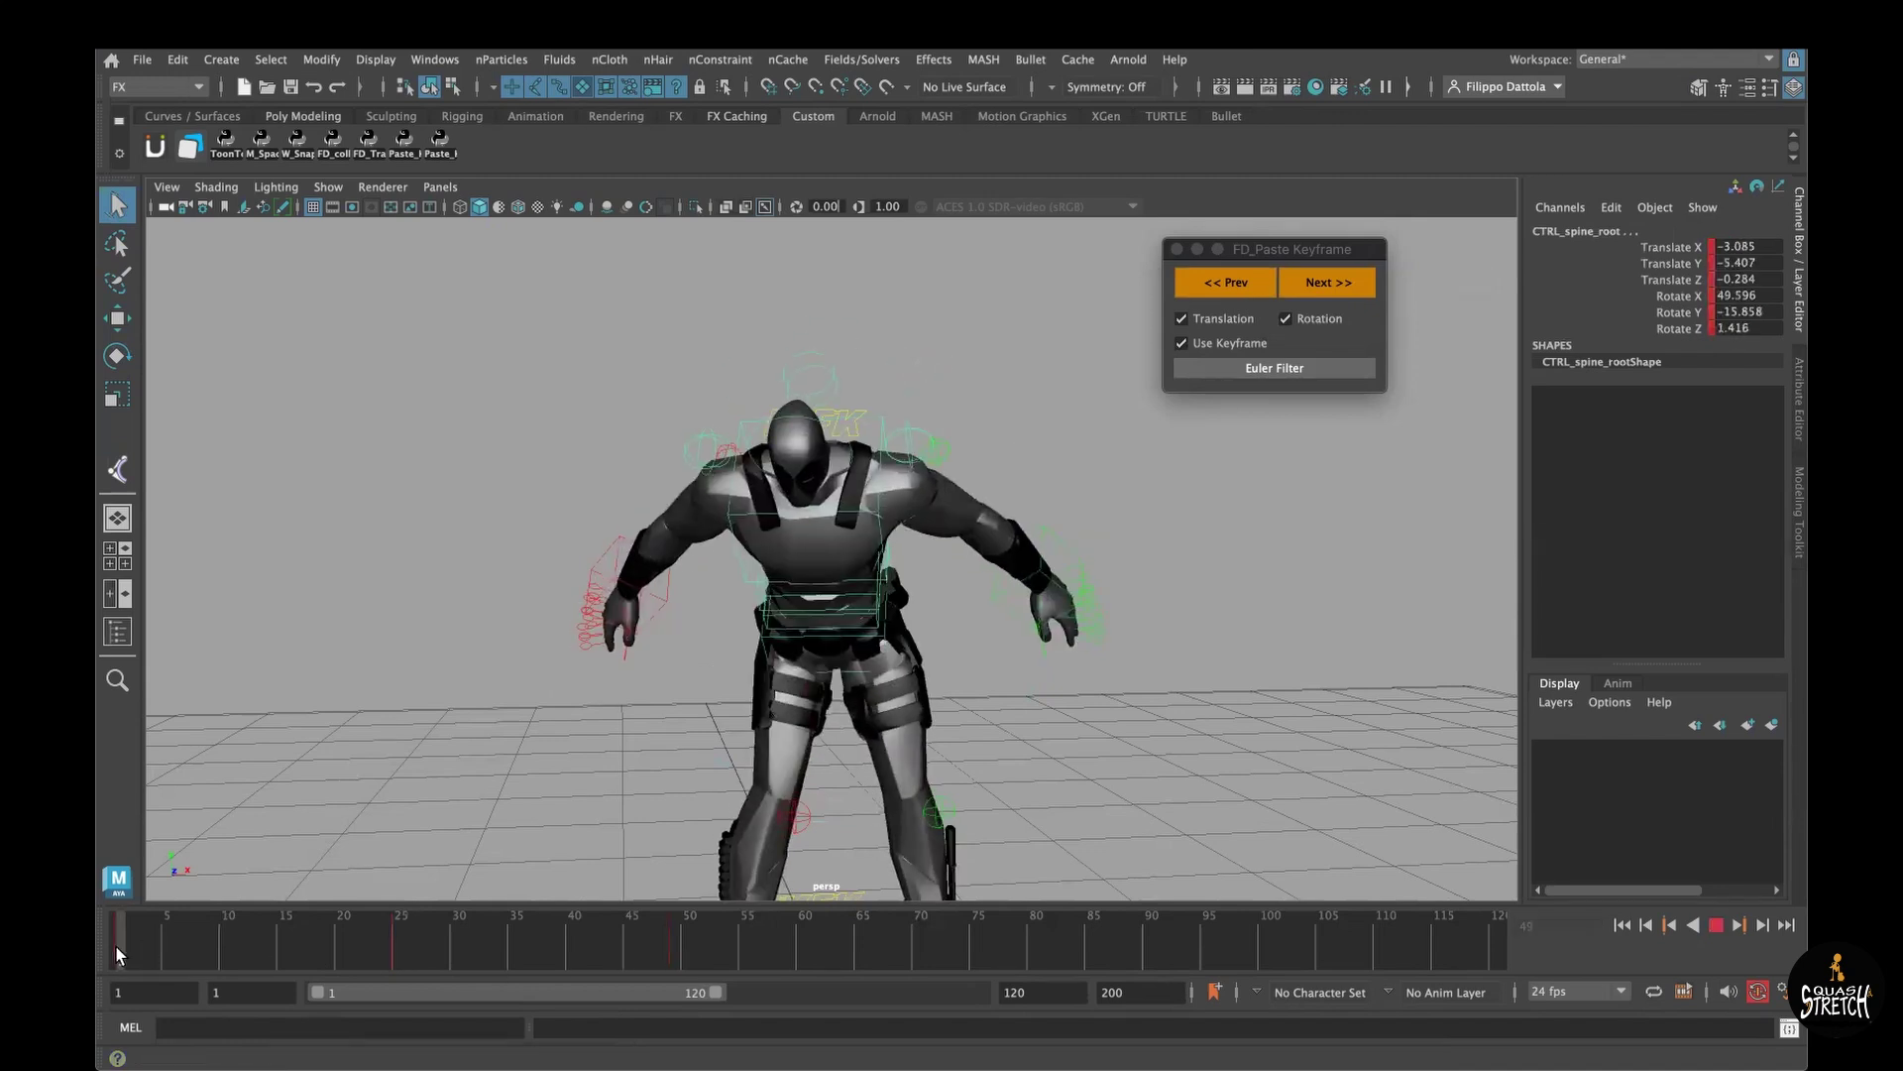
pyautogui.click(397, 949)
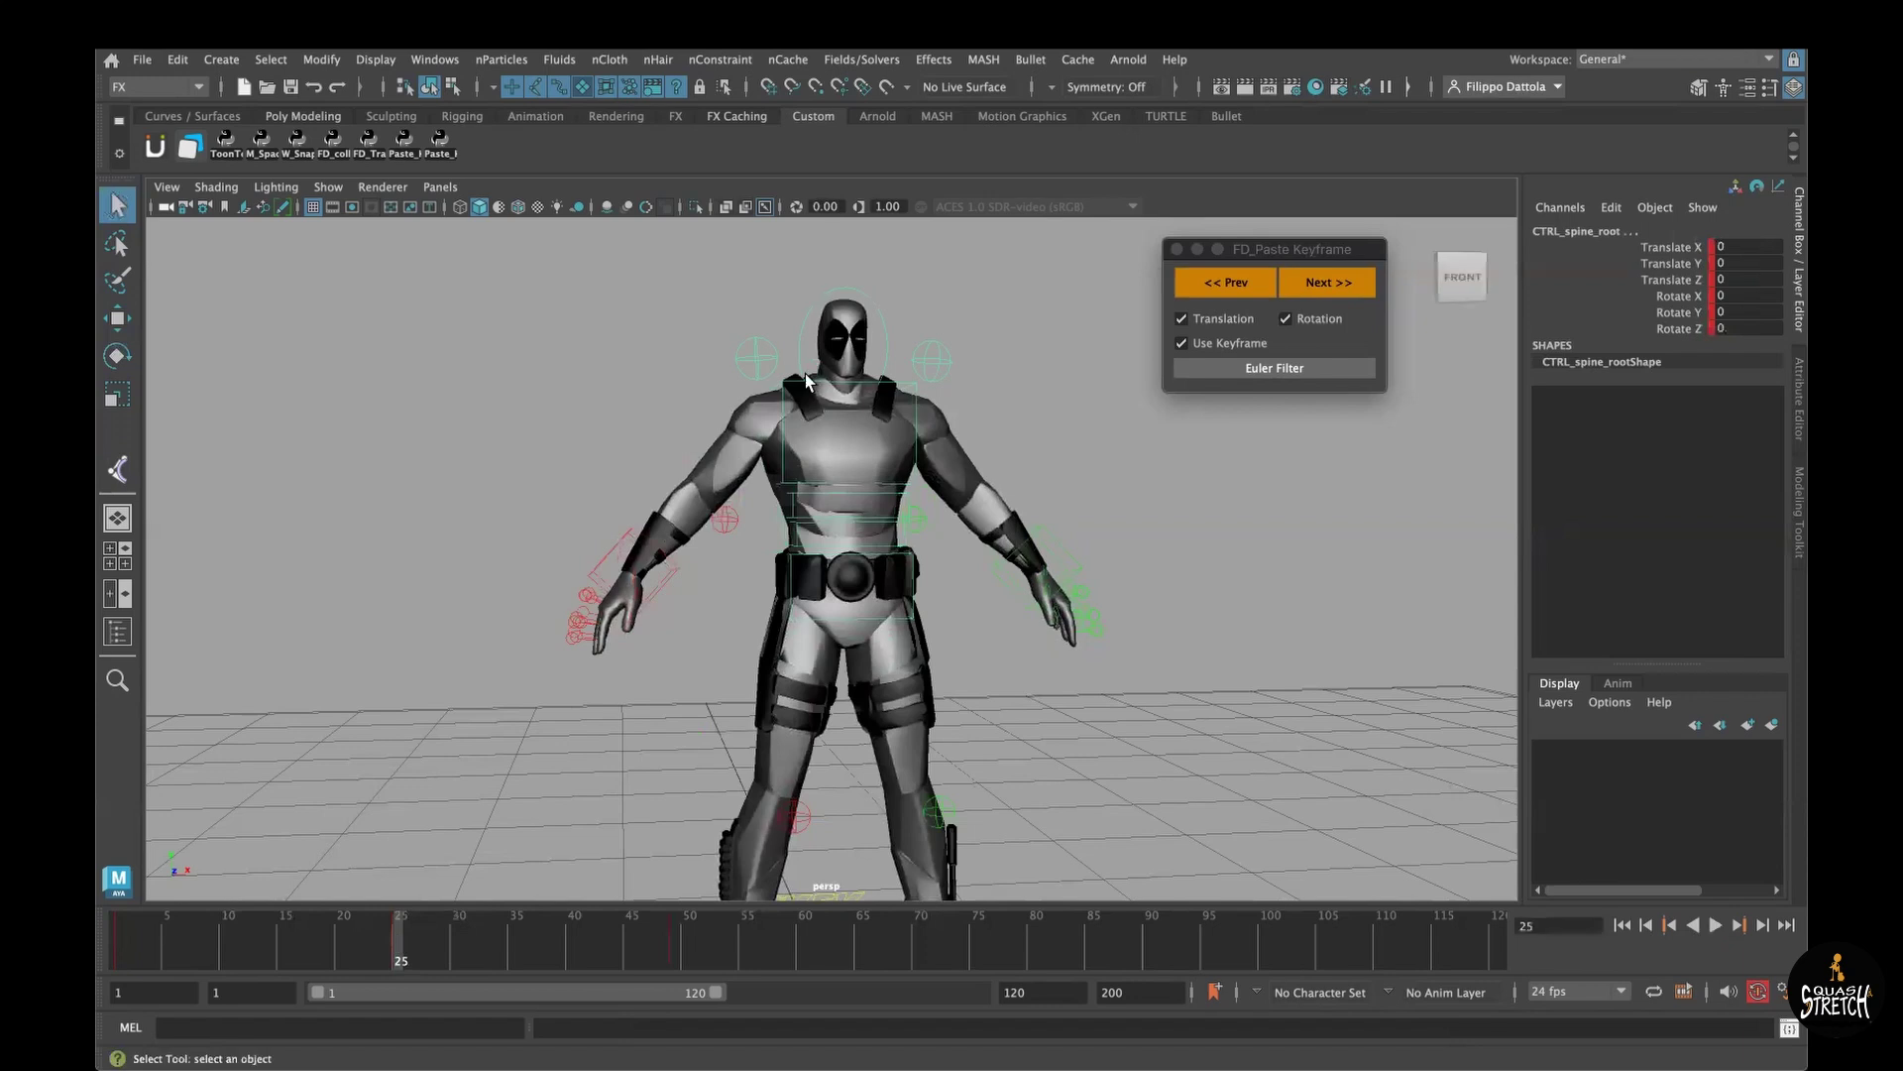
# Step: Select only the head control at frame 25 and open the Graph Editor below the viewport to show its rotation curves
pyautogui.click(846, 290)
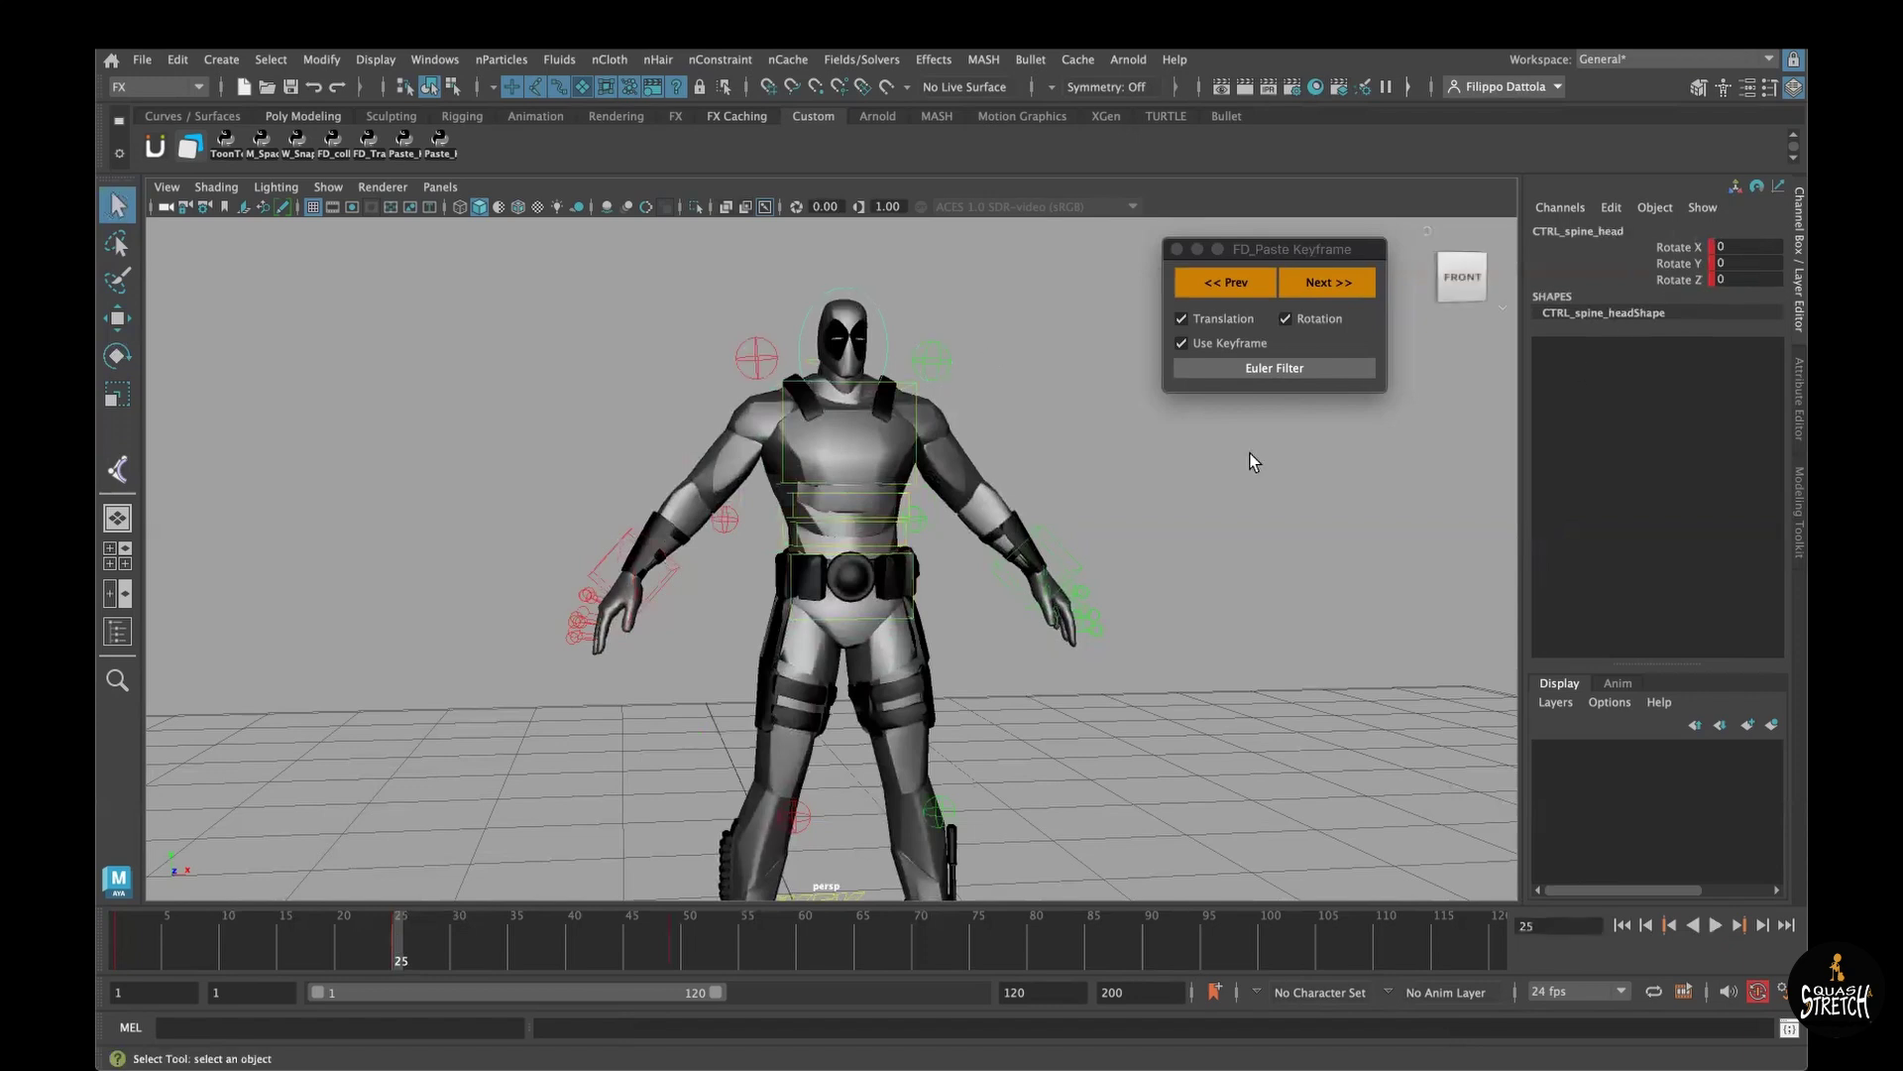
pyautogui.moveTo(316, 958); pyautogui.dragTo(400, 958)
pyautogui.click(1291, 368)
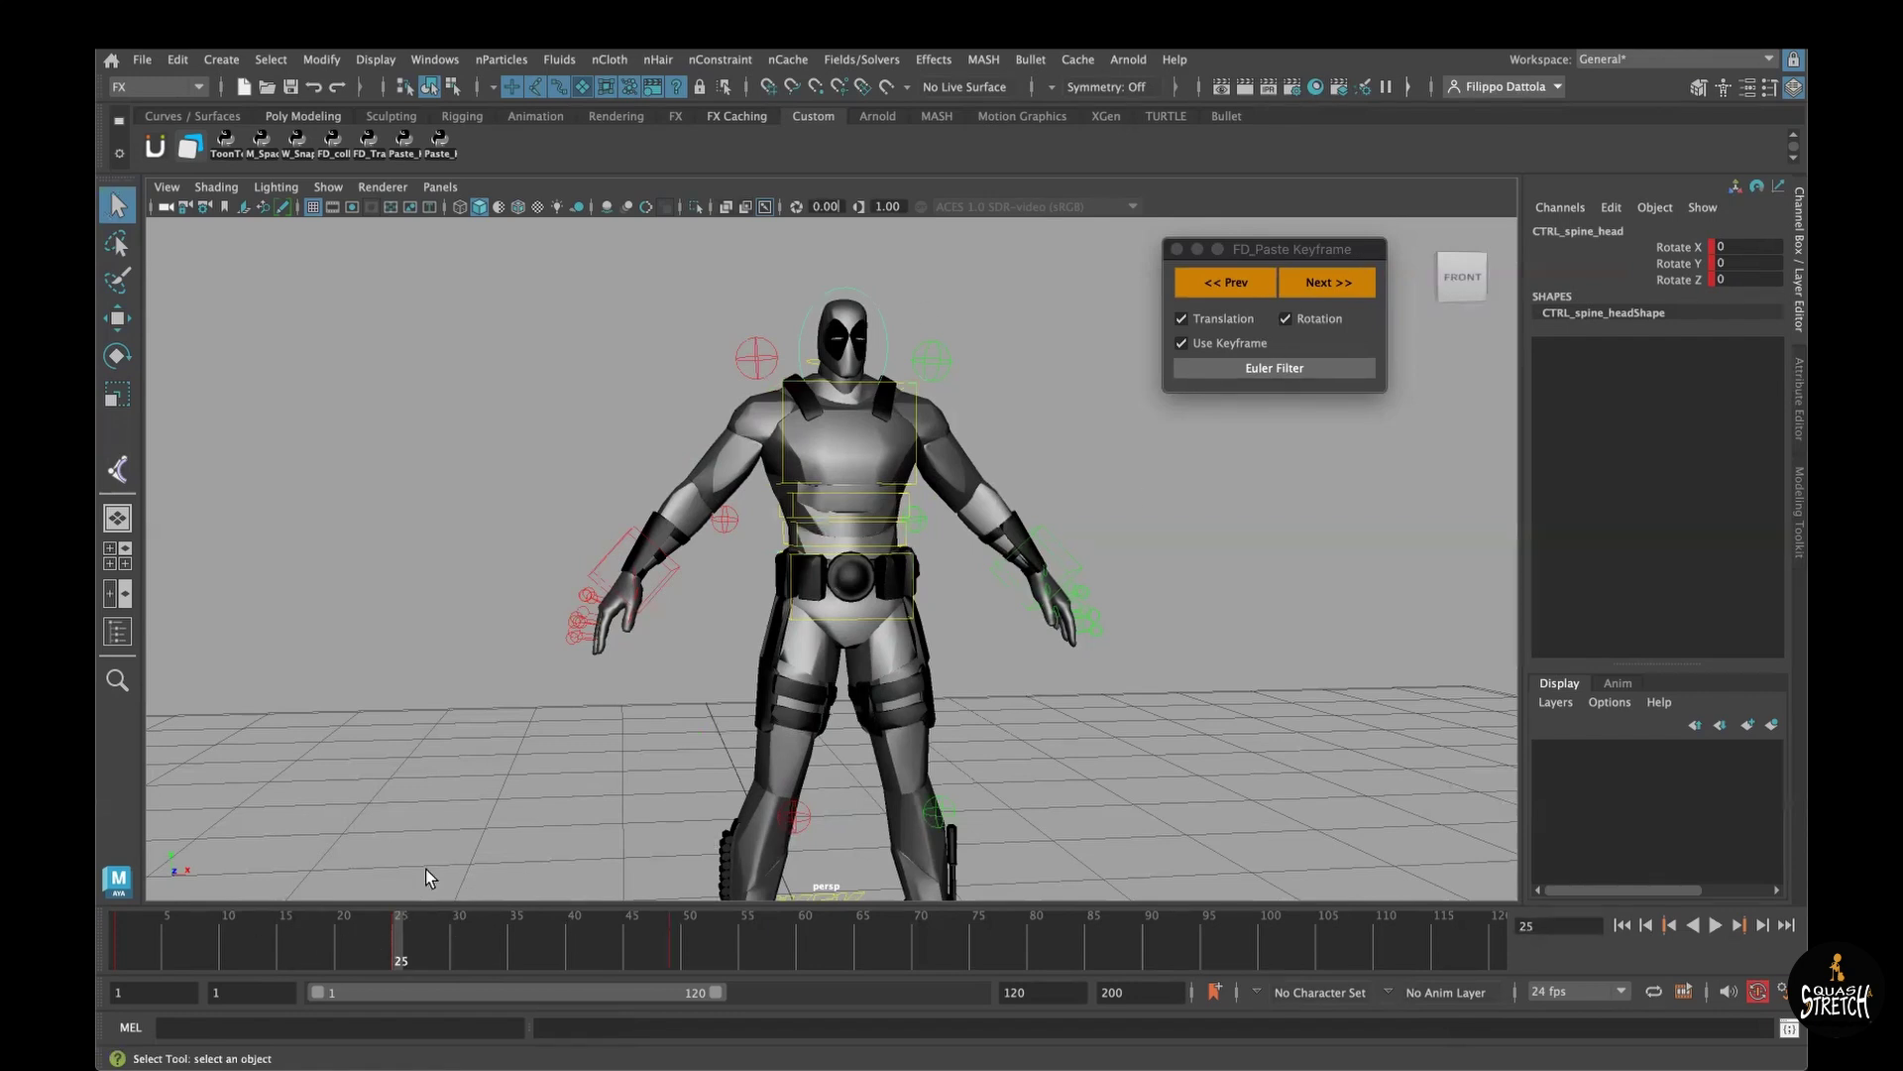
pyautogui.press('space')
pyautogui.click(1076, 592)
pyautogui.keyDown('alt'); pyautogui.moveTo(1074, 517); pyautogui.dragTo(1004, 630, button='middle'); pyautogui.keyUp('alt')
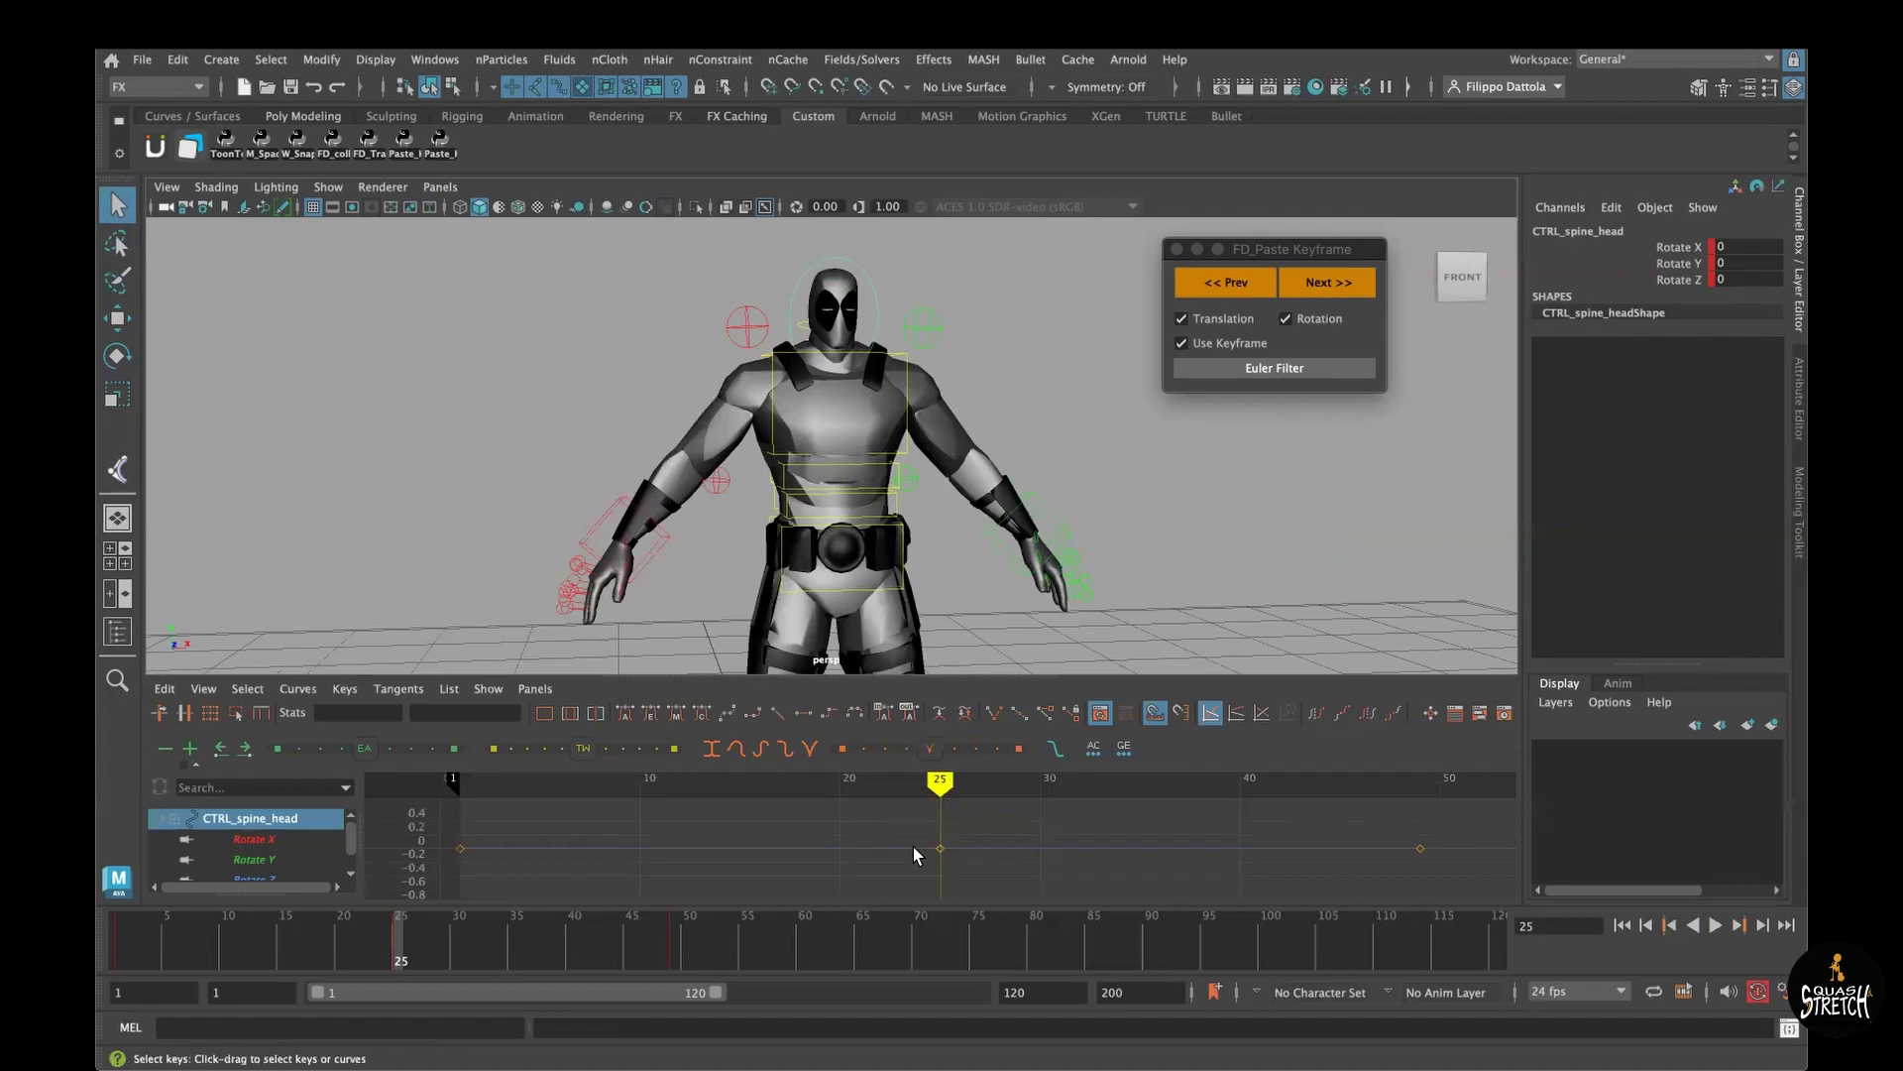
# Step: Inspect the head control's Rotate X, Rotate Y and Rotate Z curves one at a time
pyautogui.click(1669, 249)
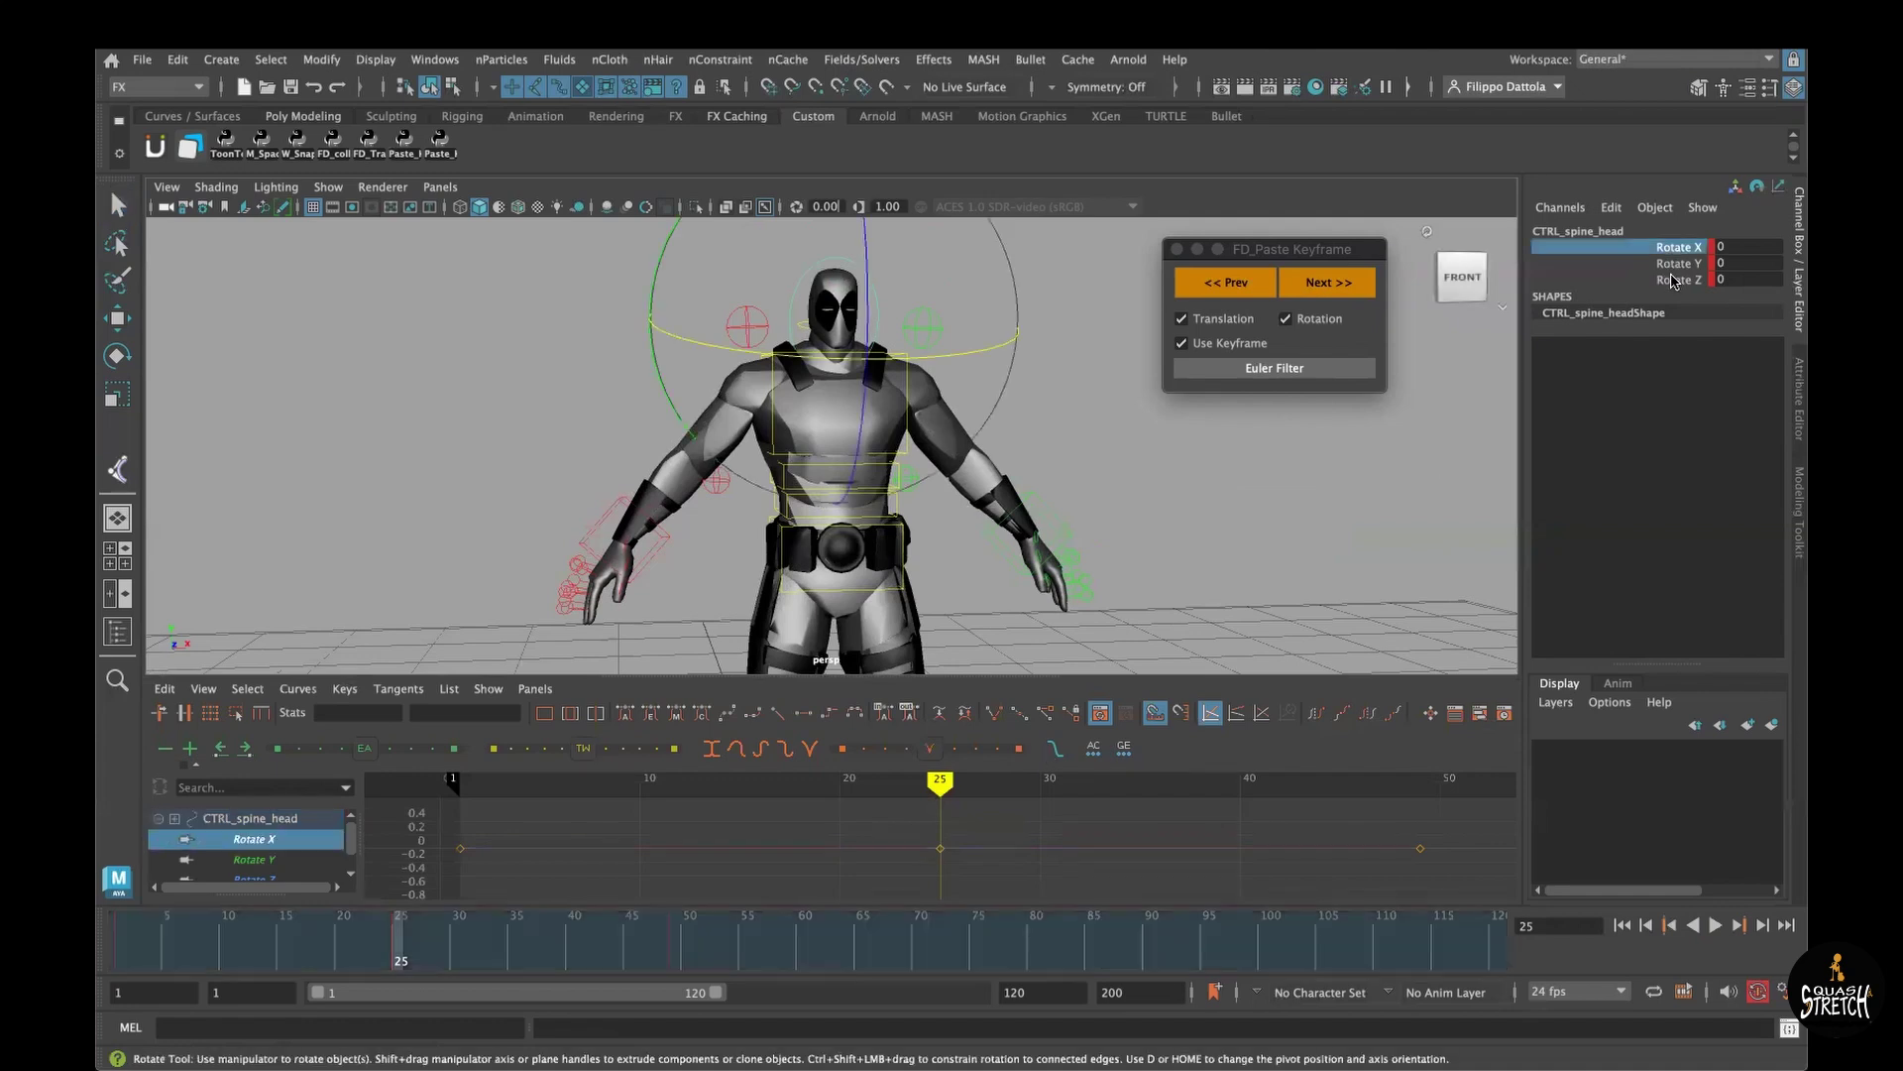
pyautogui.click(1671, 265)
pyautogui.click(1673, 281)
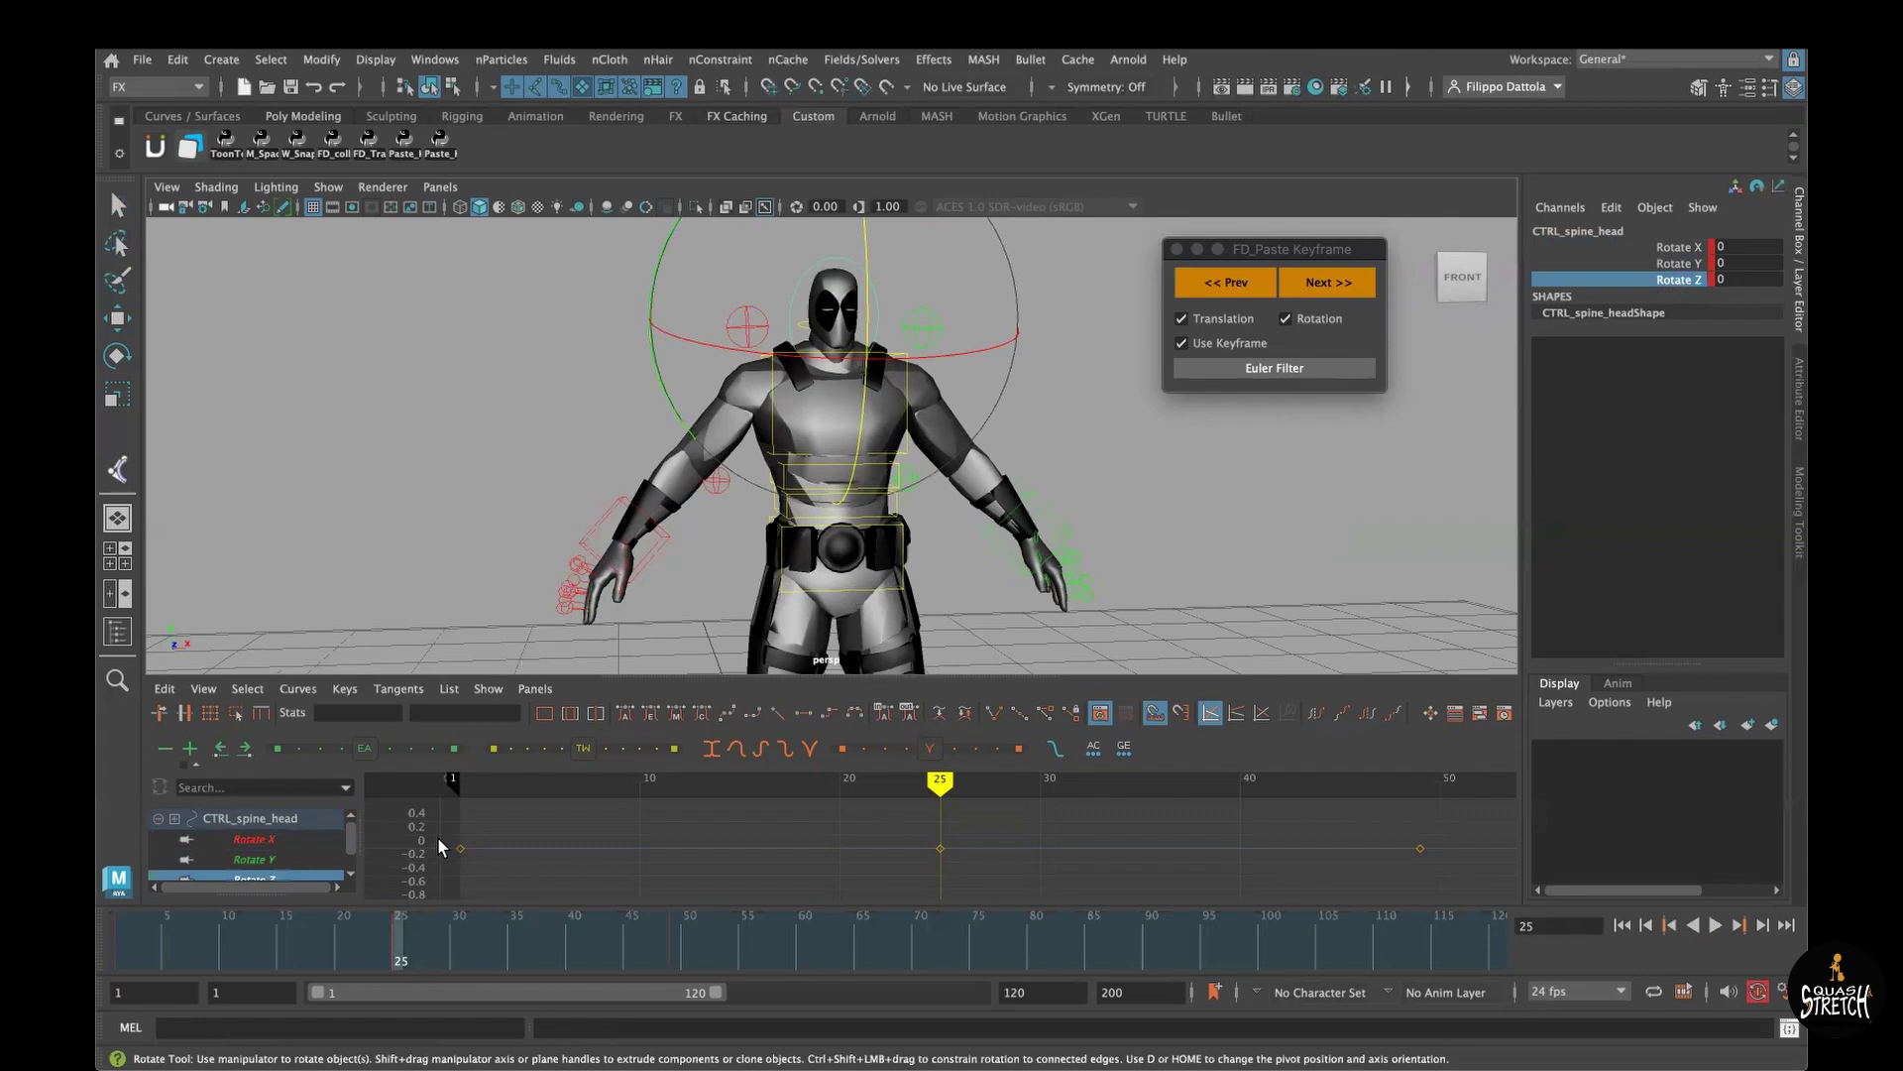
# Step: Try to counter-rotate the head by hand at frames 1 and 49 so it faces forward, and scrub to check it
pyautogui.click(115, 943)
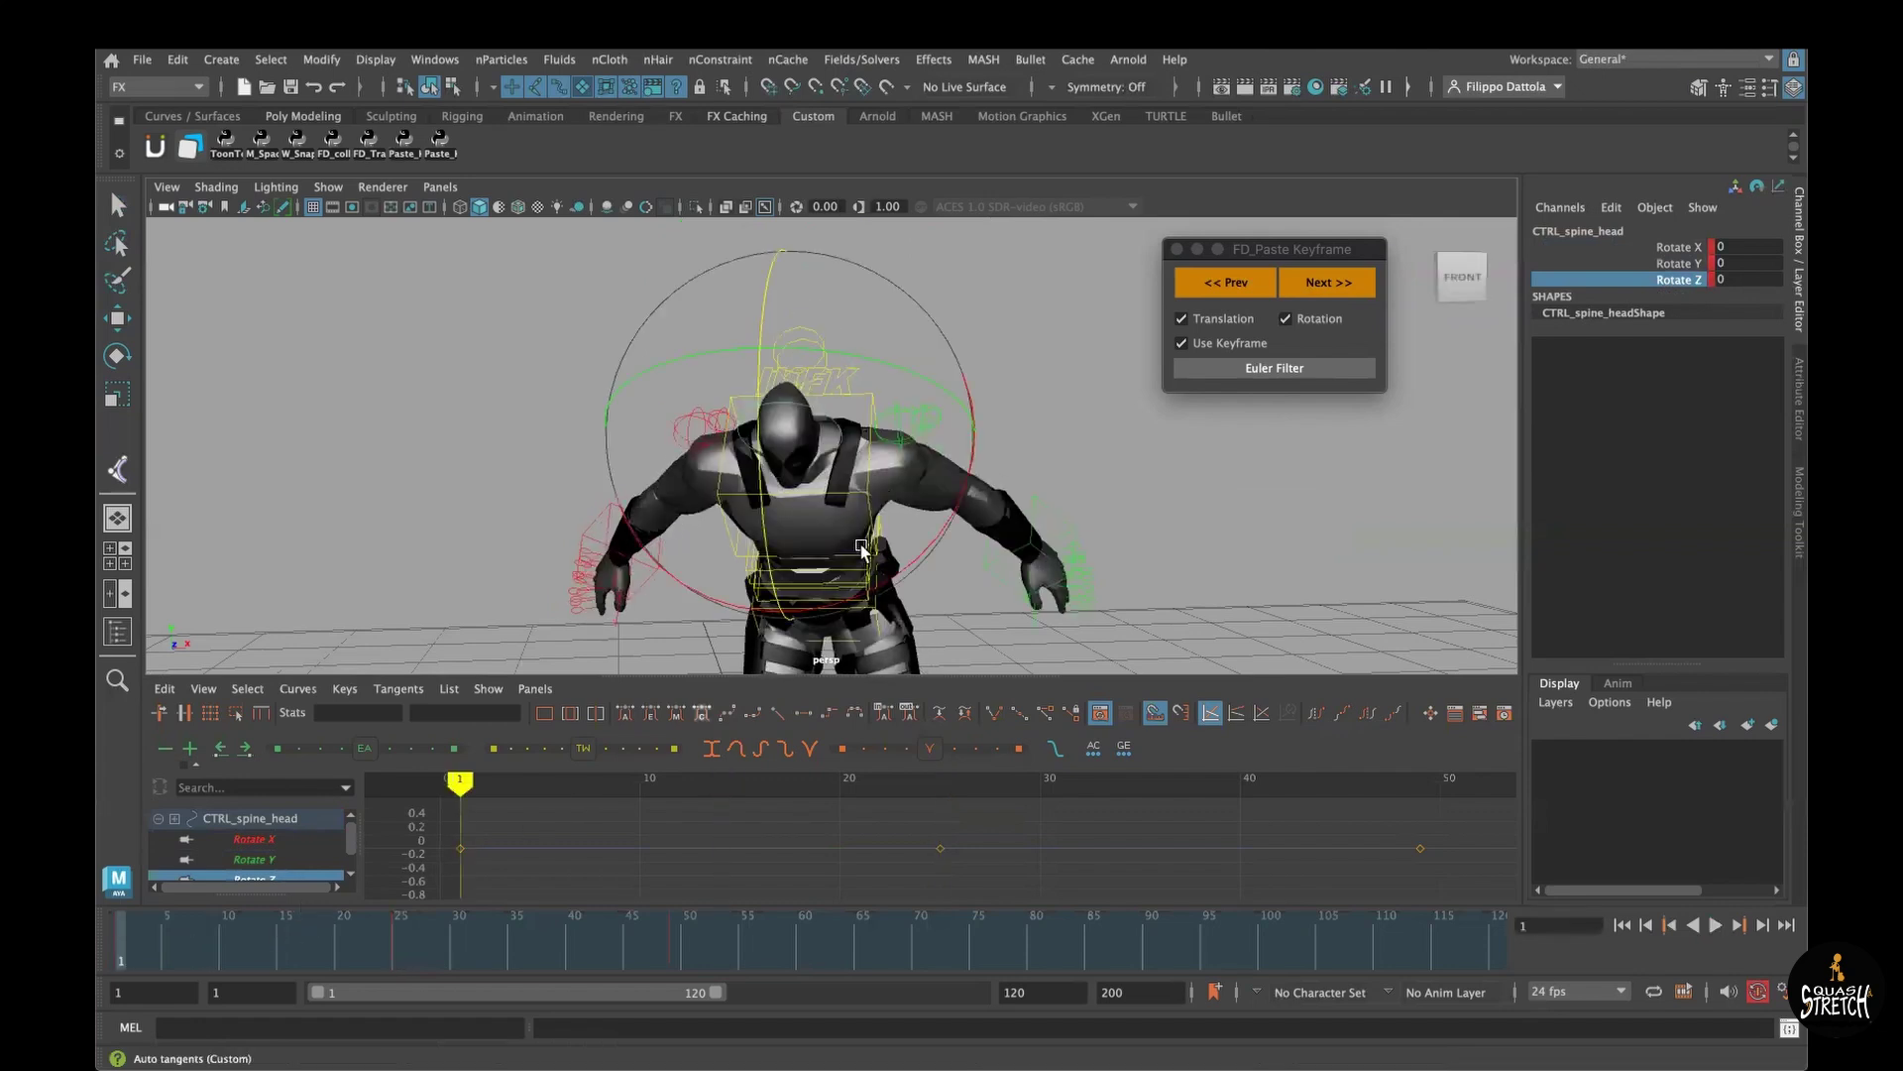
pyautogui.moveTo(800, 453)
pyautogui.mouseDown()
pyautogui.moveTo(794, 468)
pyautogui.moveTo(745, 449)
pyautogui.moveTo(784, 393)
pyautogui.moveTo(793, 293)
pyautogui.mouseUp()
pyautogui.press('e')
pyautogui.moveTo(129, 949); pyautogui.dragTo(676, 956)
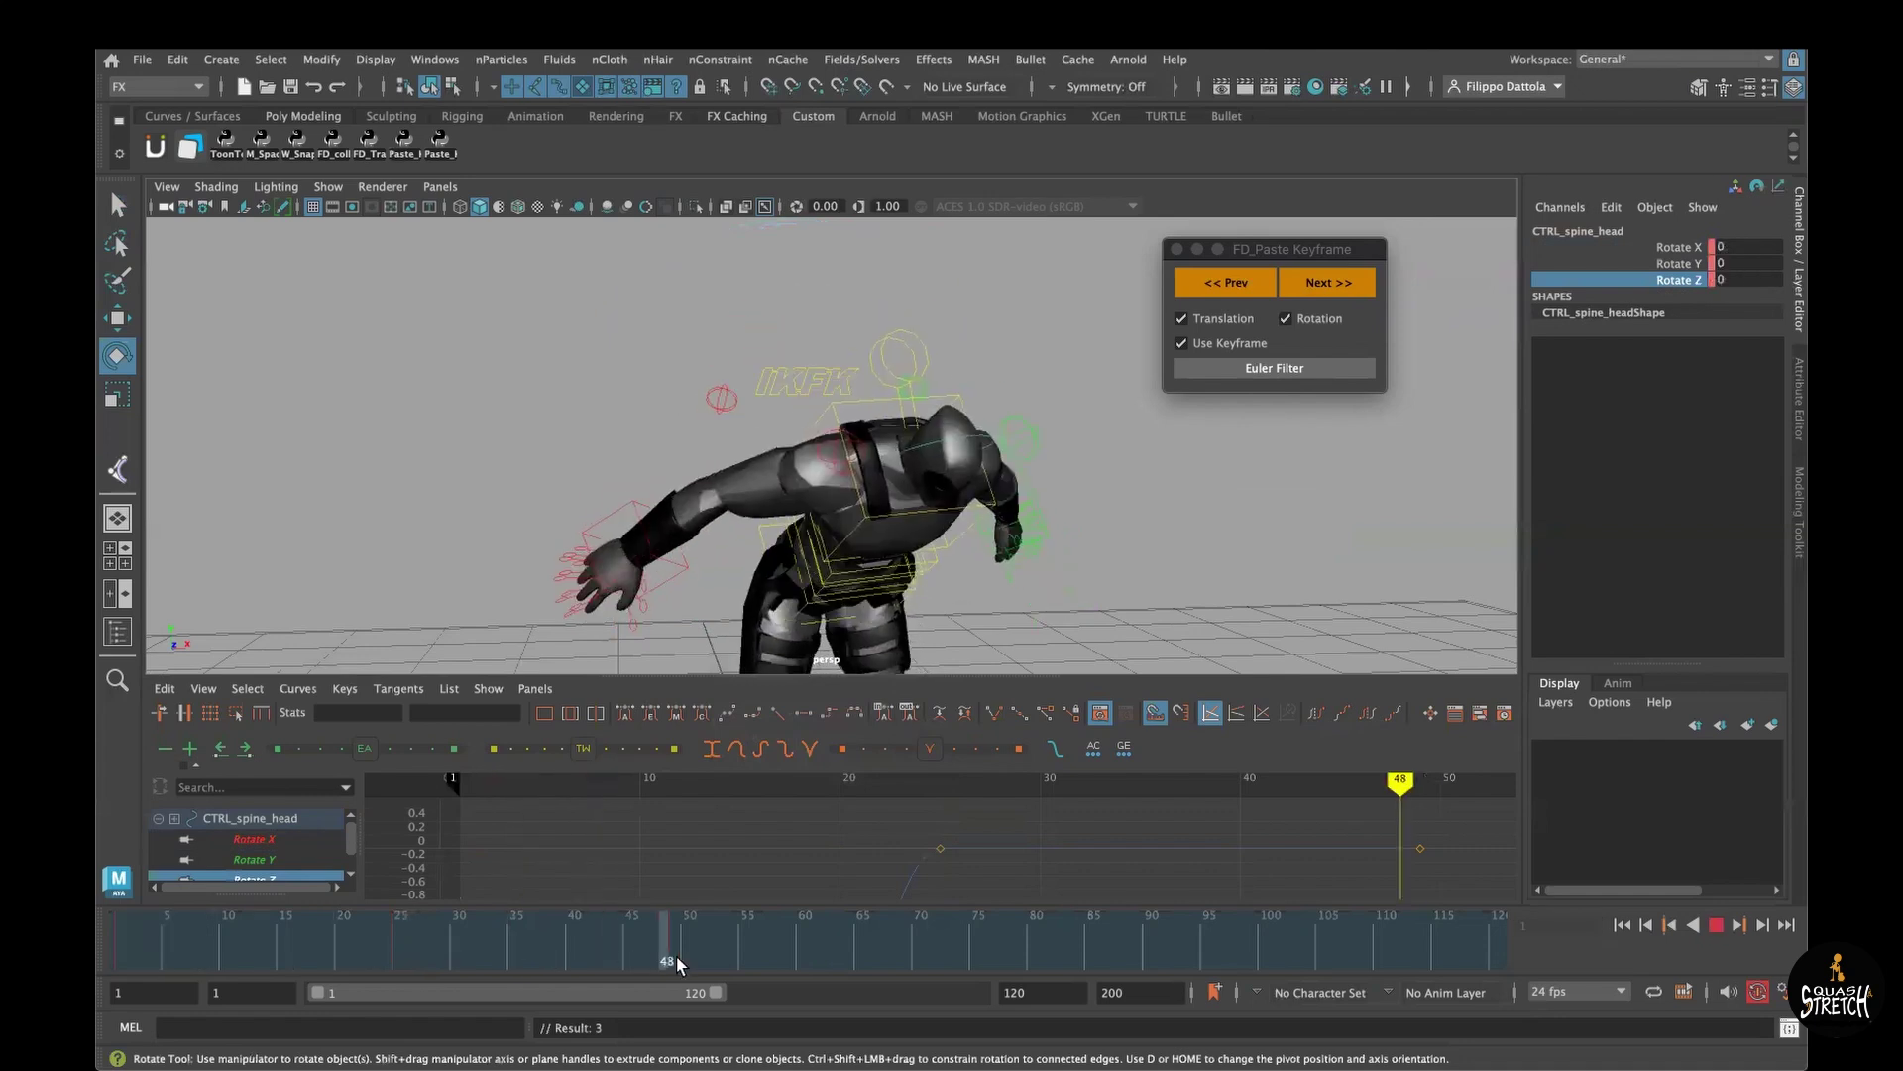
pyautogui.moveTo(945, 527); pyautogui.dragTo(951, 384)
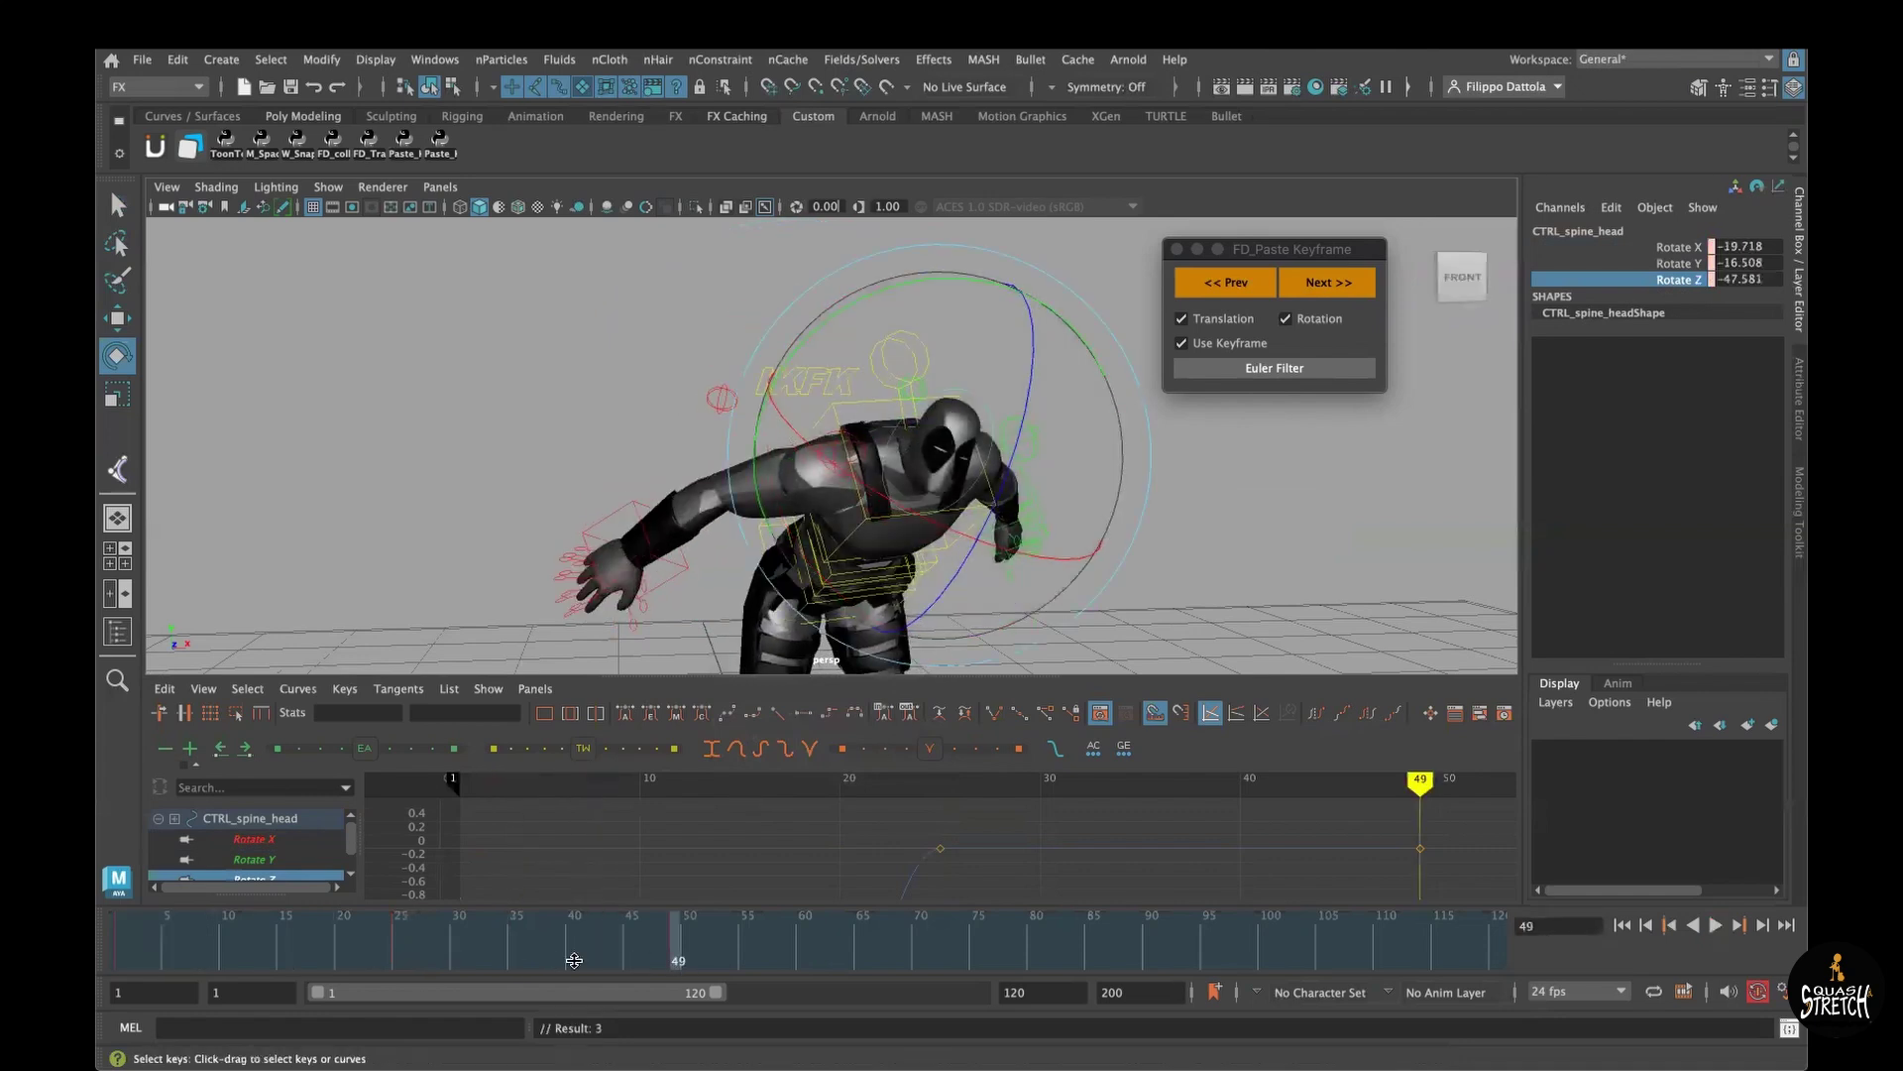
pyautogui.moveTo(569, 952); pyautogui.dragTo(712, 954)
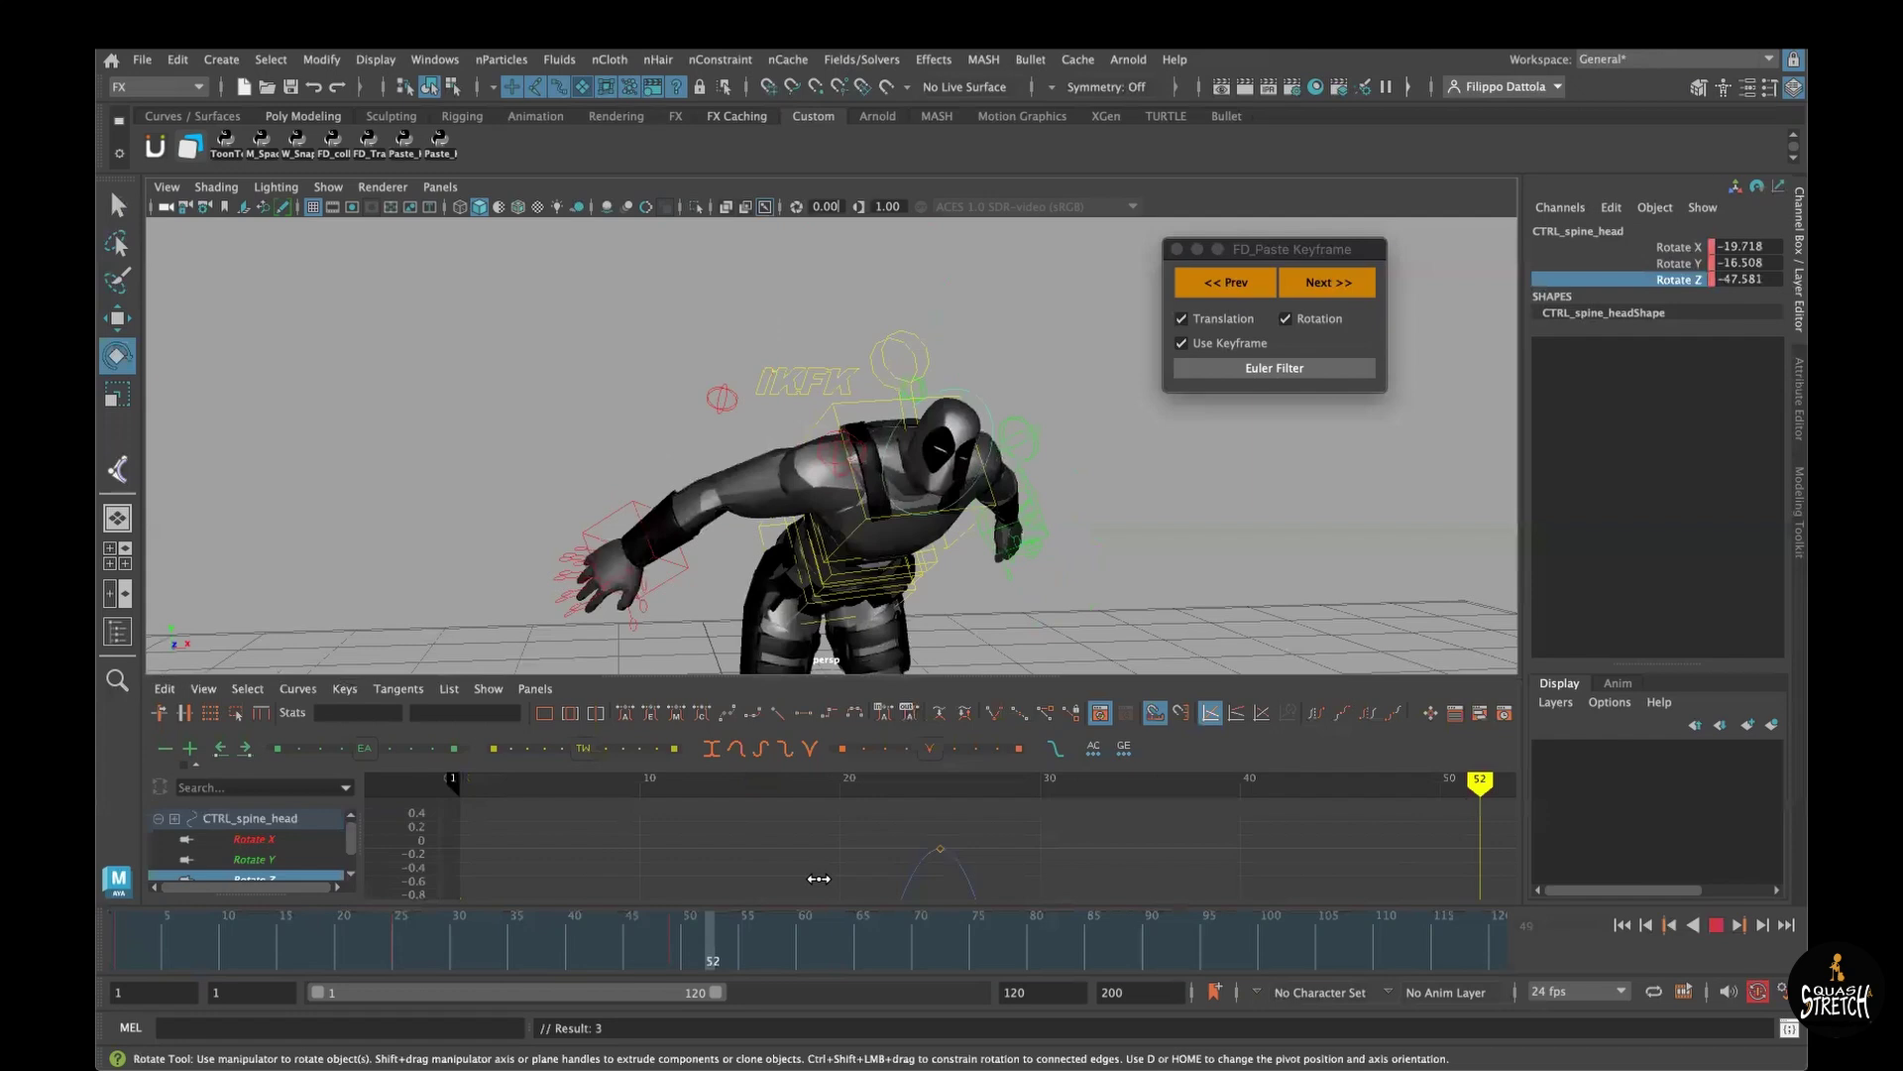
pyautogui.keyDown('alt'); pyautogui.moveTo(989, 575); pyautogui.dragTo(999, 568); pyautogui.keyUp('alt')
# Step: Undo the manual head rotations on frames 49 and 1
pyautogui.hotkey('ctrl', 'z')
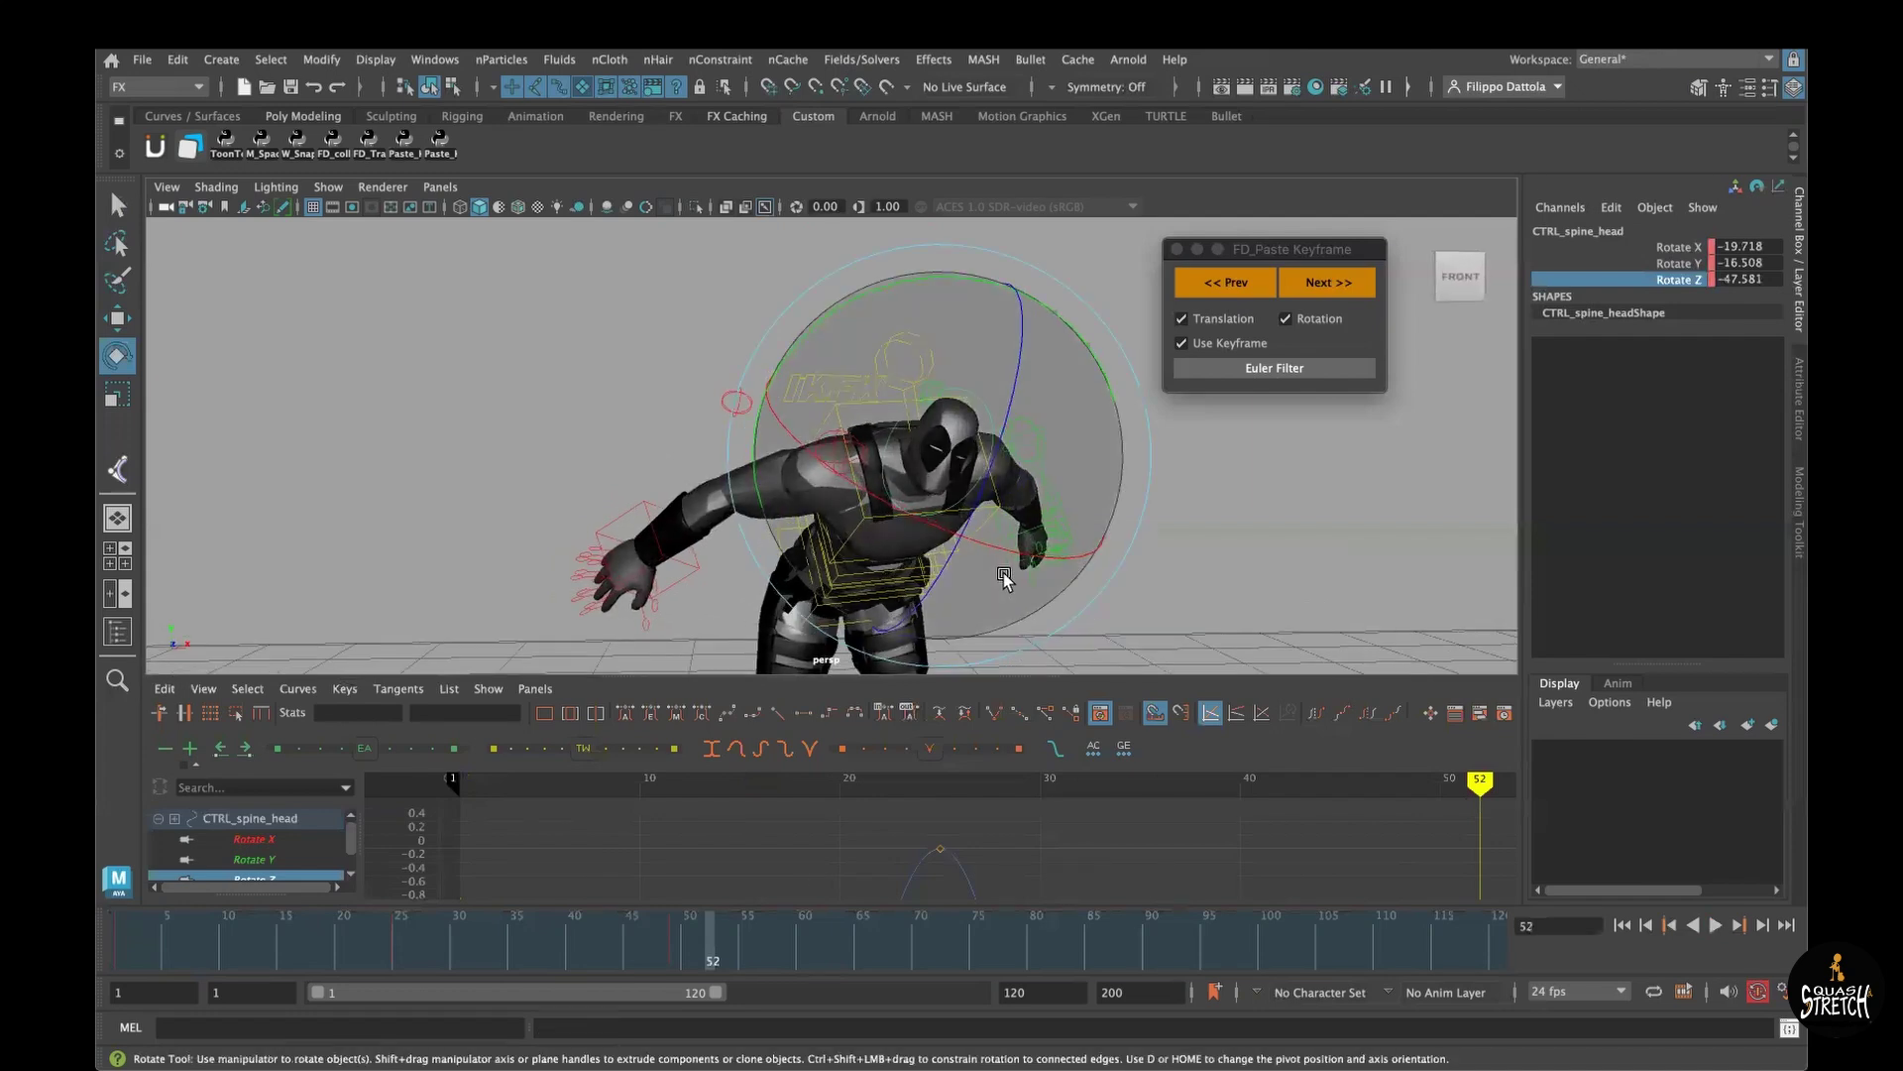
pyautogui.hotkey('alt', 'shift', 'v')
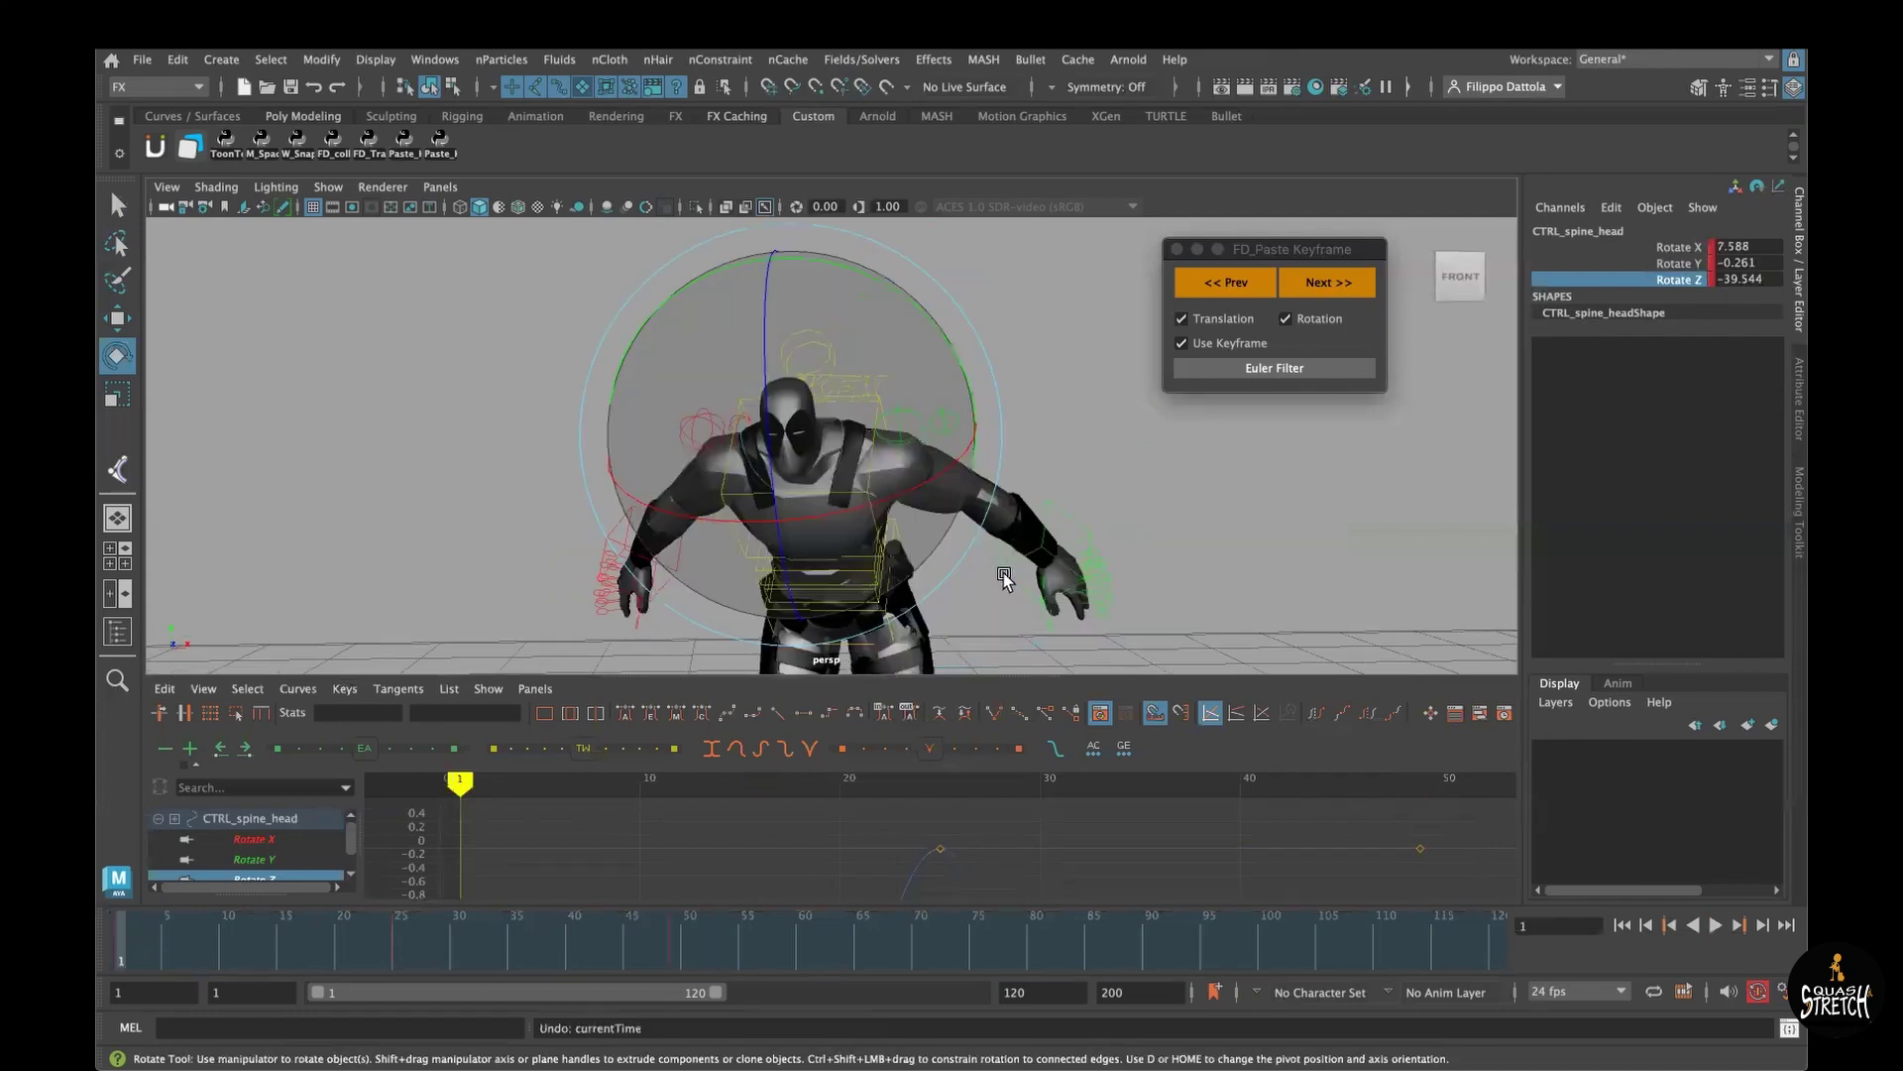
pyautogui.hotkey('ctrl', 'z')
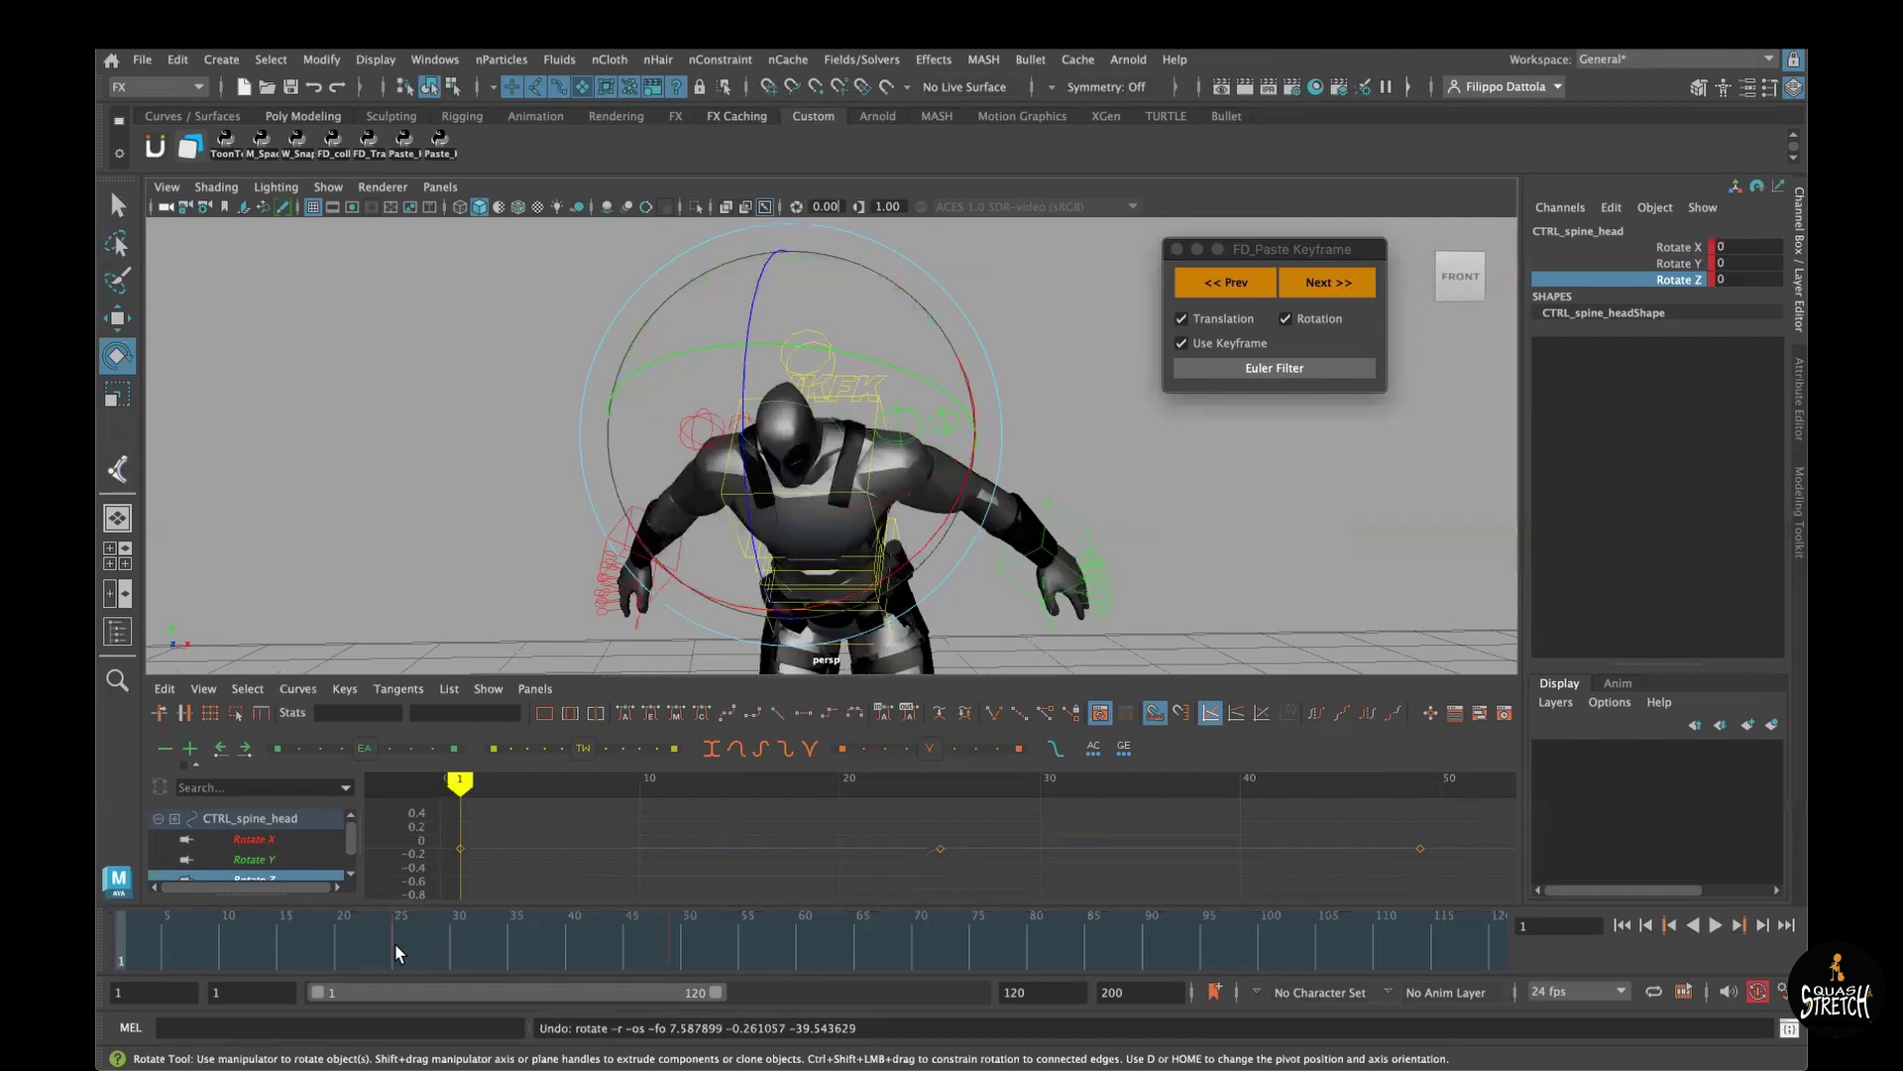
# Step: Exclude translation from pasting and paste the head's frame 25 rotation onto the previous keyframe at frame 1
pyautogui.click(394, 943)
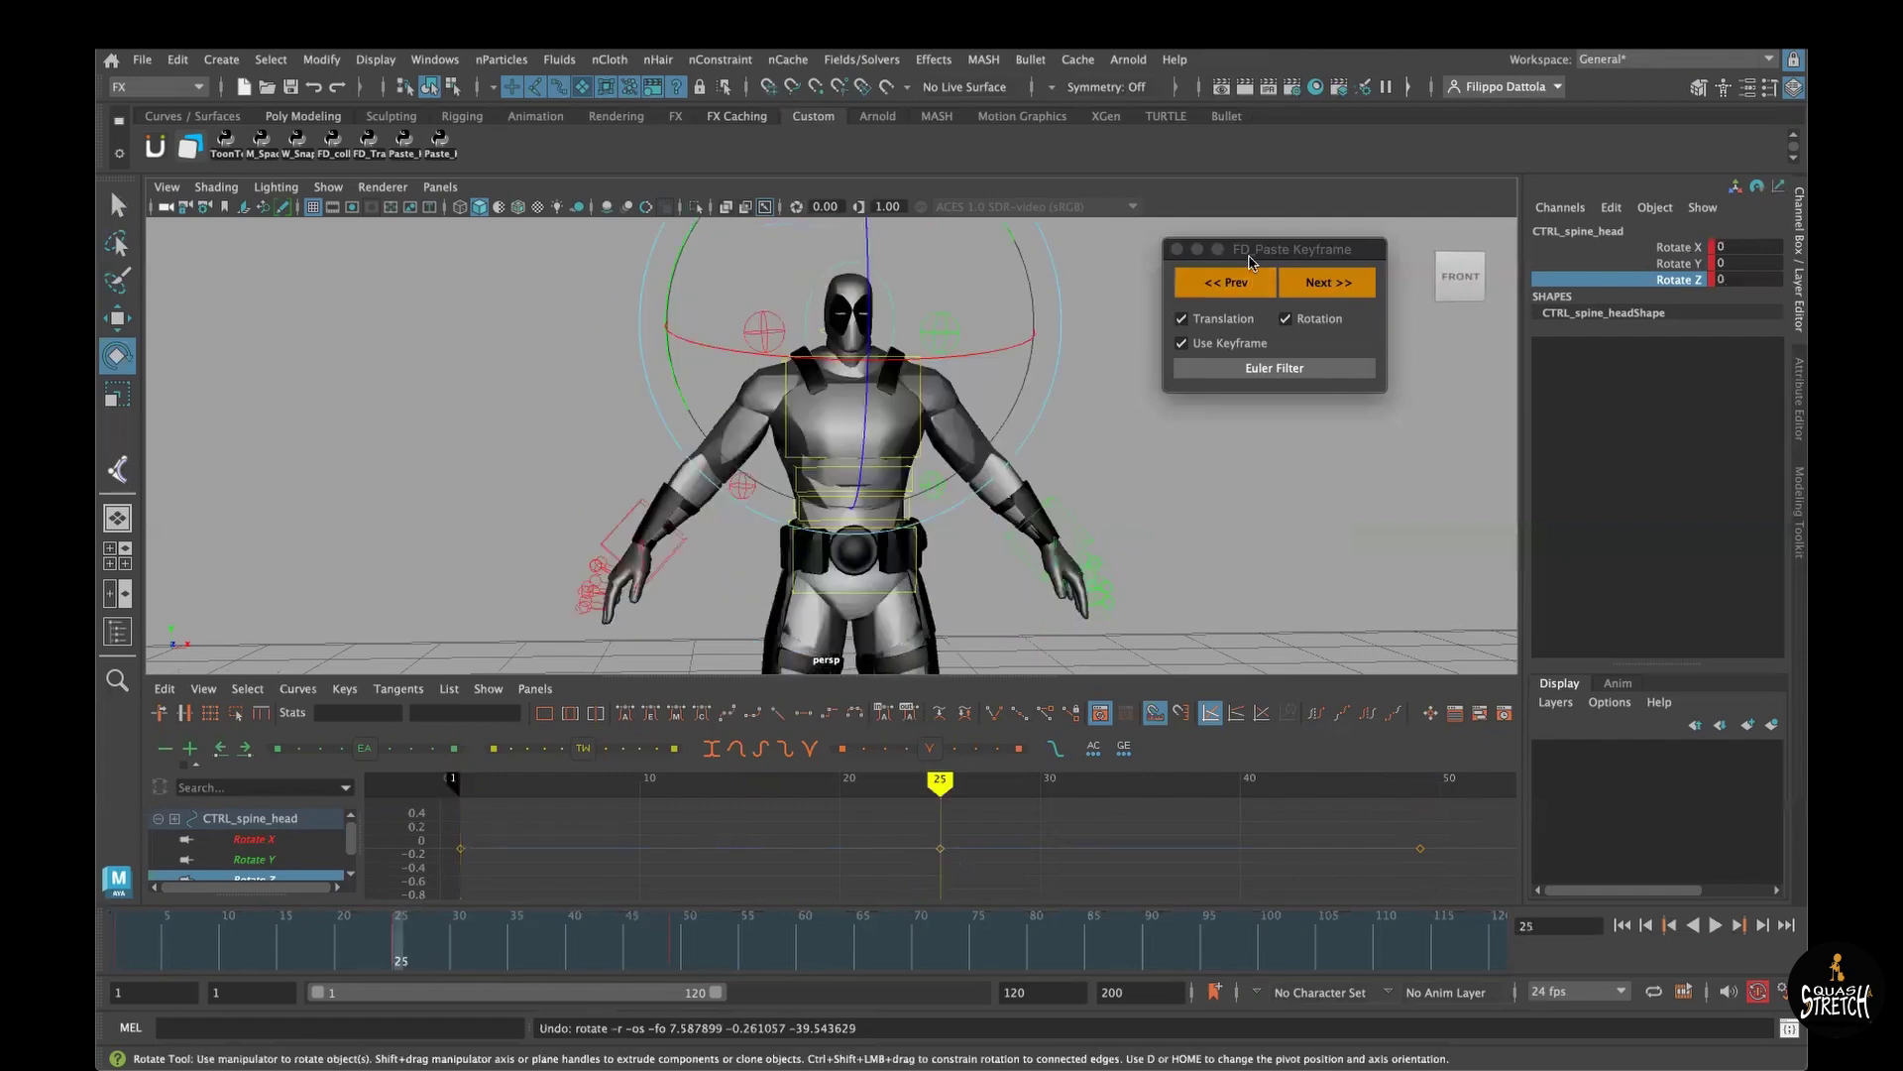
pyautogui.moveTo(1249, 255); pyautogui.dragTo(1256, 265)
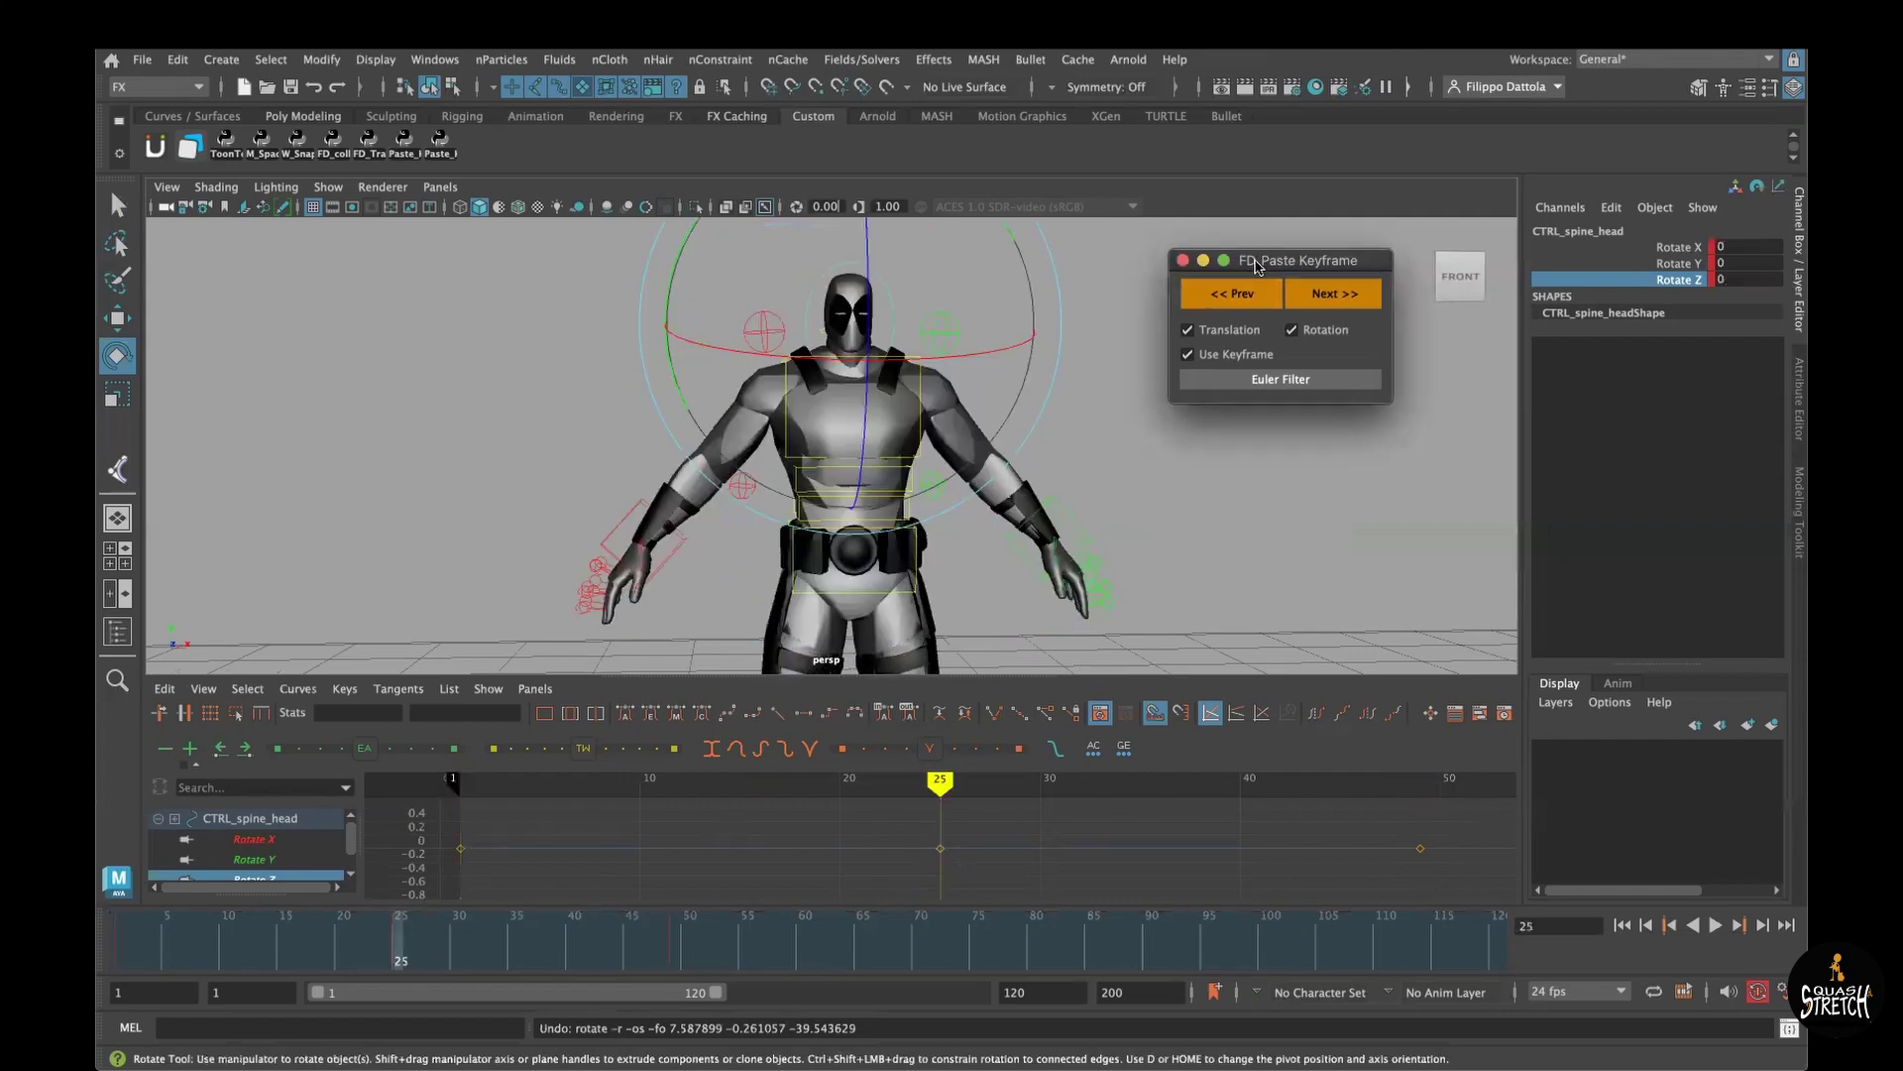
pyautogui.click(1245, 331)
pyautogui.keyDown('alt'); pyautogui.moveTo(895, 349); pyautogui.dragTo(959, 443, button='right'); pyautogui.keyUp('alt')
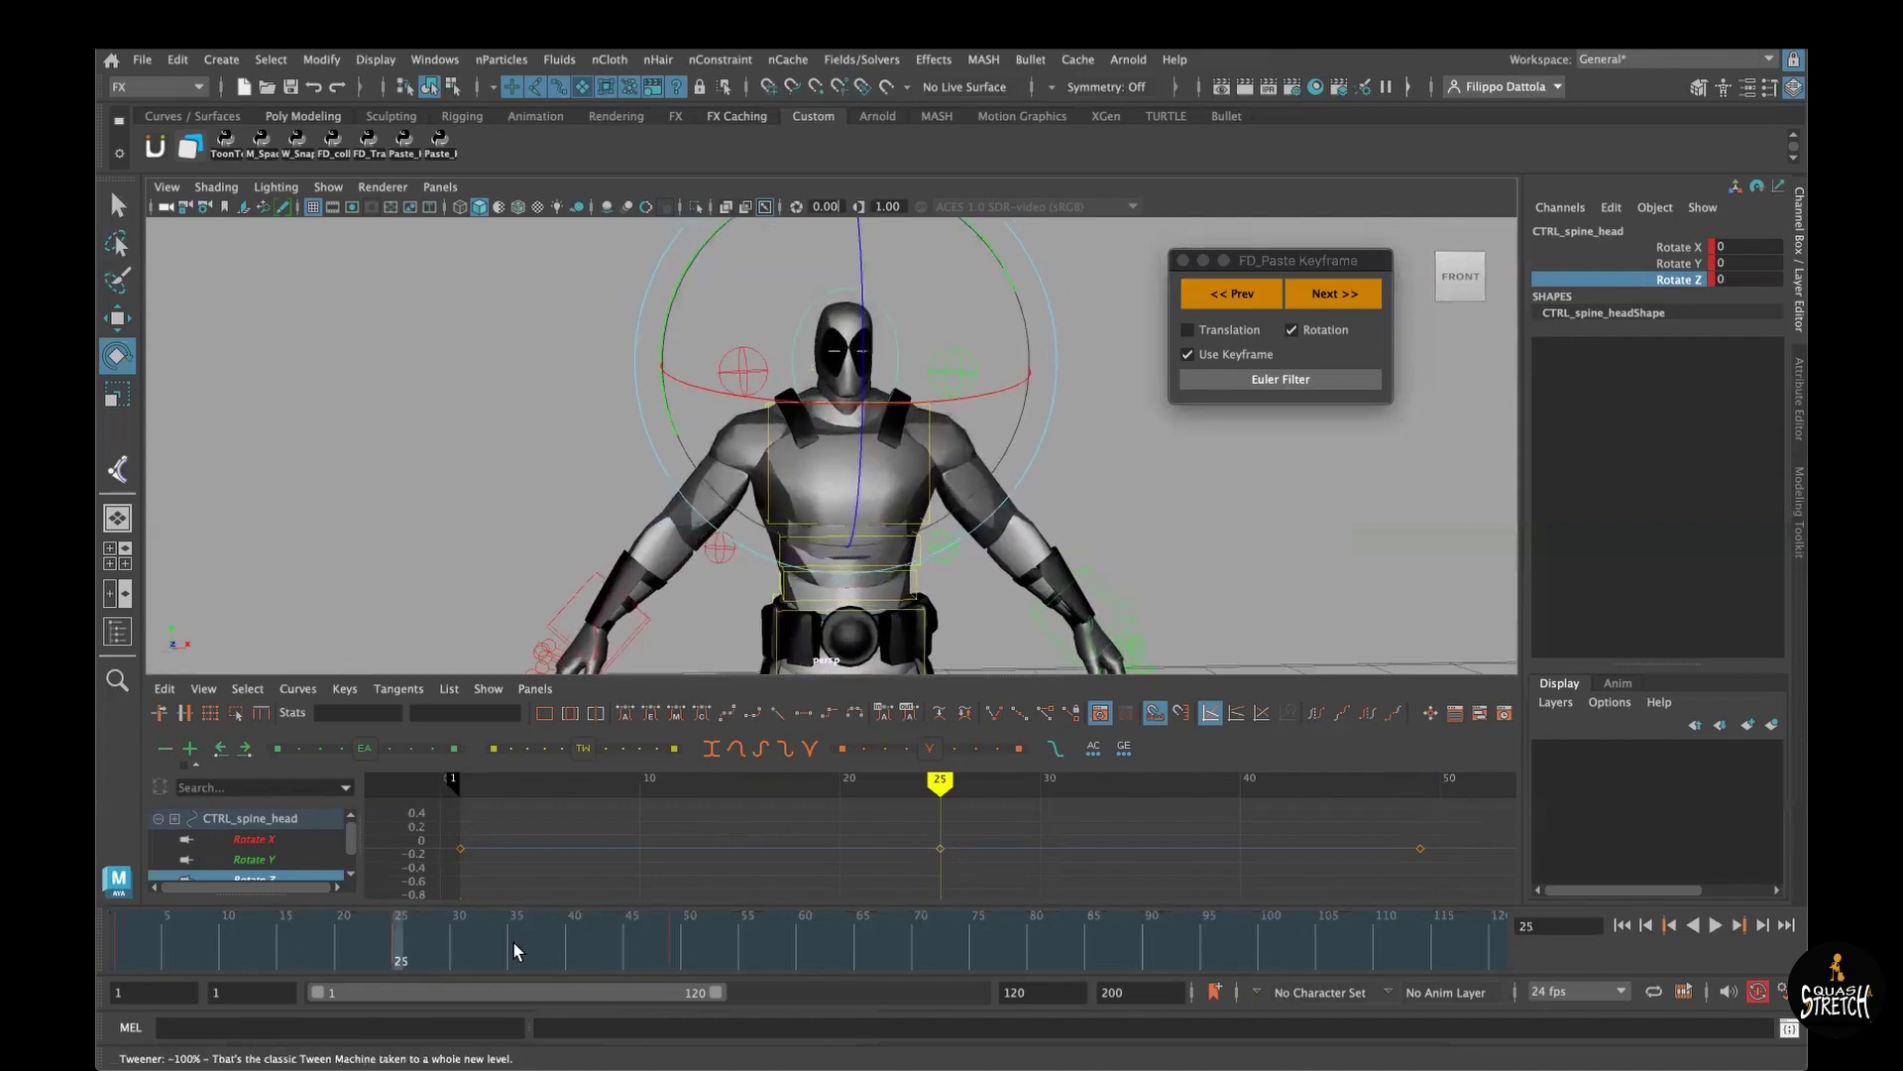
pyautogui.click(1226, 300)
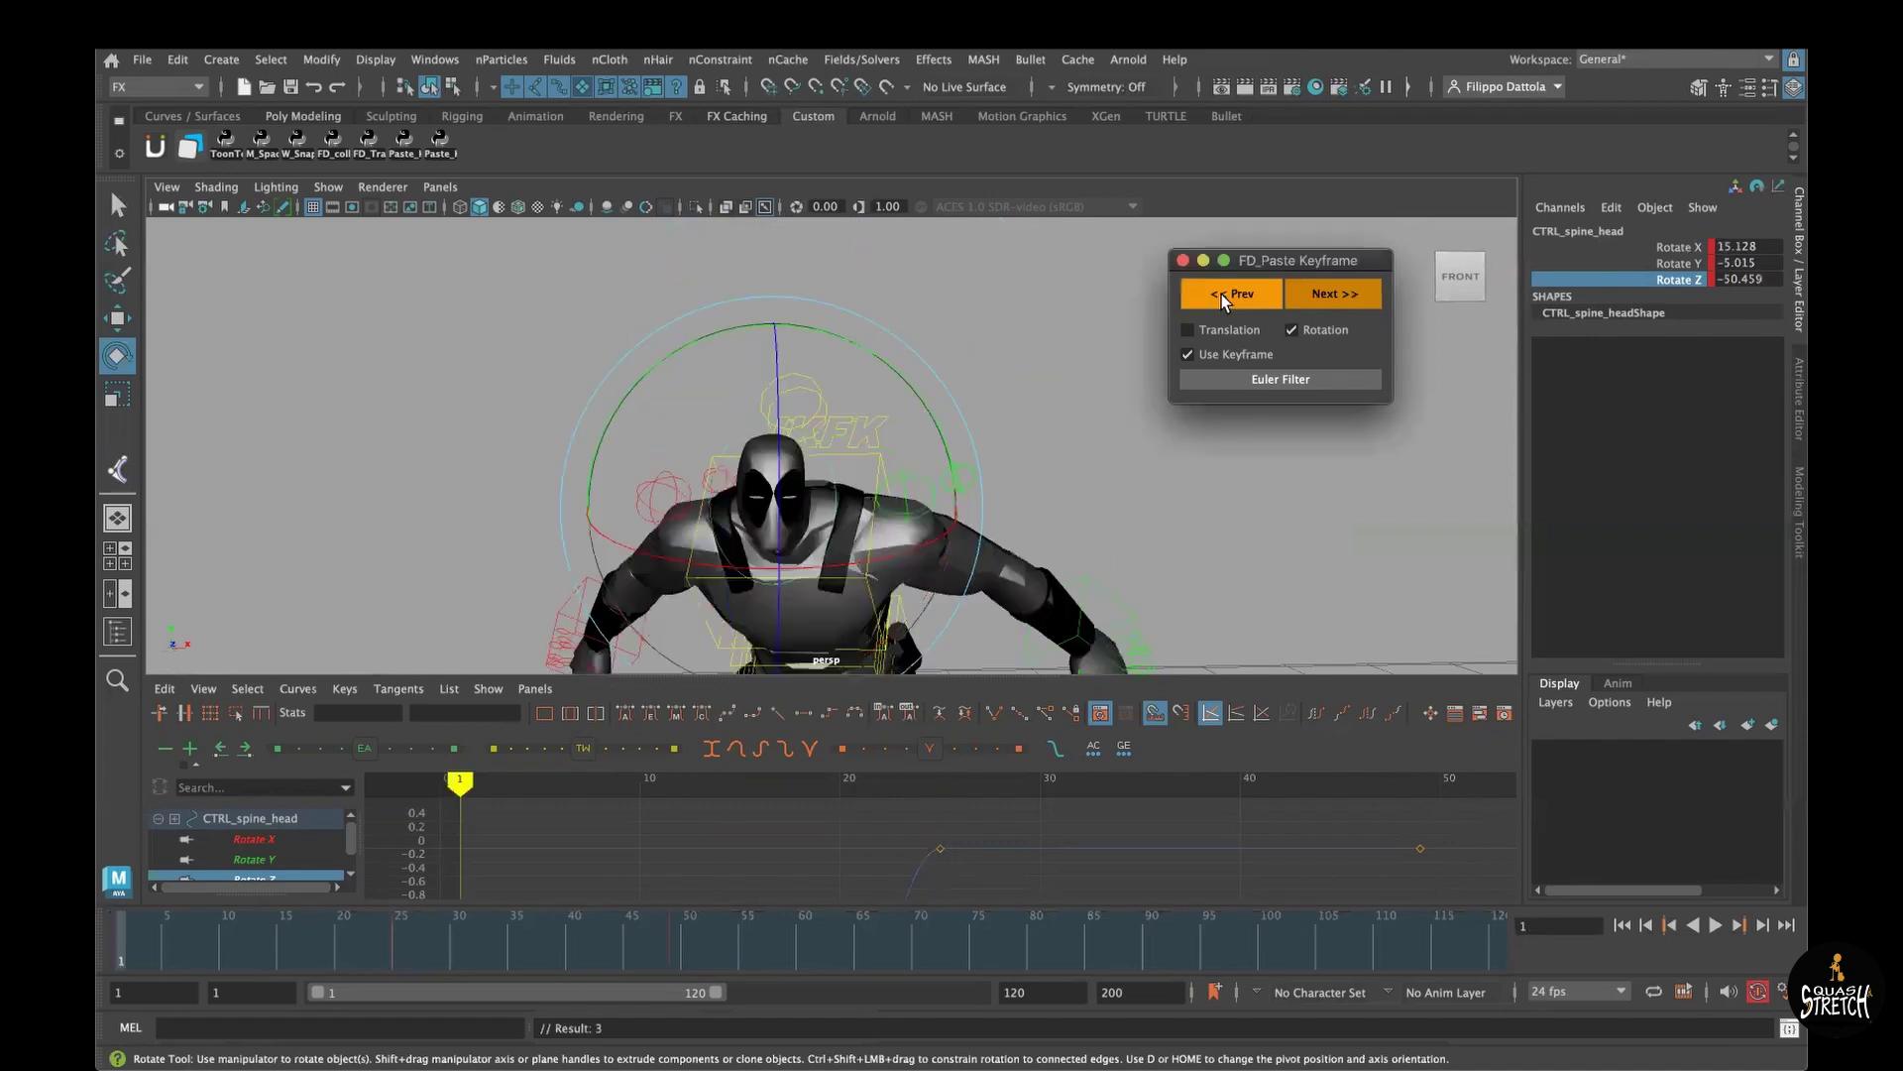
# Step: Return to frame 25 and paste the head's rotation onto the next keyframe at frame 49
pyautogui.click(791, 520)
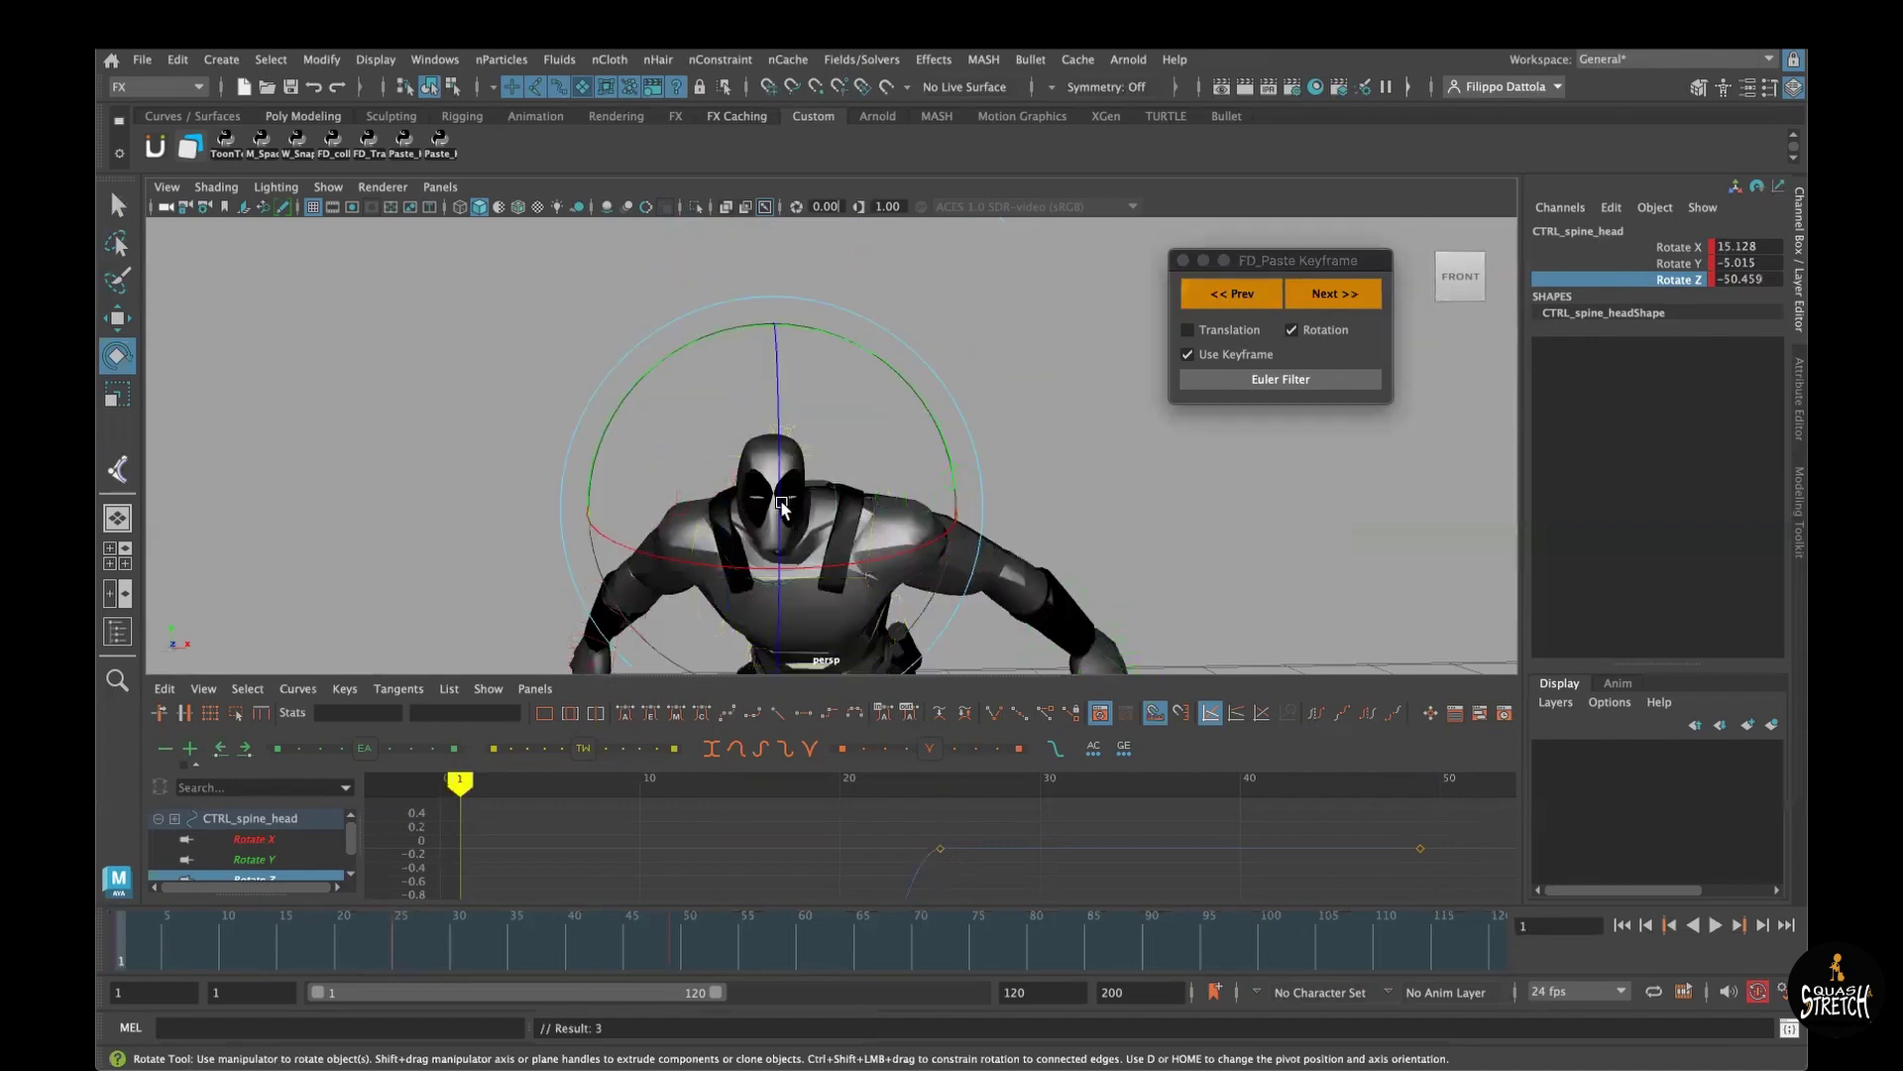
pyautogui.click(407, 941)
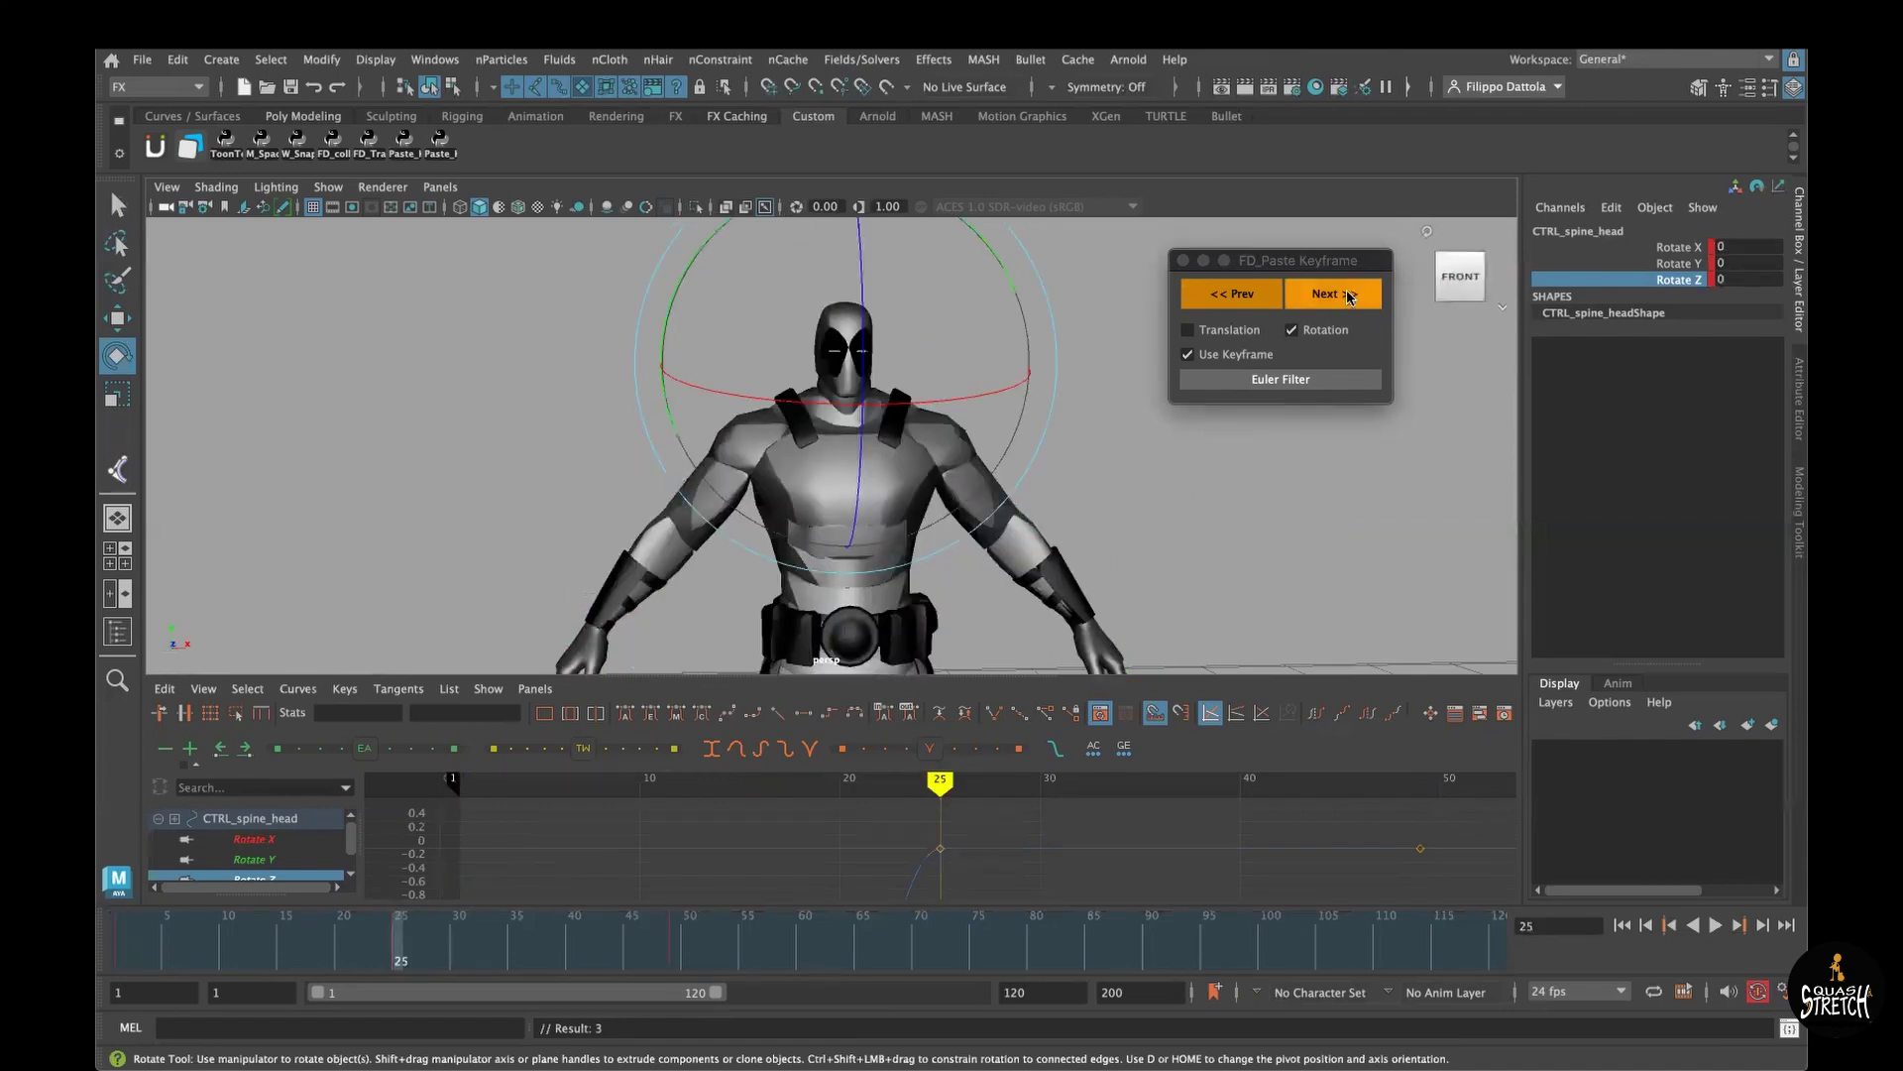
pyautogui.click(1348, 296)
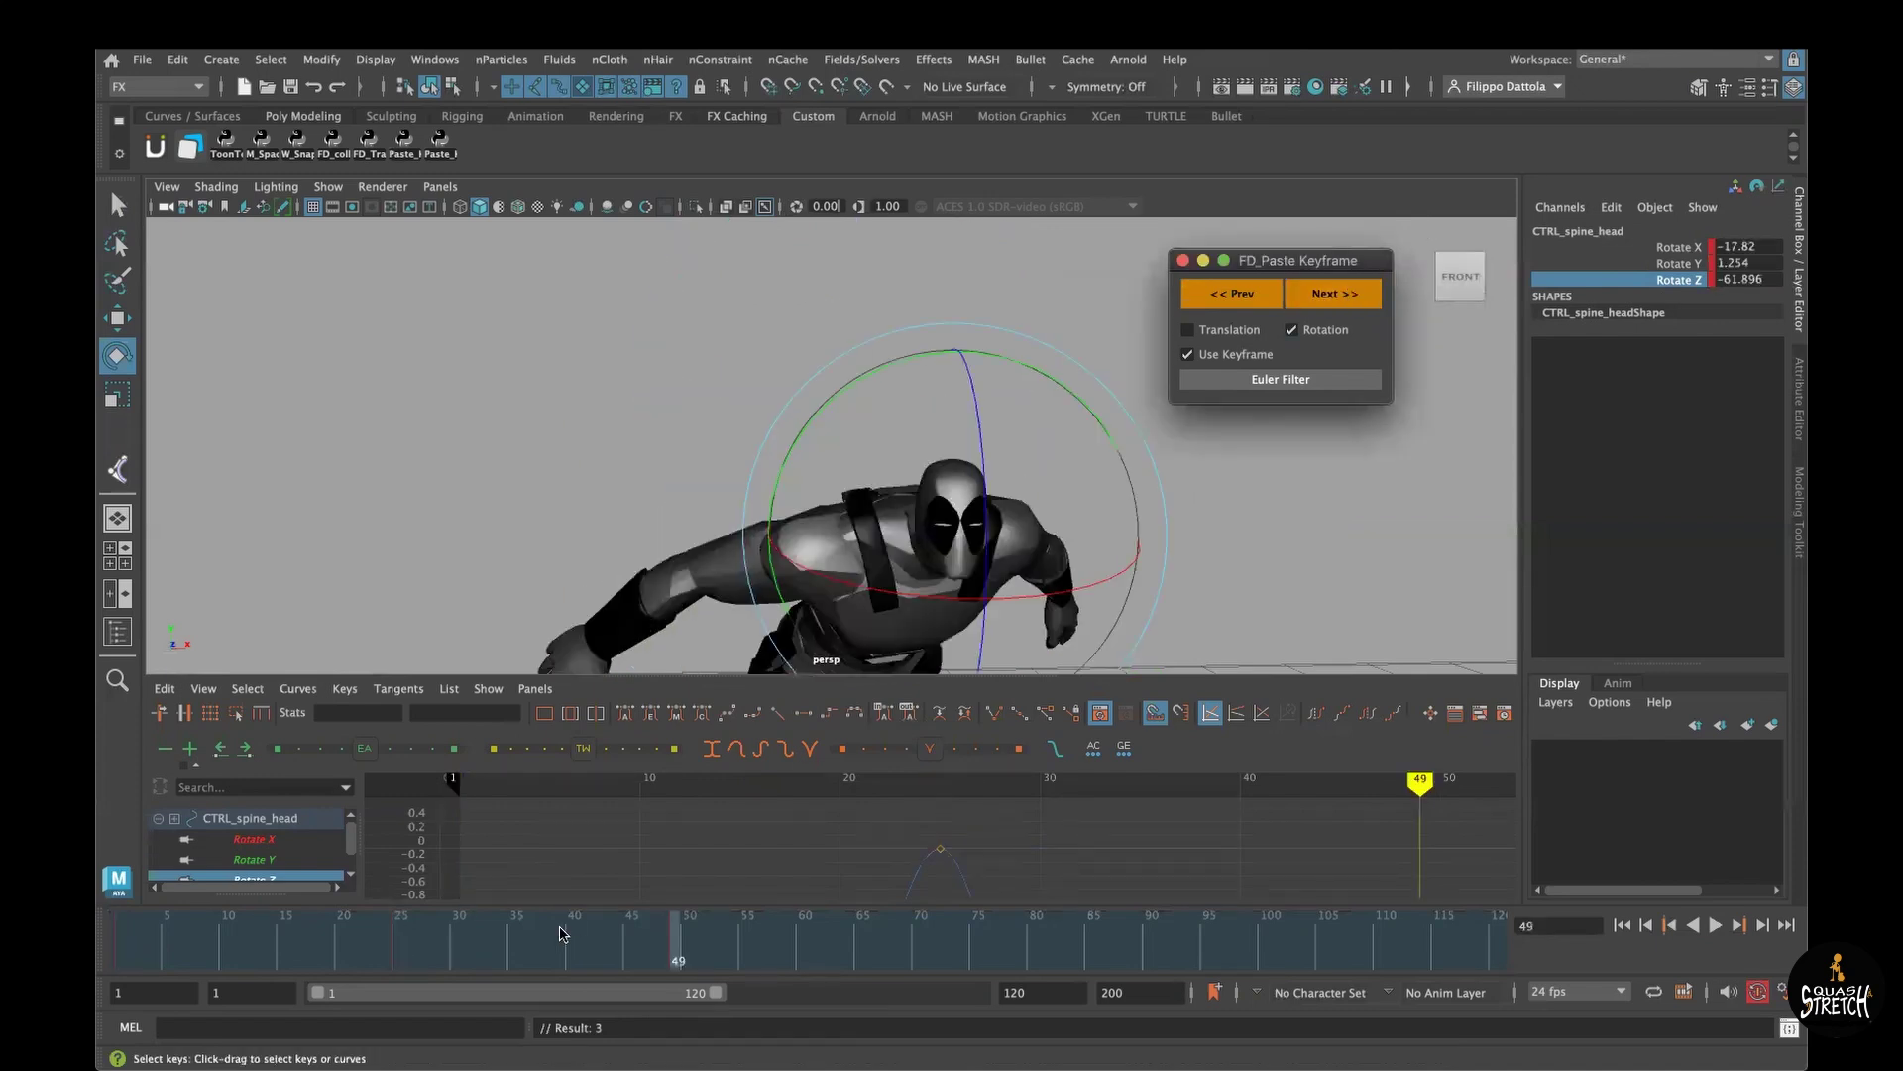
# Step: Scrub and play the motion across the keyframes to check the head's orientation while the torso bends
pyautogui.press(',')
pyautogui.press(',')
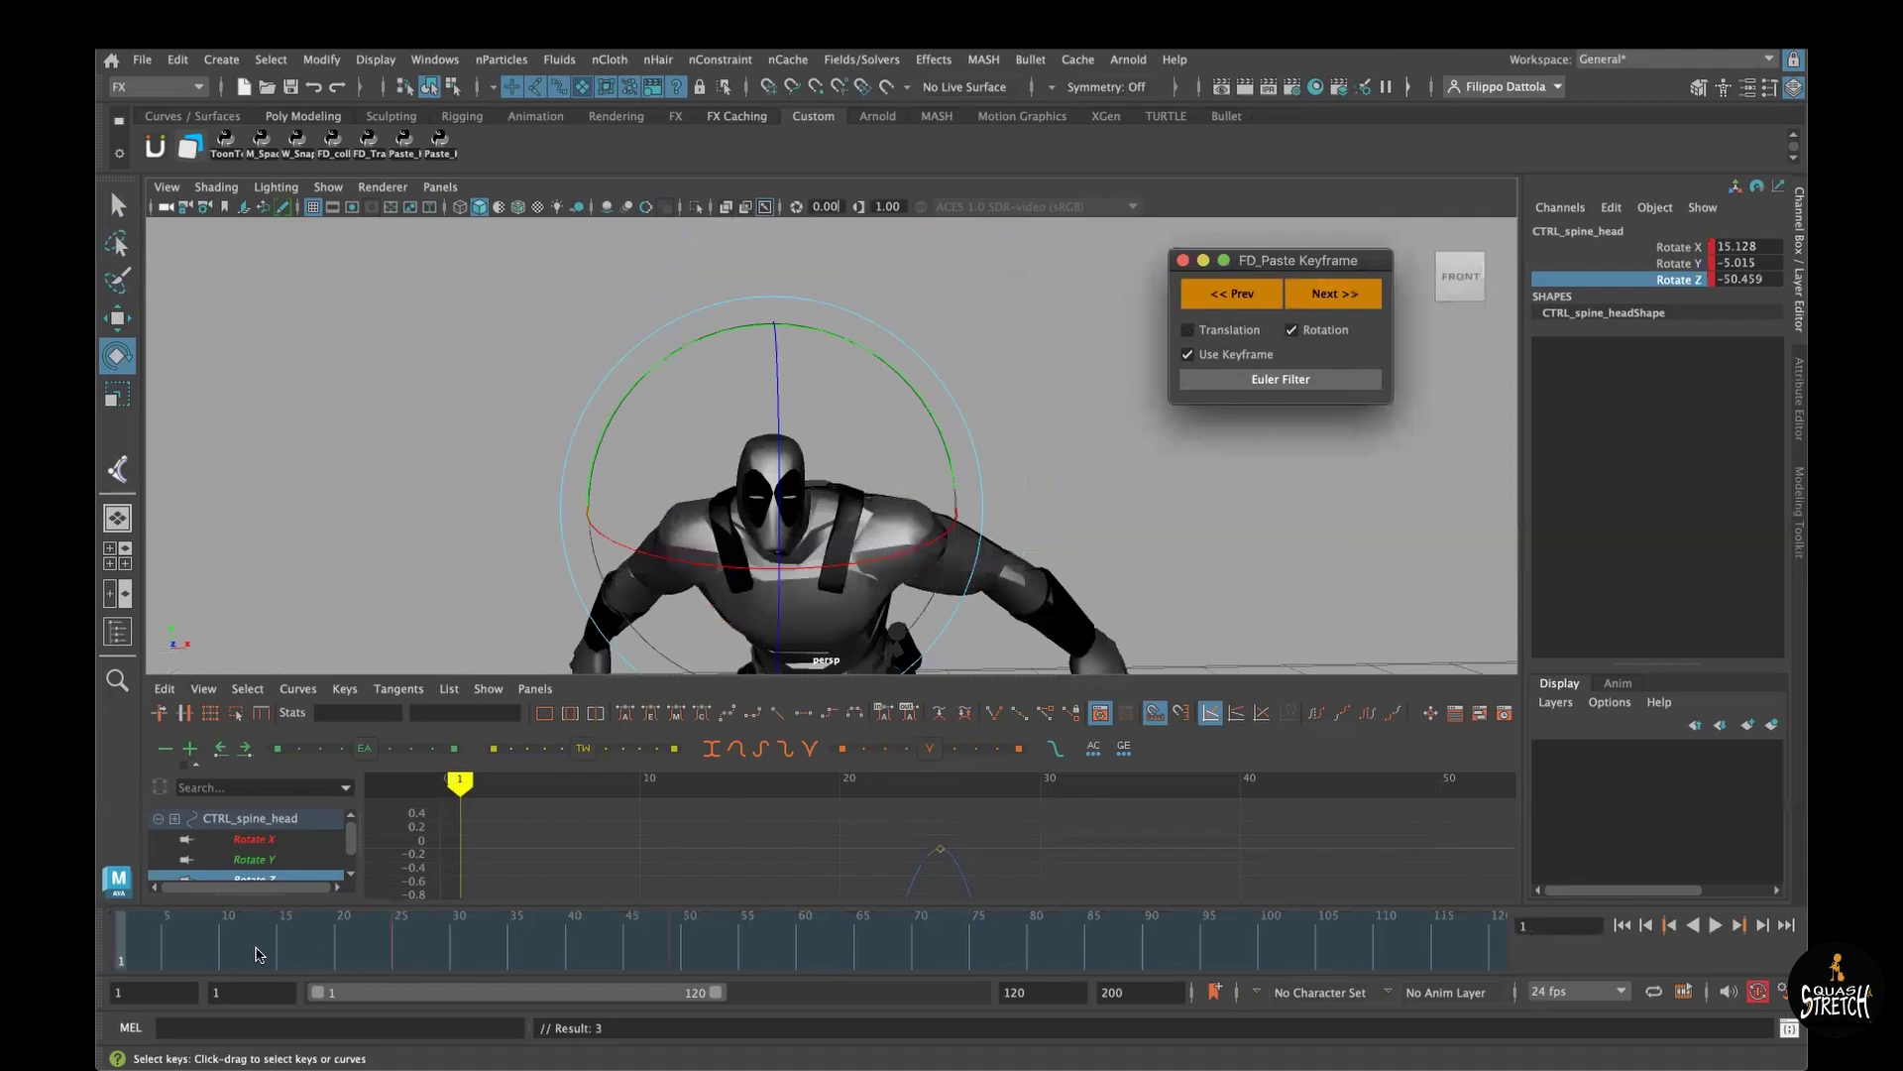
pyautogui.moveTo(256, 948); pyautogui.dragTo(507, 953)
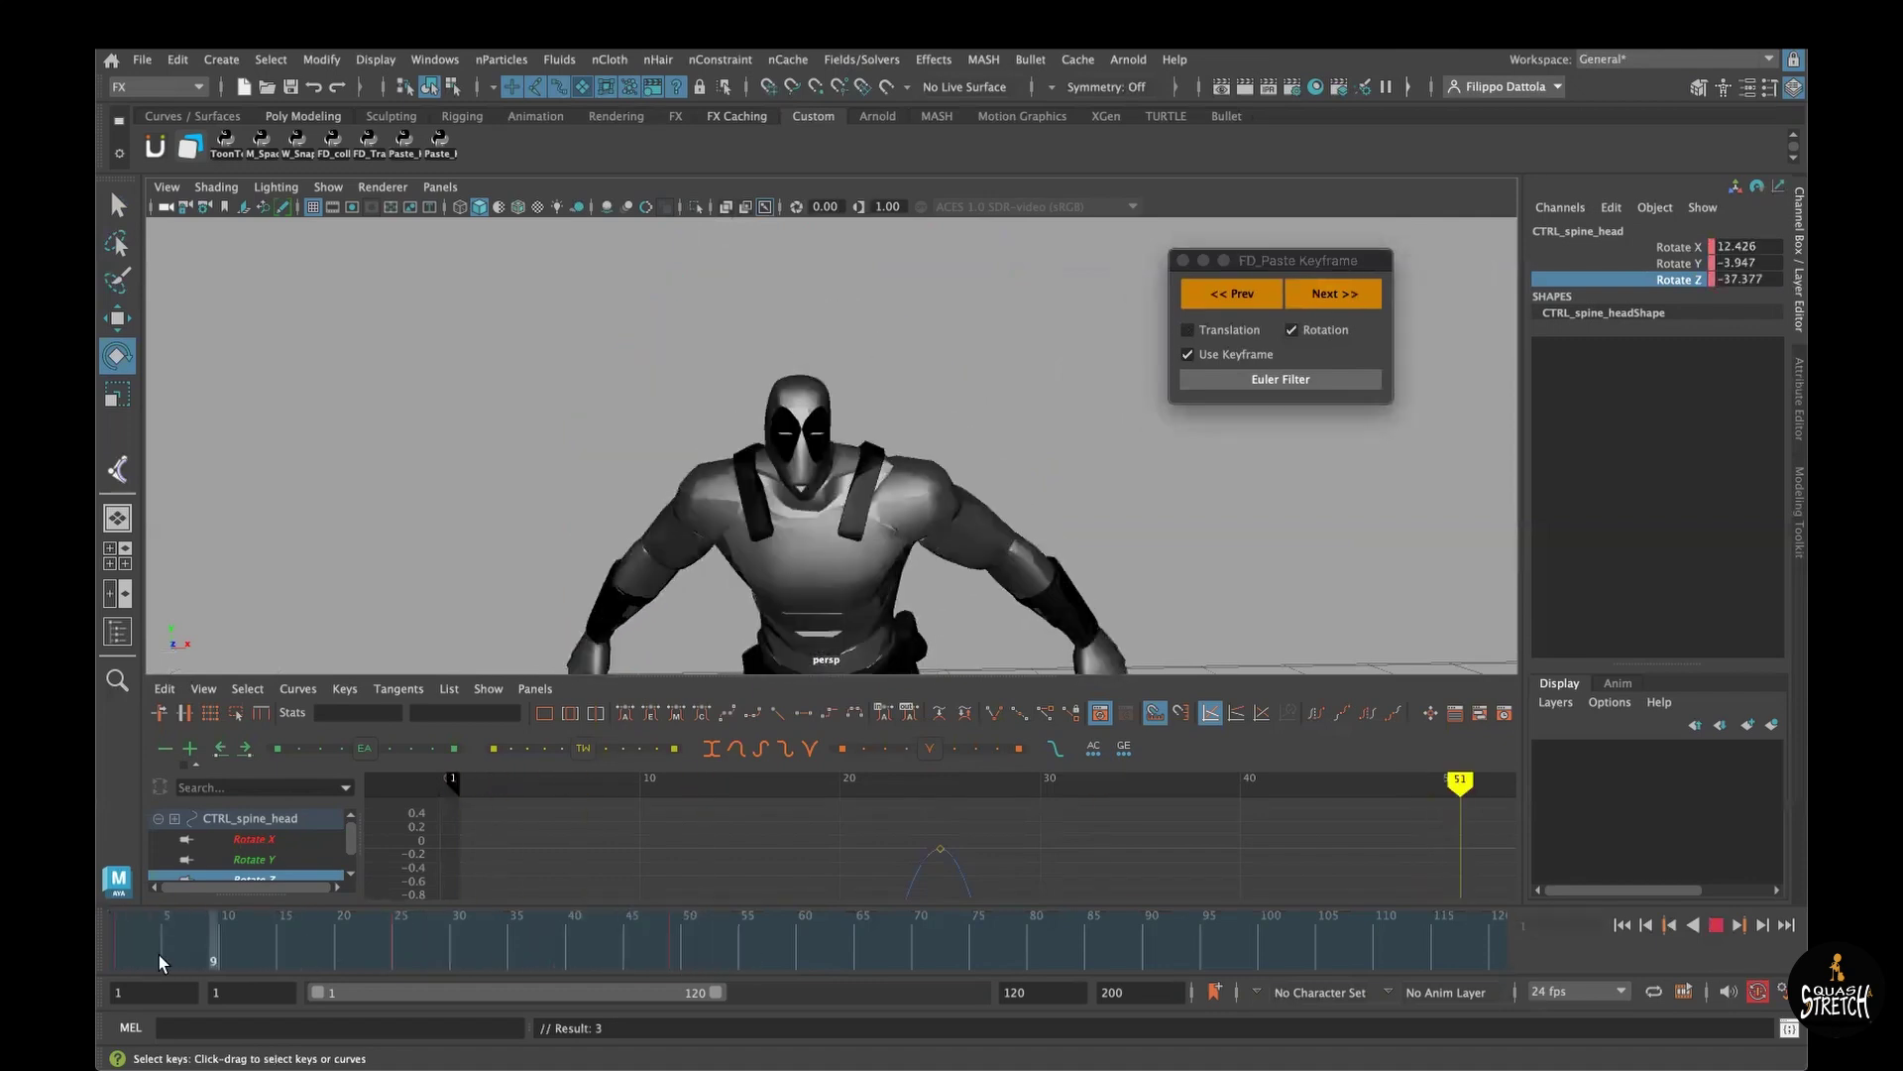
pyautogui.hotkey('alt', 'v')
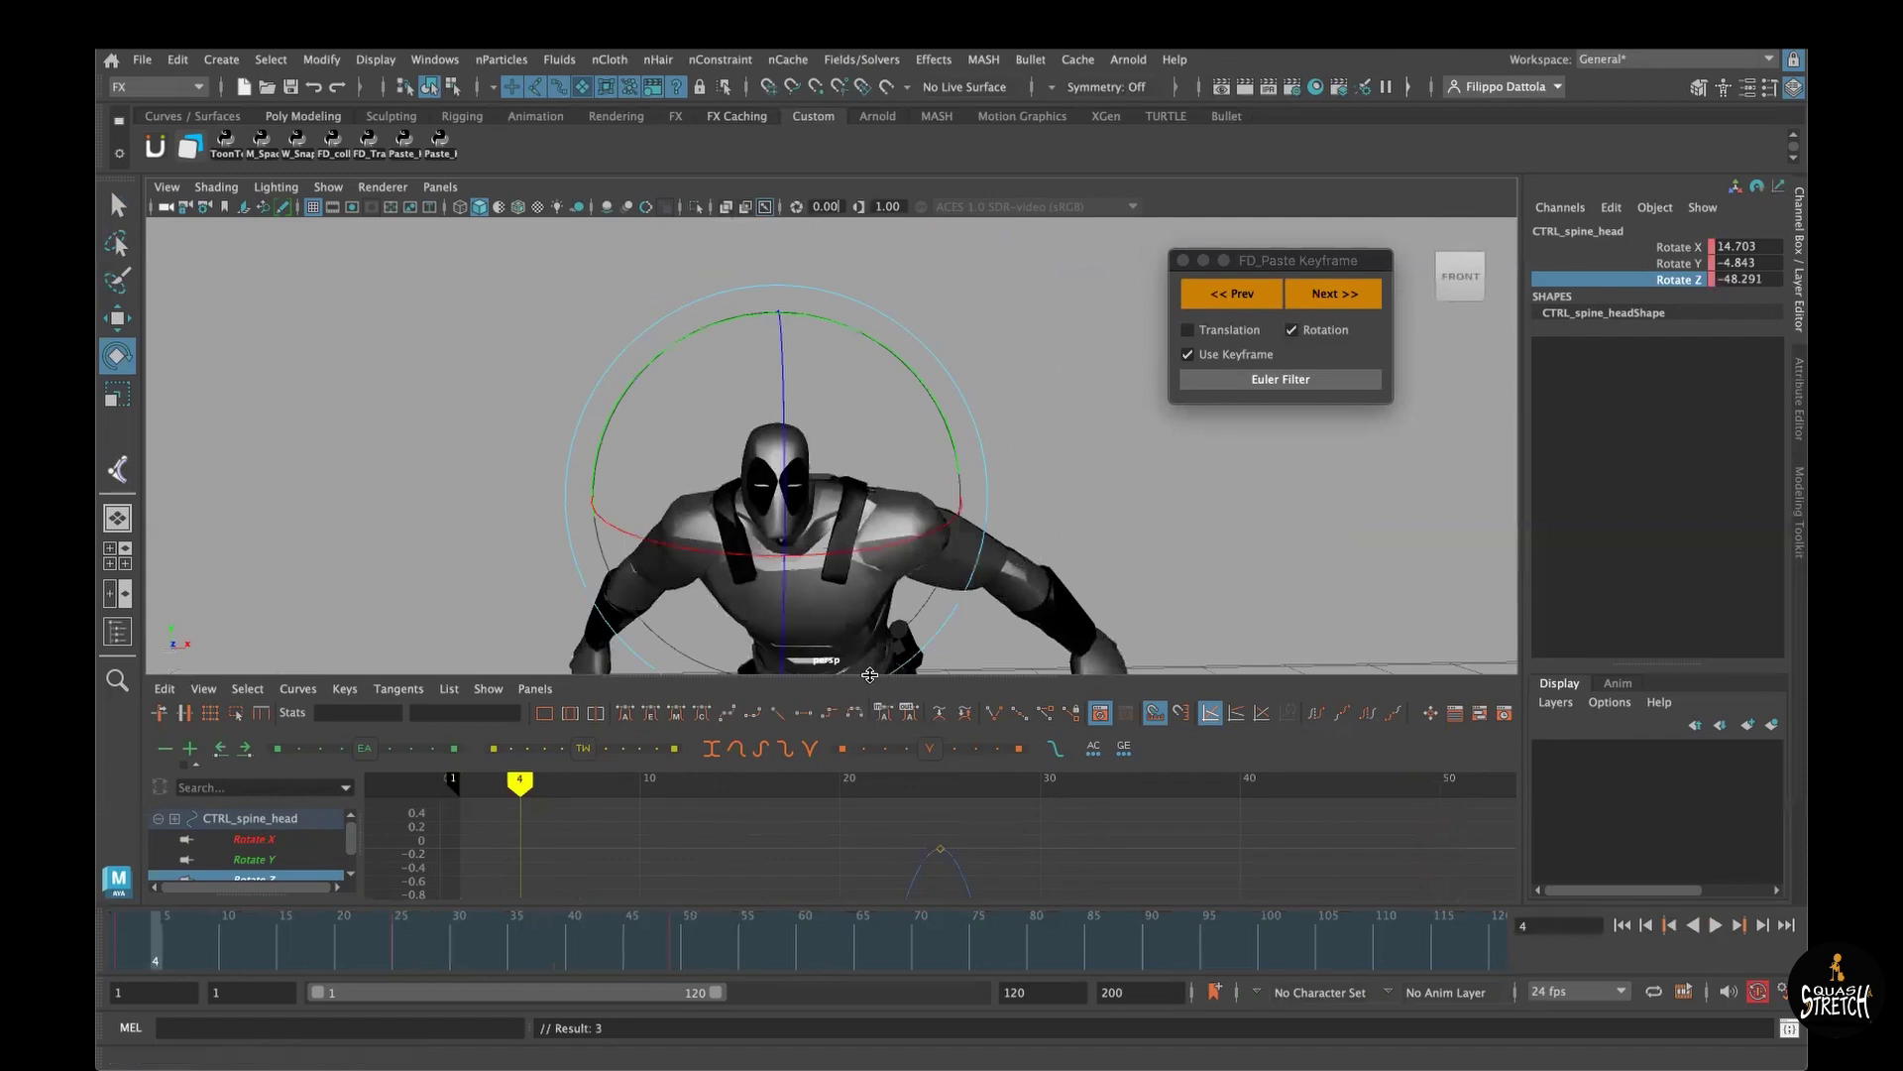
# Step: Enlarge the Graph Editor and examine the head control's Rotate X, Rotate Y and Rotate Z curves framed together
pyautogui.moveTo(877, 608); pyautogui.dragTo(877, 502)
pyautogui.press('f')
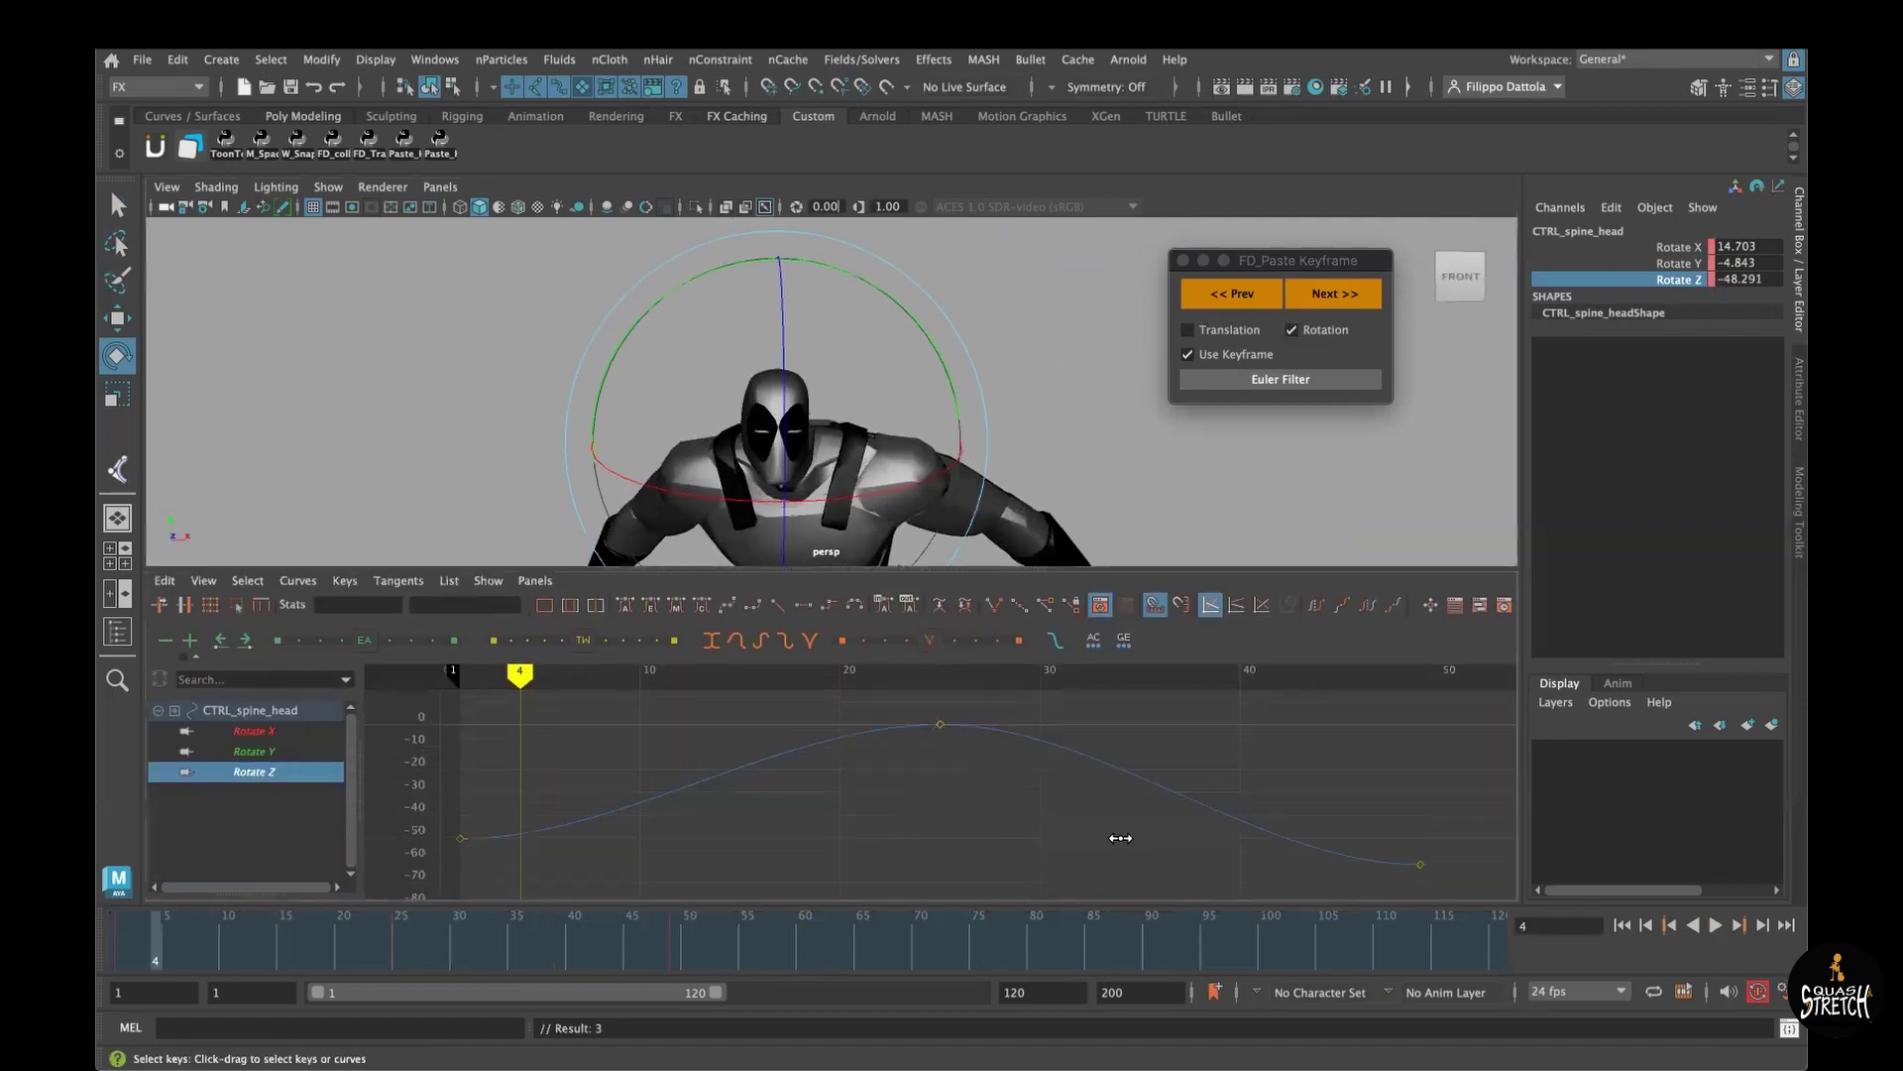
pyautogui.moveTo(1678, 255); pyautogui.dragTo(1681, 284)
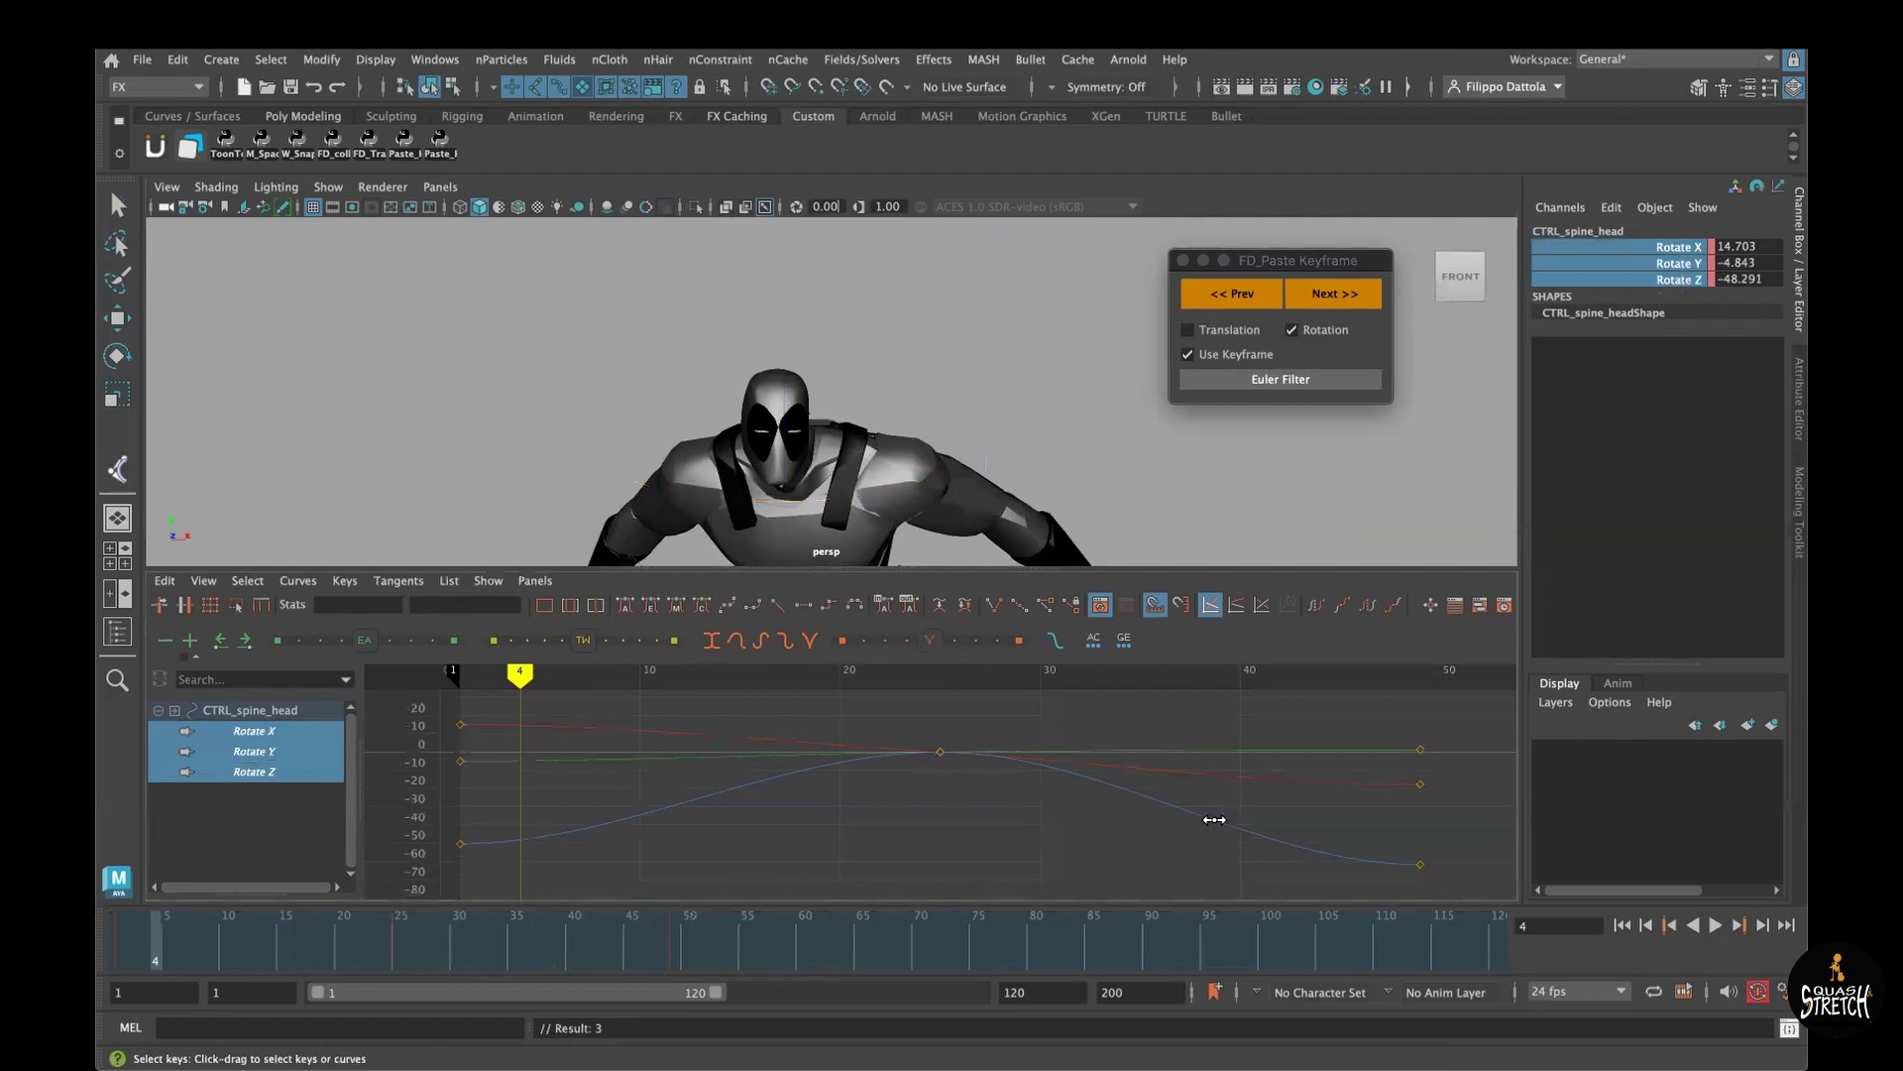
pyautogui.press('f')
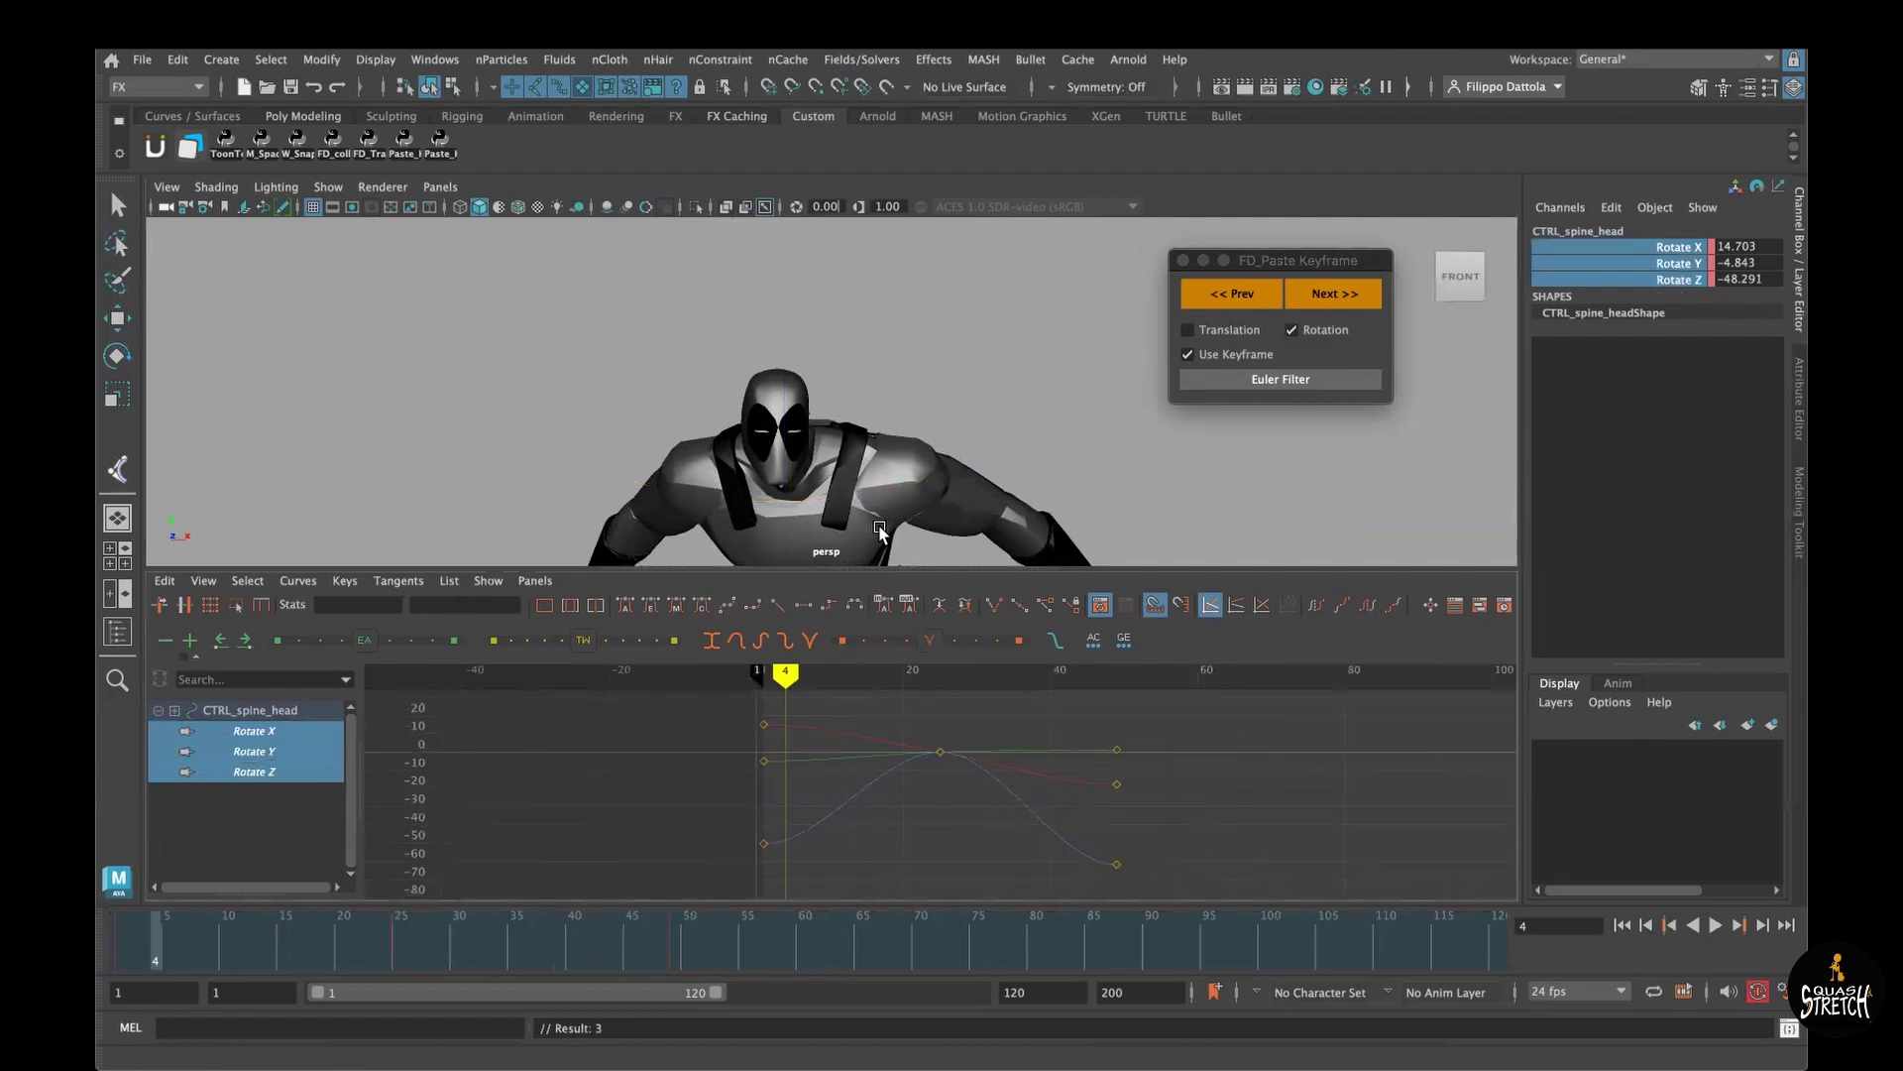
pyautogui.moveTo(147, 957)
pyautogui.mouseDown()
pyautogui.moveTo(639, 976)
pyautogui.moveTo(159, 962)
pyautogui.moveTo(742, 957)
pyautogui.moveTo(159, 955)
pyautogui.mouseUp()
# Step: Return to the full perspective view and scrub the animation up to frame 40 to check the head's facing direction during the torso bend
pyautogui.press('space')
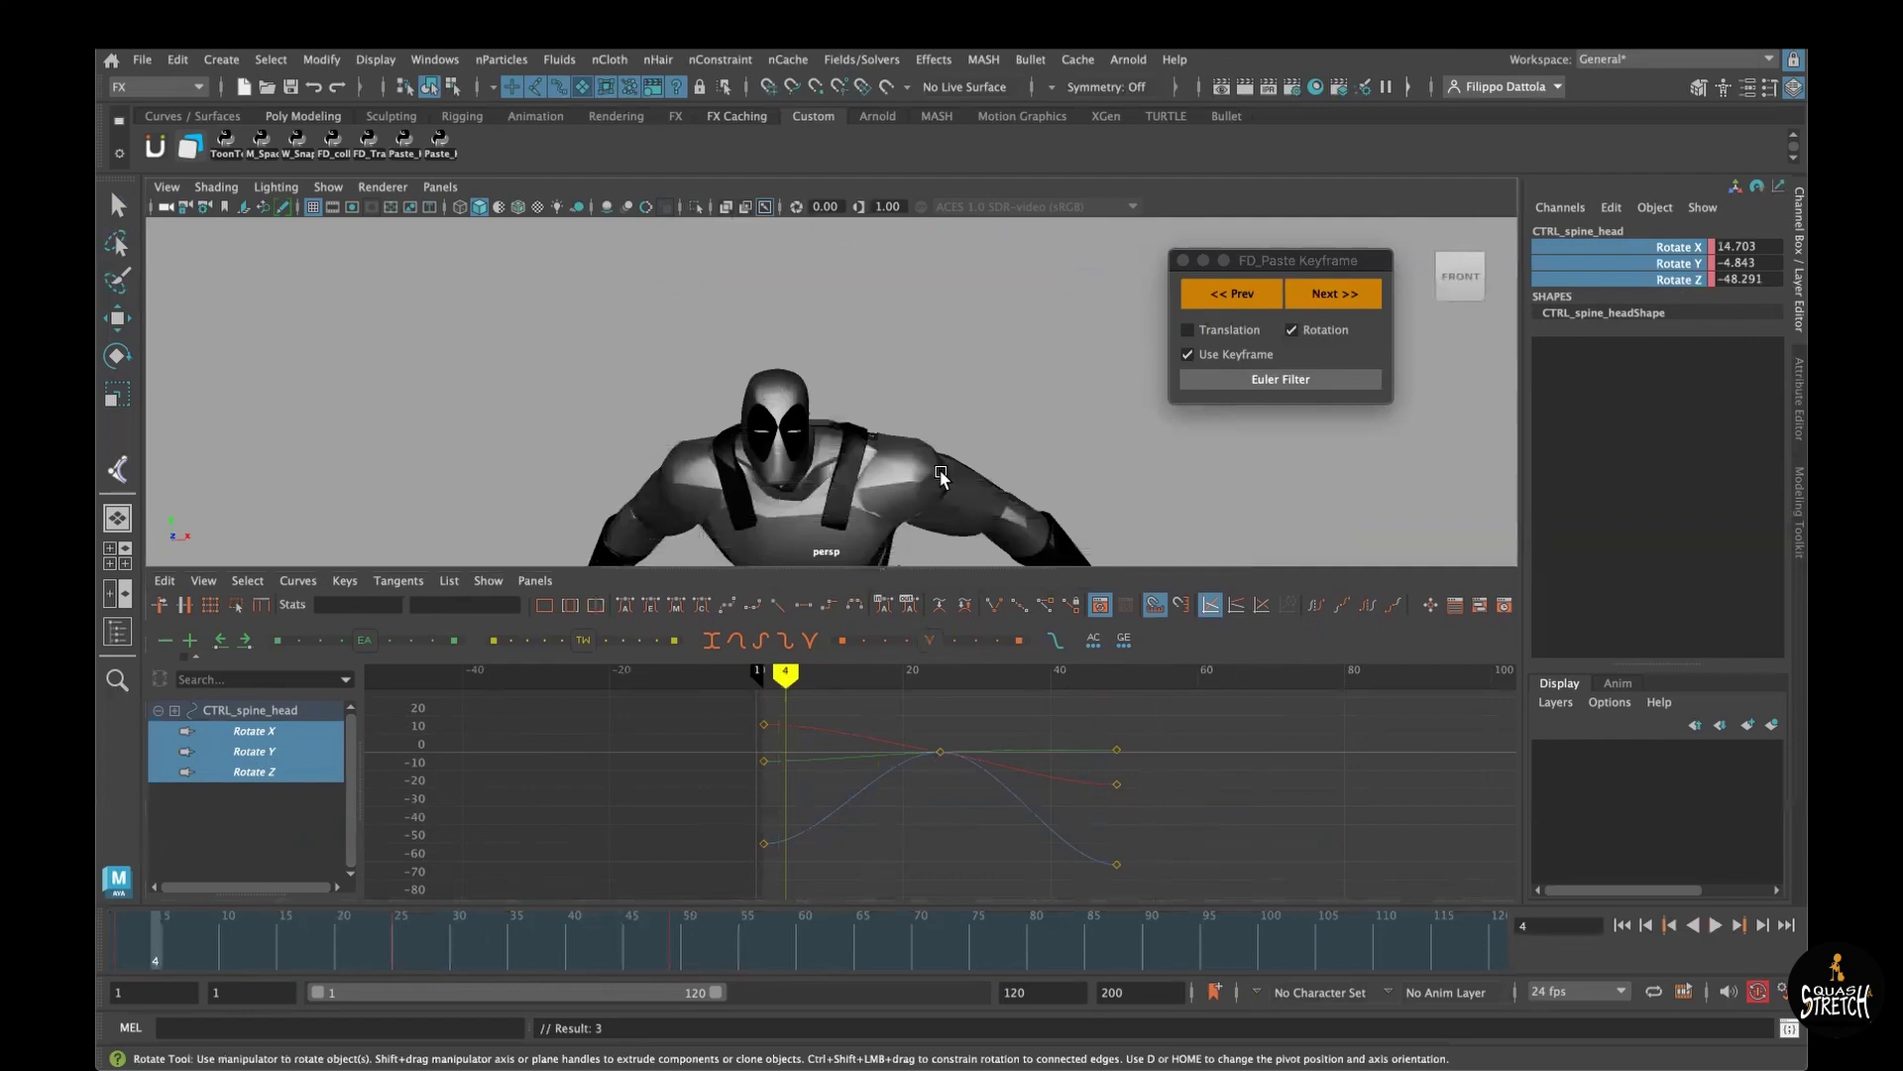
pyautogui.keyDown('alt'); pyautogui.moveTo(782, 718); pyautogui.dragTo(781, 573, button='middle'); pyautogui.keyUp('alt')
pyautogui.keyDown('alt'); pyautogui.moveTo(781, 573); pyautogui.dragTo(793, 581); pyautogui.keyUp('alt')
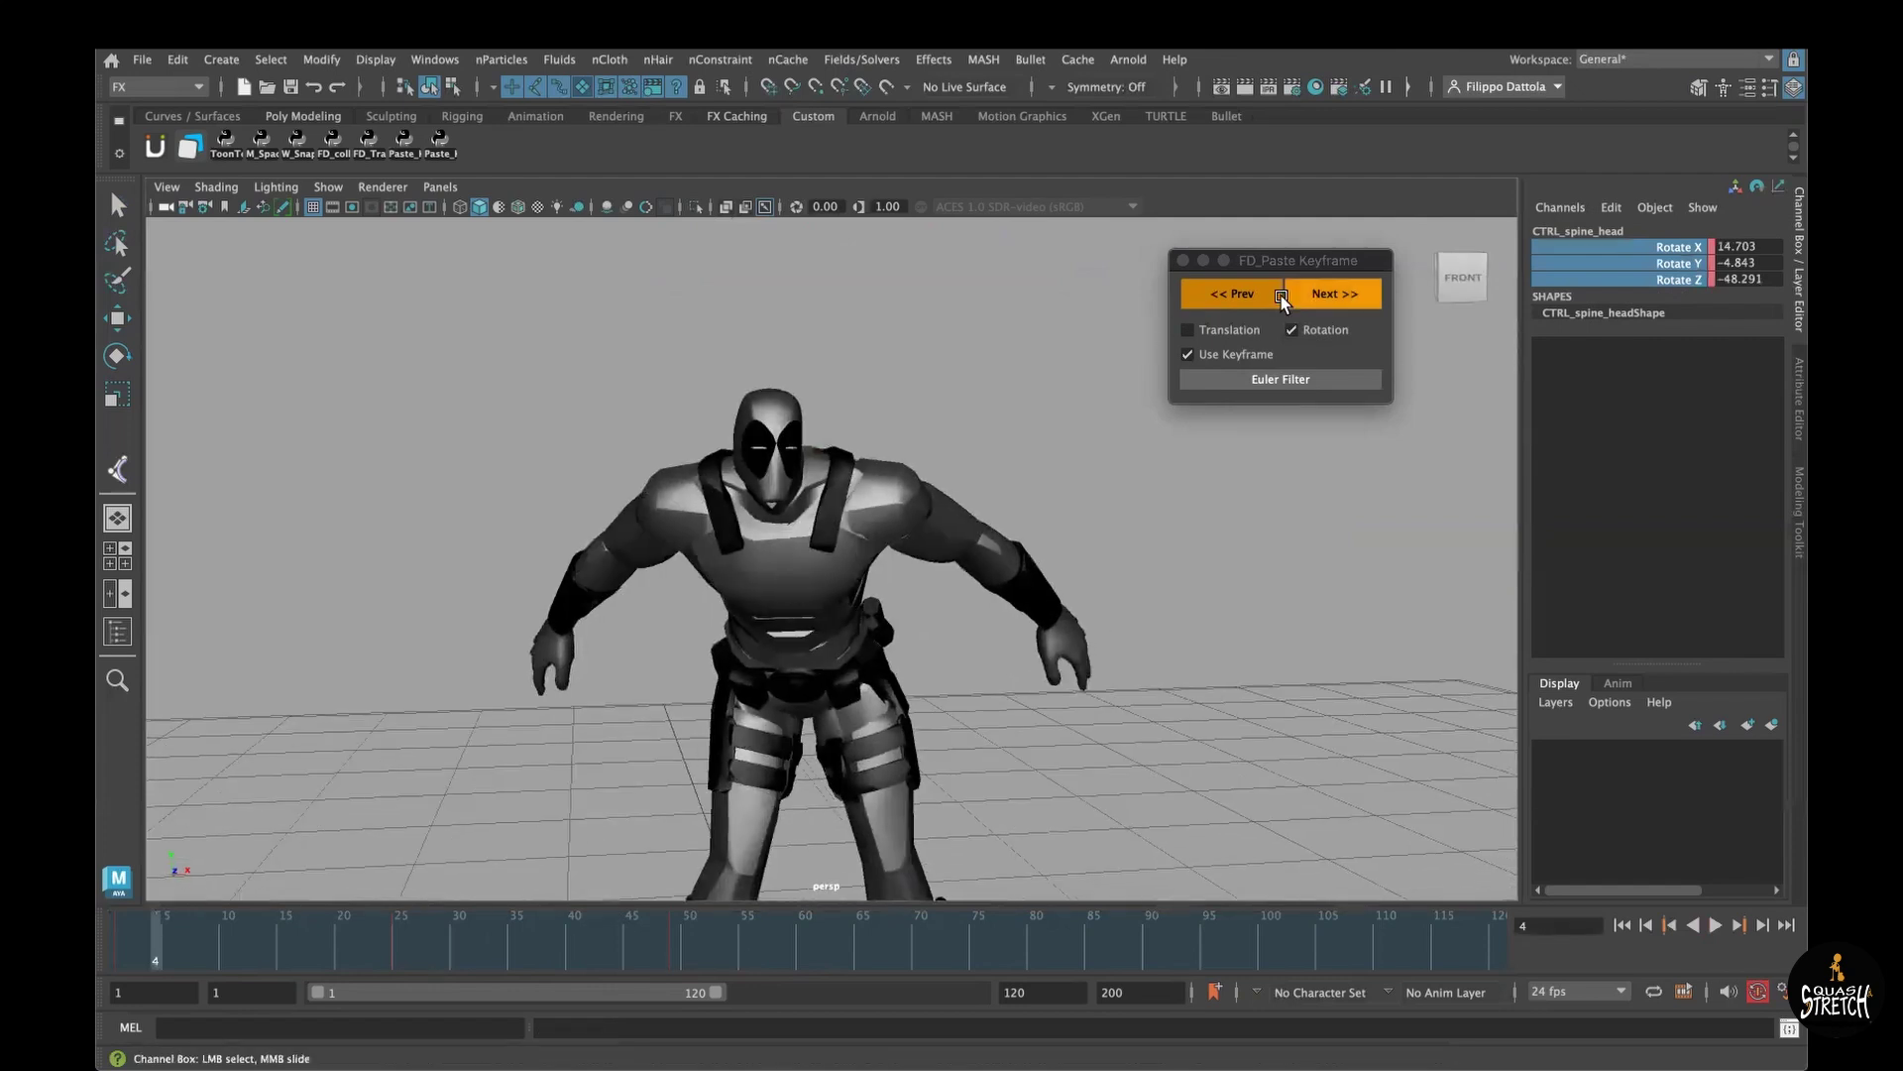
pyautogui.moveTo(1291, 261); pyautogui.dragTo(1287, 269)
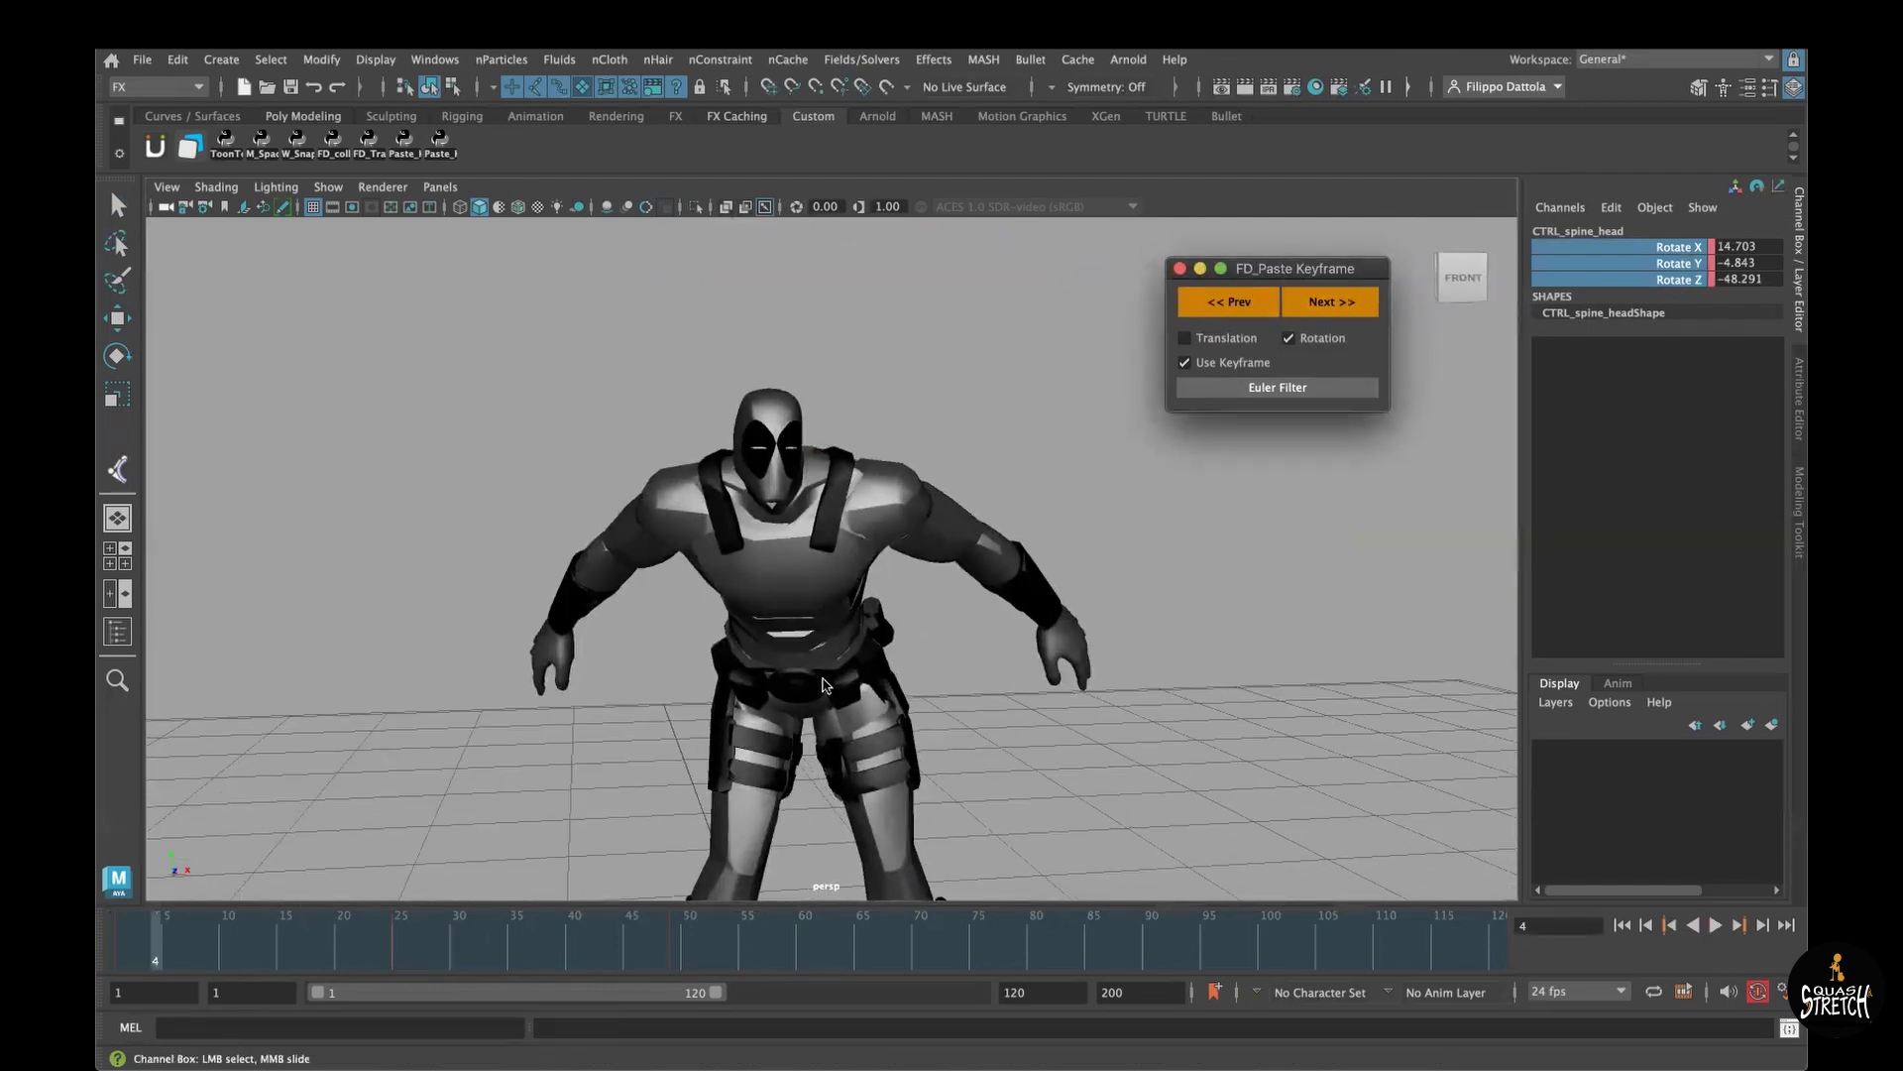
pyautogui.moveTo(129, 959); pyautogui.dragTo(516, 956)
pyautogui.moveTo(191, 959); pyautogui.dragTo(573, 934)
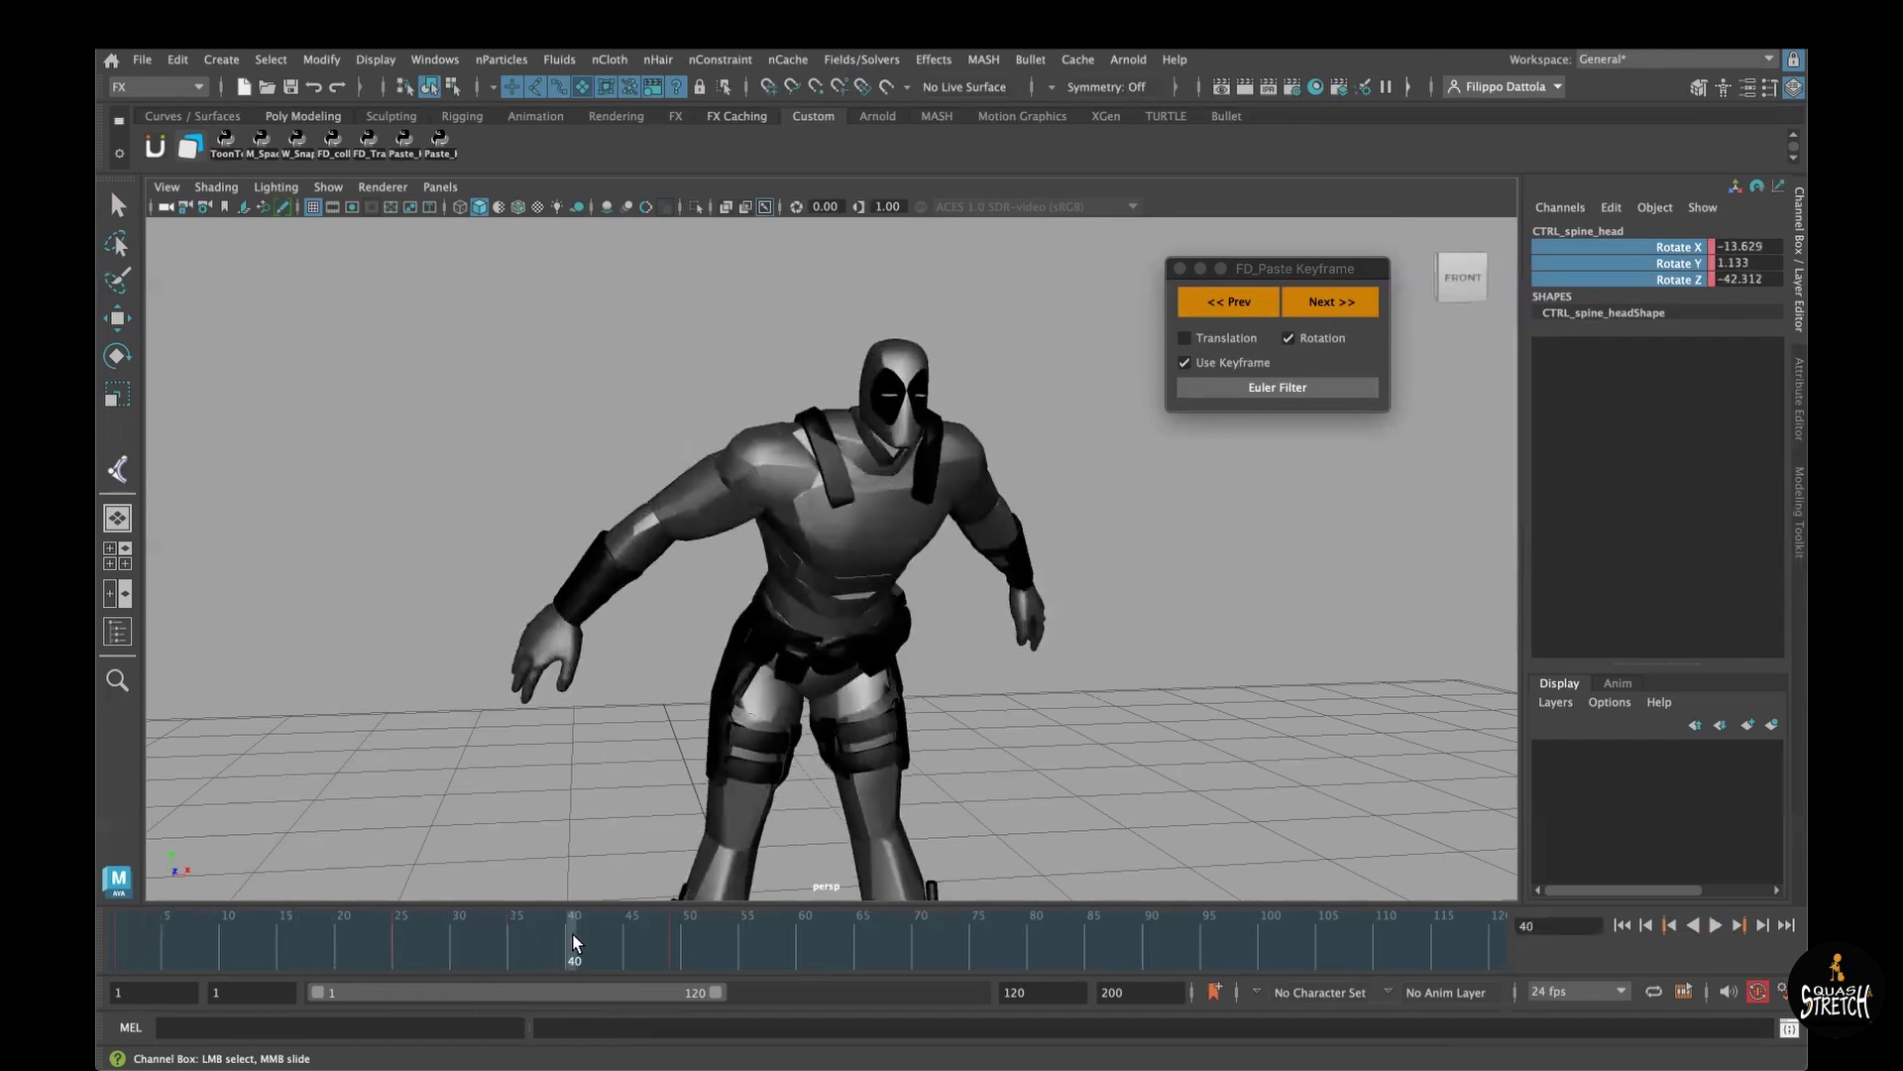